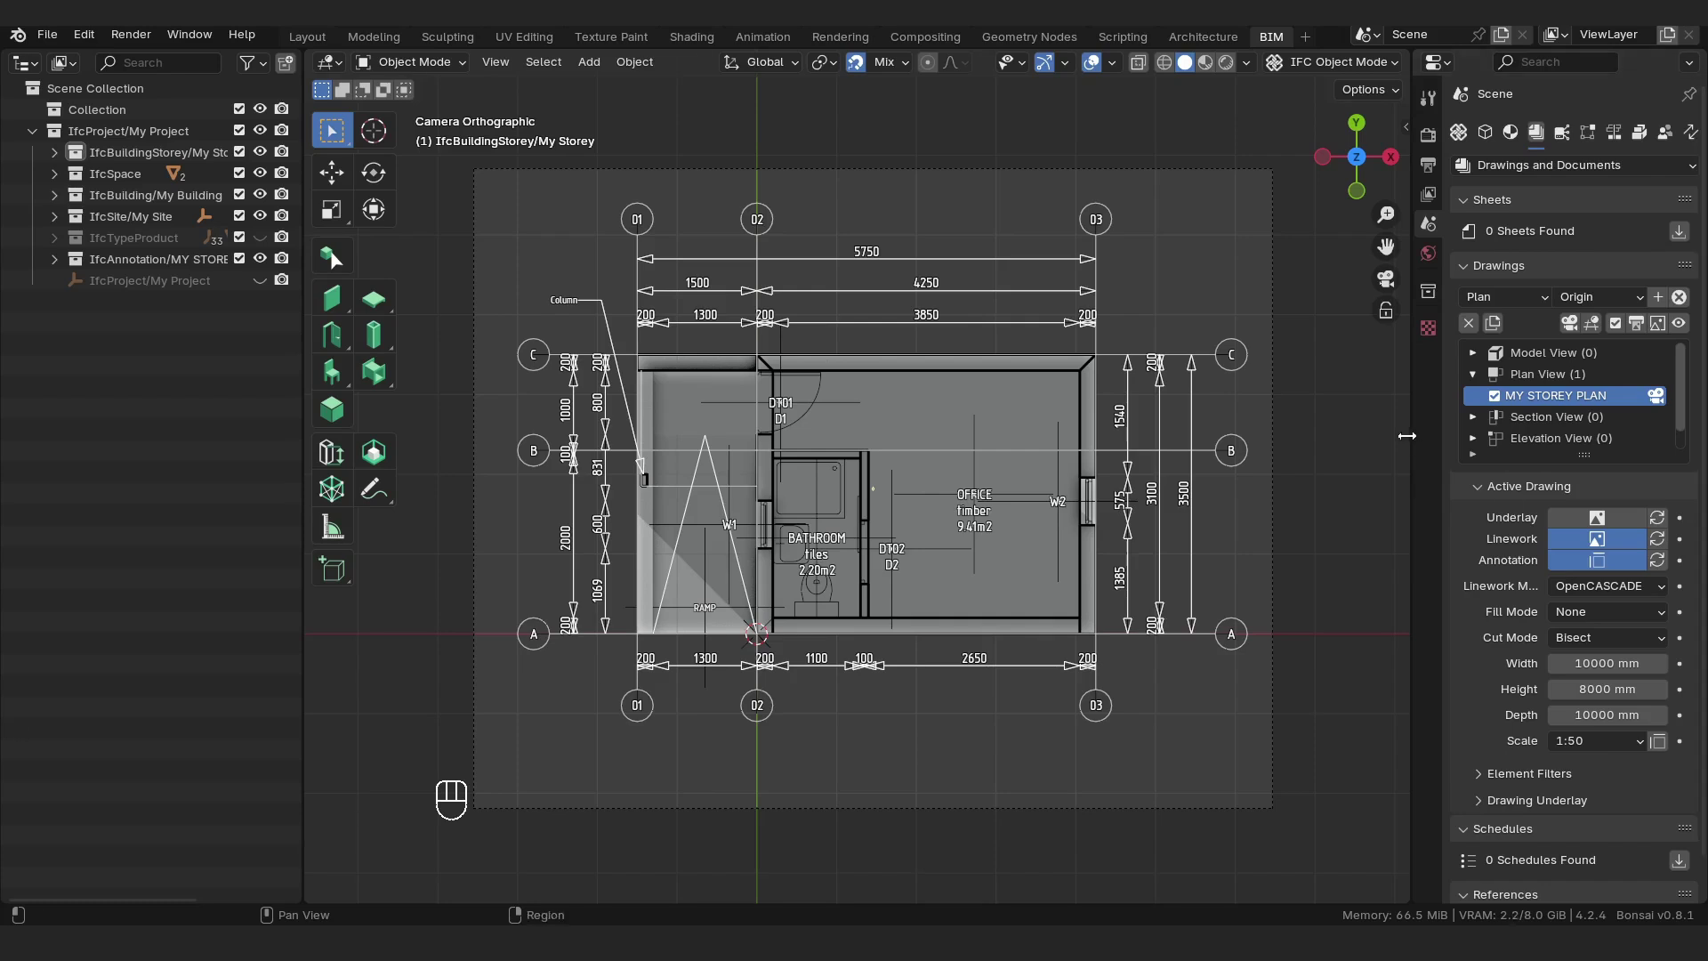
Widen the scene properties area and collapse the Sheets, Active Drawing, Schedules and References sections.
left_click_drag(1410, 433, 1295, 445)
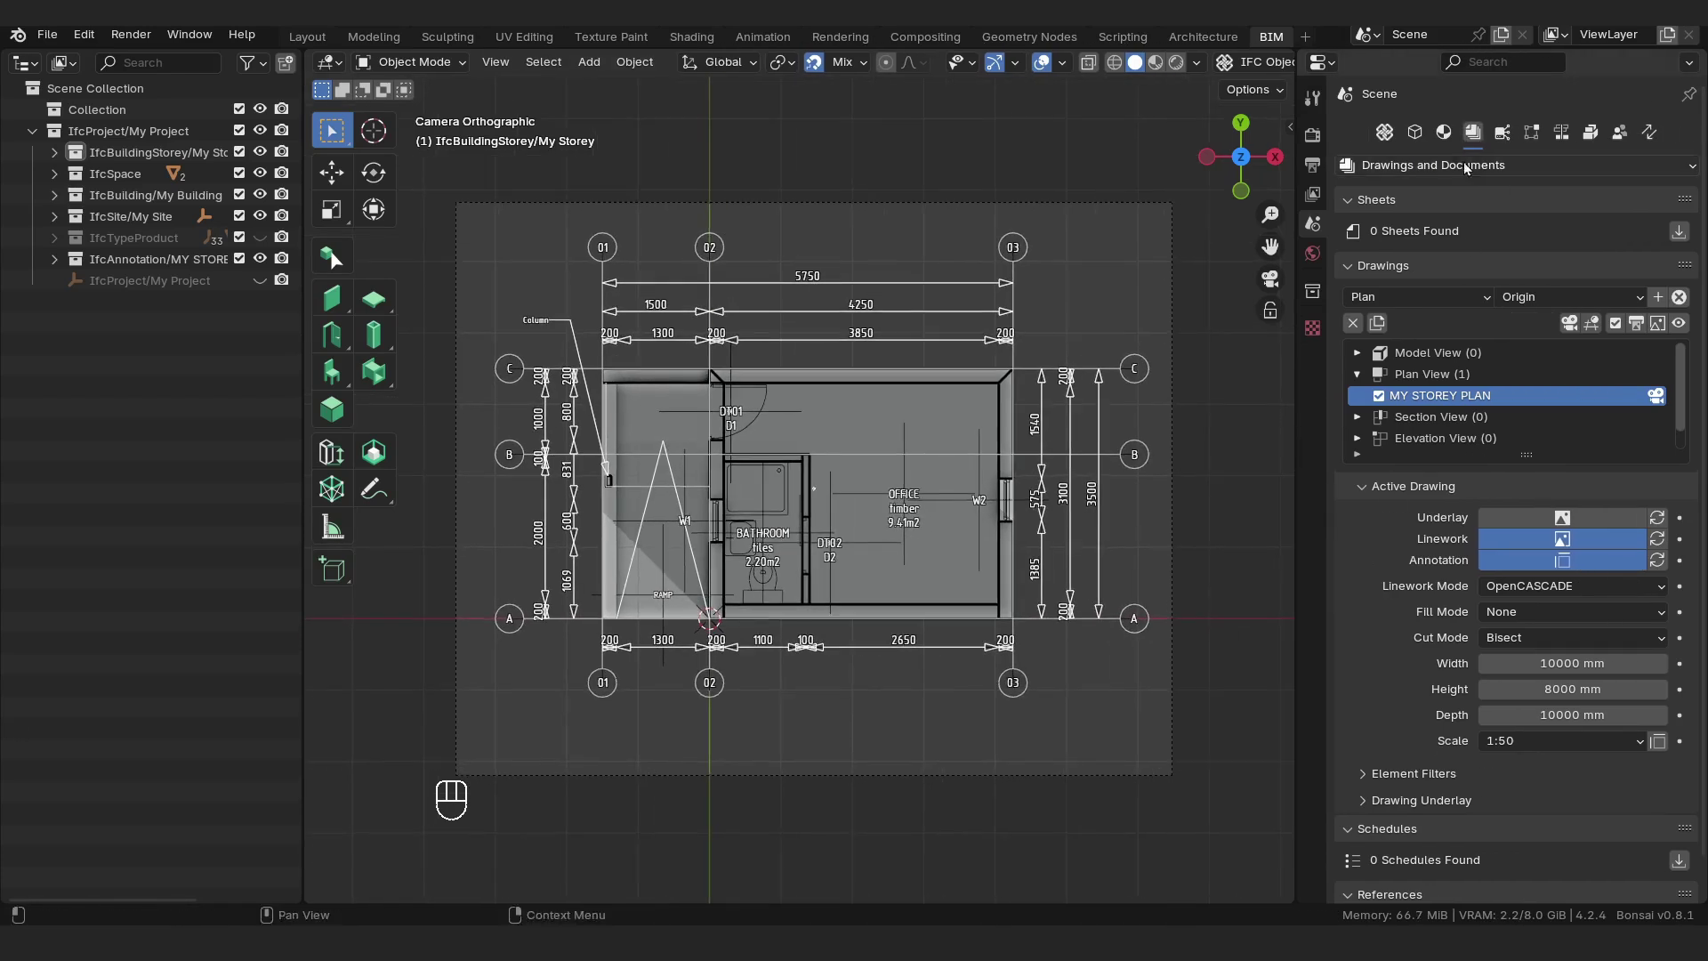
middle_click_drag(1184, 507, 1139, 525, "shift")
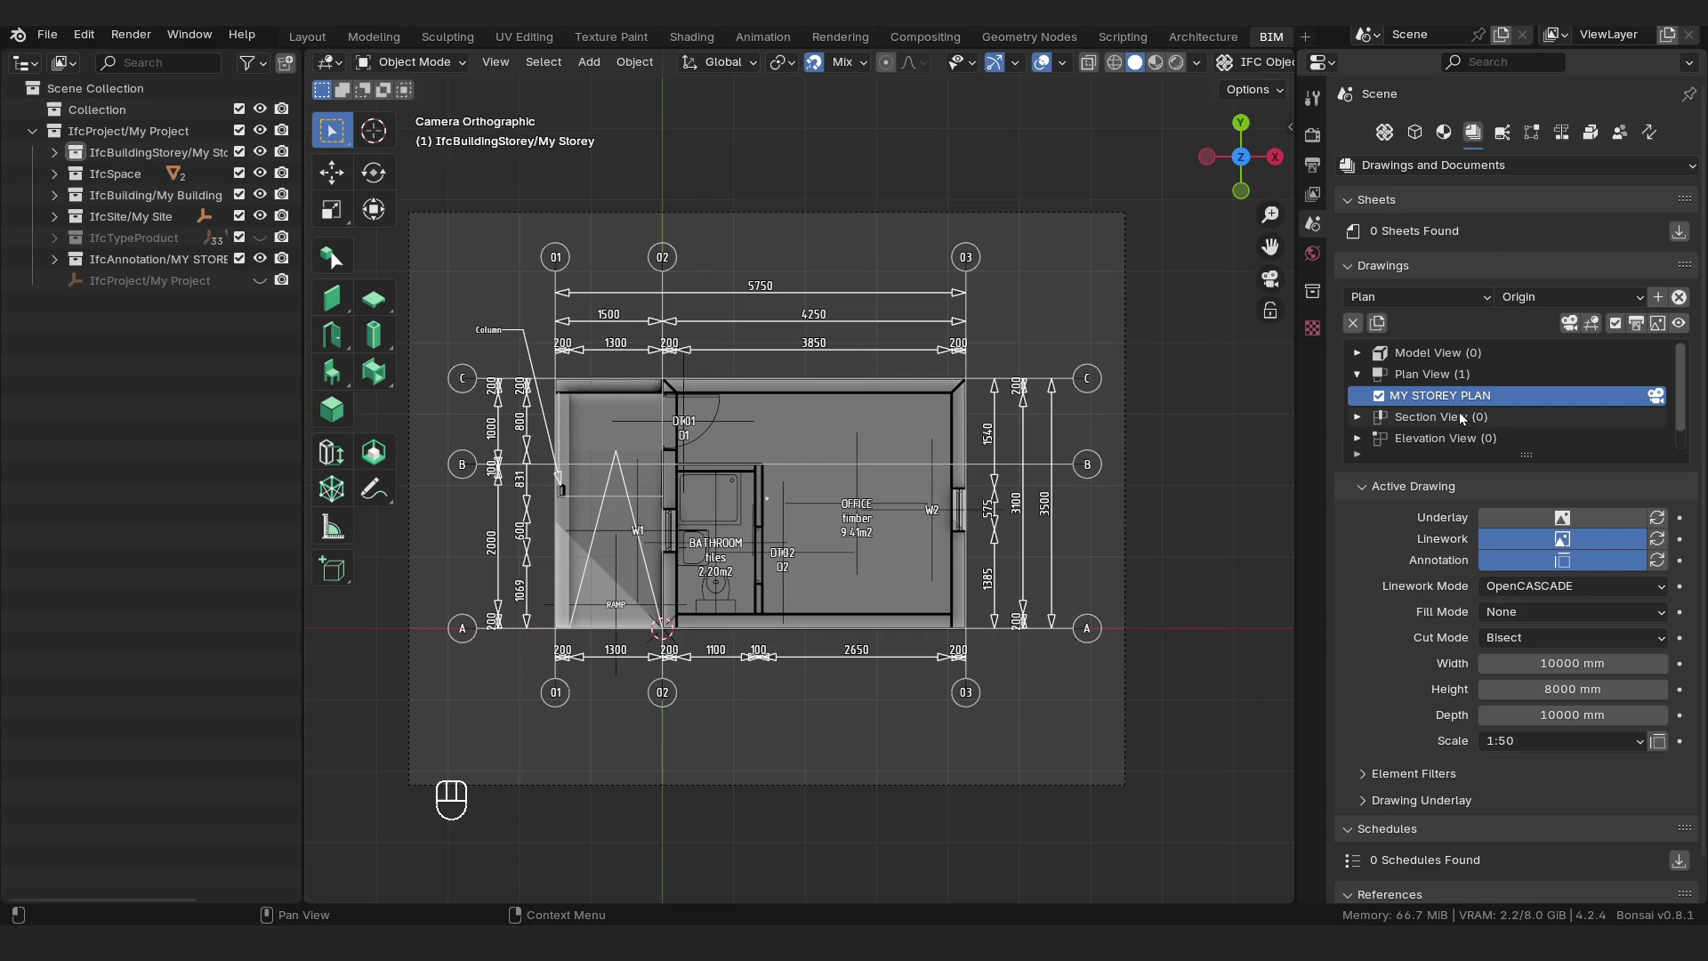
left_click(1409, 196)
left_click_drag(1422, 452, 1427, 753)
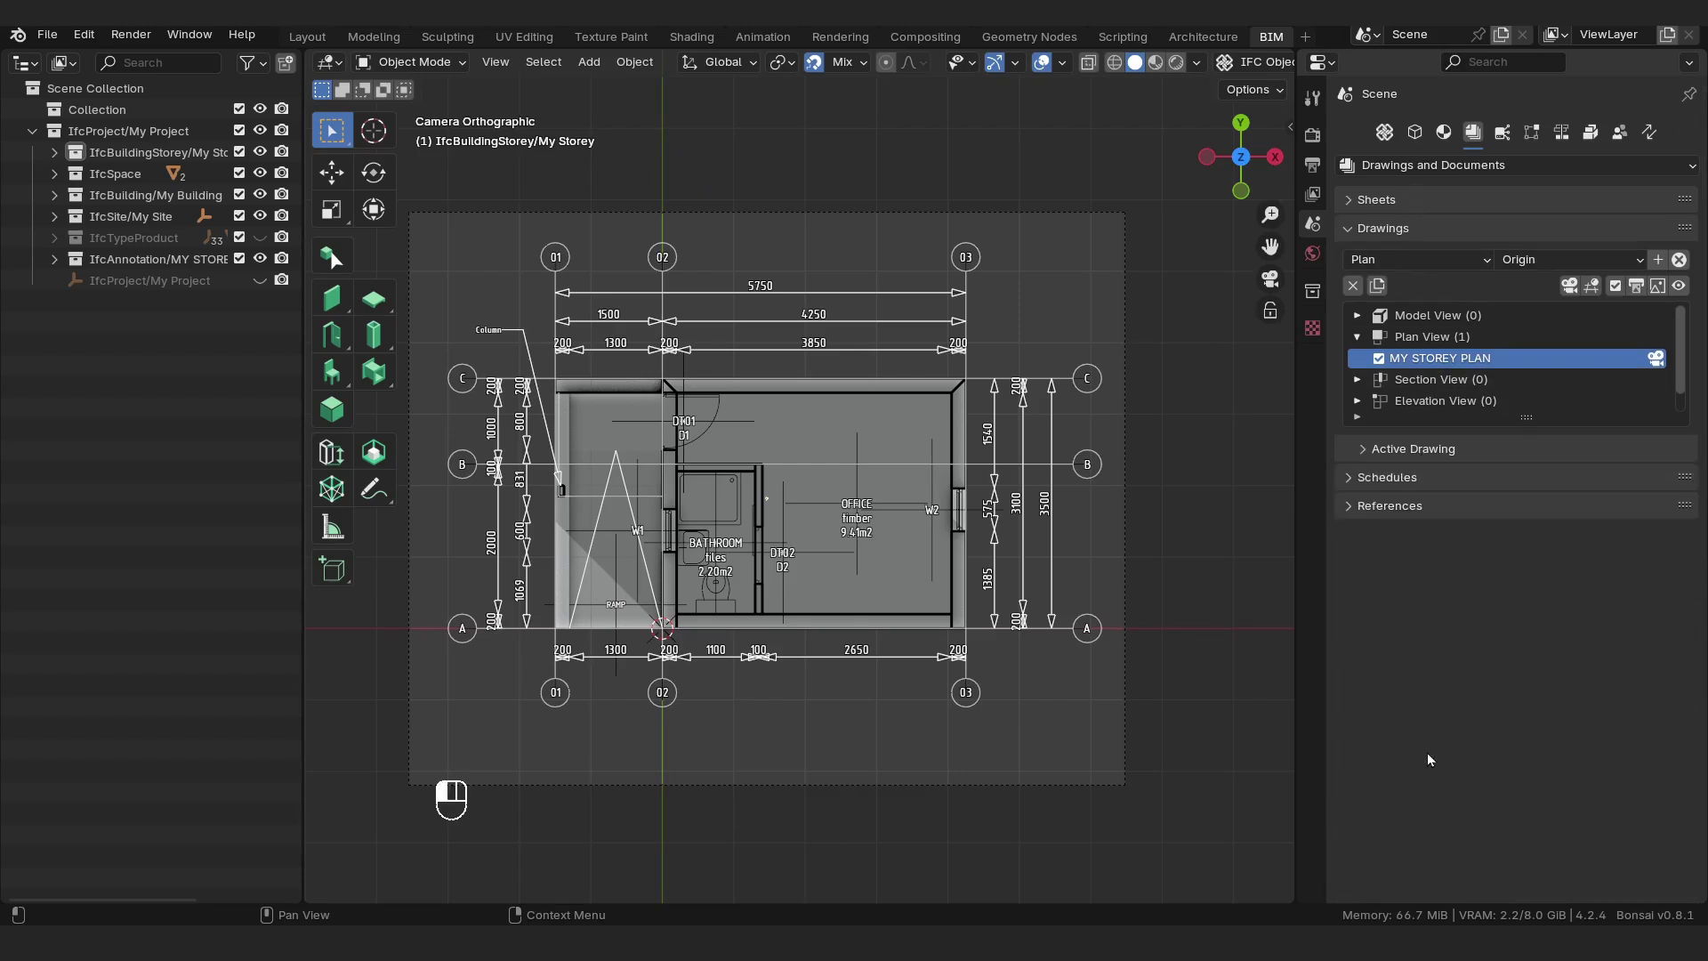
Create an East section drawing with the 3D cursor placed inside the bathroom, just beside door D2.
left_click(1428, 260)
left_click(1408, 355)
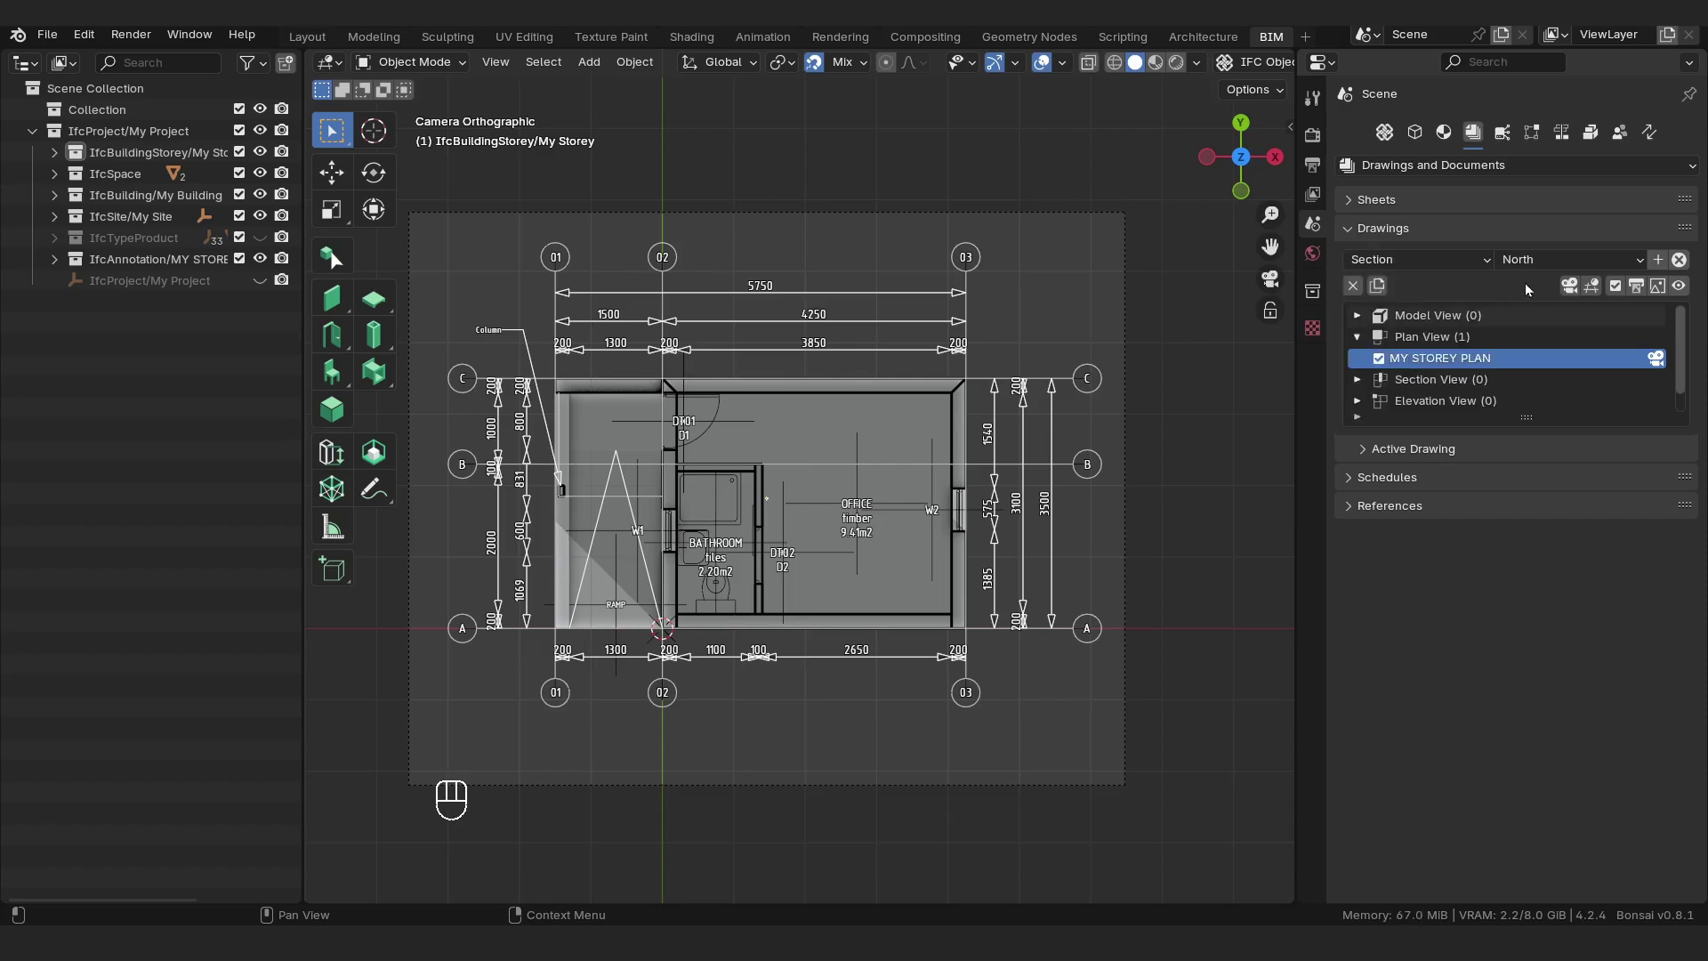
left_click(1543, 260)
left_click(1547, 358)
scroll(808, 559, "up", 1)
middle_click_drag(808, 558, 750, 585, "shift")
scroll(798, 564, "up", 4)
right_click_drag(747, 574, 754, 581, "shift")
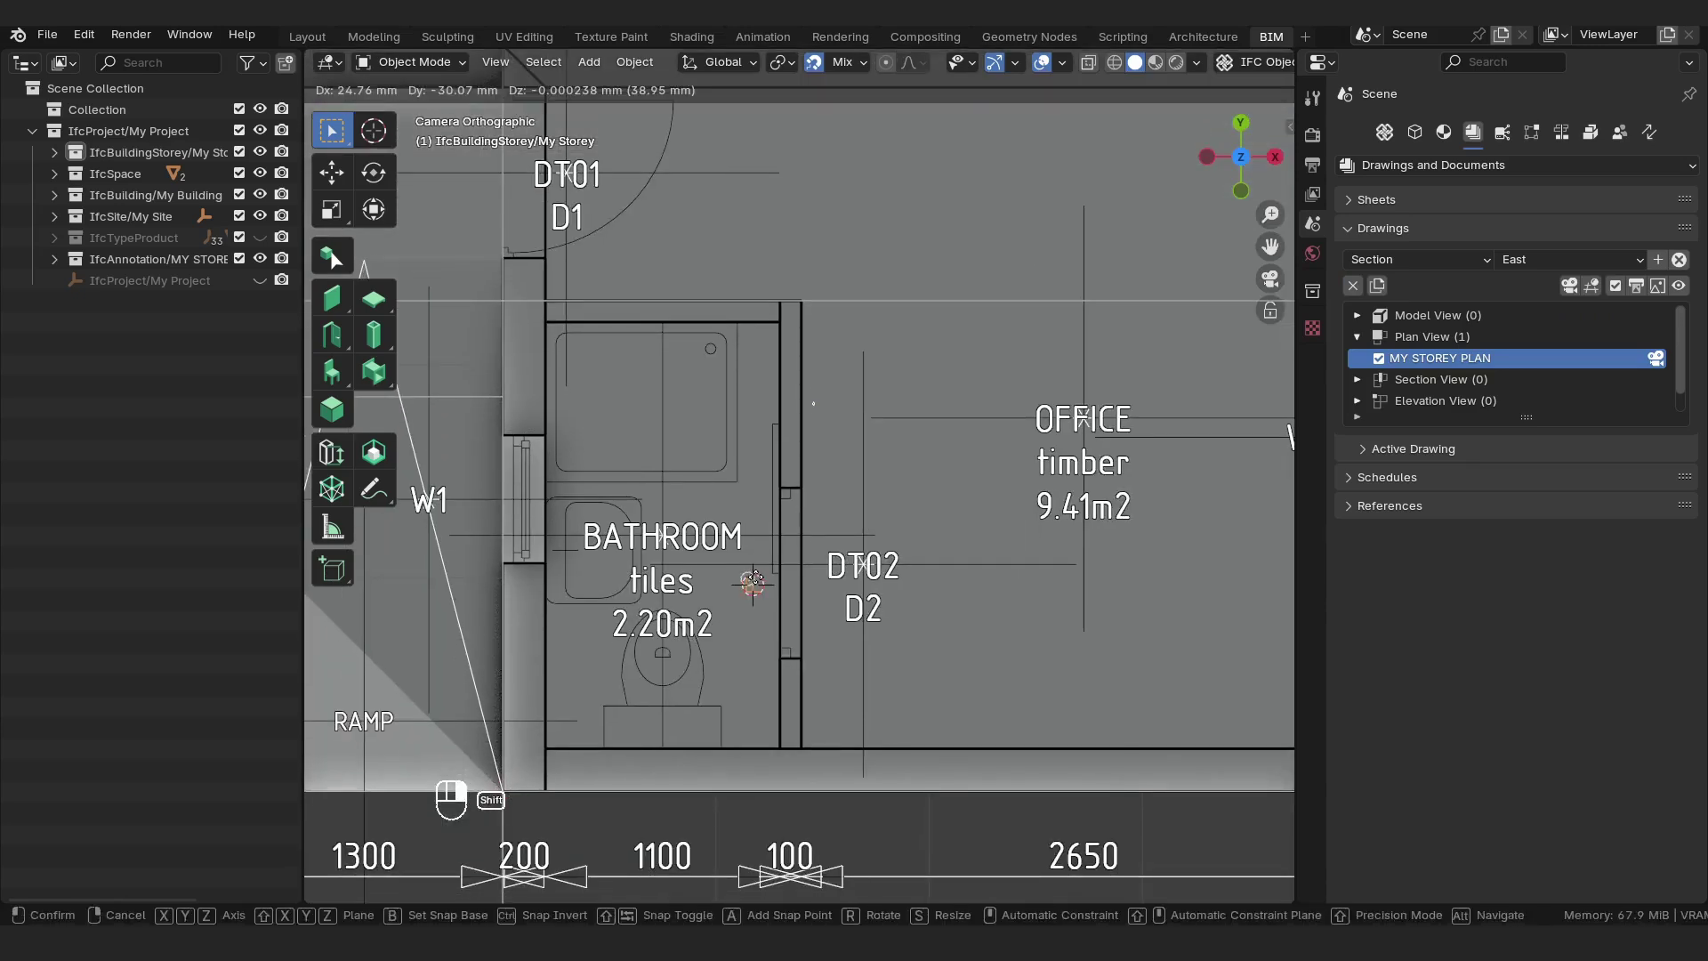
key("Home")
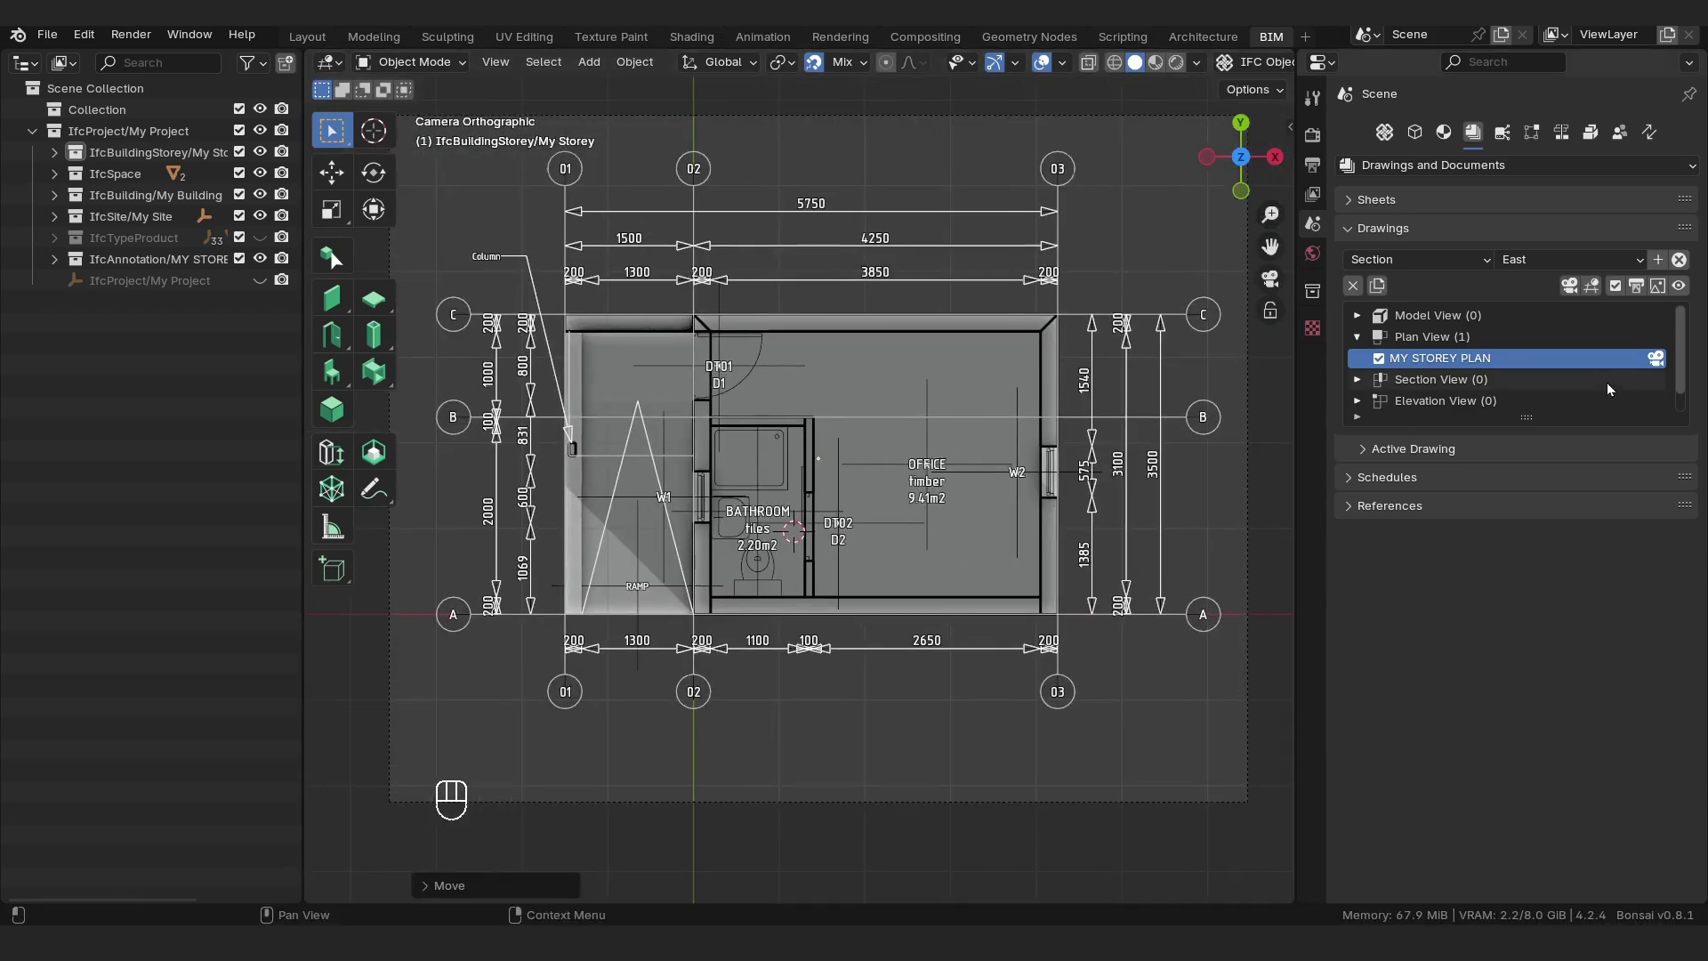
left_click(1658, 260)
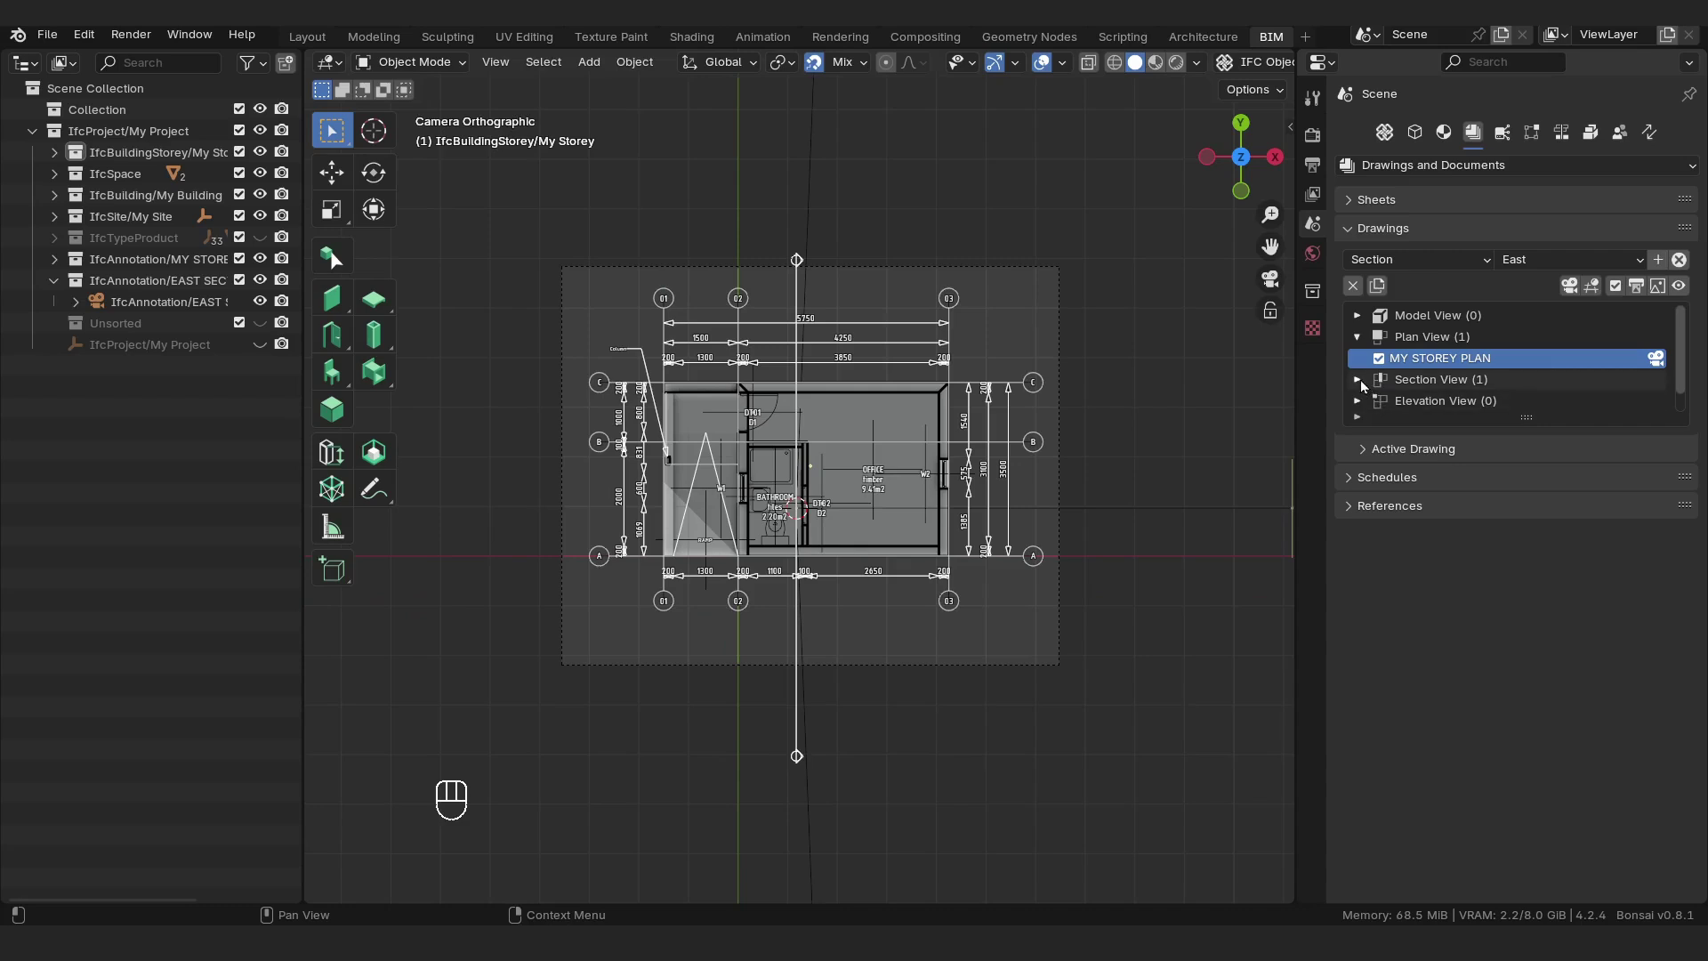
Expand Section View in a taller drawings list and activate the EAST SECTION drawing.
left_click(1417, 381)
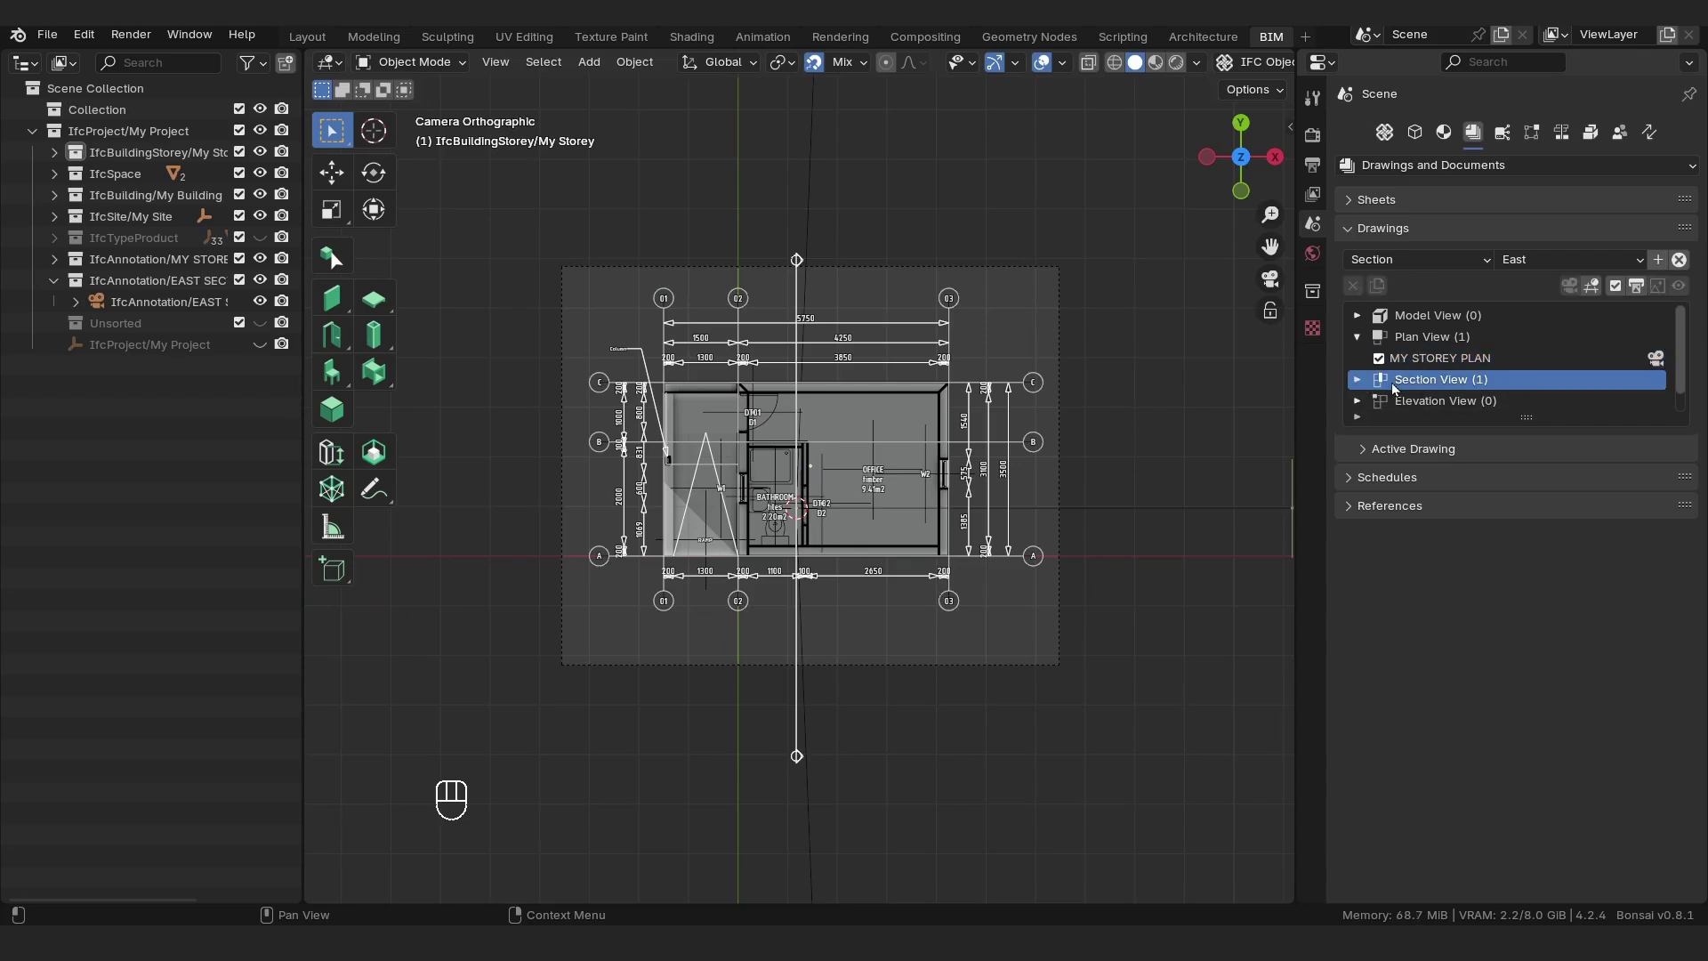
left_click(1357, 380)
left_click_drag(1537, 417, 1536, 567)
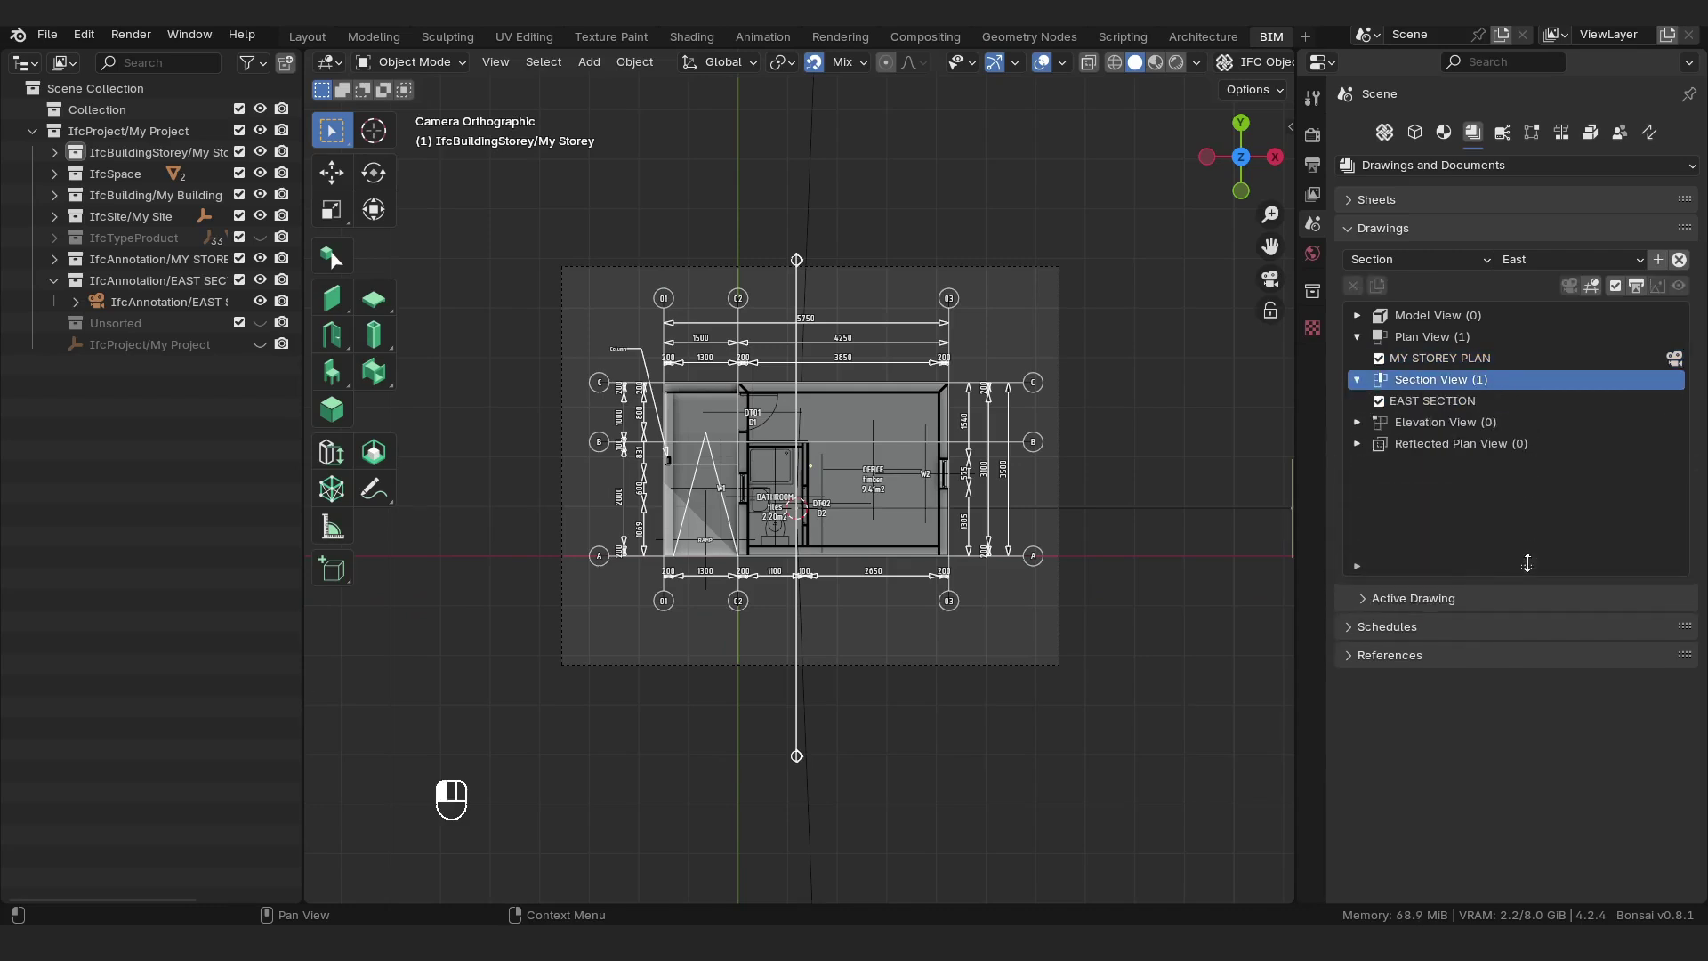
left_click(1512, 402)
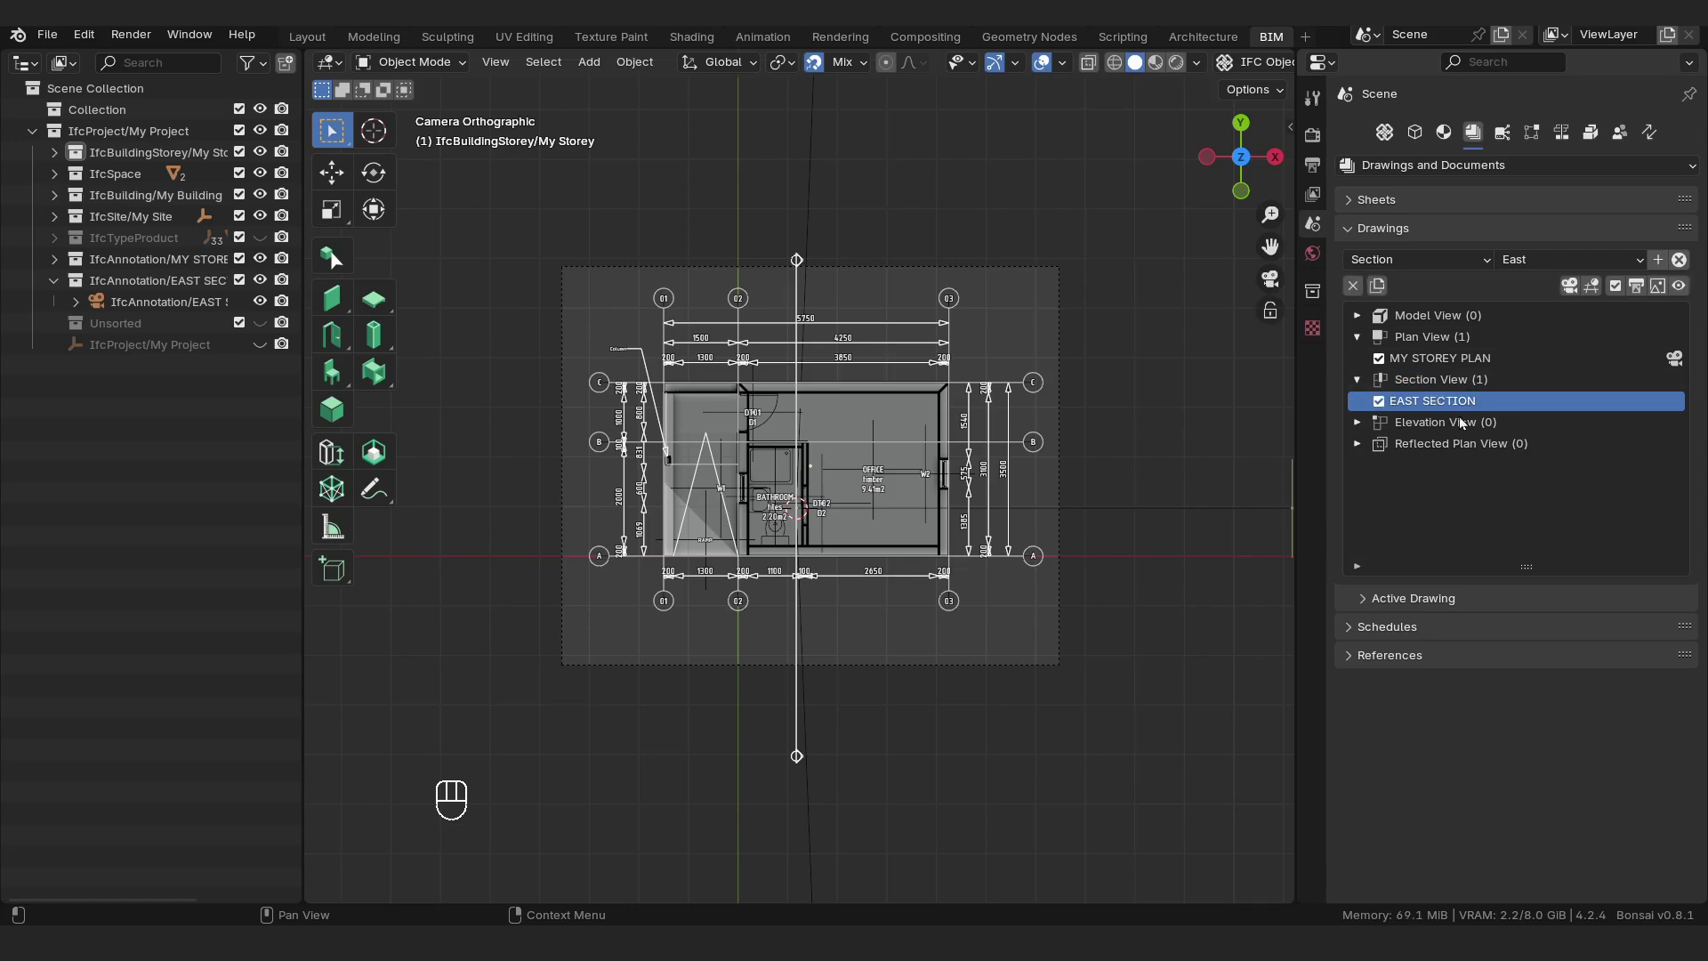
left_click(1570, 286)
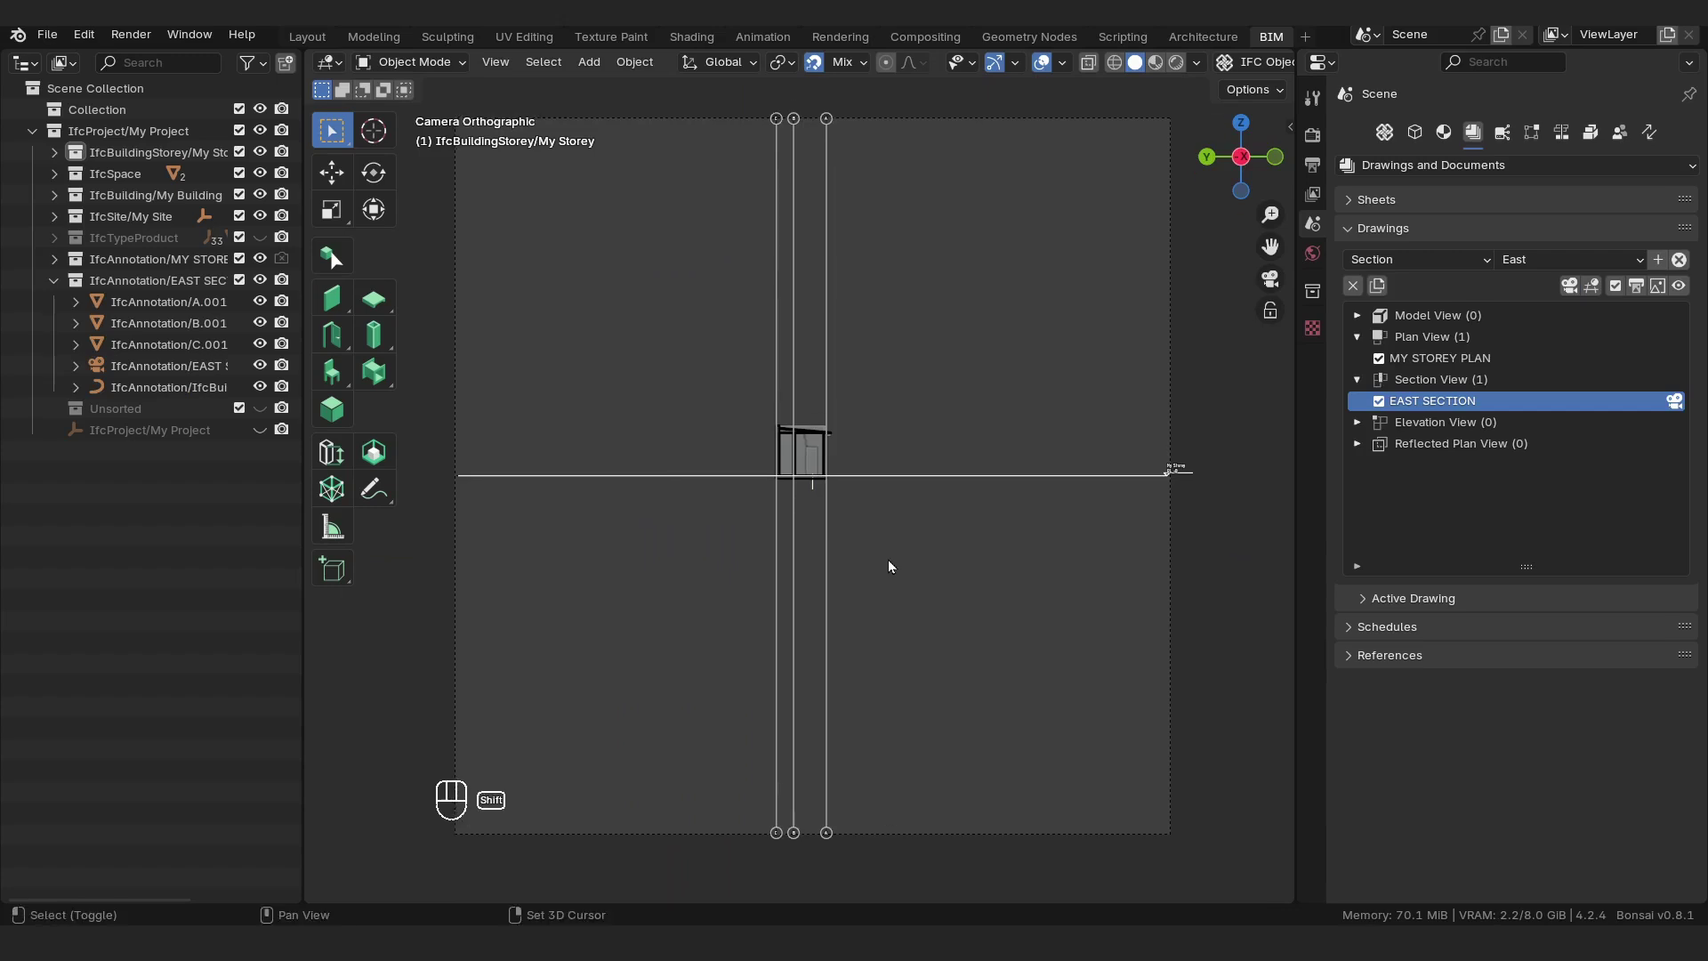
Edit the My Storey level line and move its labelled end in to the building's outer wall at grid A.
left_click(1034, 474)
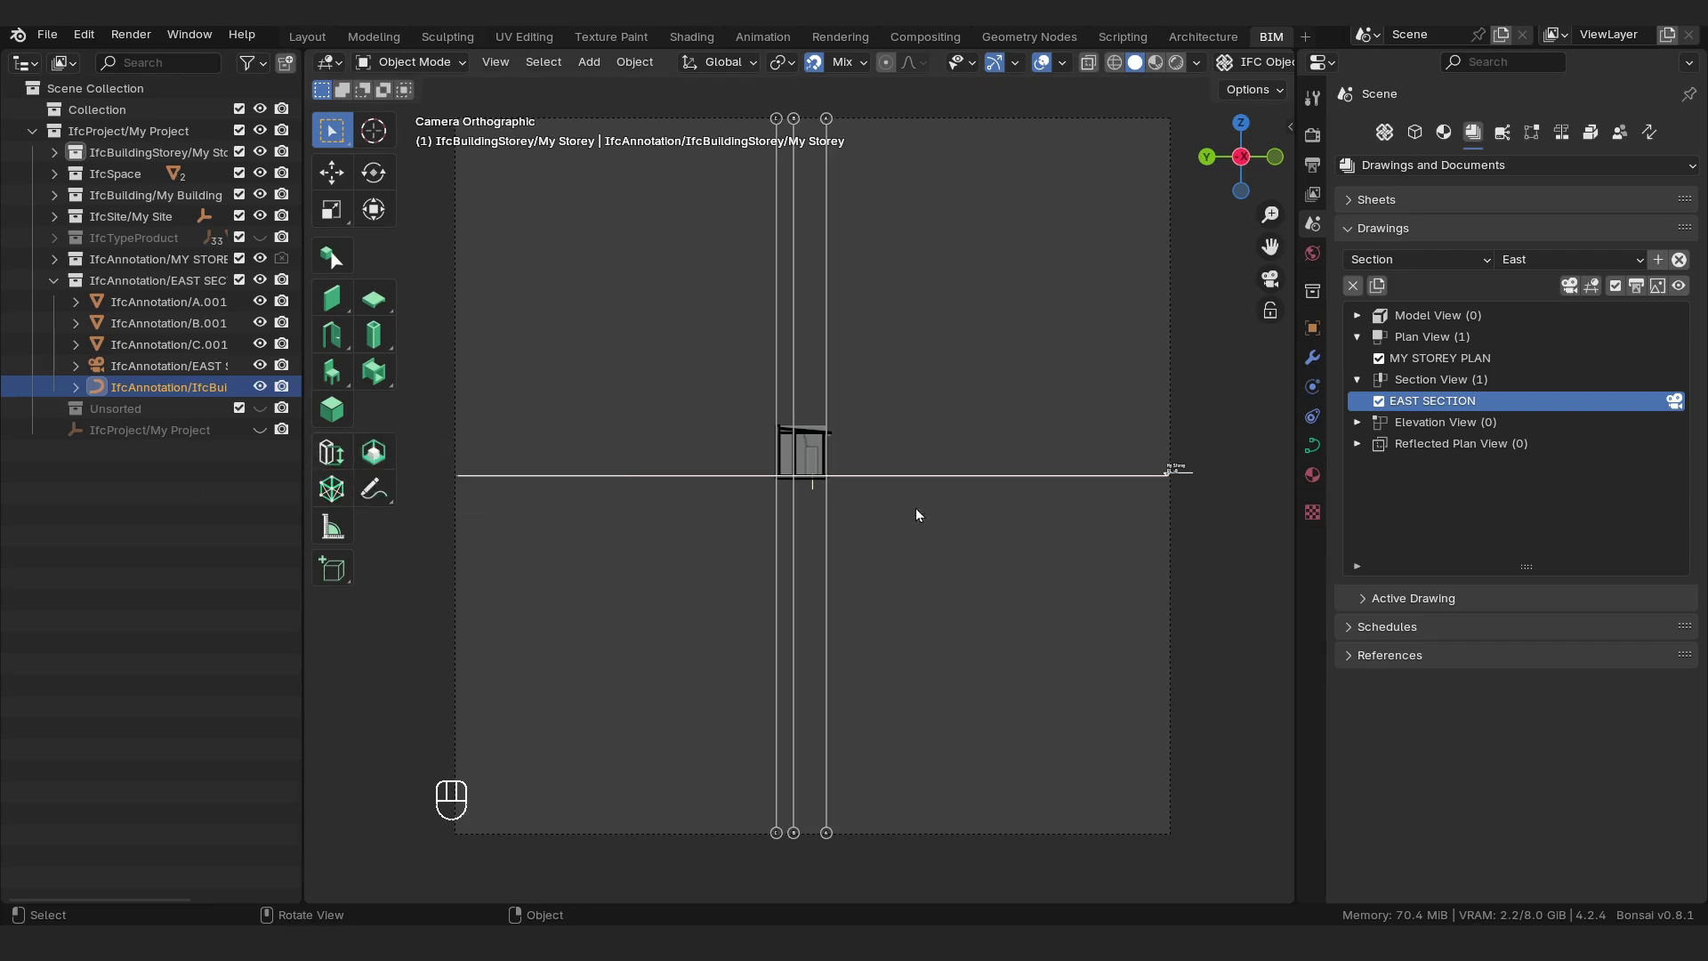
left_click(333, 455)
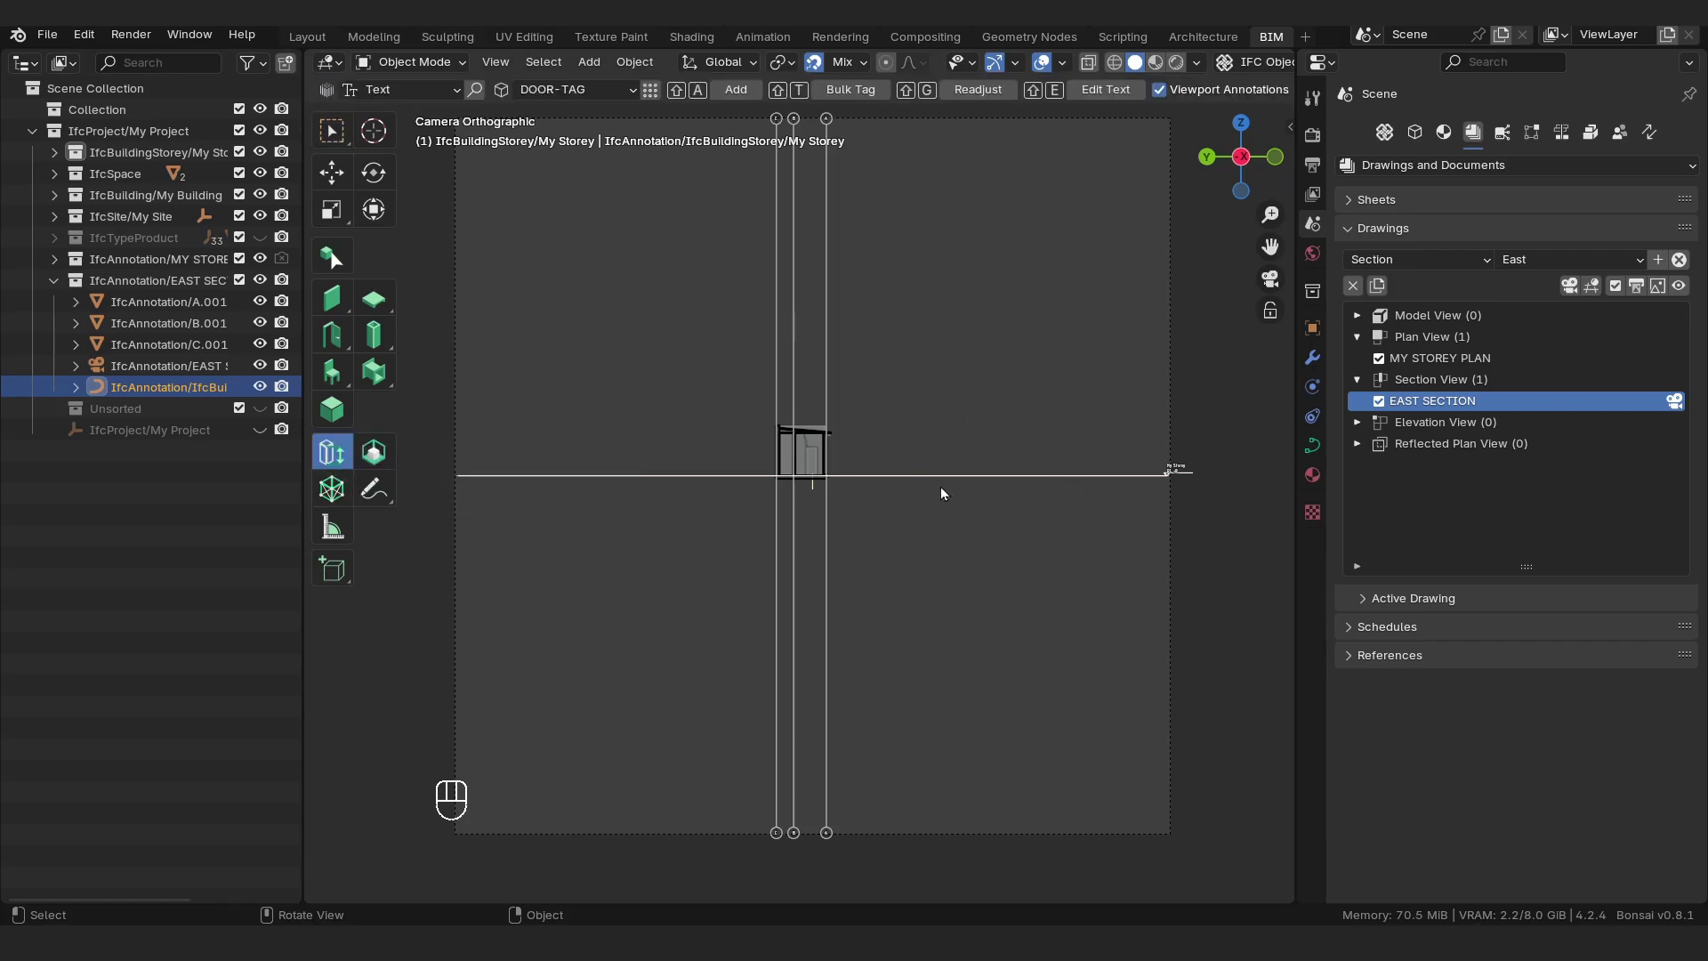
left_click(436, 61)
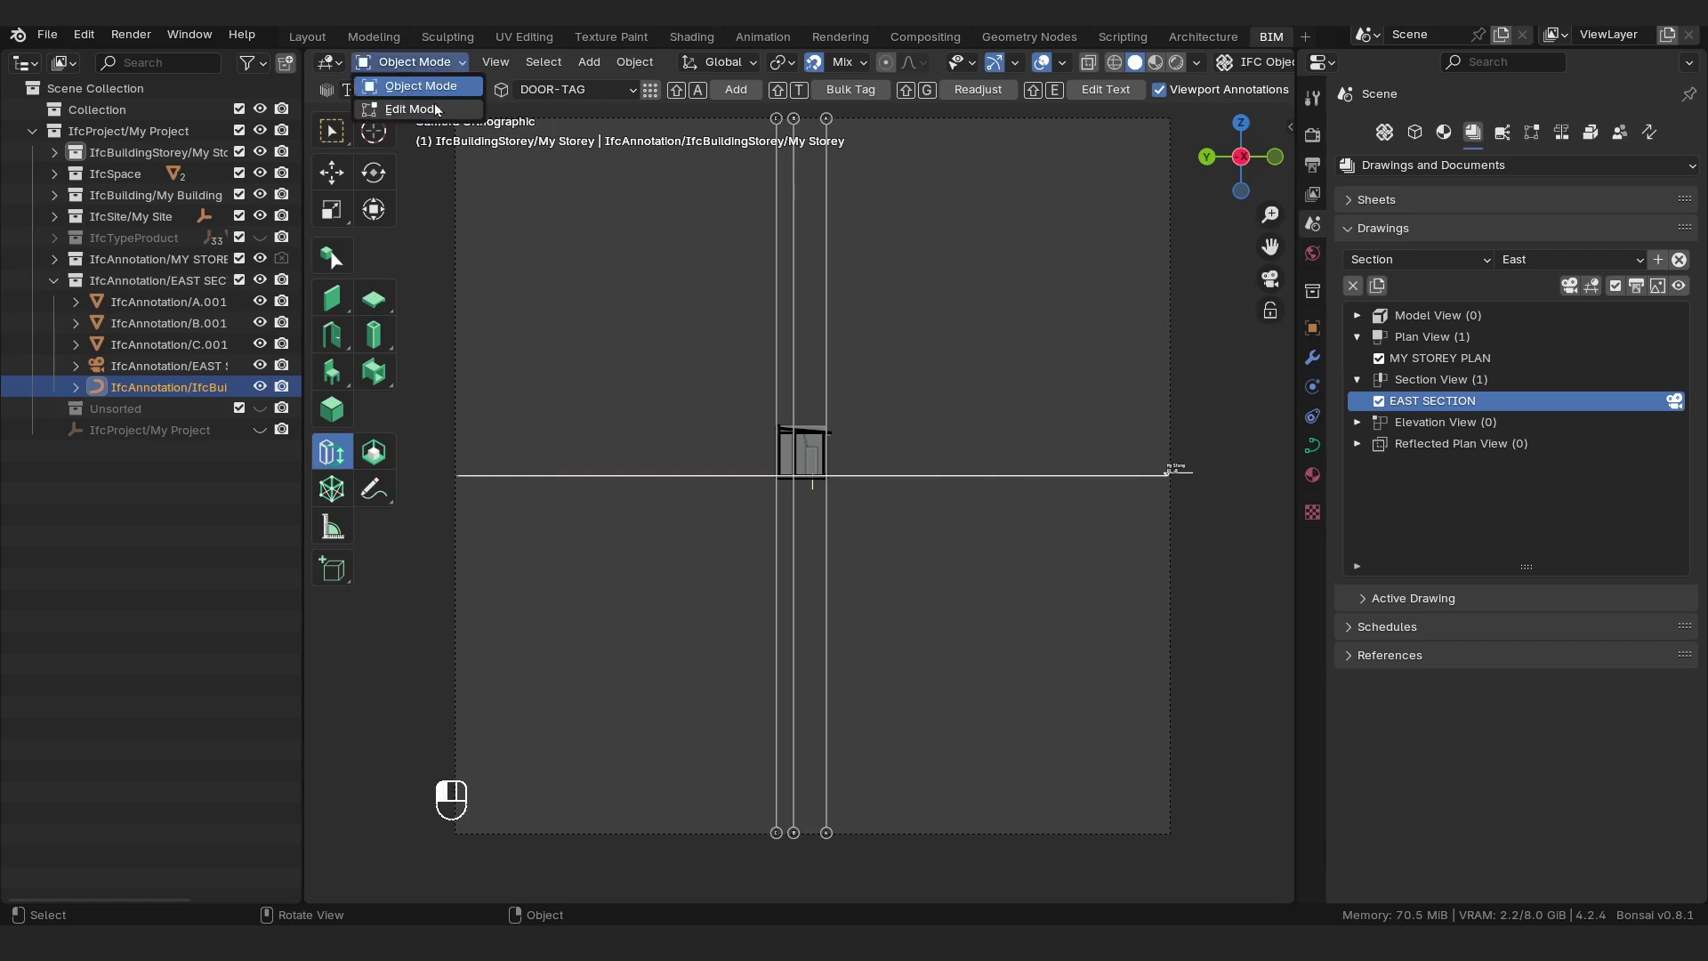
left_click(436, 109)
left_click_drag(1253, 416, 1108, 565)
key("g")
key("x")
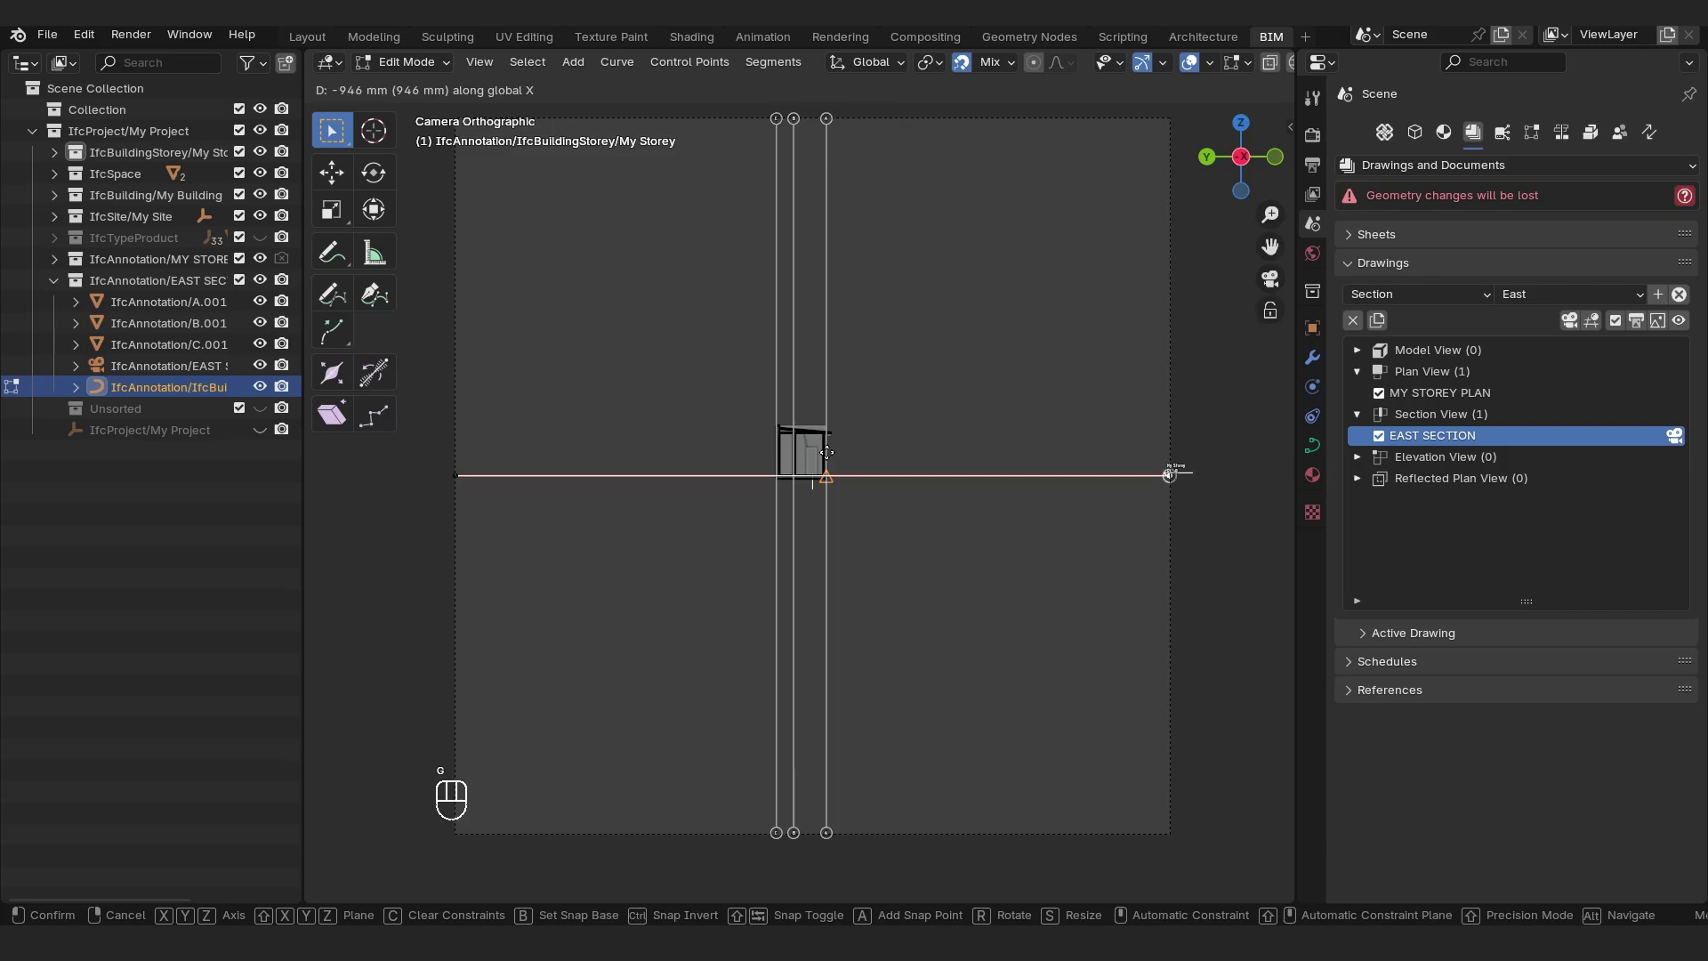
left_click(827, 452)
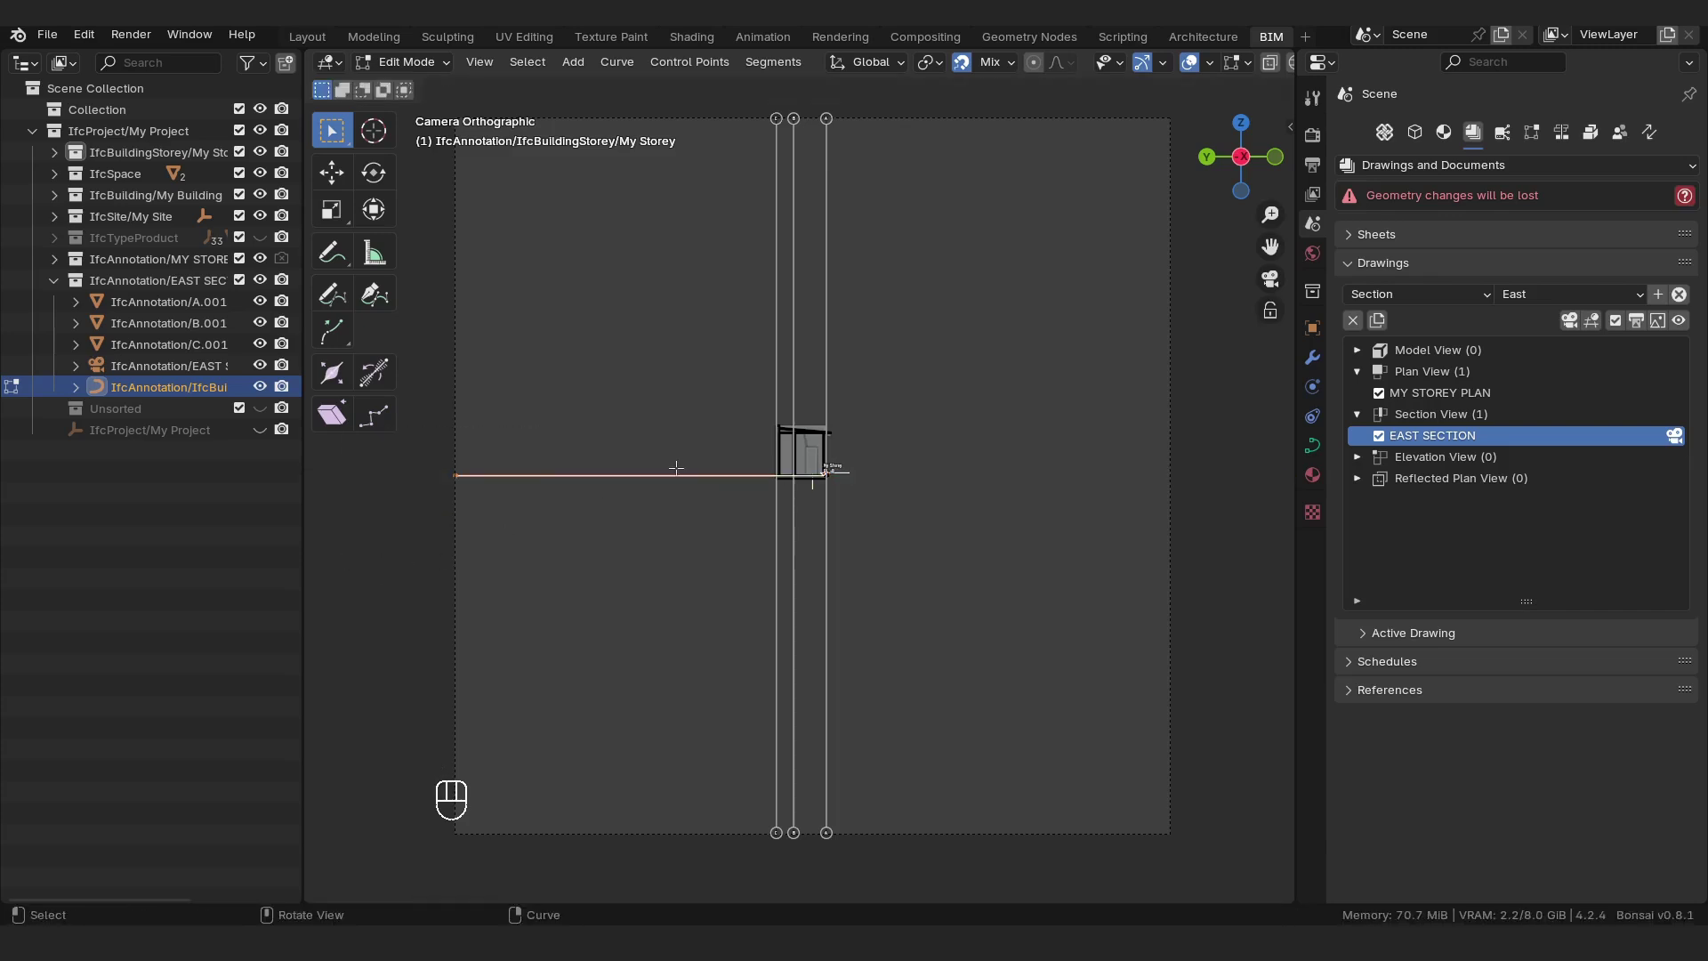
Move the opposite end of the My Storey level line in to the building and finish editing it.
key("g")
key("y")
left_click(766, 460)
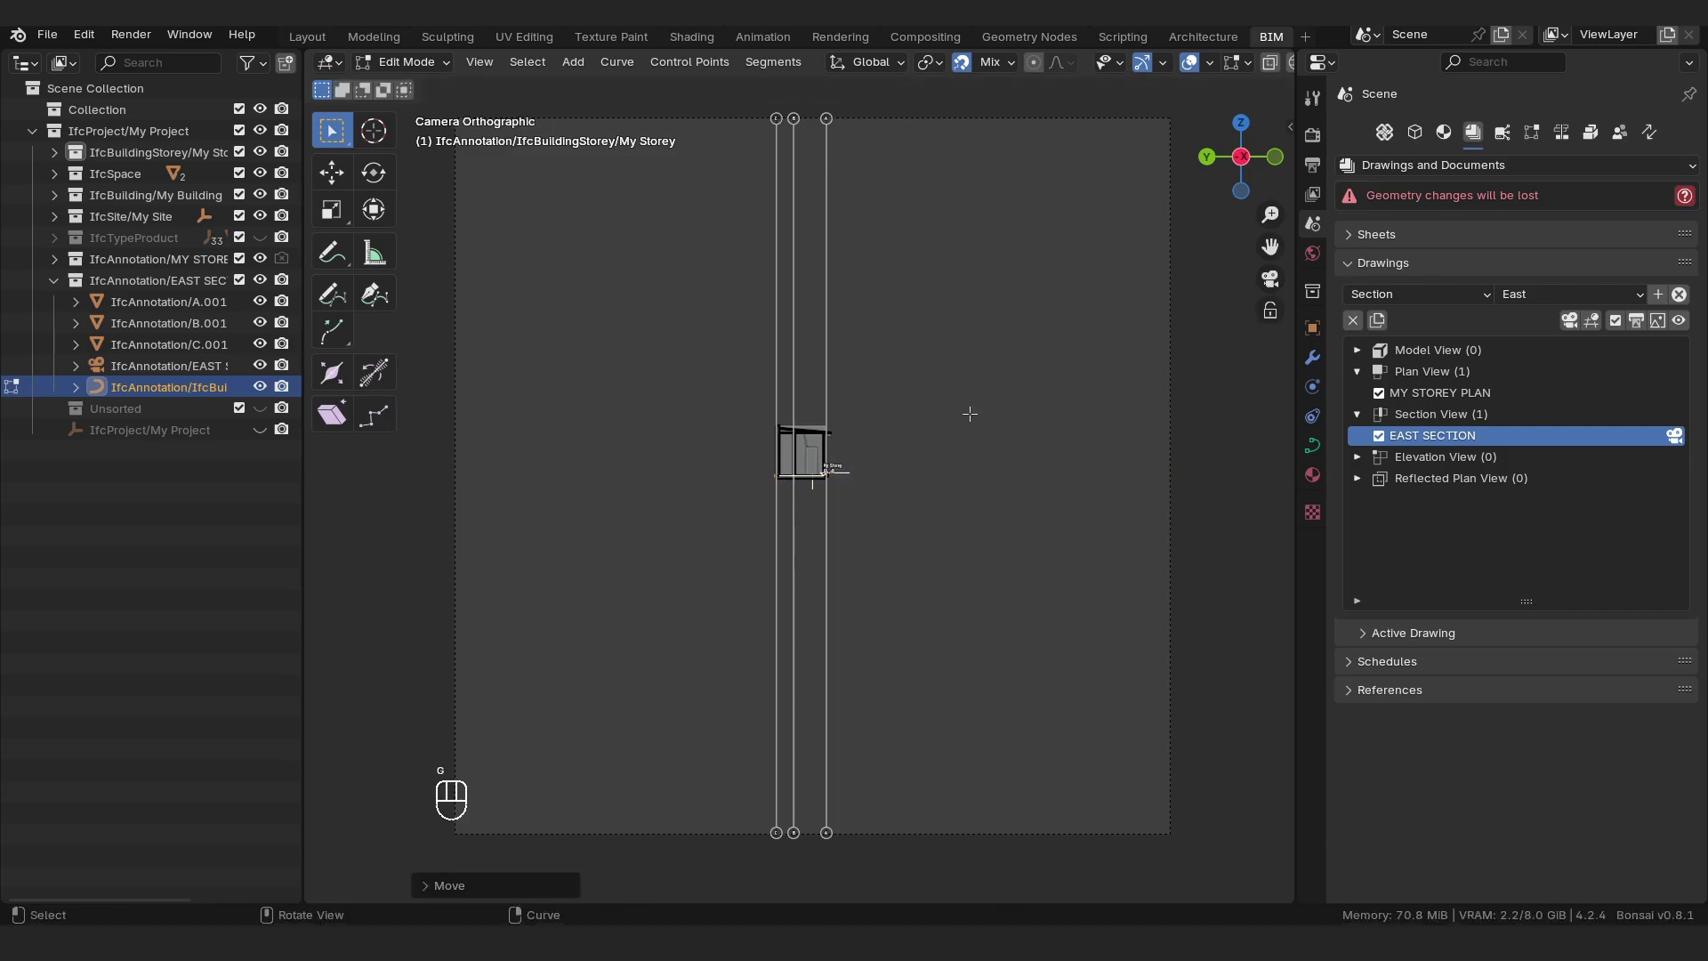
key("Tab")
Edit grid lines A, B and C together and lower their upper ends to the building's roof.
scroll(969, 426, "down", 2)
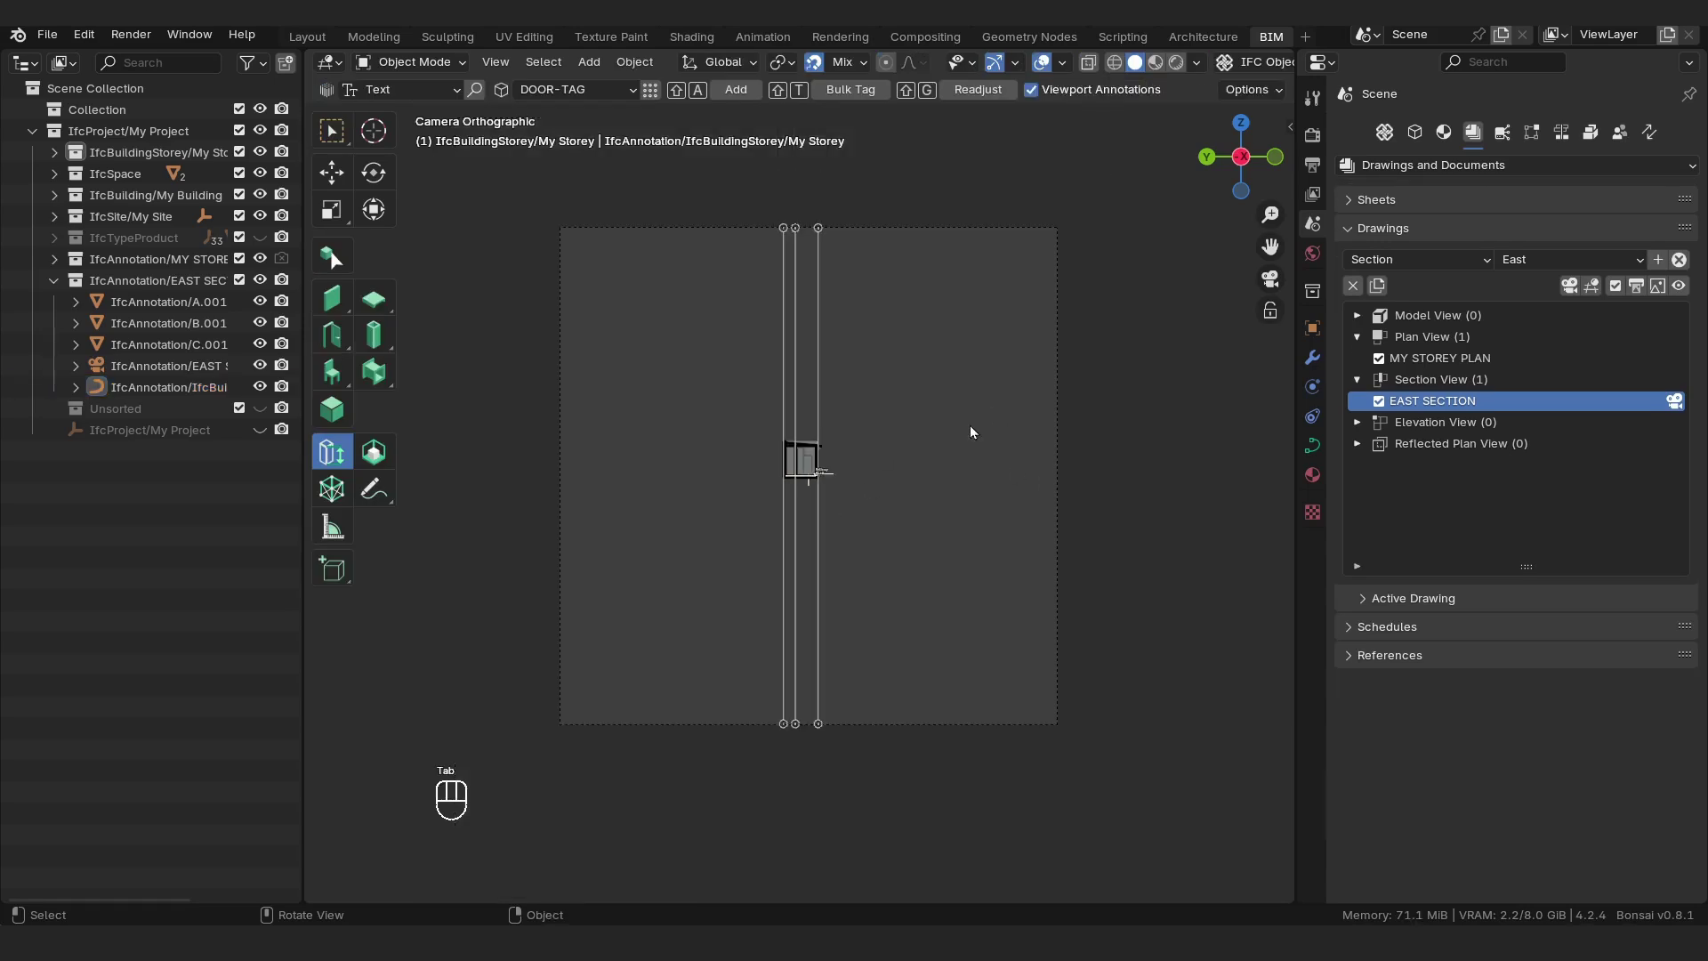
left_click(1059, 316)
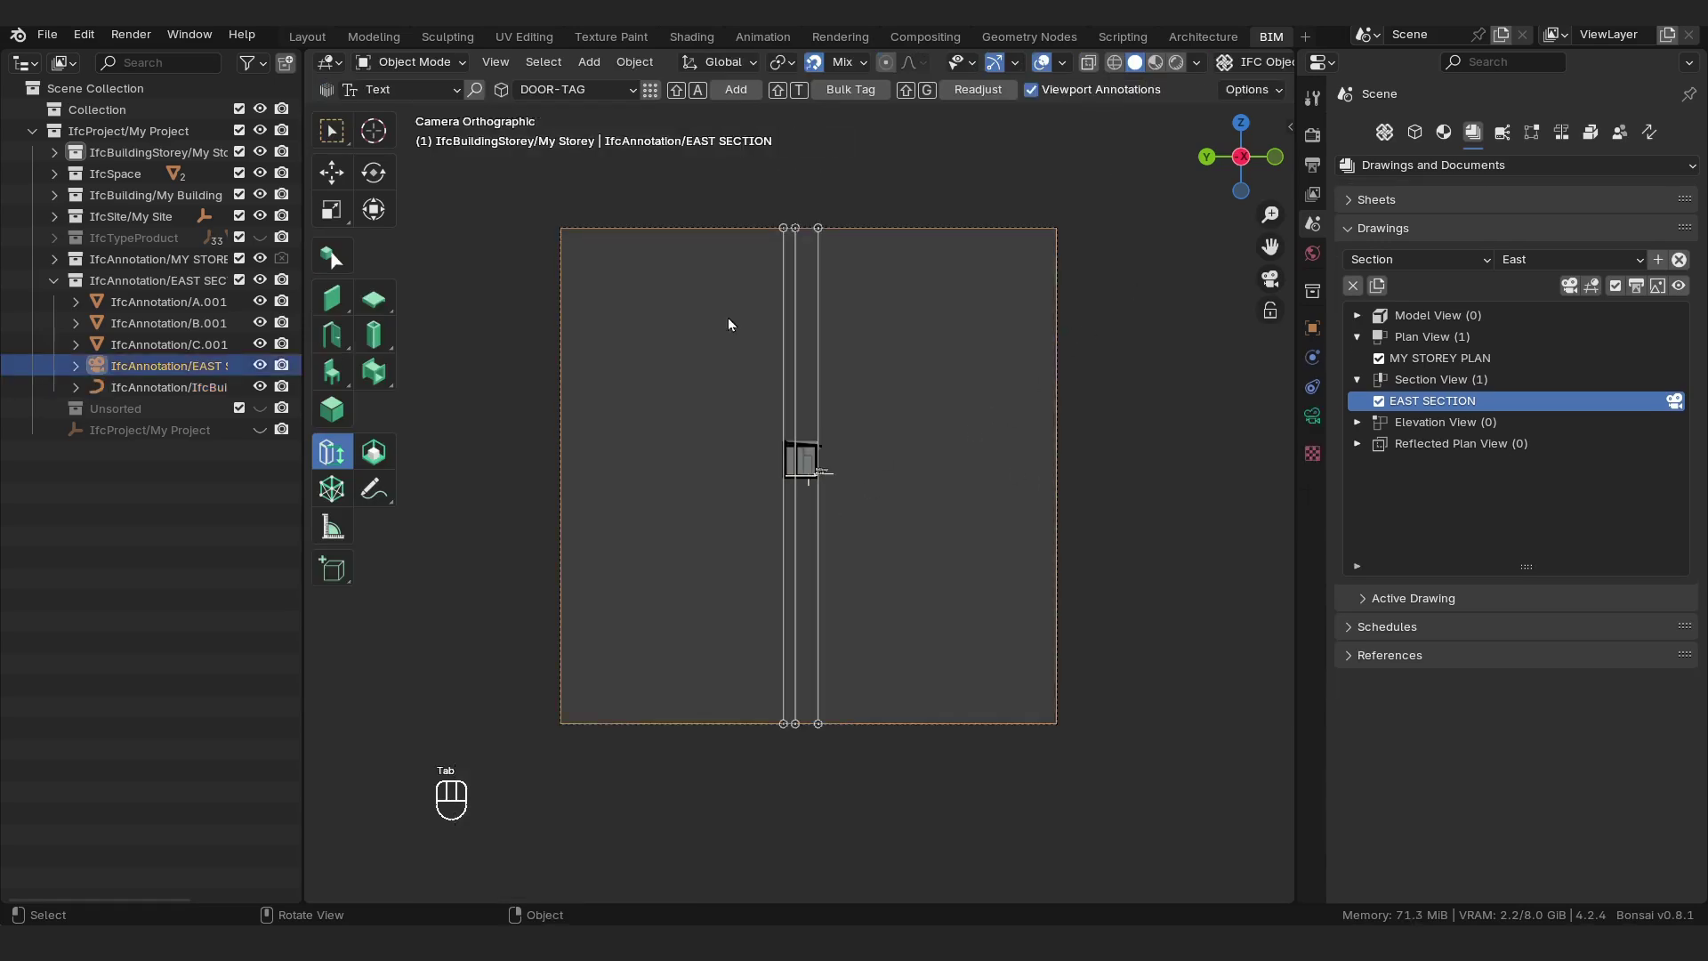
left_click(818, 294)
left_click(796, 298, "shift")
left_click(781, 311, "shift")
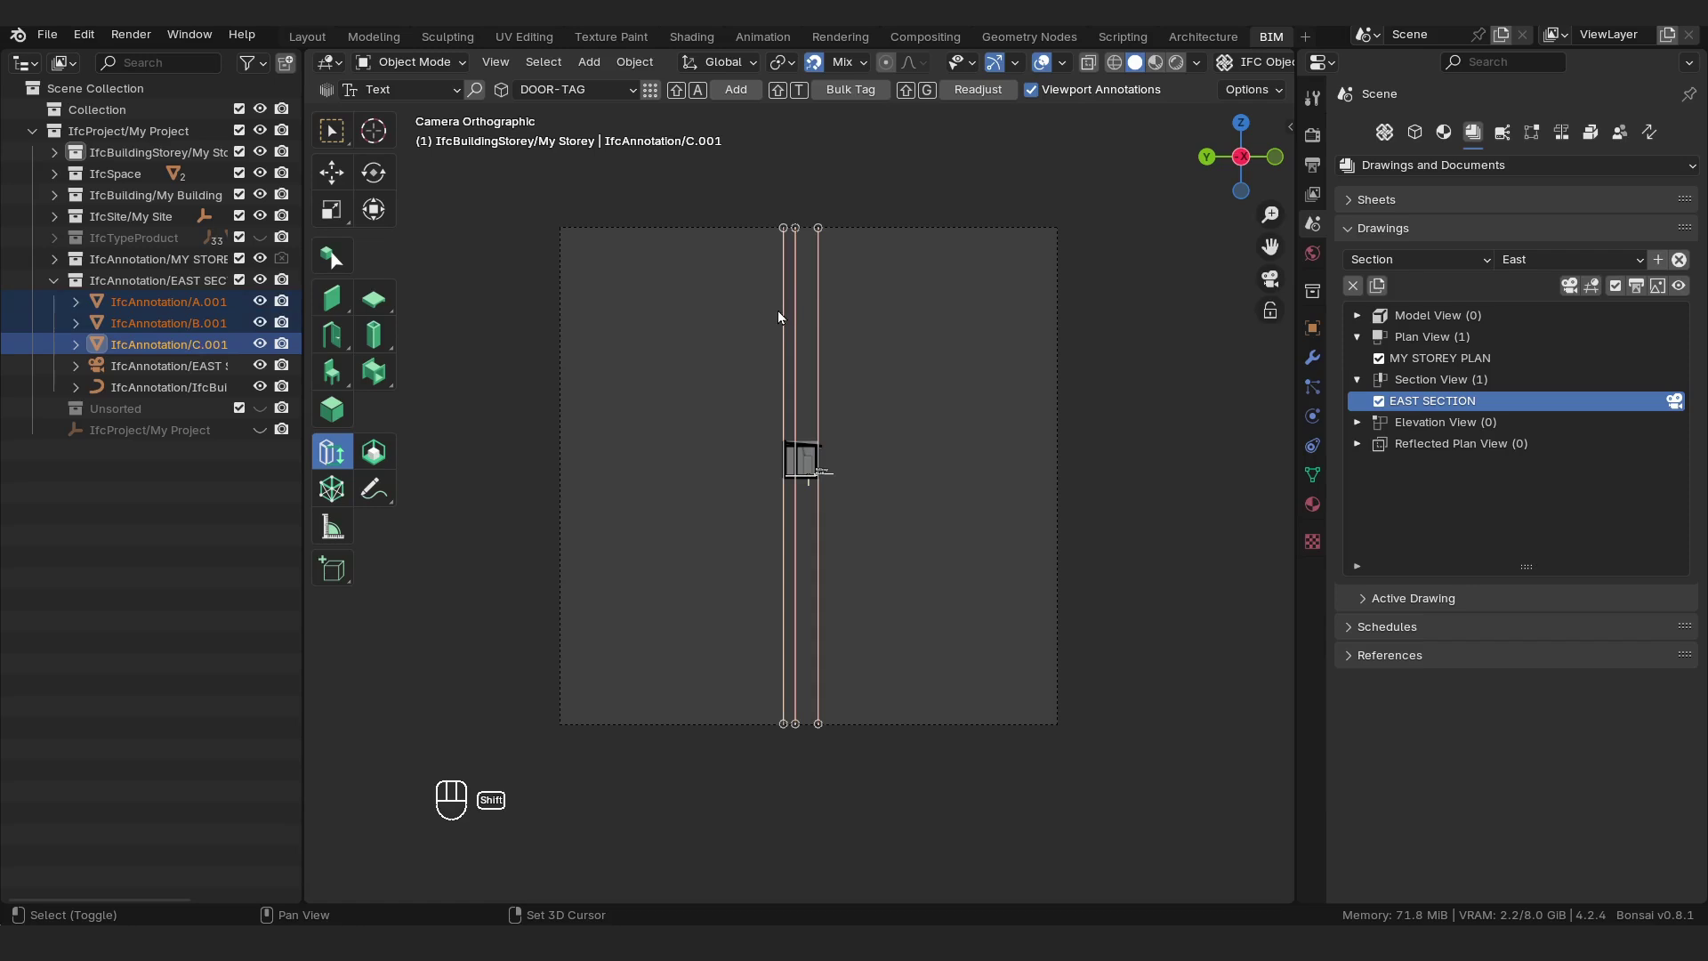
left_click(410, 62)
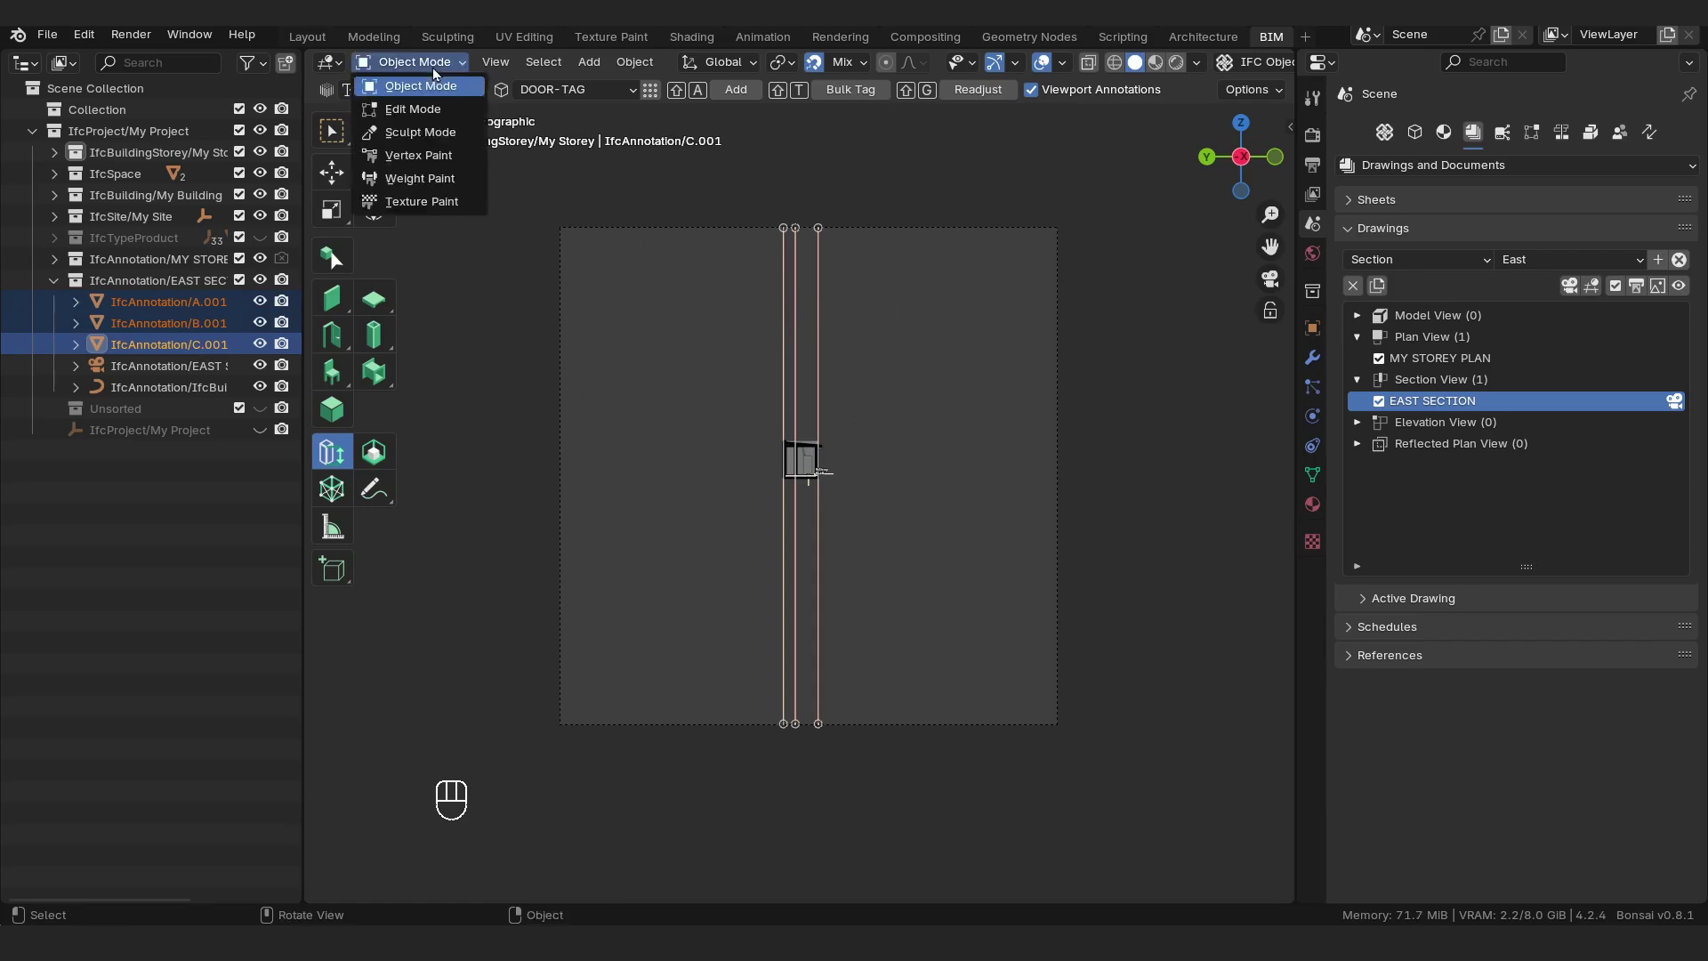
left_click(401, 109)
left_click_drag(890, 183, 640, 292)
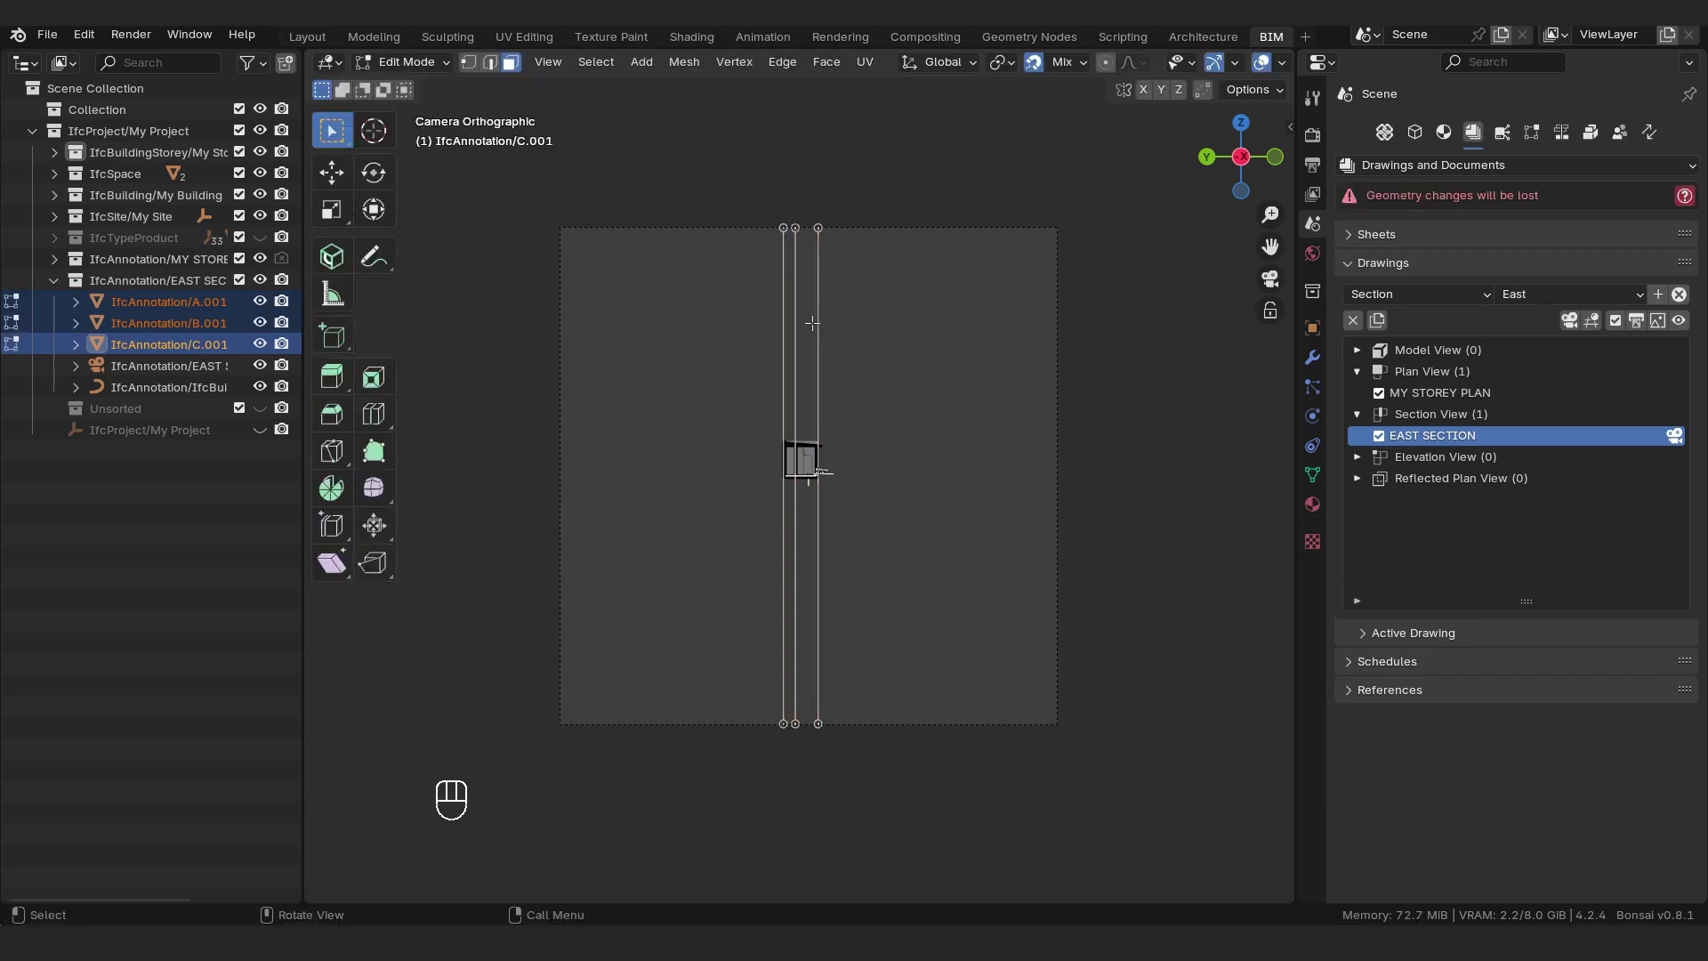
key("1")
left_click_drag(914, 145, 660, 274)
key("g")
key("z")
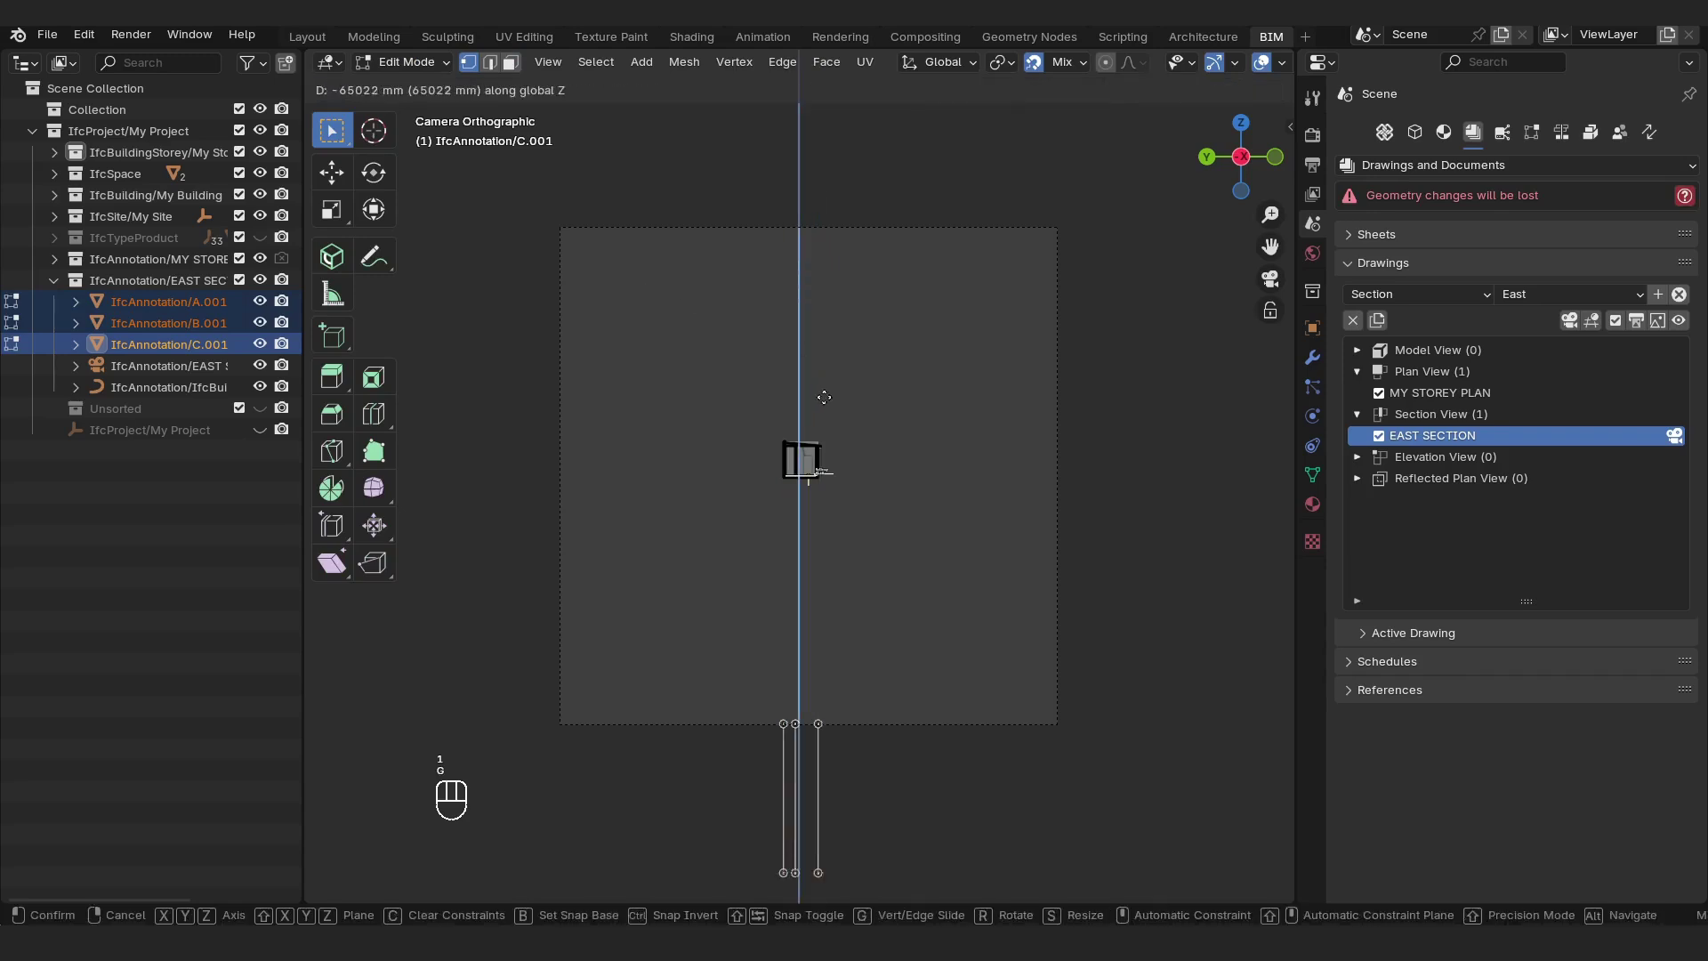
left_click(823, 436)
Raise the lower ends of grid lines A, B and C to the building's floor level and finish editing them.
left_click_drag(897, 654, 633, 795)
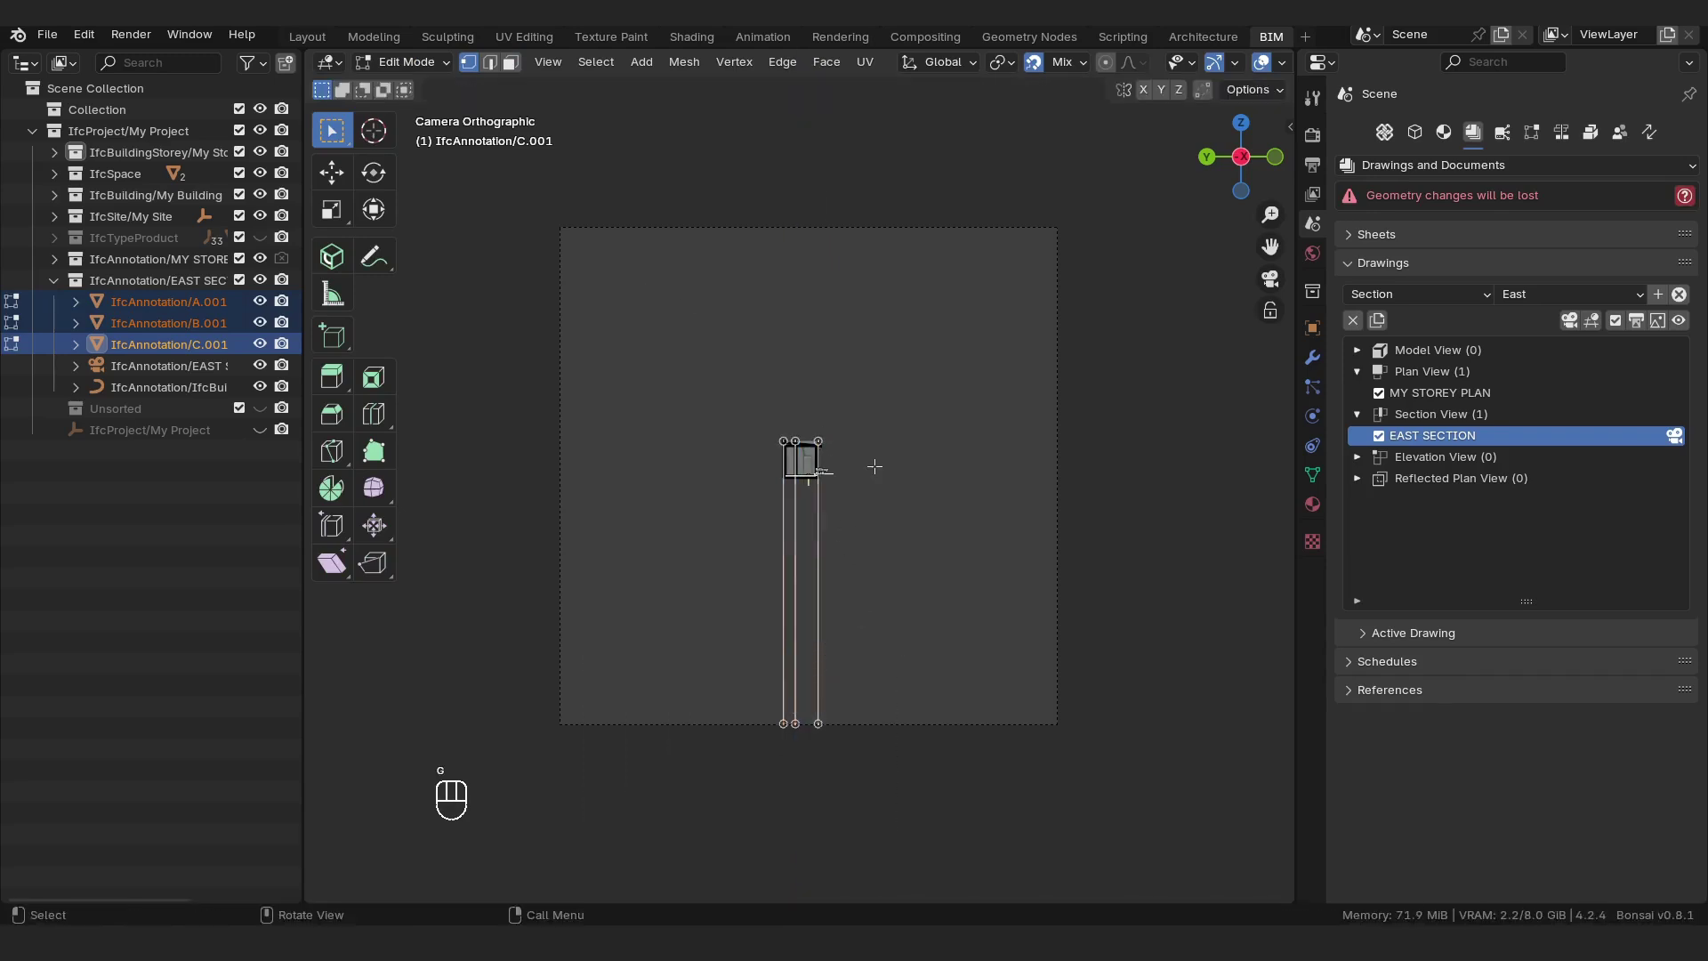
key("g")
key("z")
left_click(830, 488)
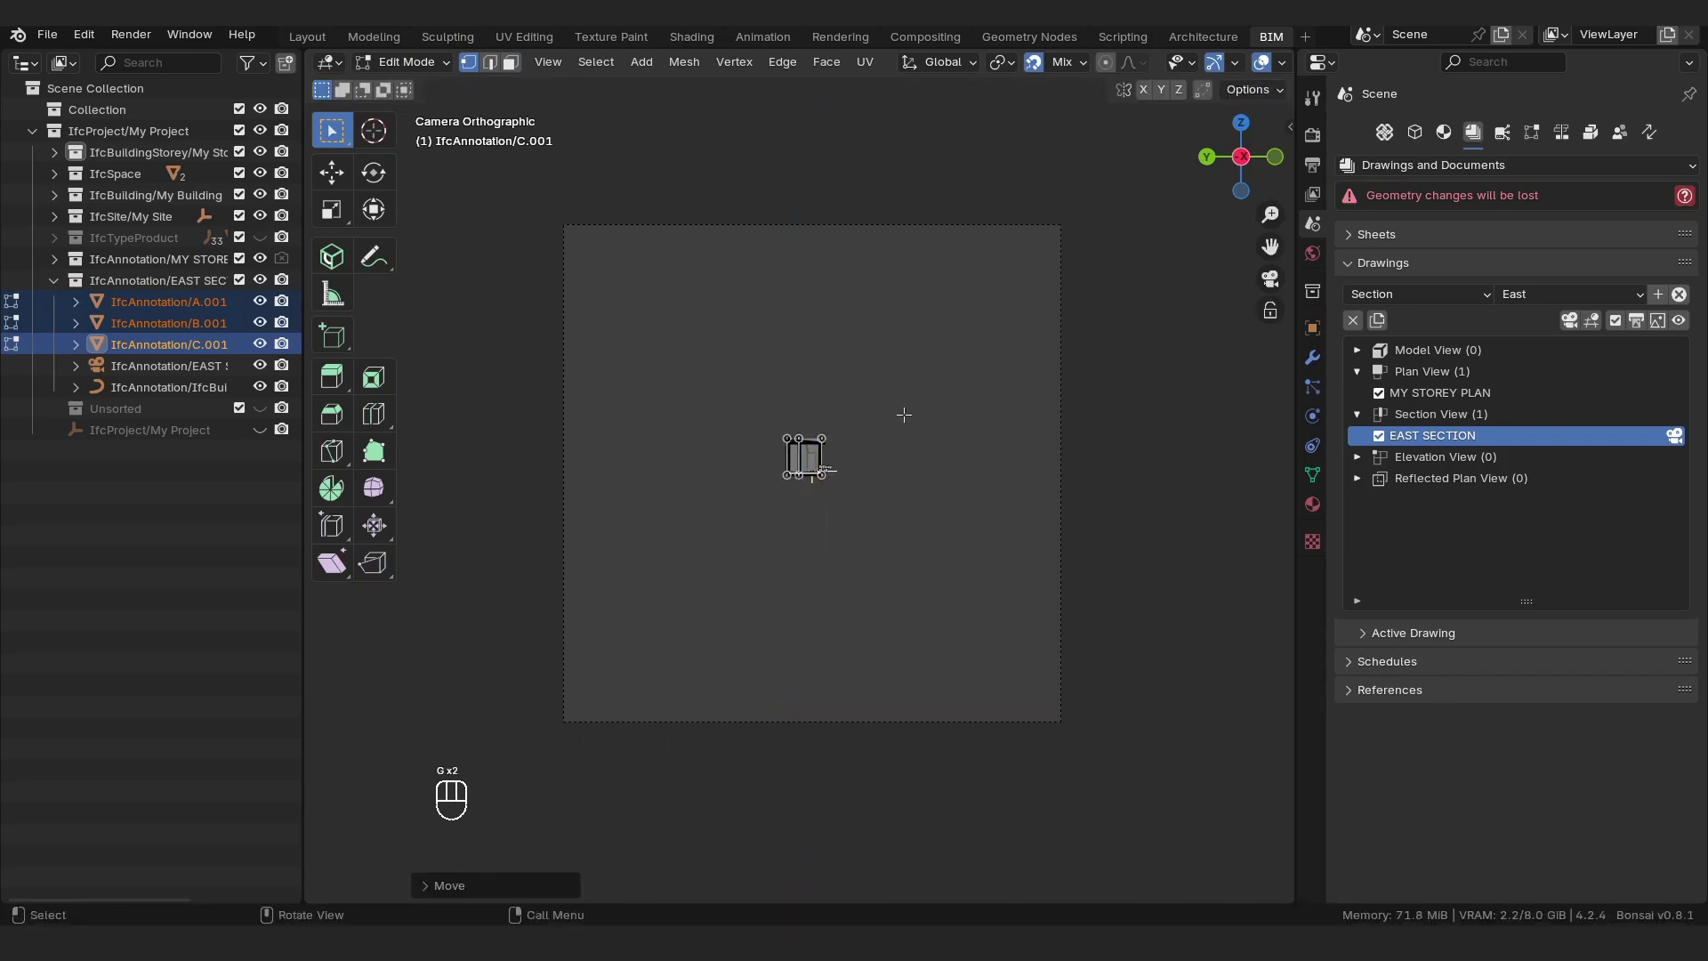
key("Tab")
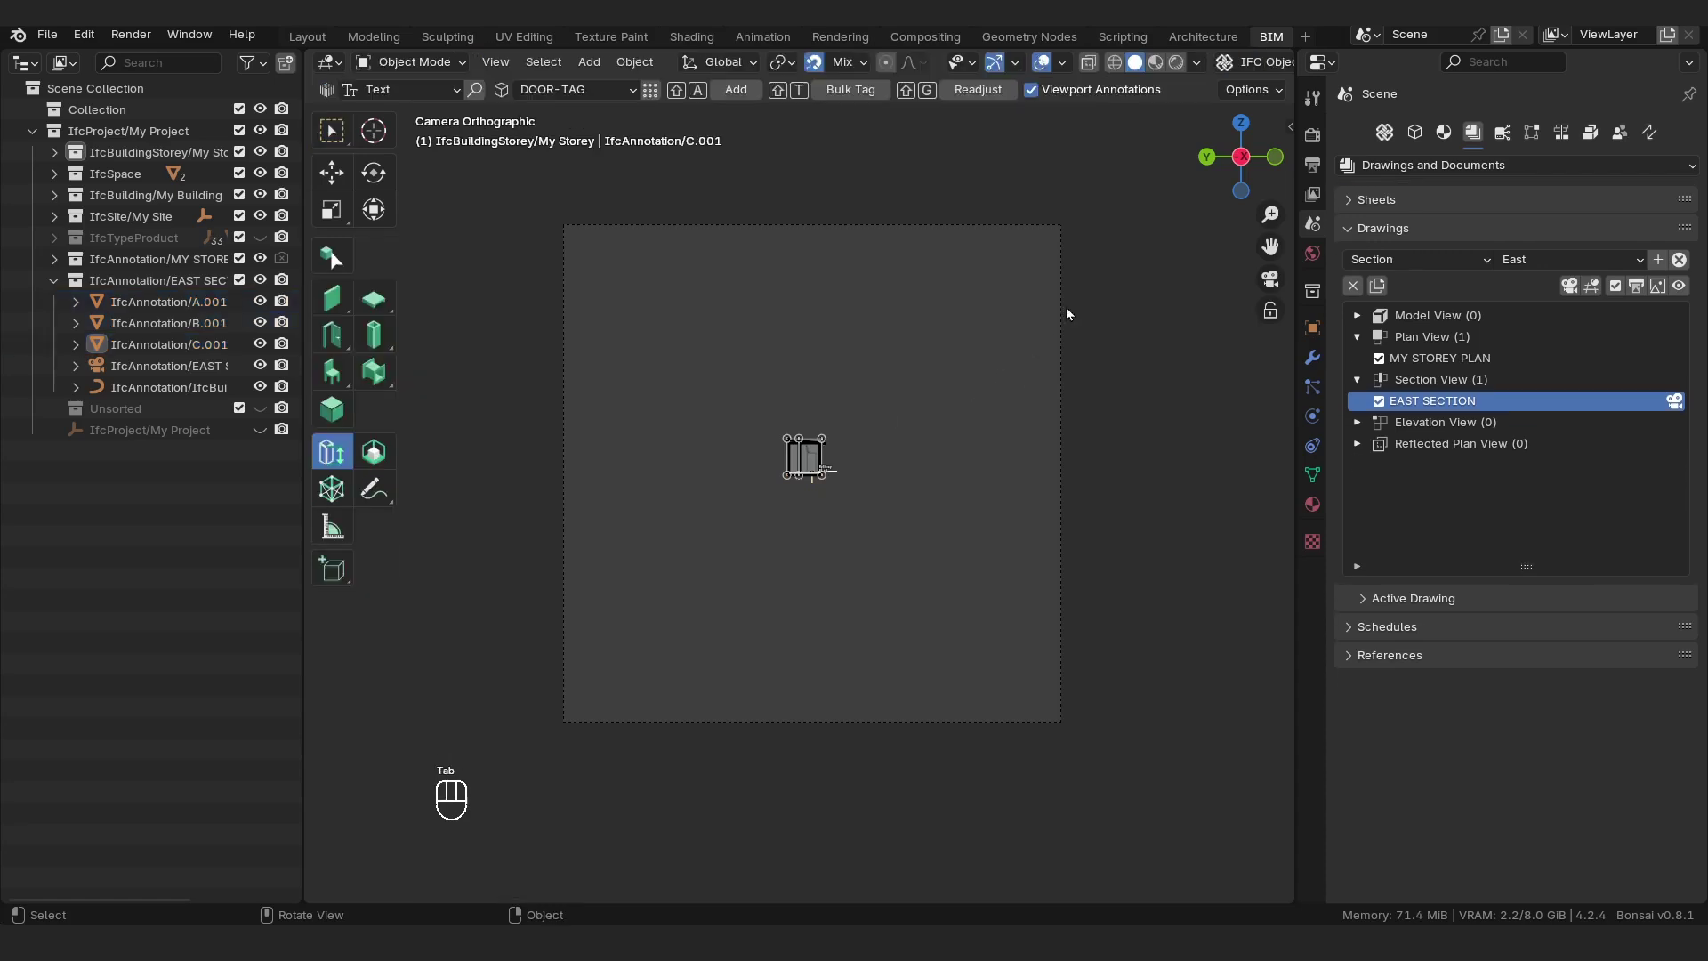
Set both the width and height of the EAST SECTION drawing to 7500 mm.
left_click(1066, 308)
scroll(983, 356, "up", 2)
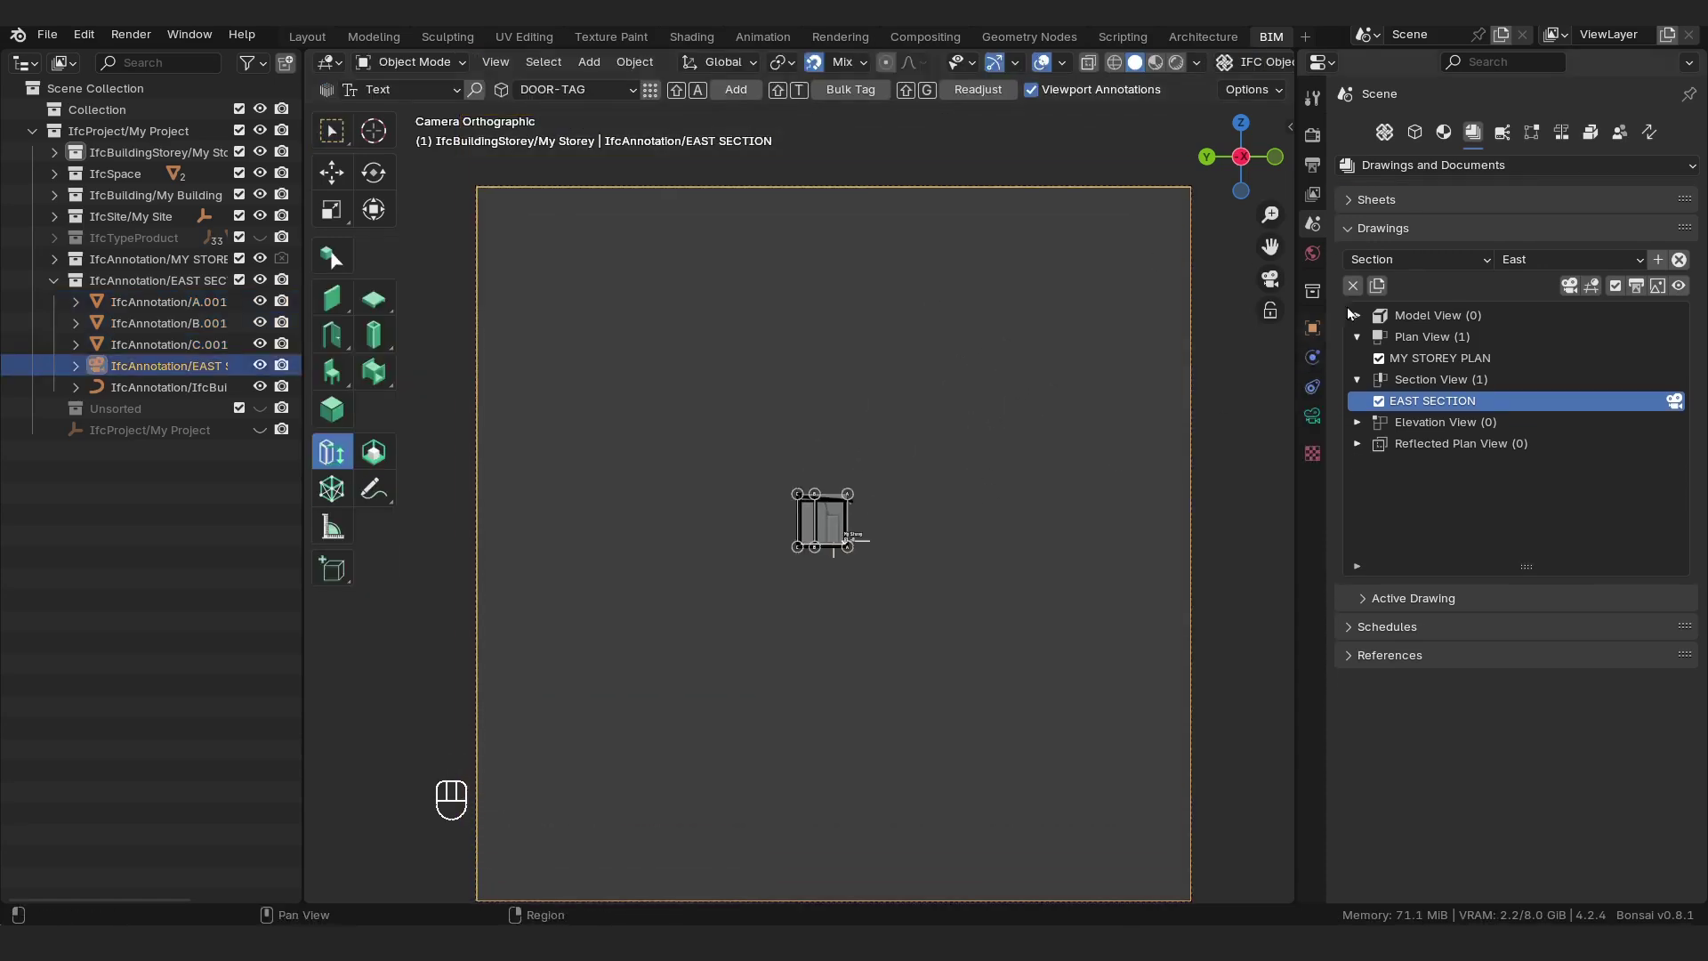
left_click(1370, 600)
scroll(1536, 735, "down", 2)
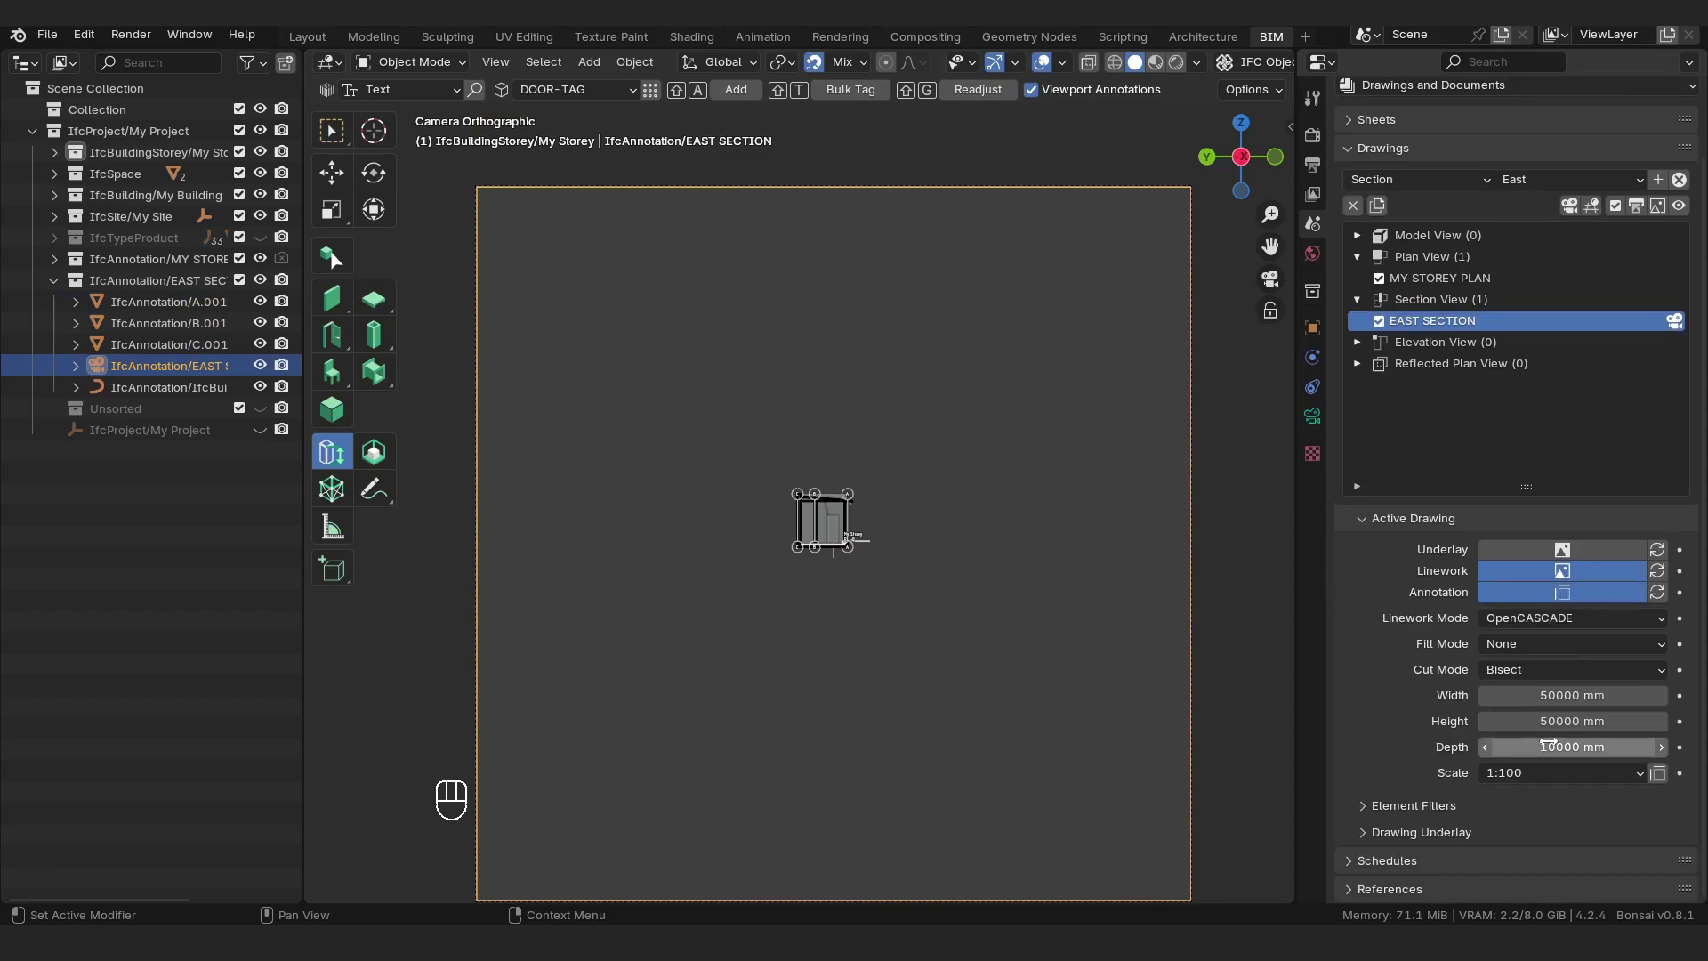
mouse_move(1568, 696)
left_mouse_down()
mouse_move(1432, 696)
mouse_move(1582, 692)
left_mouse_up()
left_click(1583, 693)
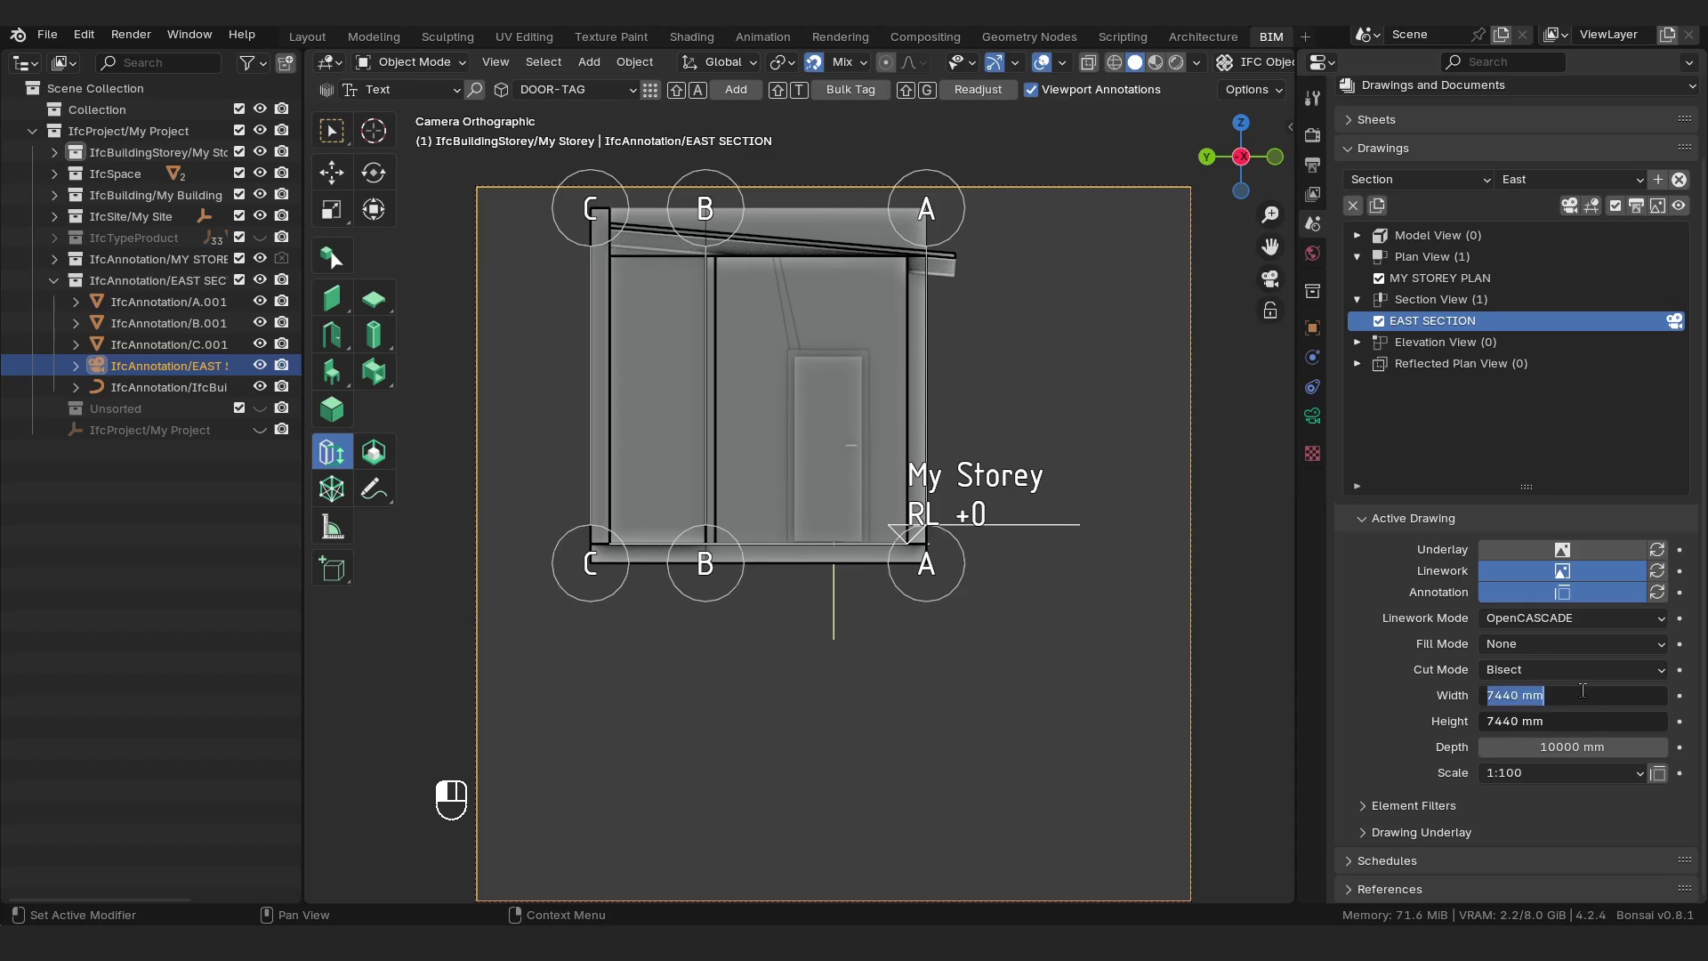
type("7500")
key("Return")
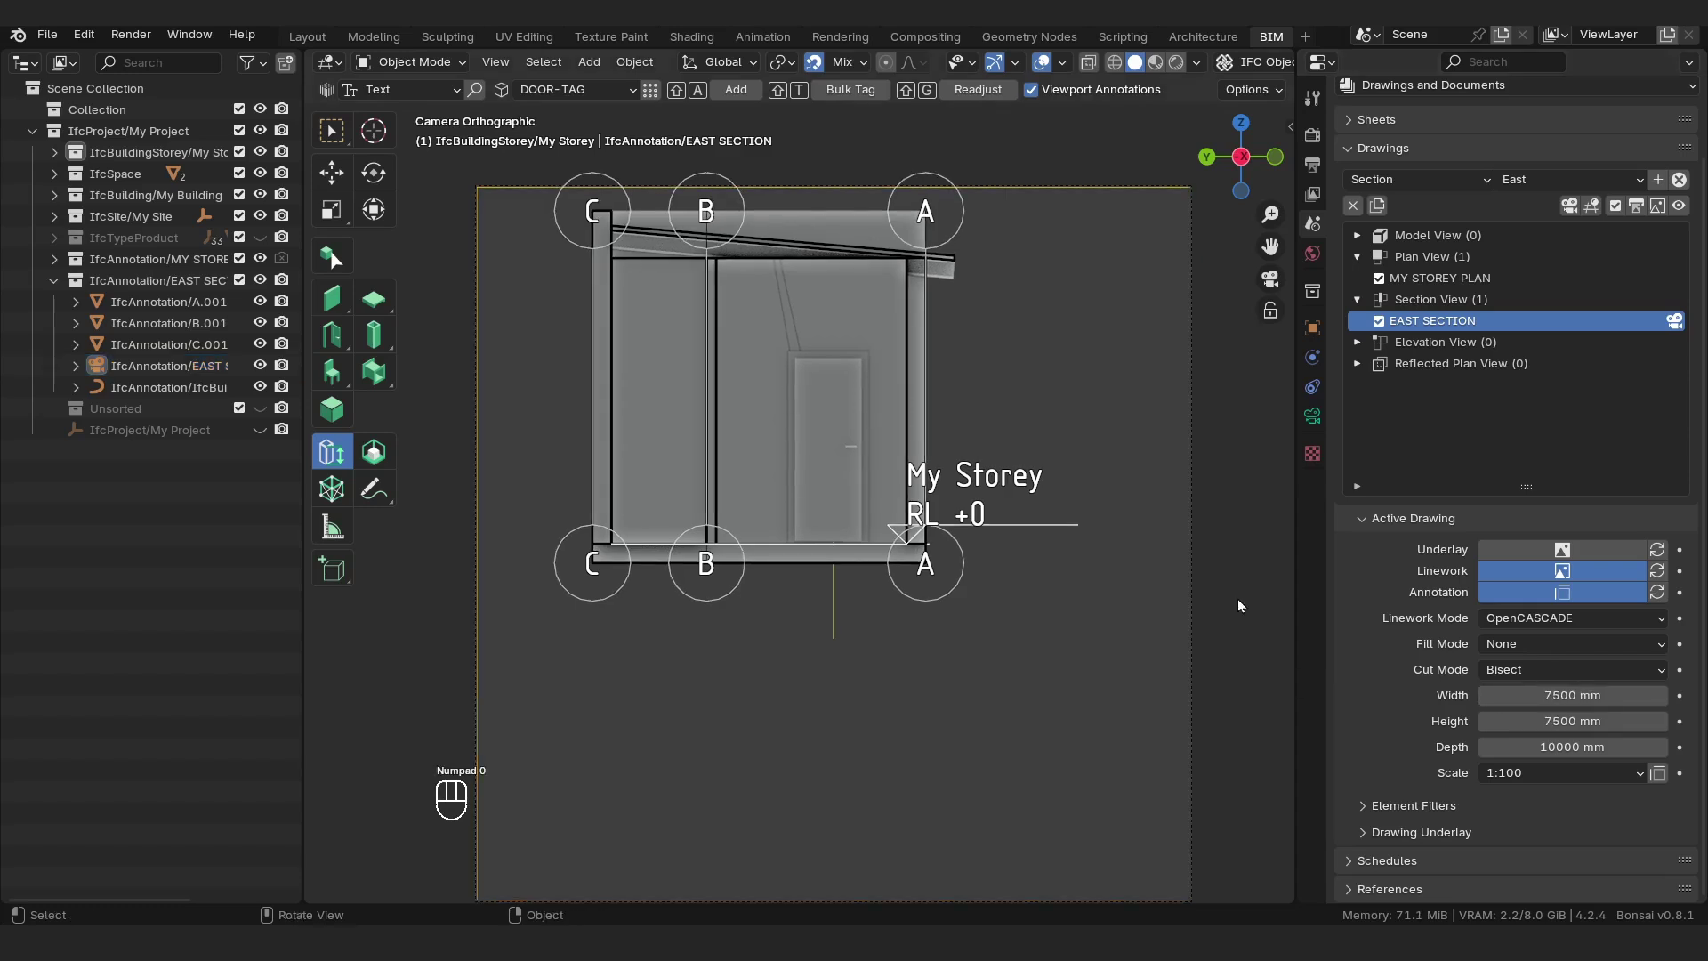
Move the EAST SECTION camera with snapping off to roughly centre the building in its frame, and turn snapping back on.
left_click(477, 445)
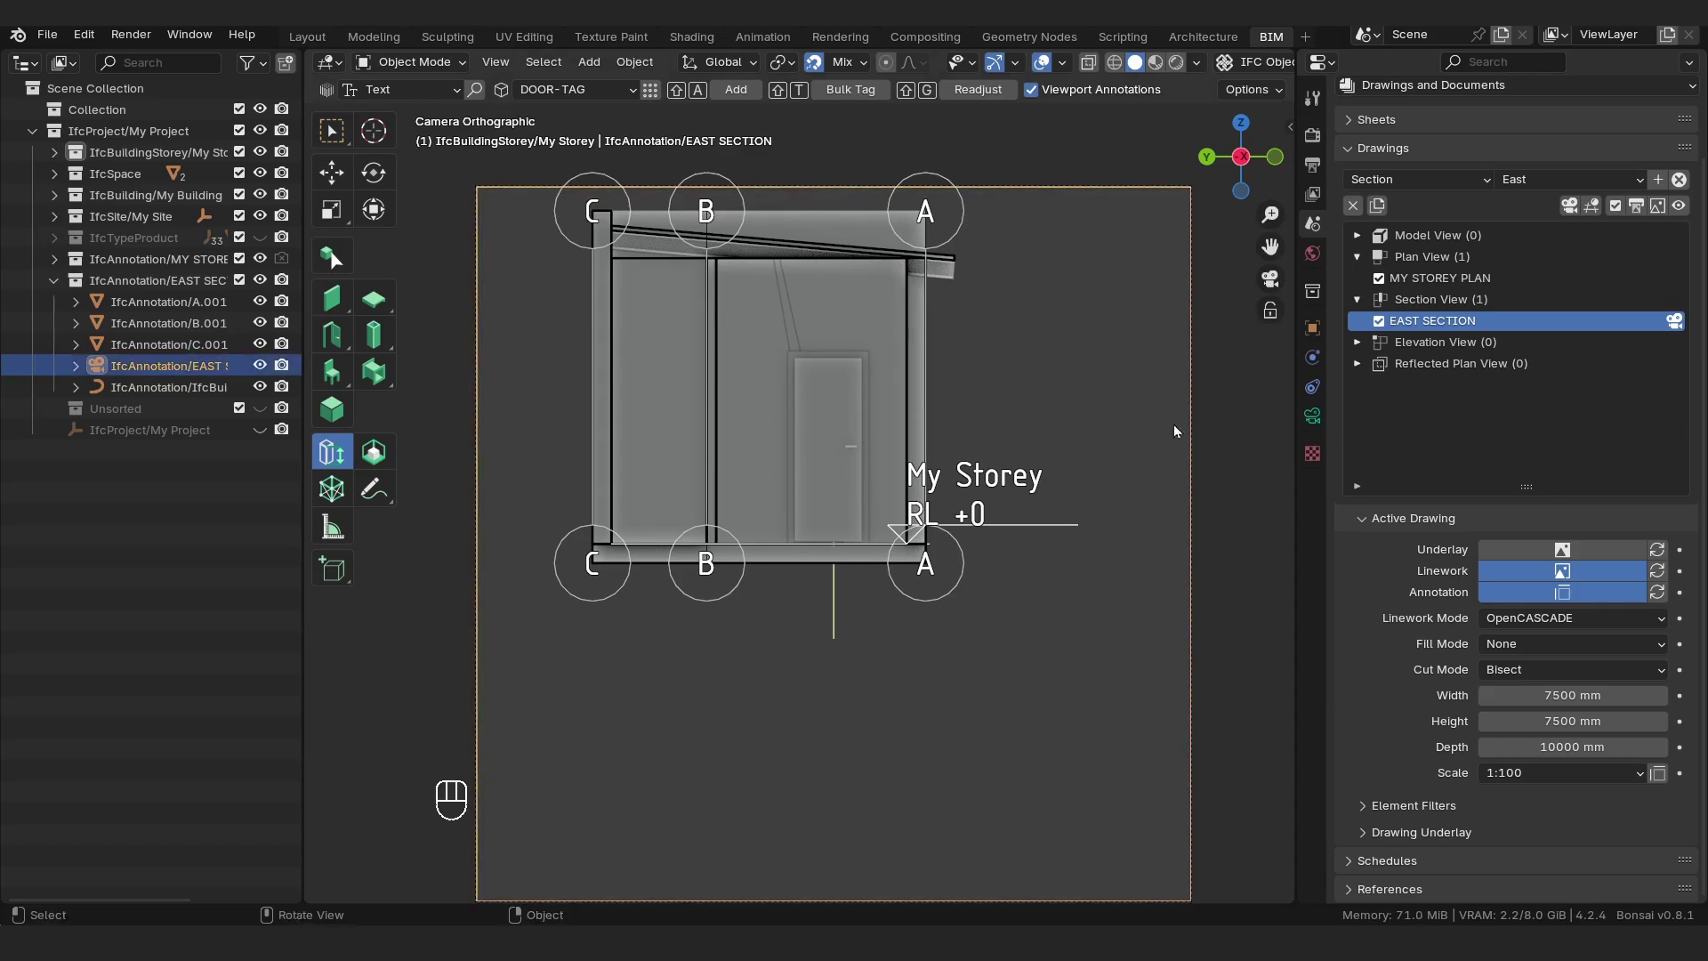
key("shift+Tab")
key("g")
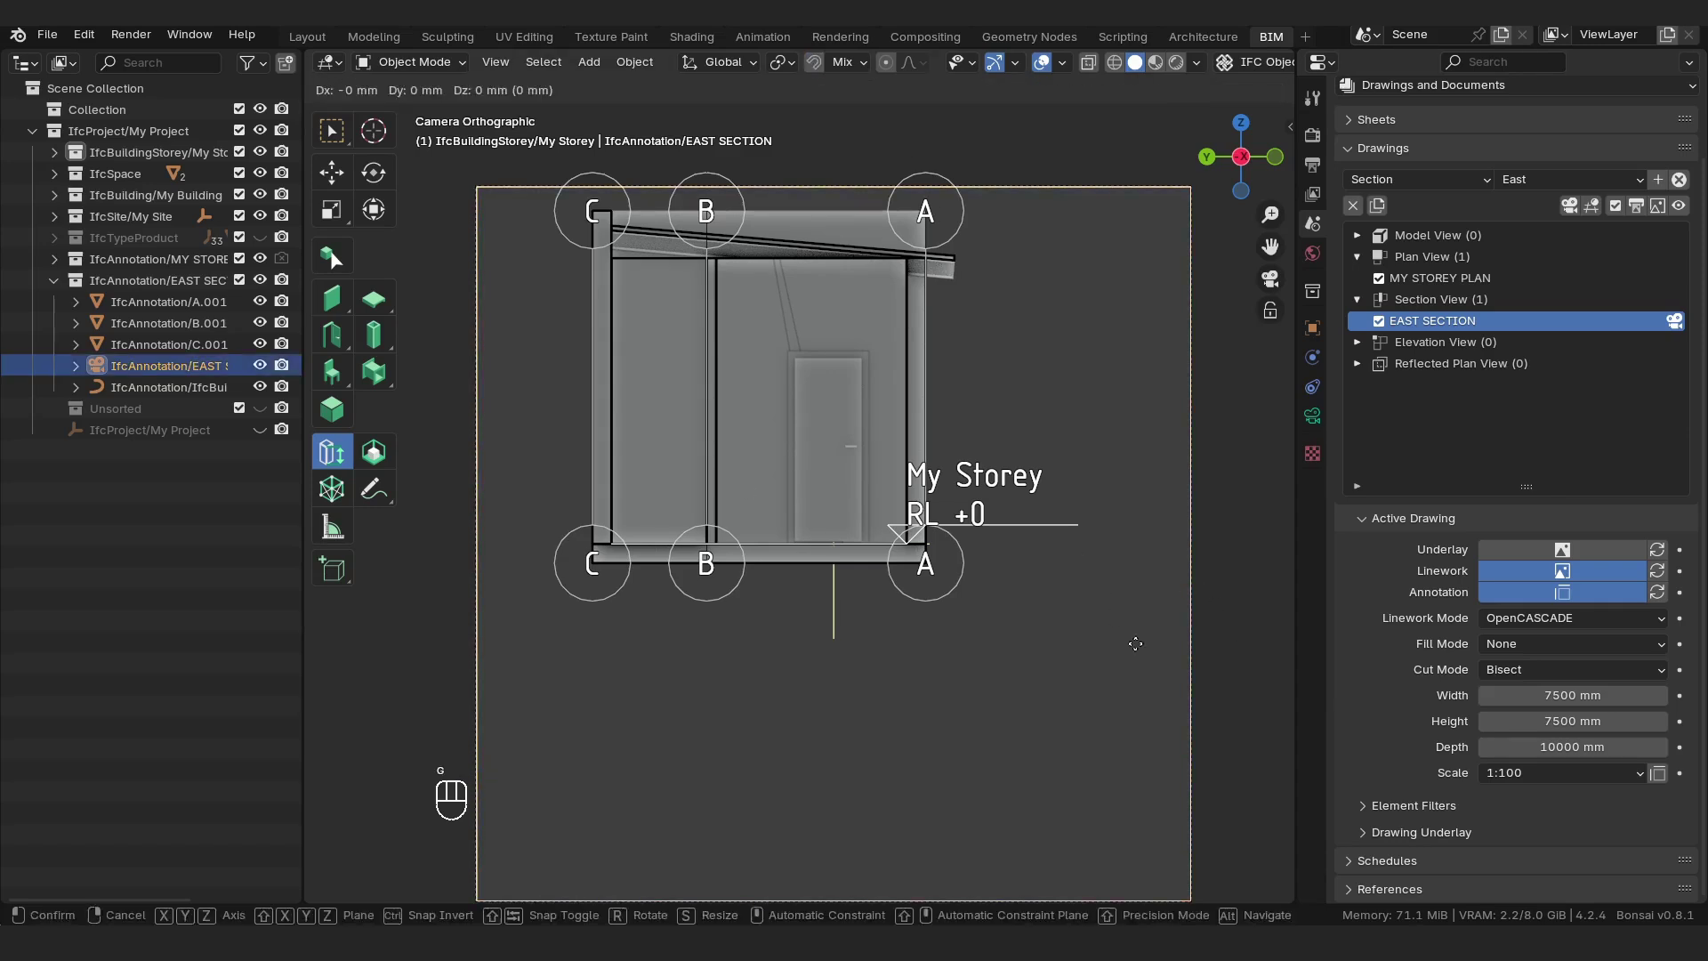
left_click(979, 481)
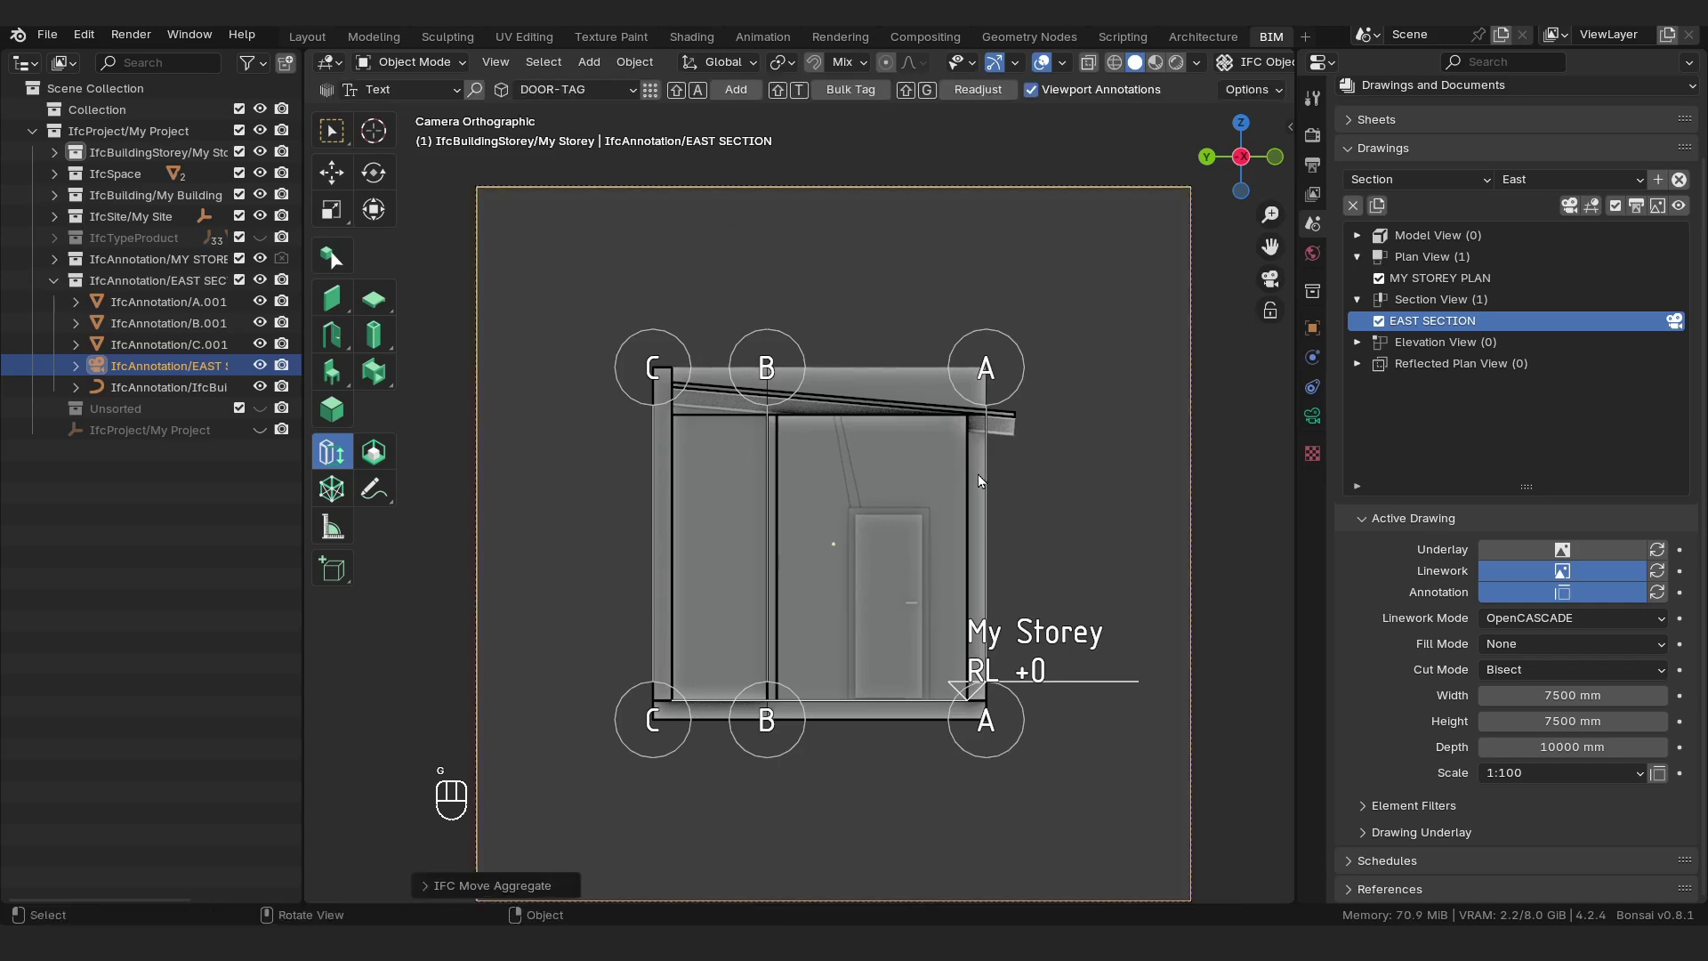
scroll(972, 485, "down", 2)
left_click(813, 61)
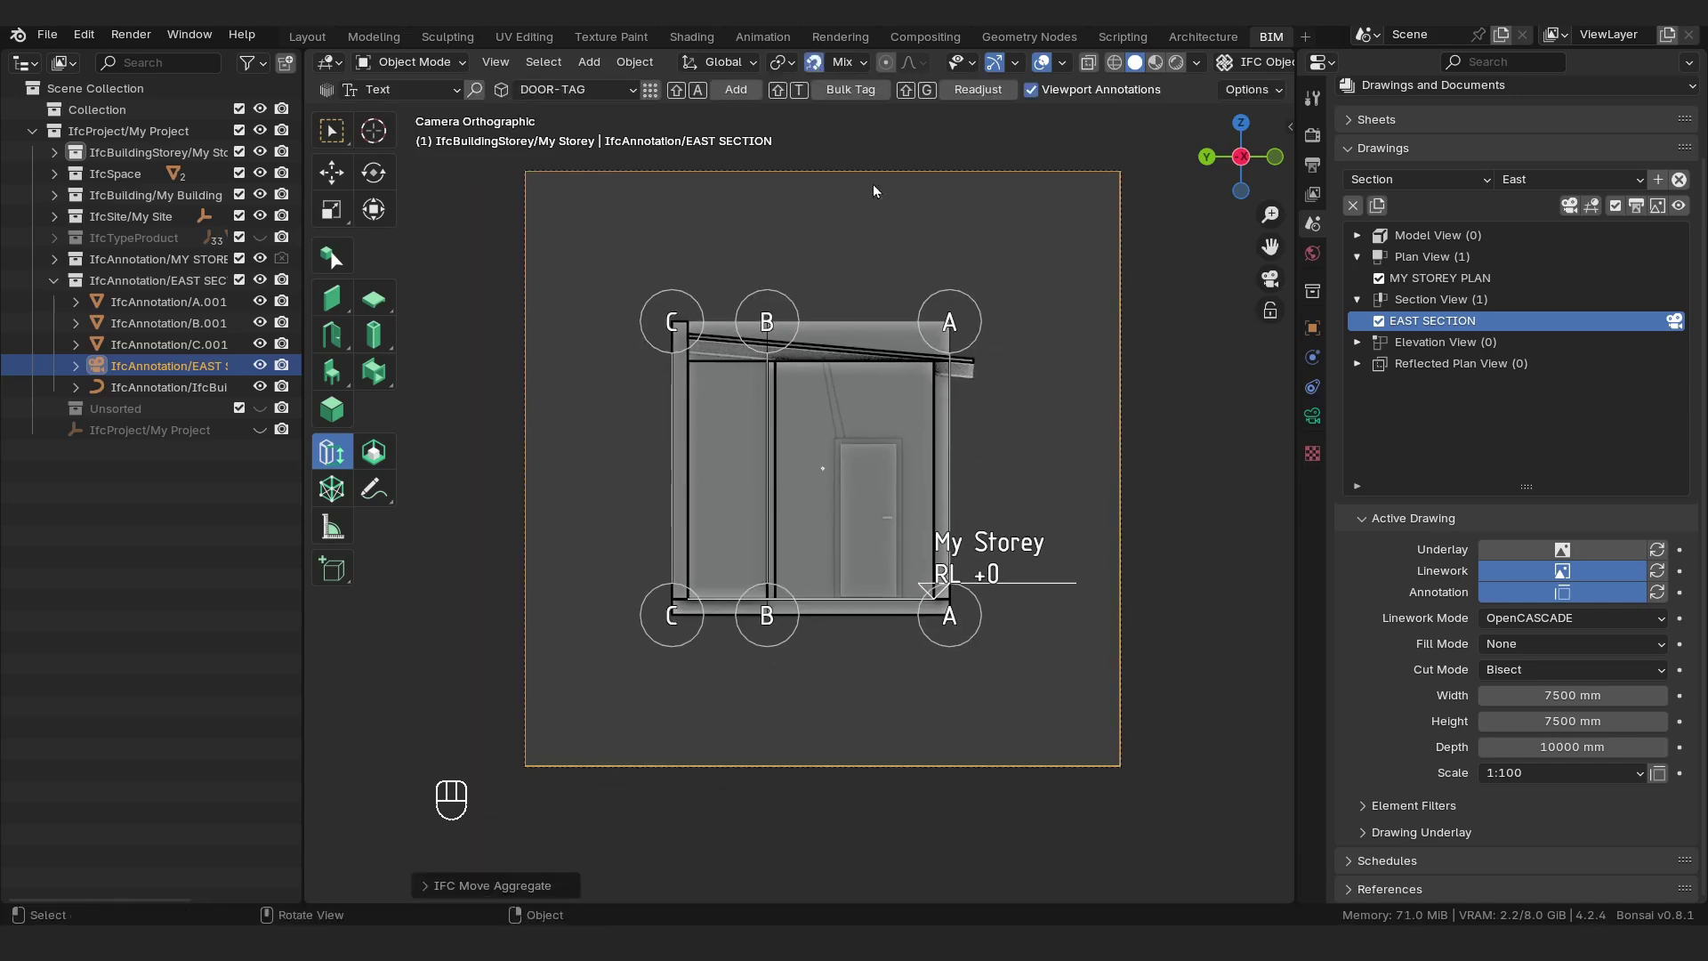
left_click(1210, 478)
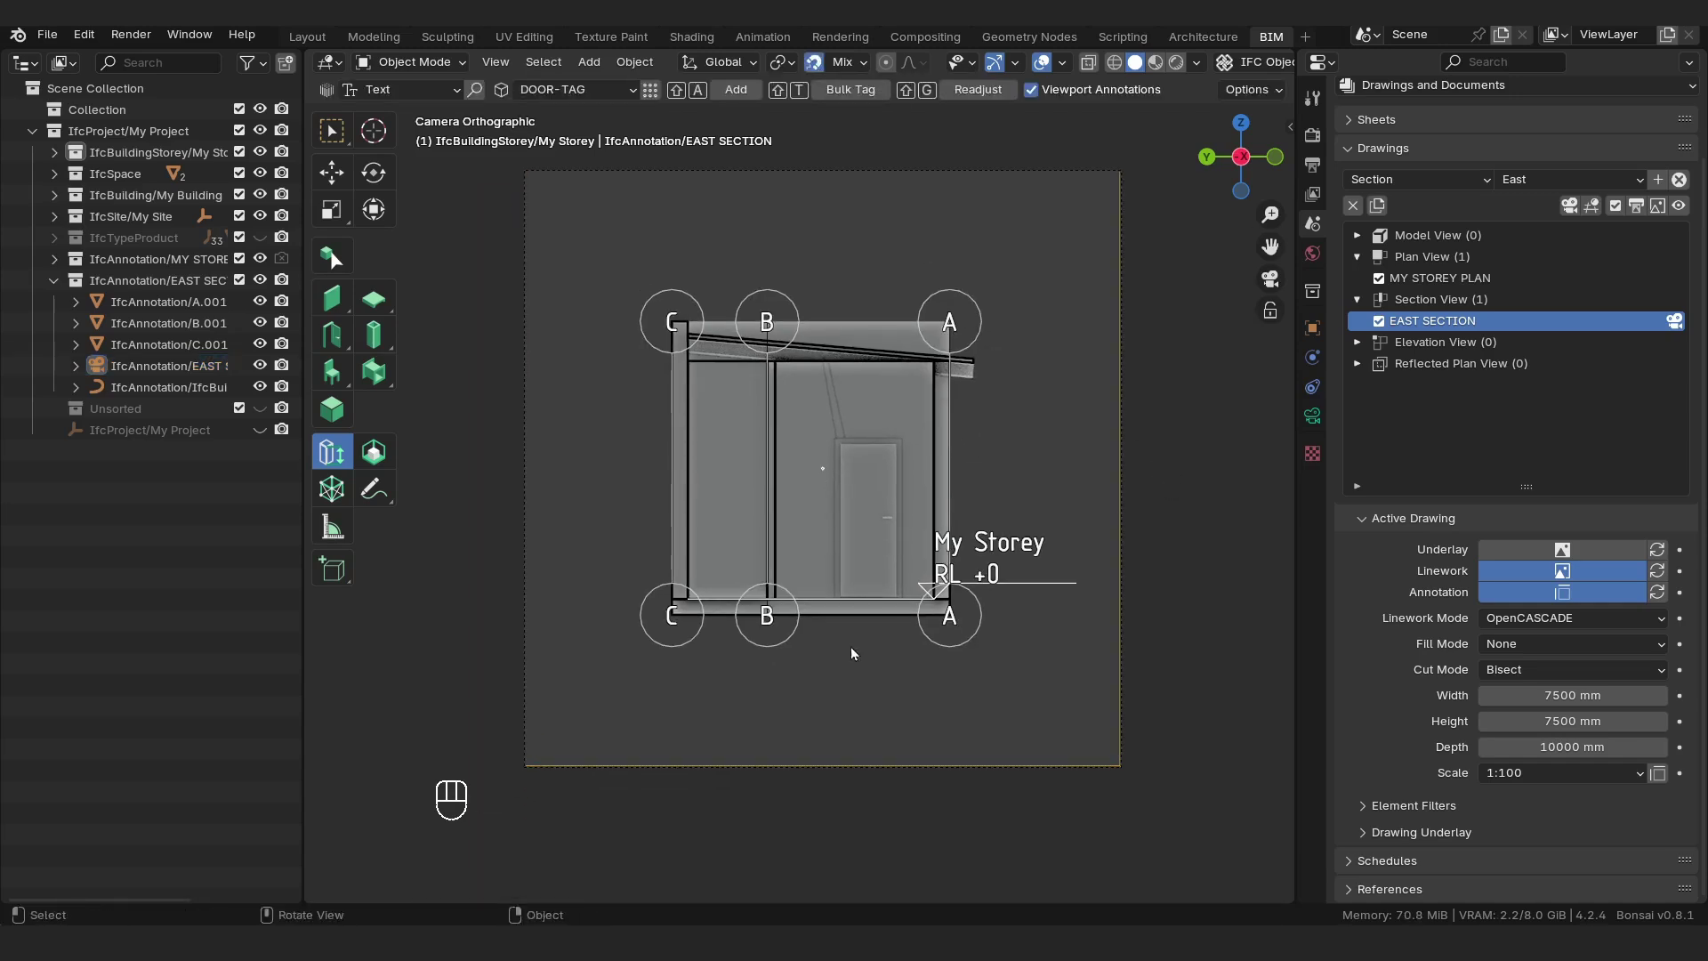
Edit grid lines A, B and C of the EAST SECTION together and raise their upper ends by 750 mm.
left_click(767, 337)
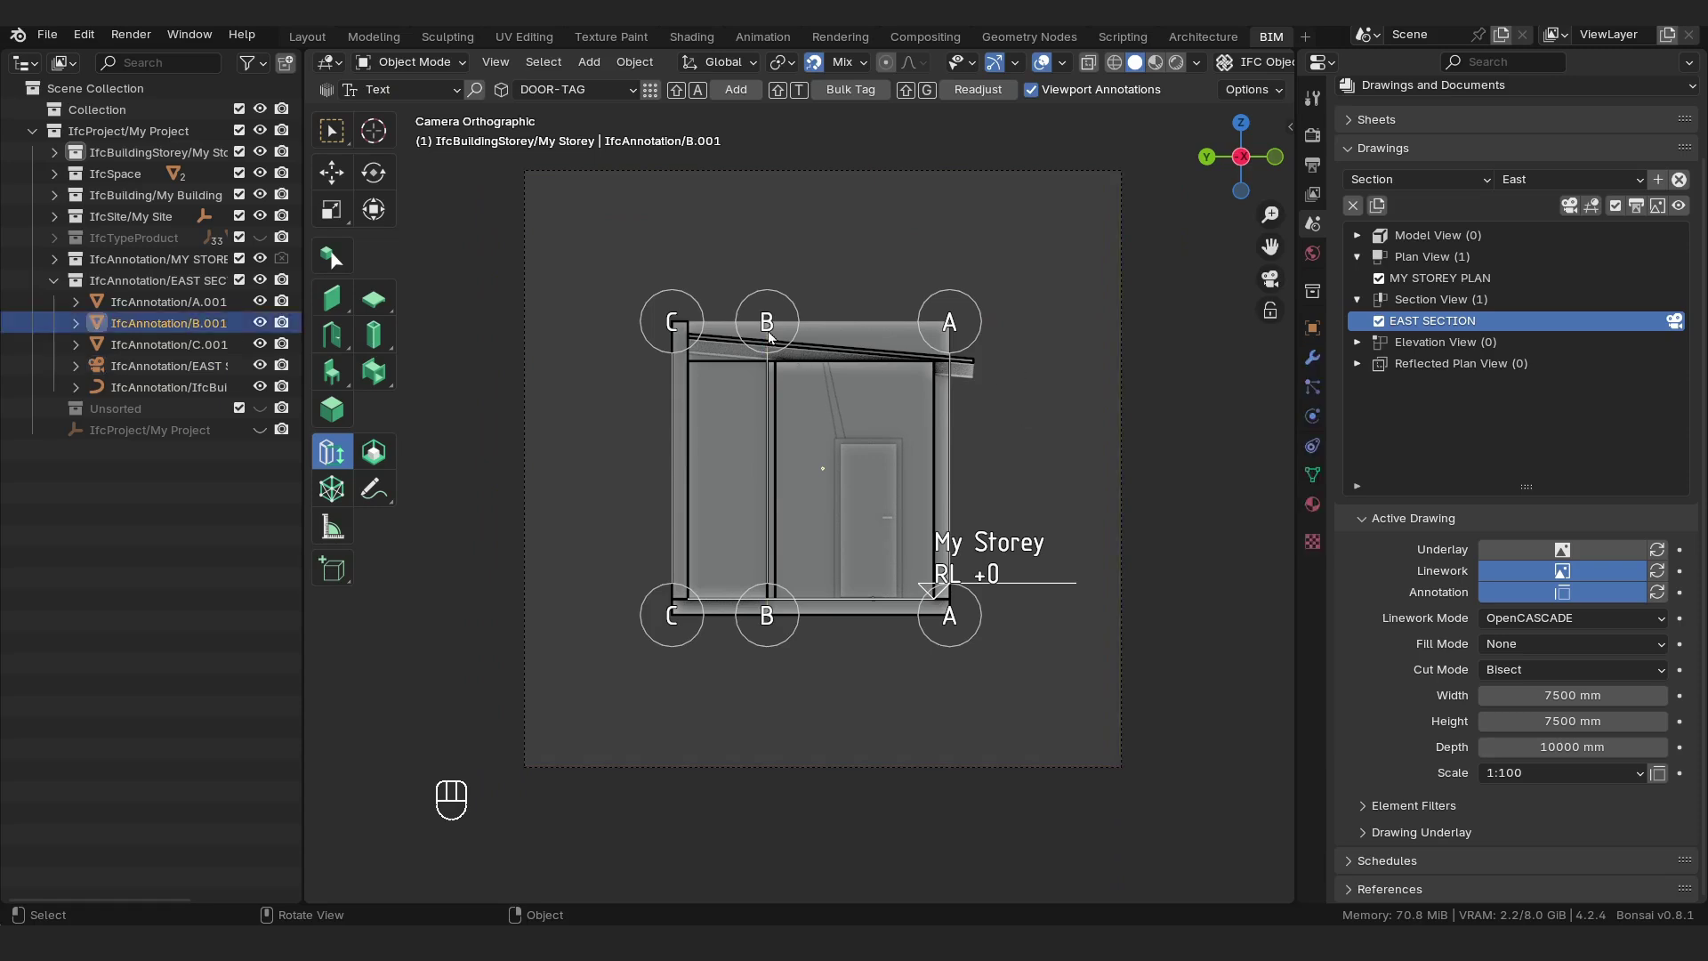
left_click(952, 347)
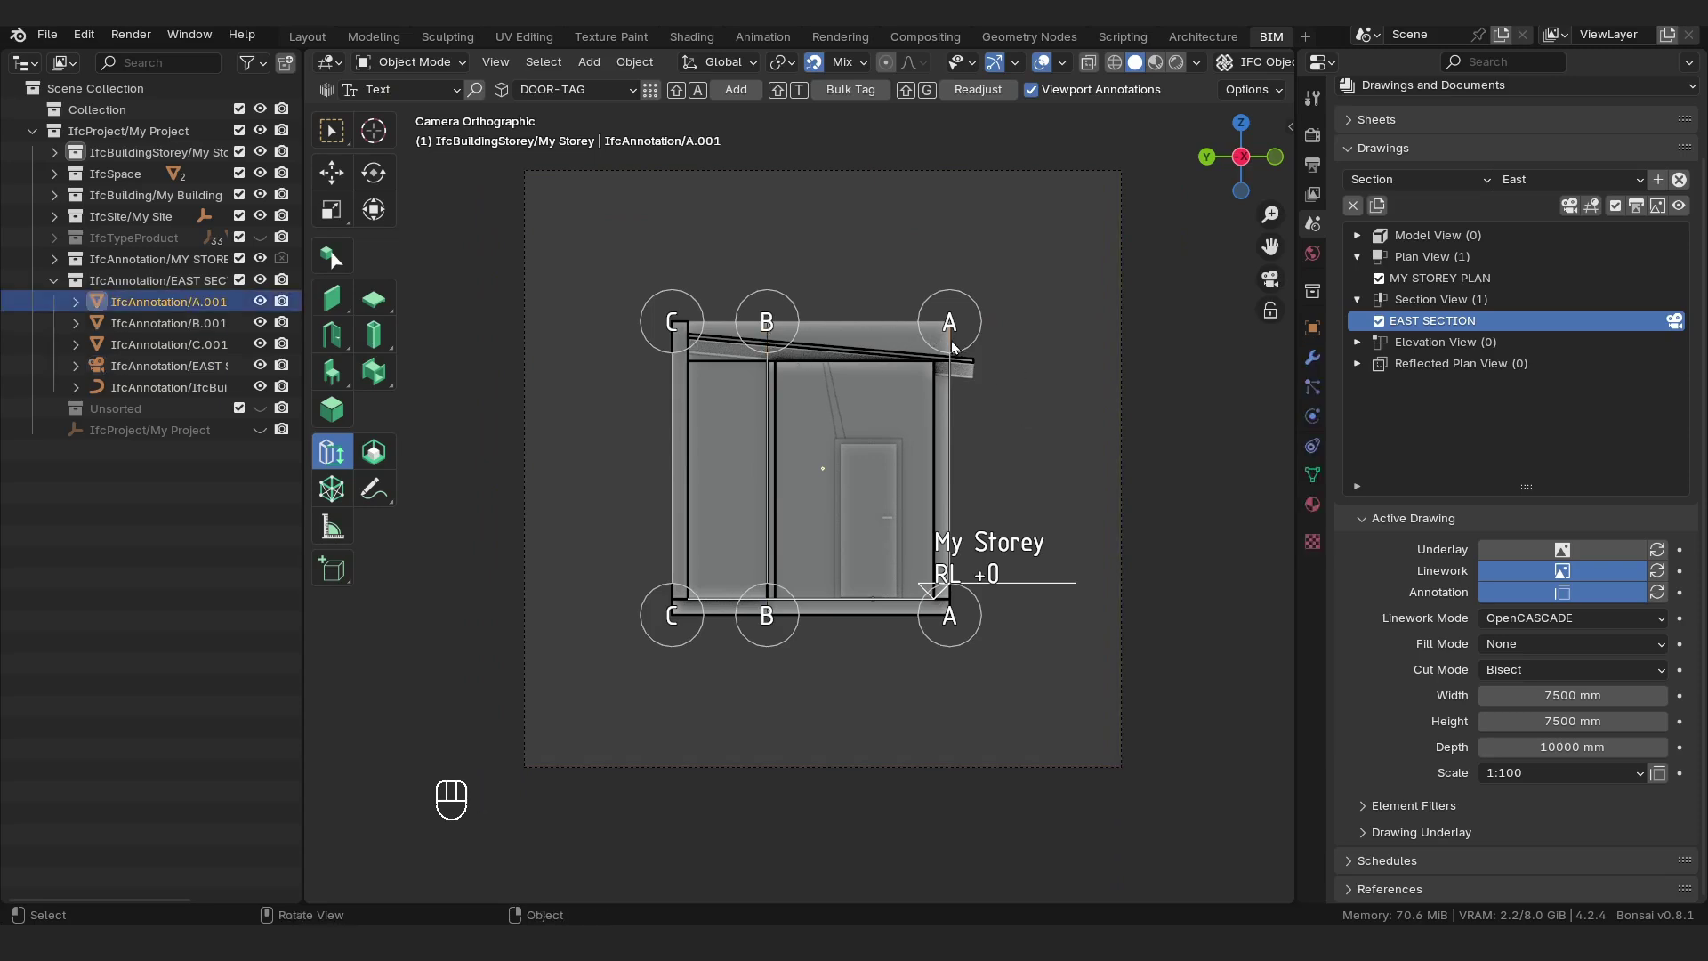
left_click(770, 344, "shift")
left_click(674, 341)
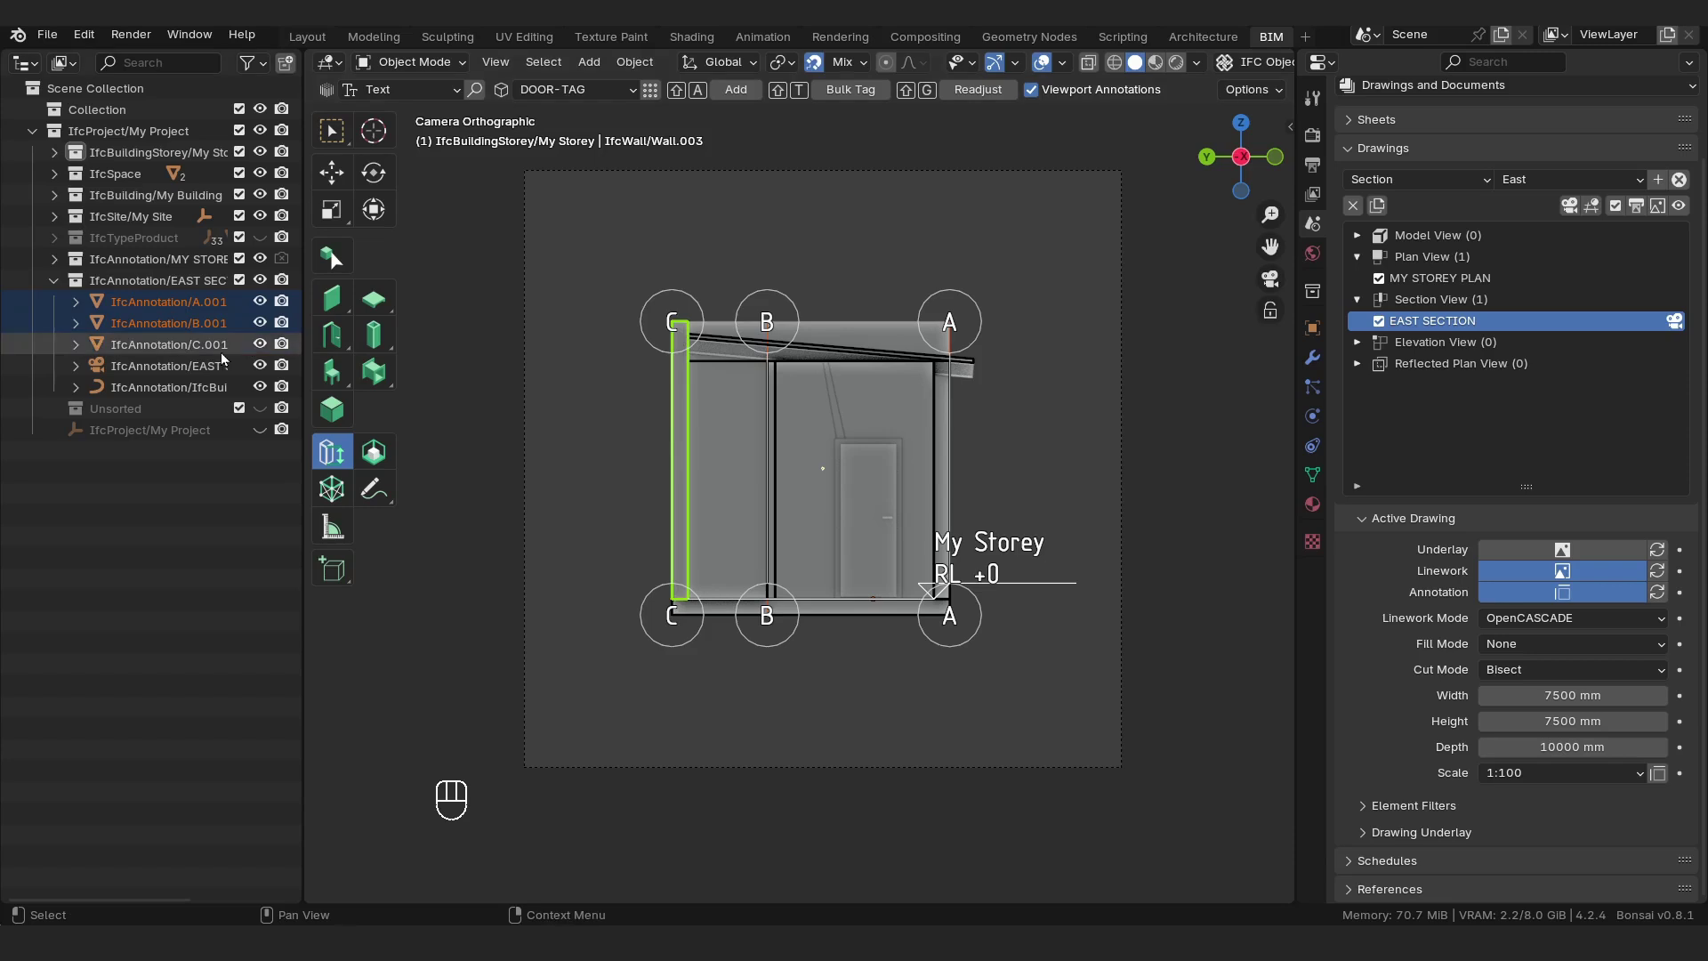
left_click(203, 304, "shift")
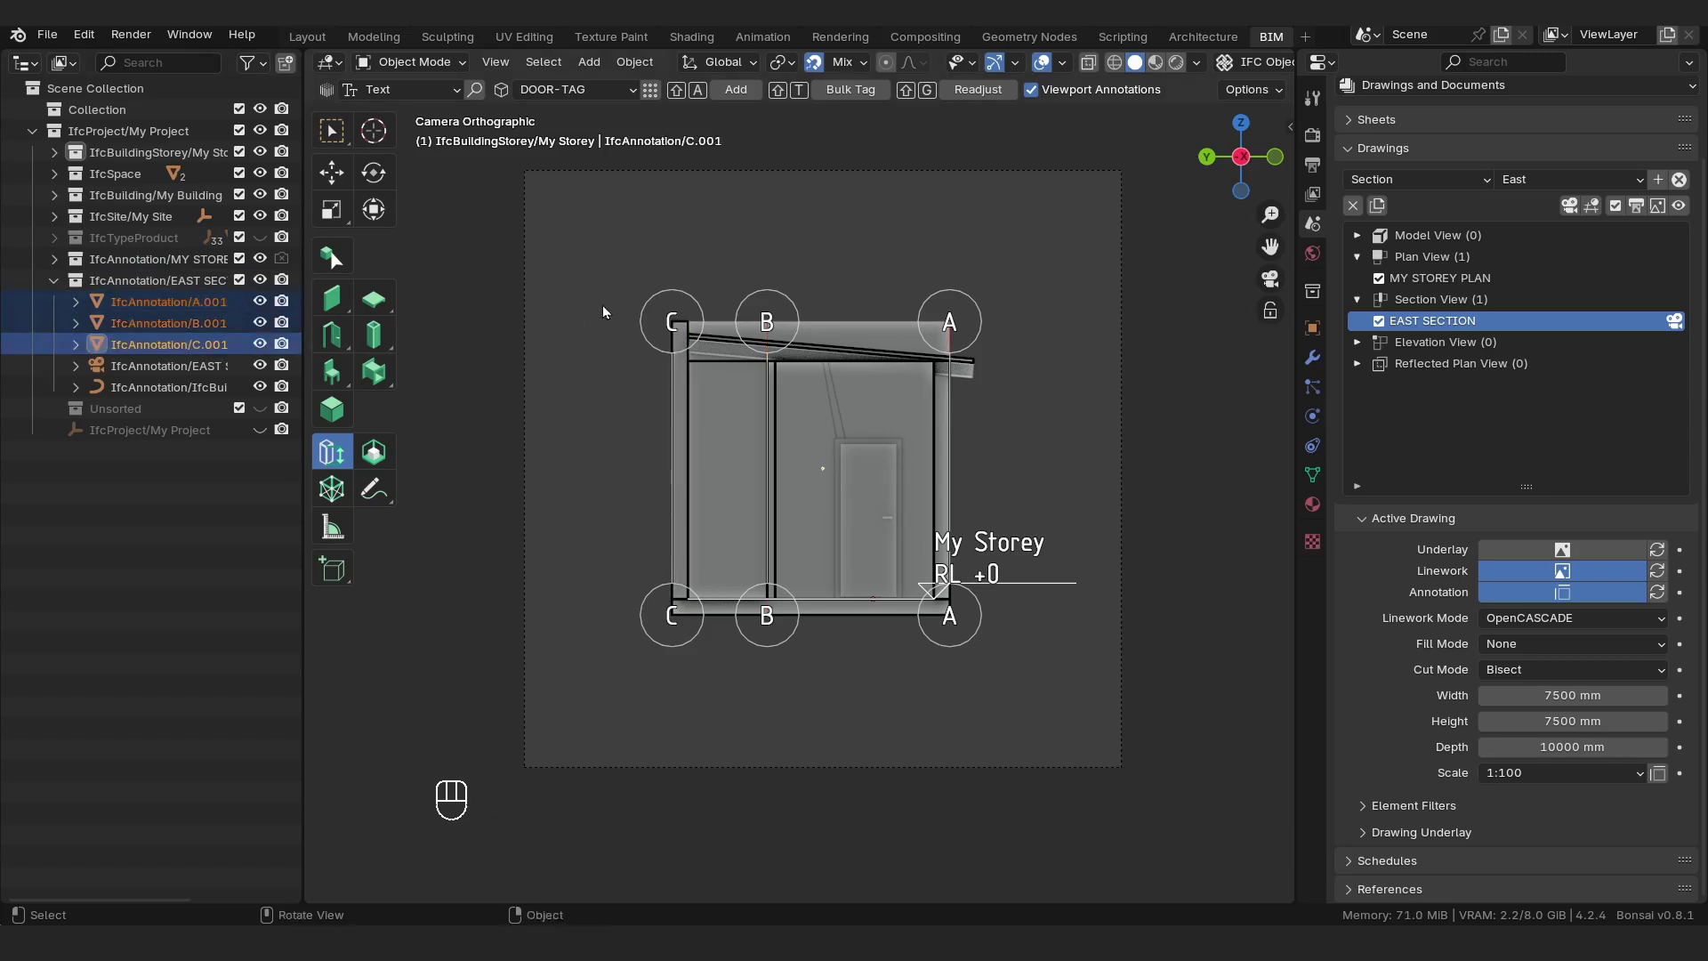
left_click(411, 61)
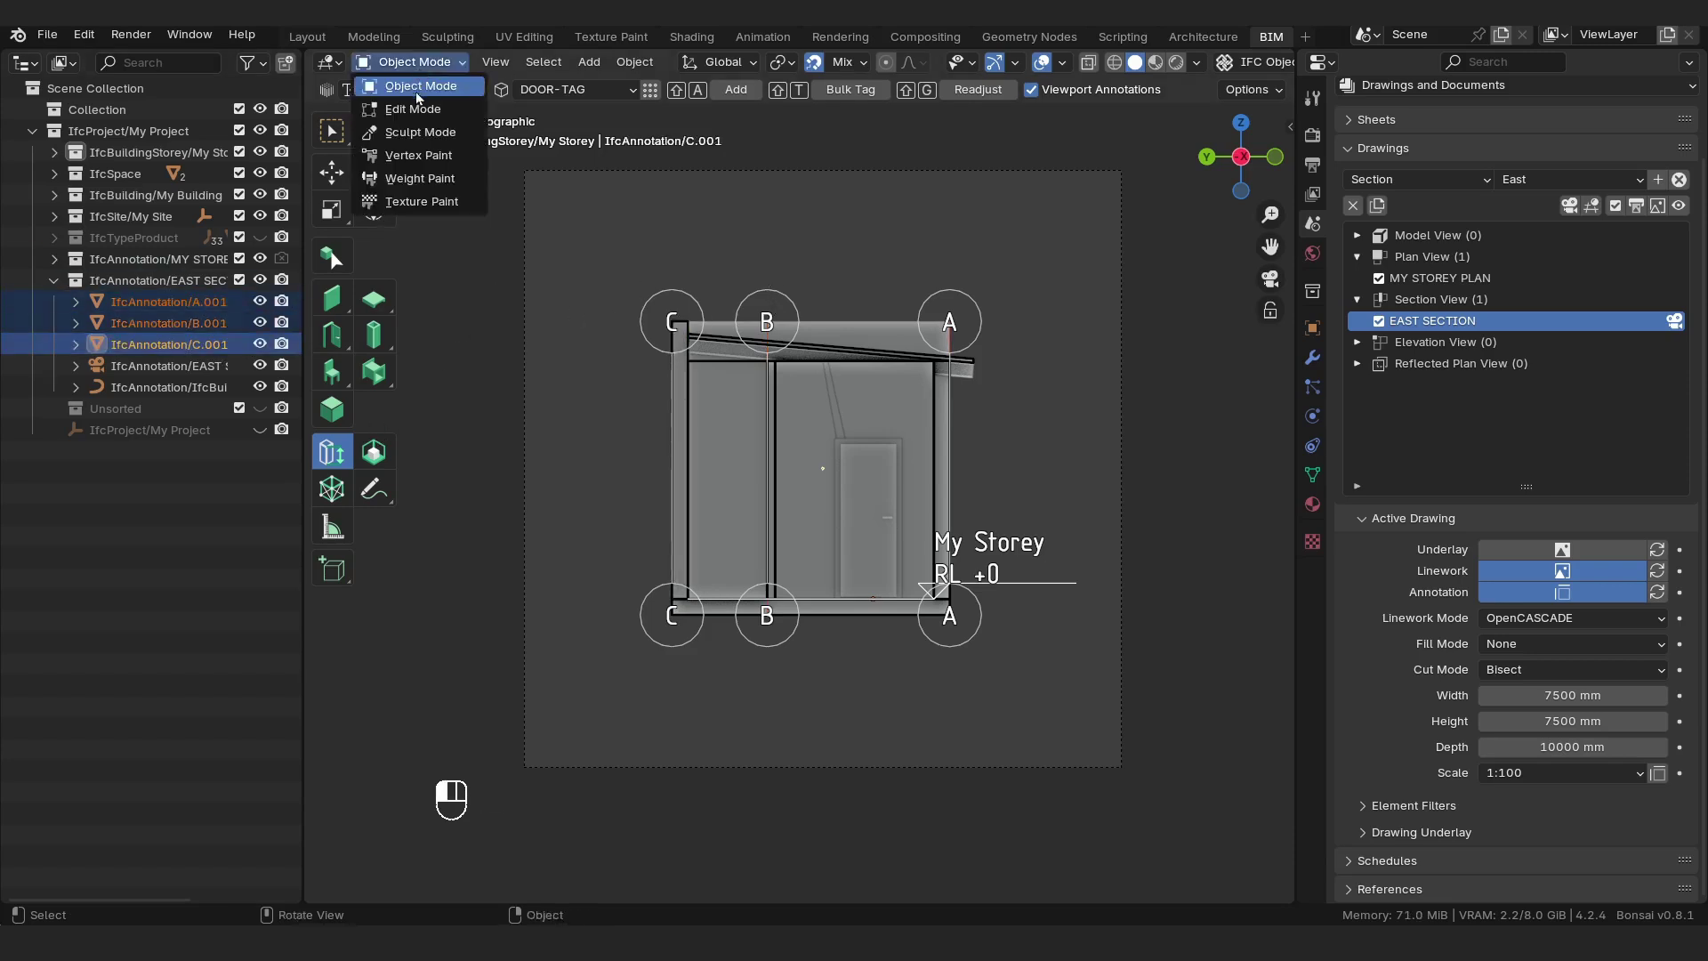
left_click(398, 102)
left_click_drag(1065, 263, 686, 391)
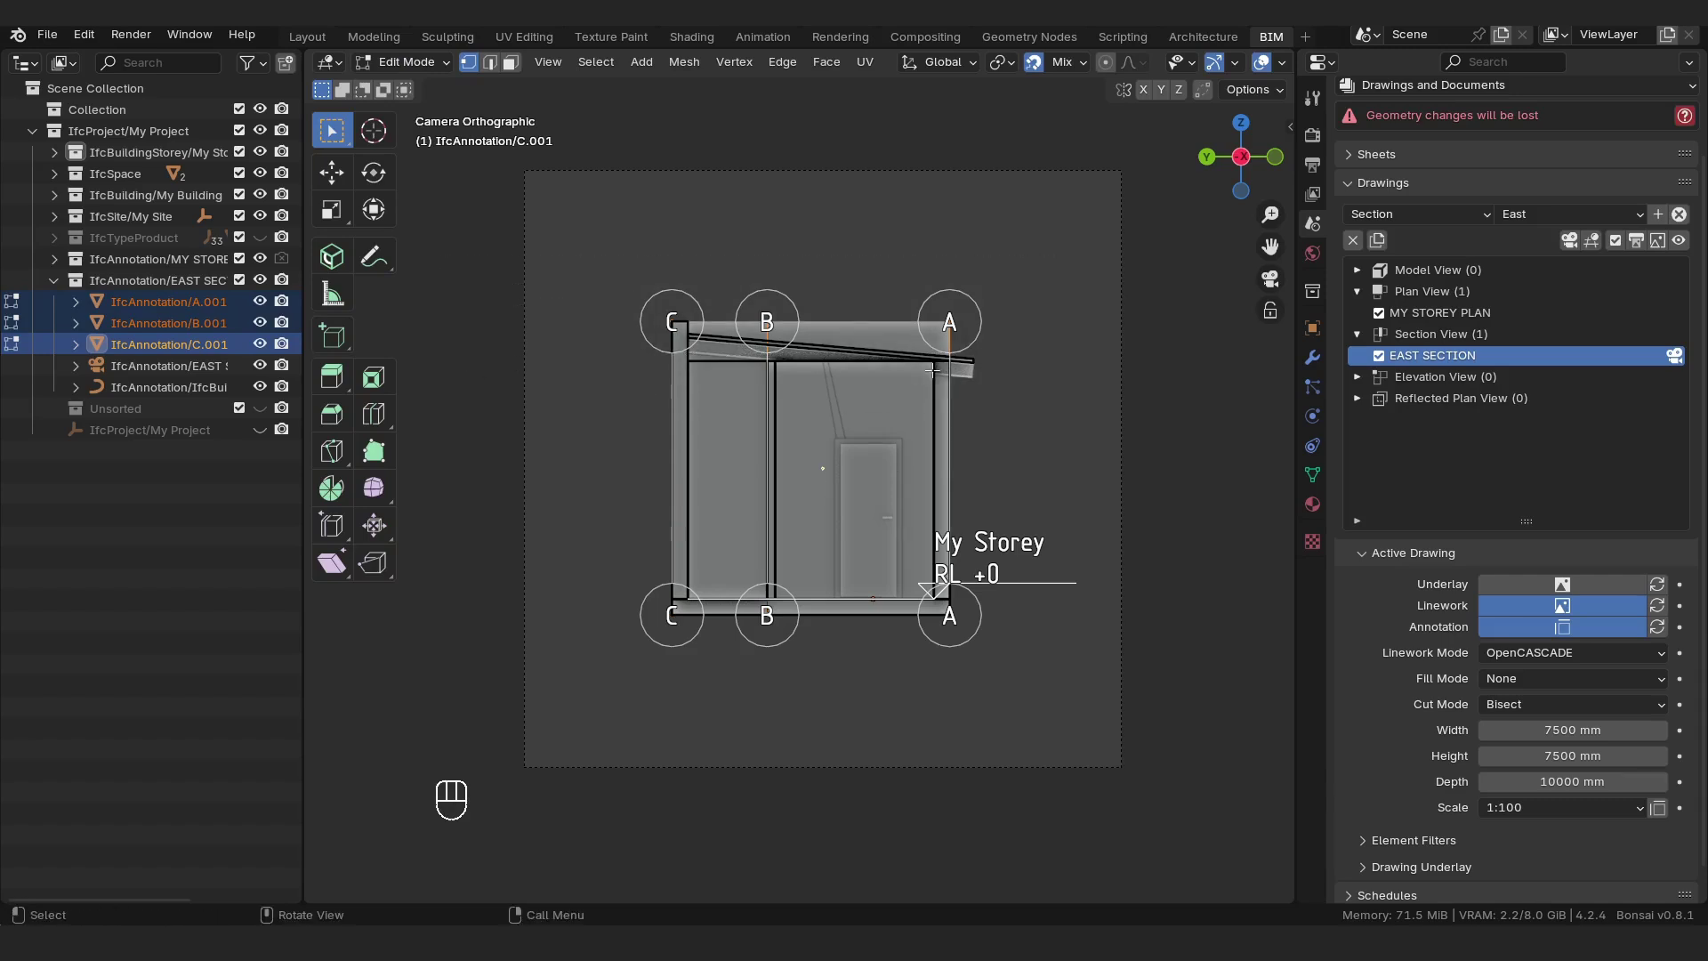
key("g")
key("z")
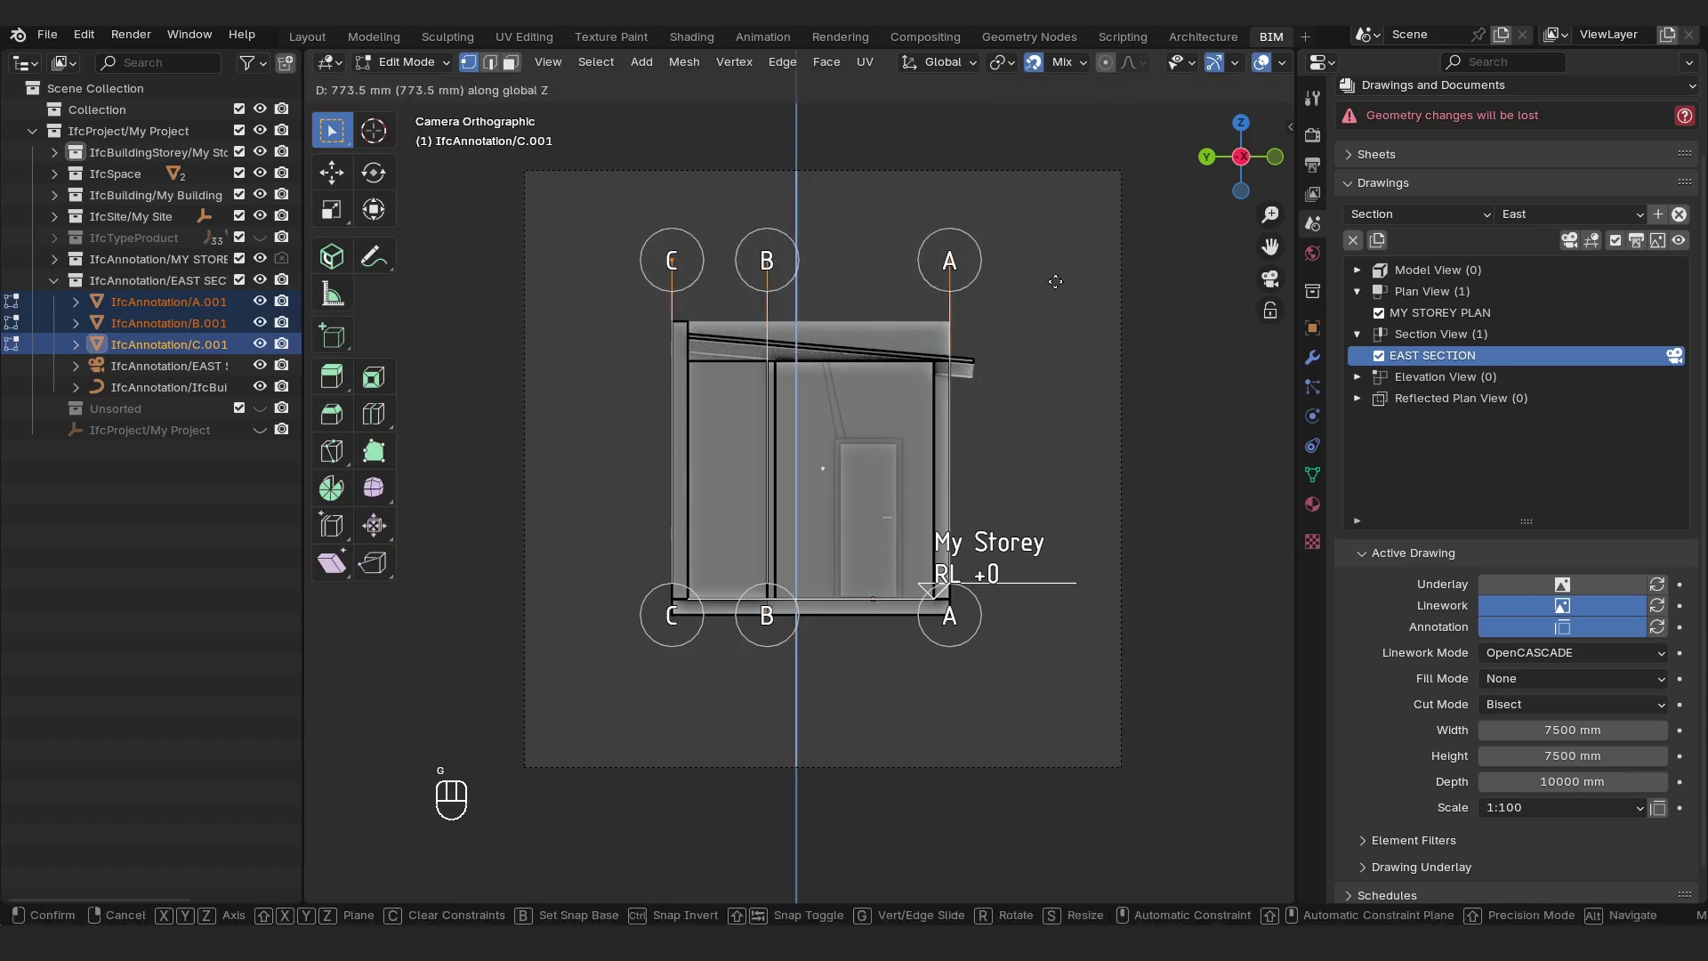
type("750")
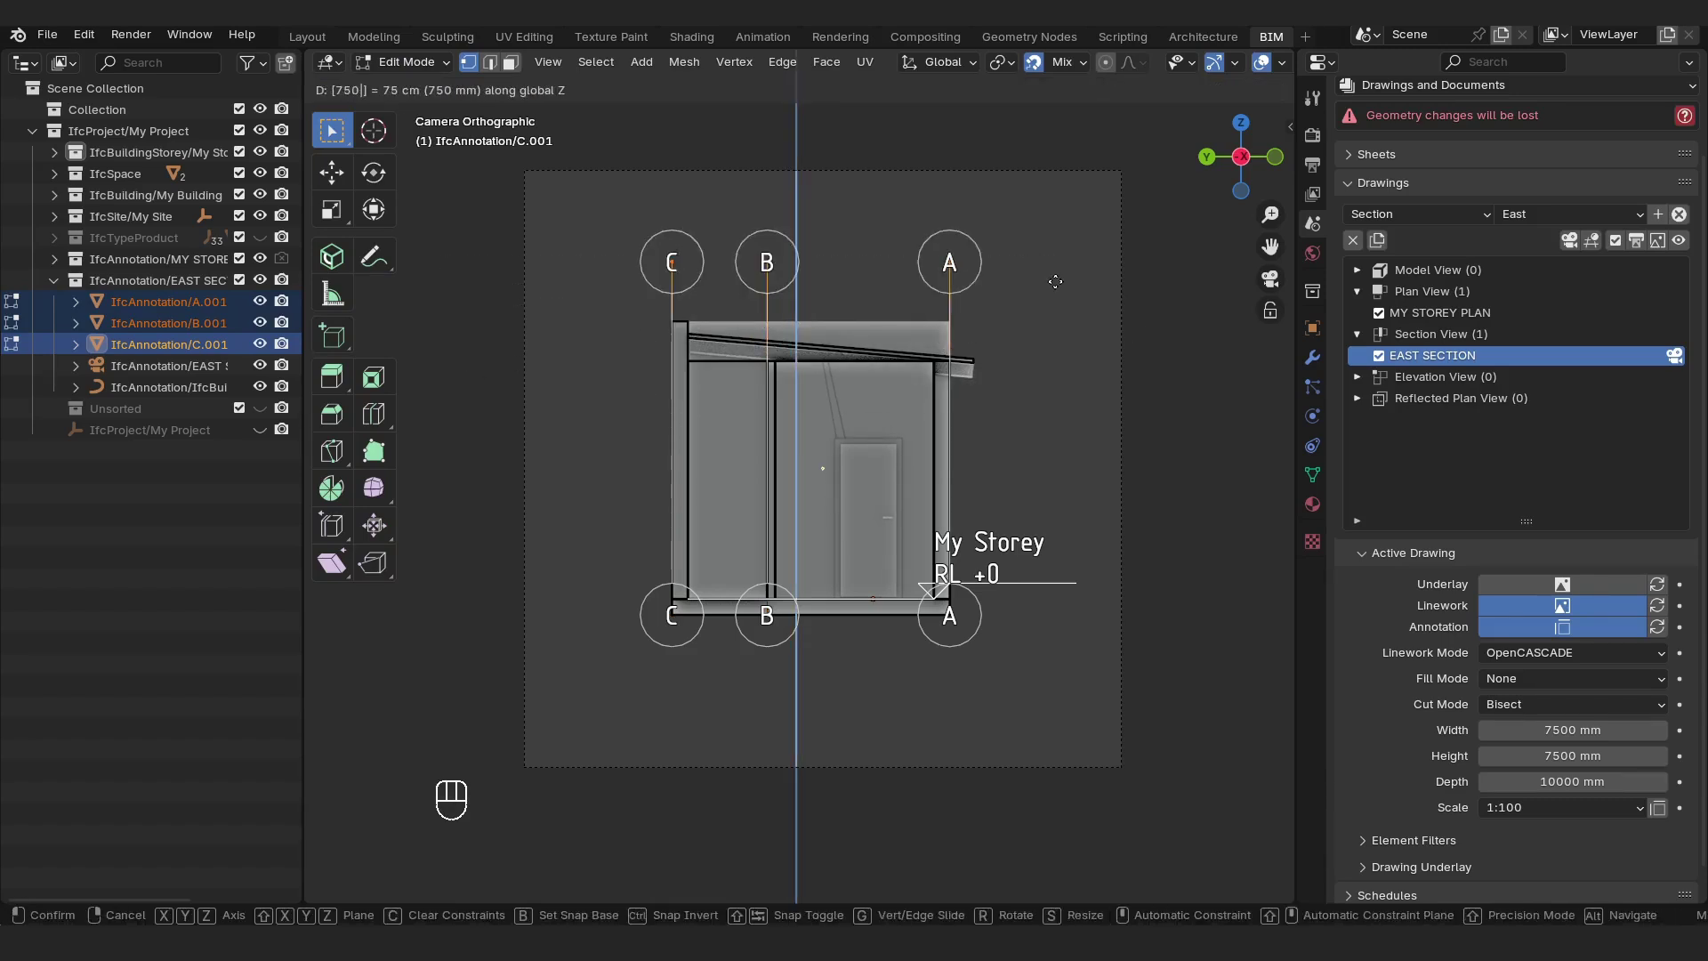
key("Return")
Move the lower ends of grid lines A, B and C down by the same distance and finish editing them.
left_click_drag(1089, 571, 494, 744)
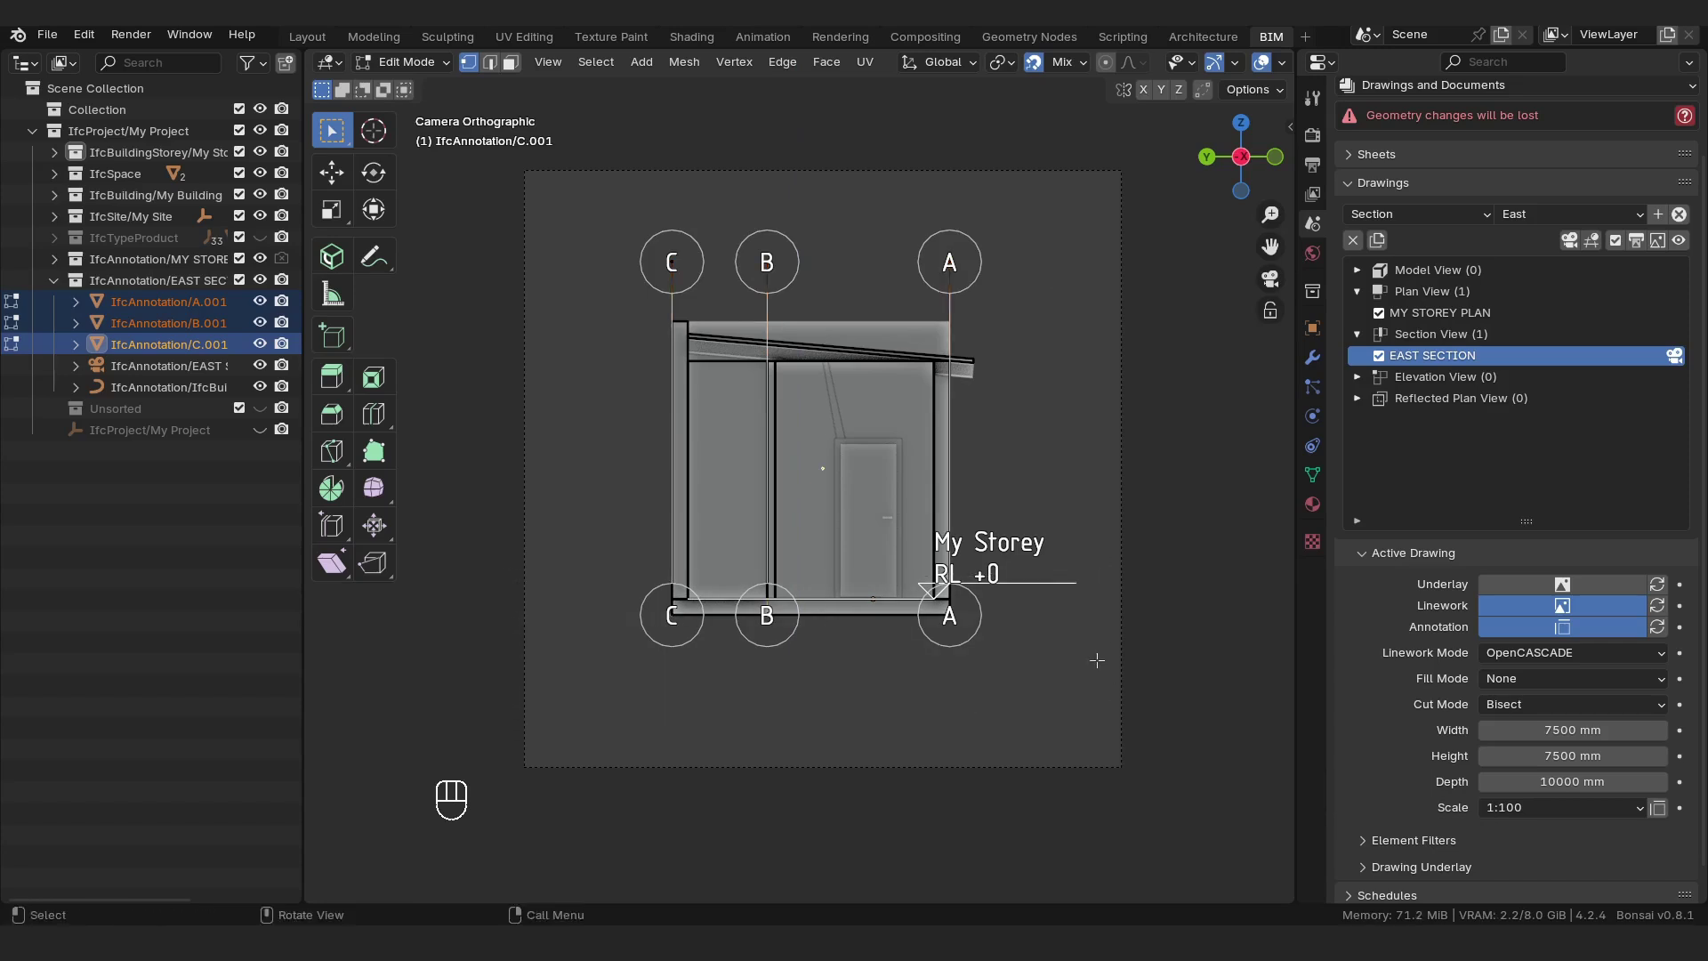
key("g")
key("z")
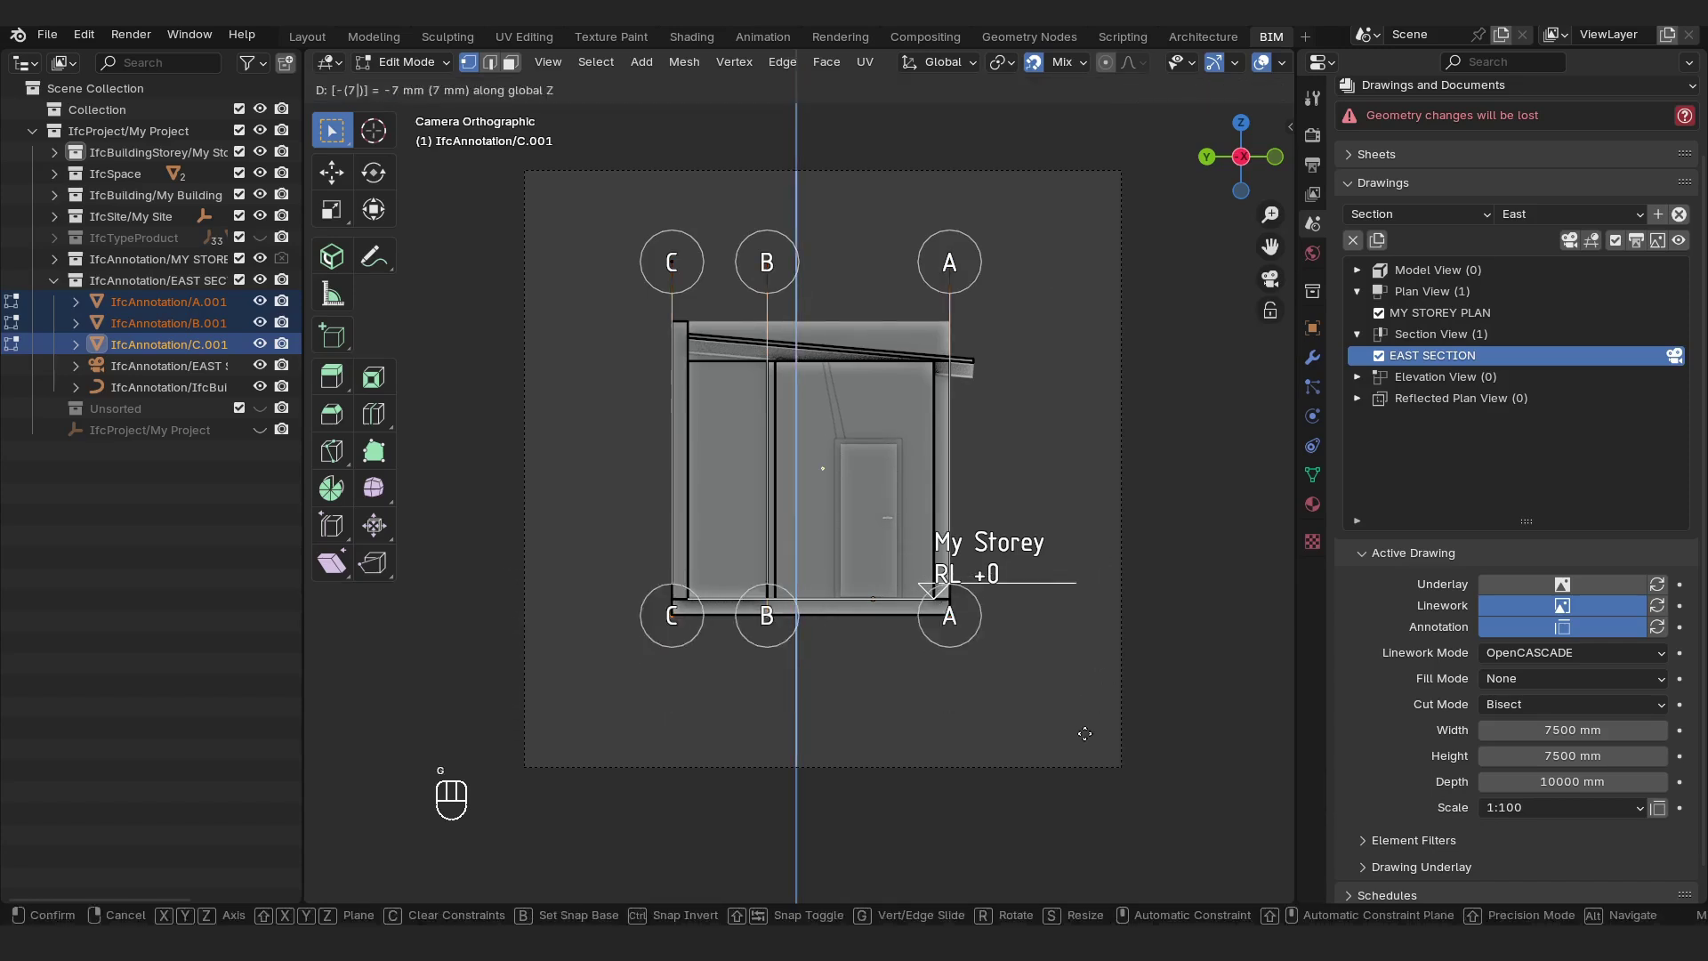
left_click(1085, 728)
middle_click_drag(1086, 724, 919, 669, "shift")
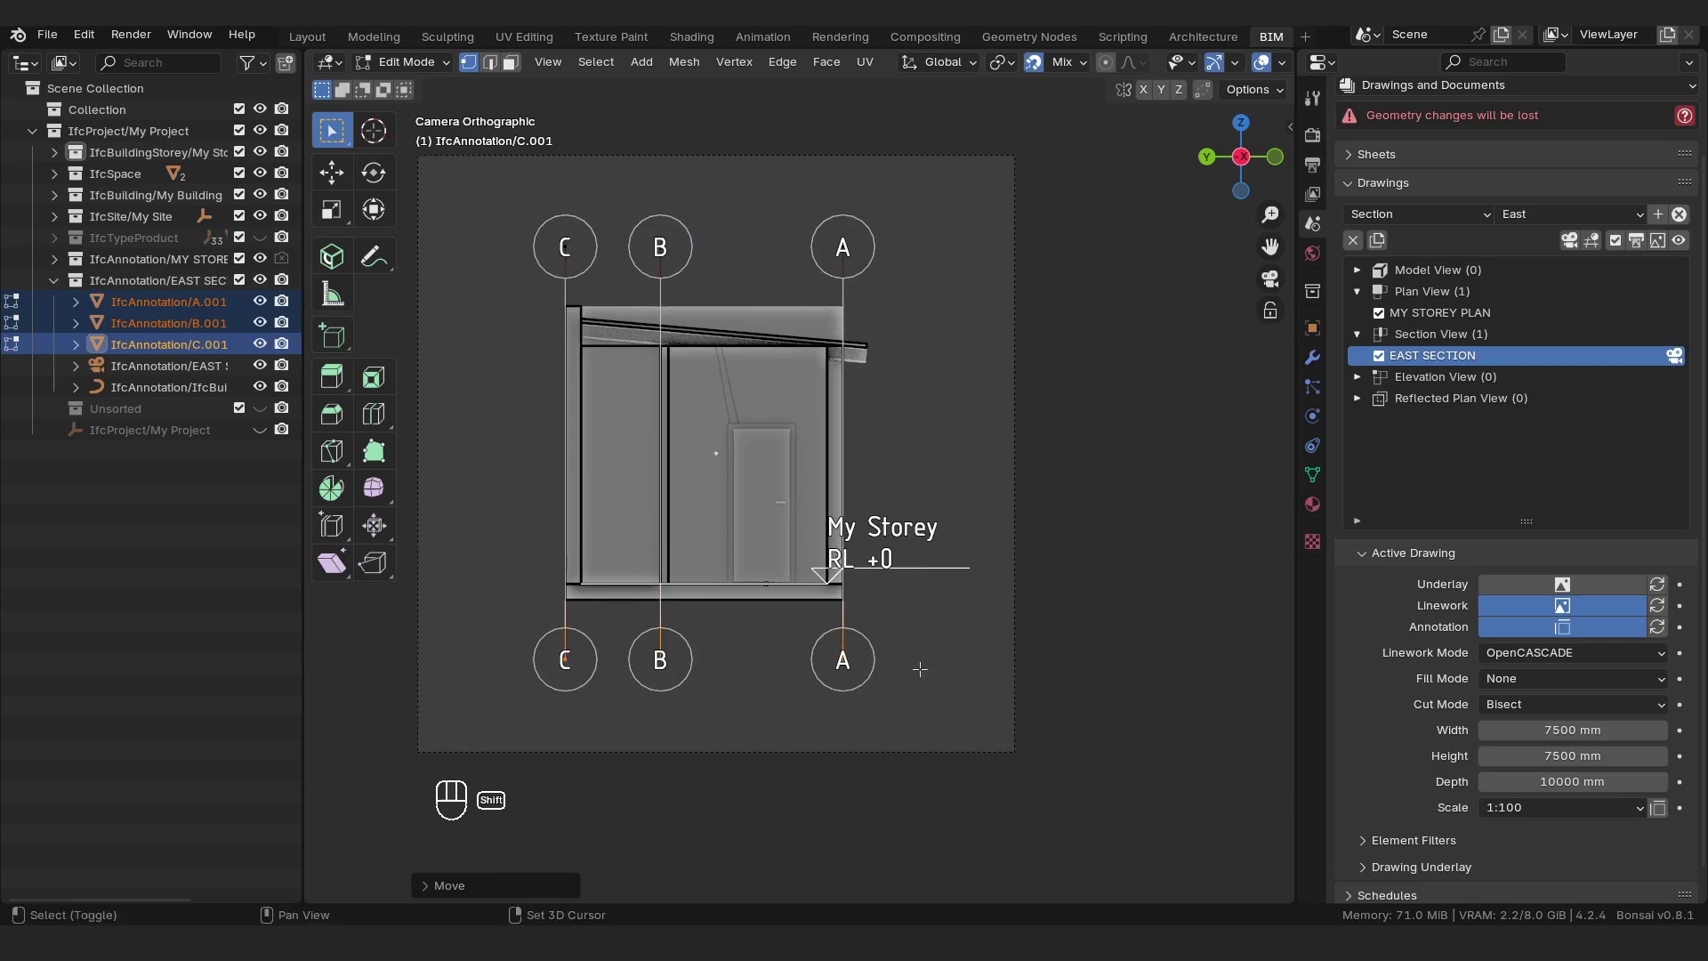
key("Tab")
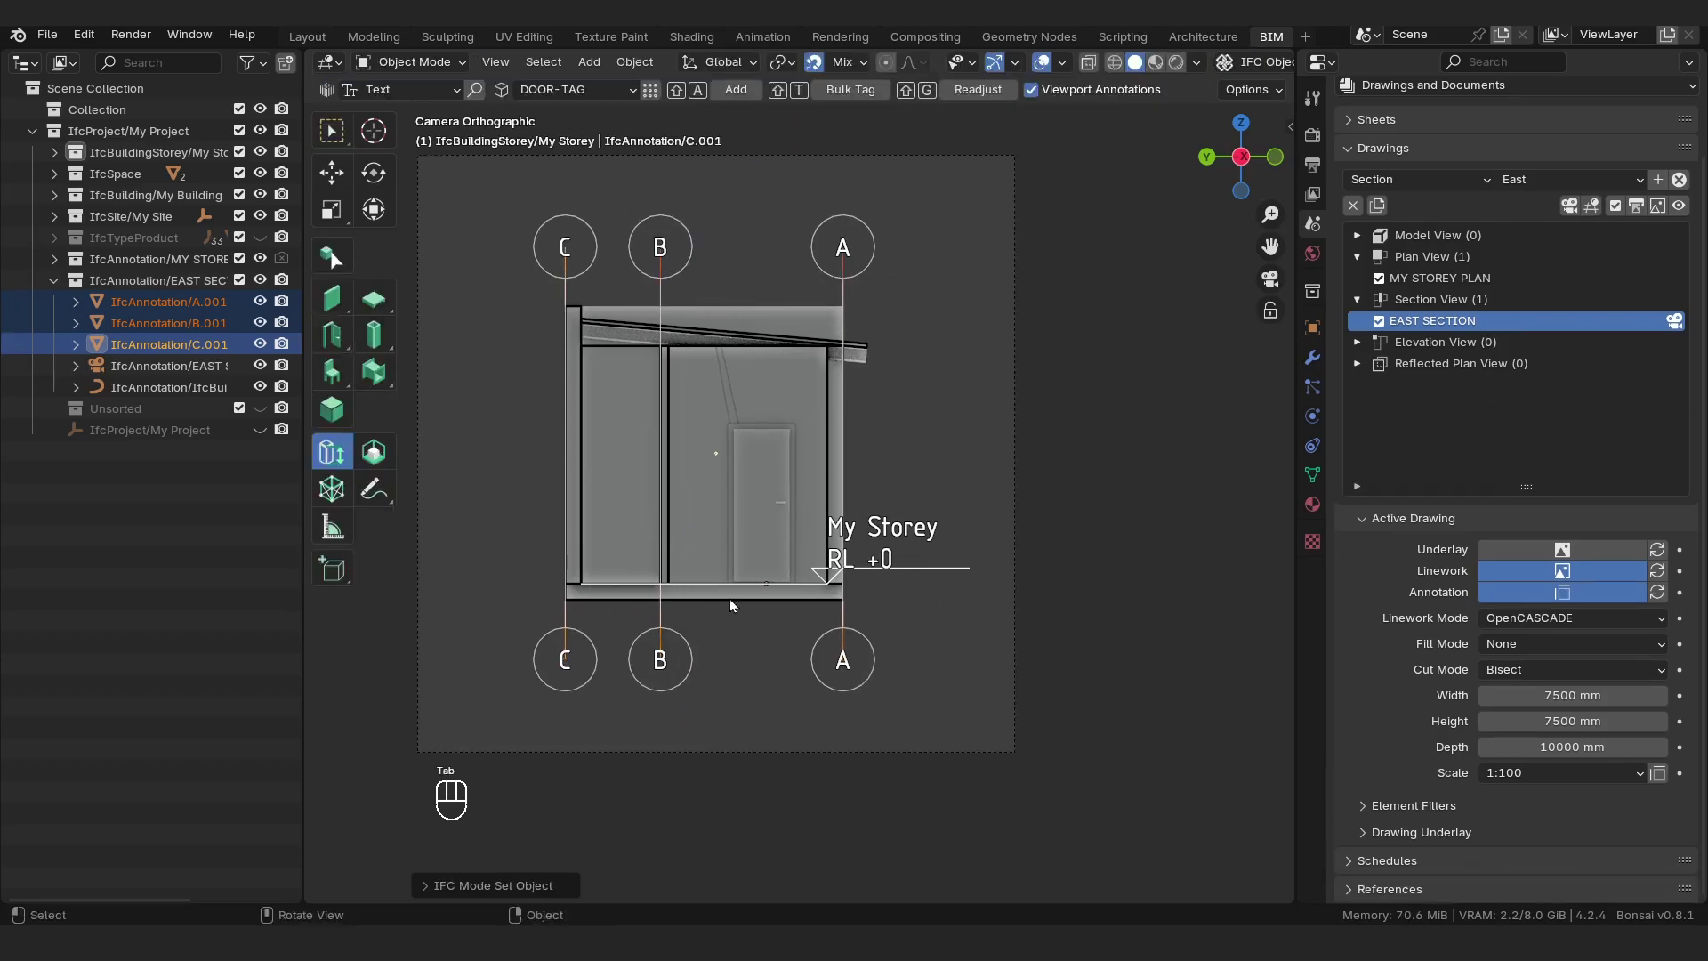
Edit the My Storey level line, move its outer end -1000 mm along Y away from the building, and finish editing.
left_click(930, 602)
left_click(807, 594)
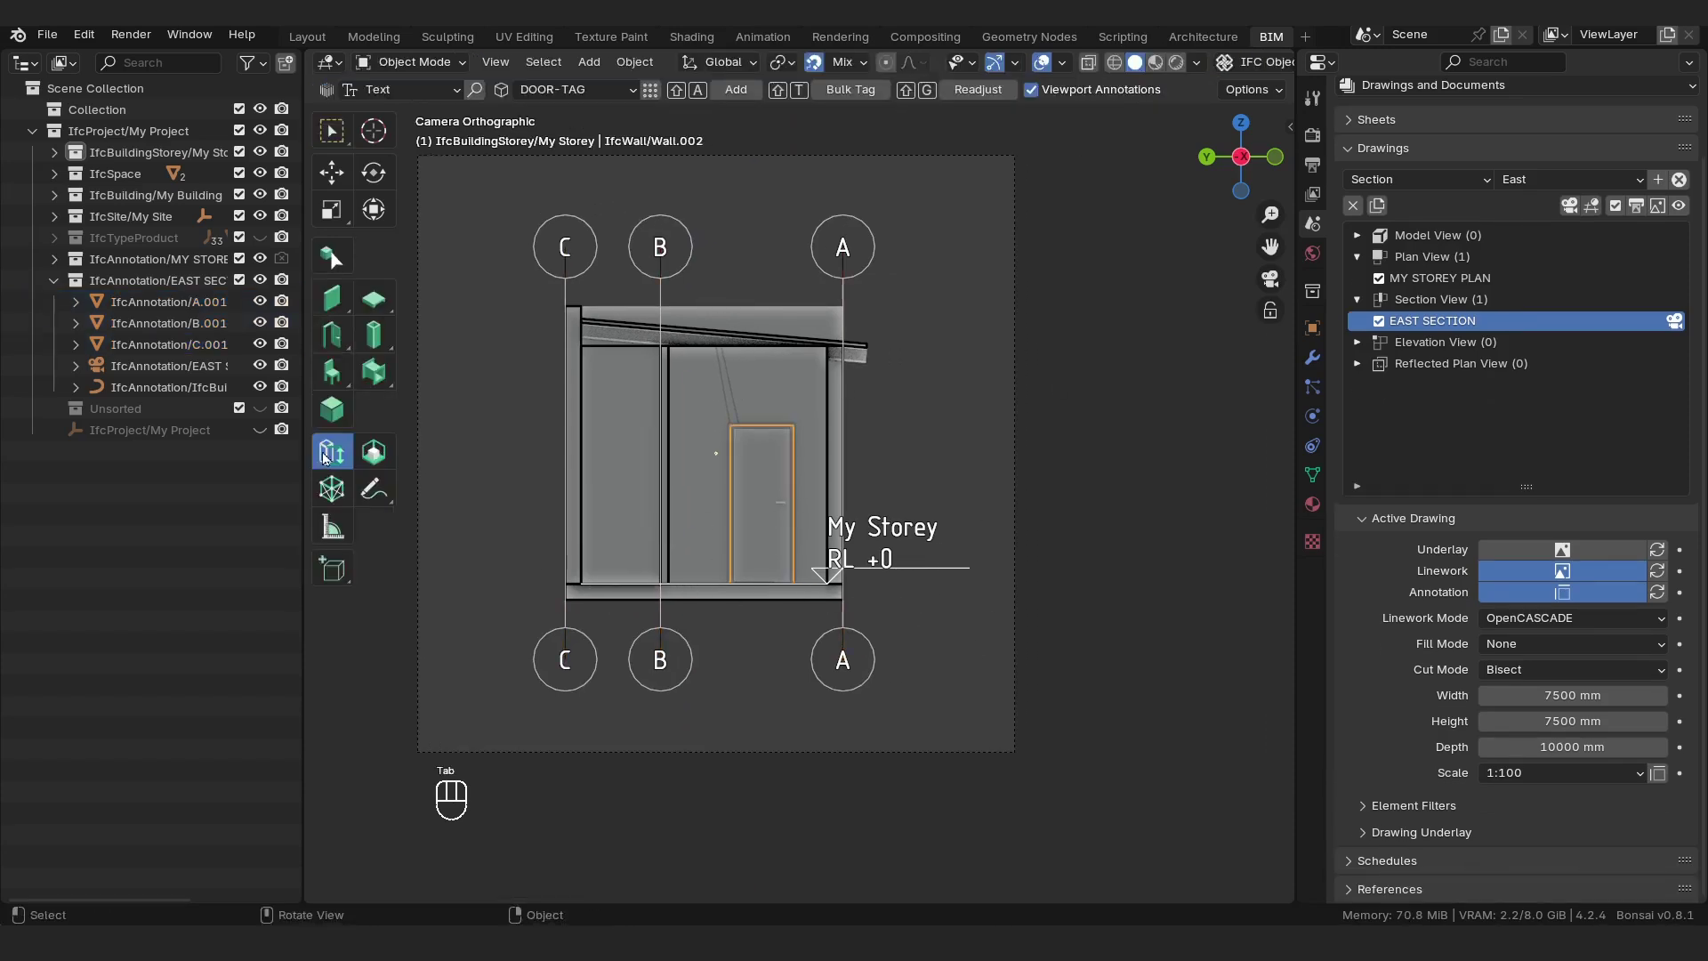
left_click(187, 390)
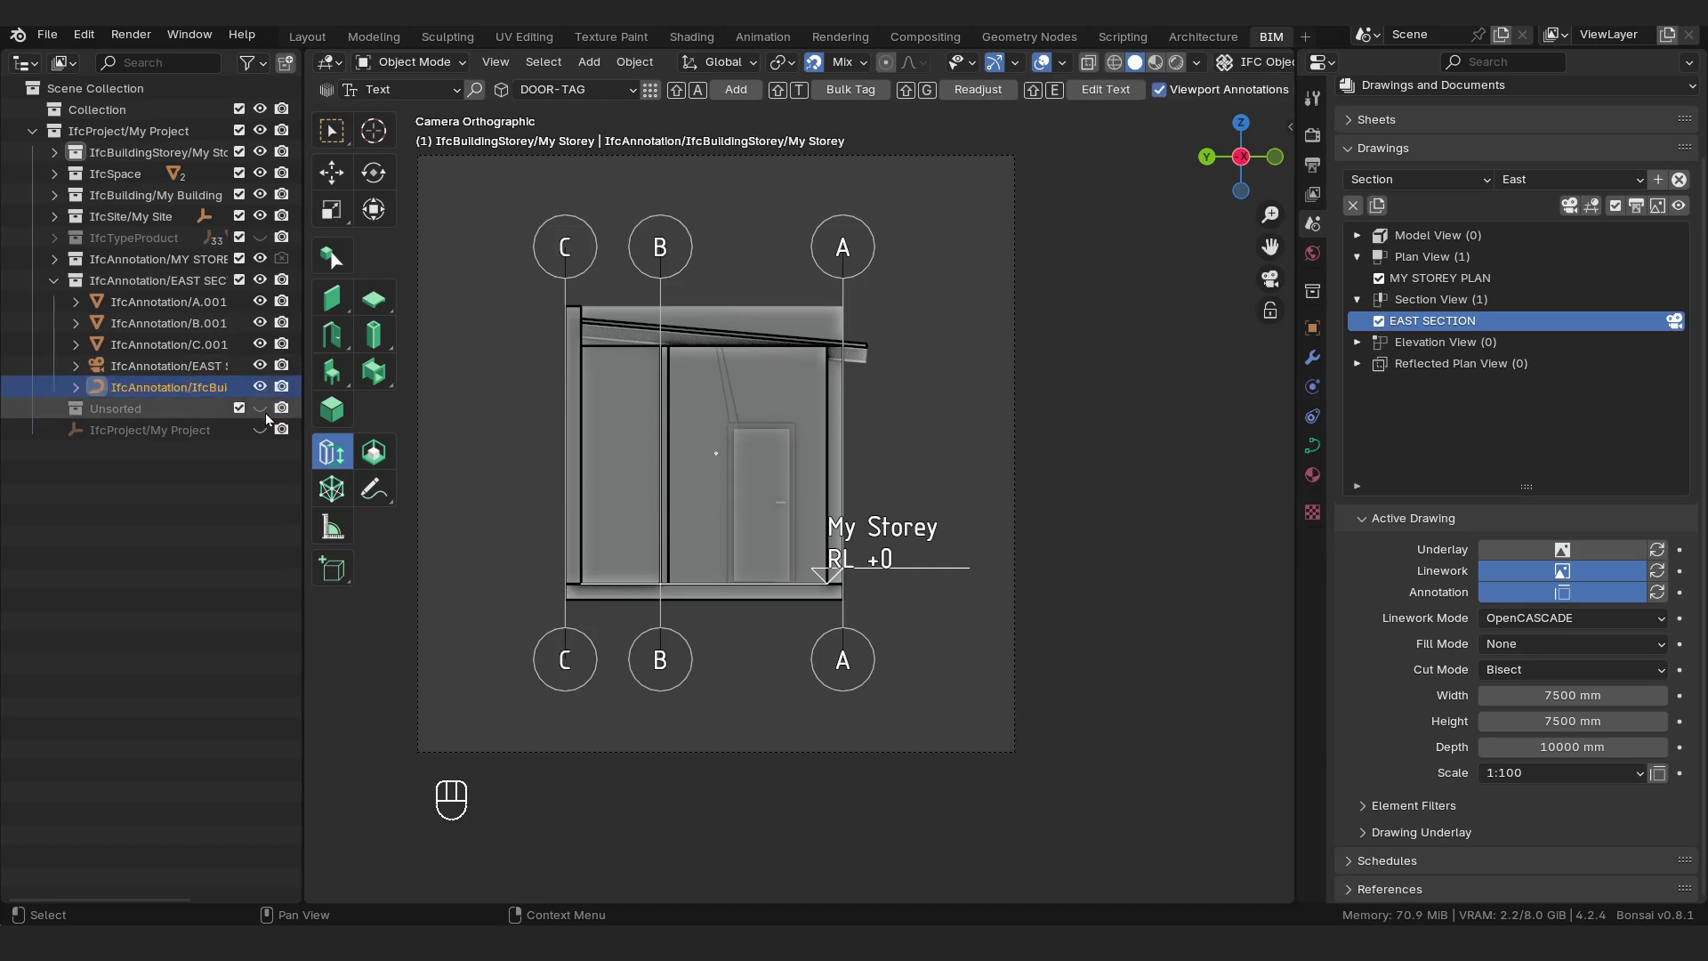
left_click_drag(304, 332, 451, 340)
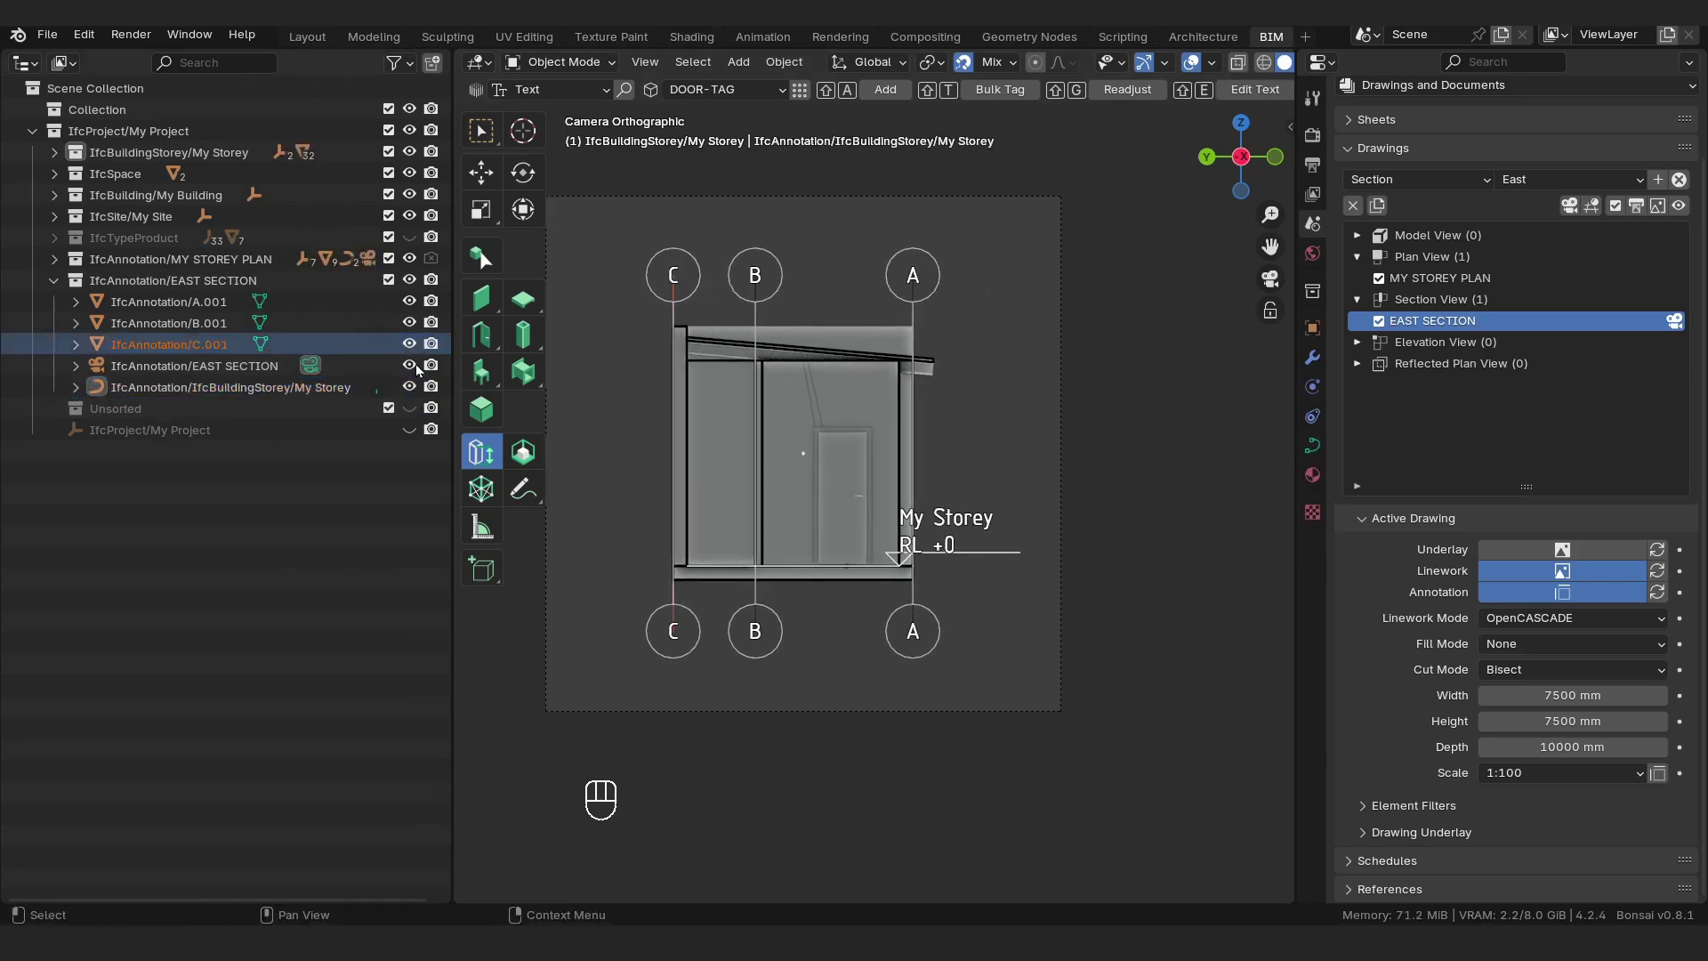
left_click_drag(453, 310, 378, 312)
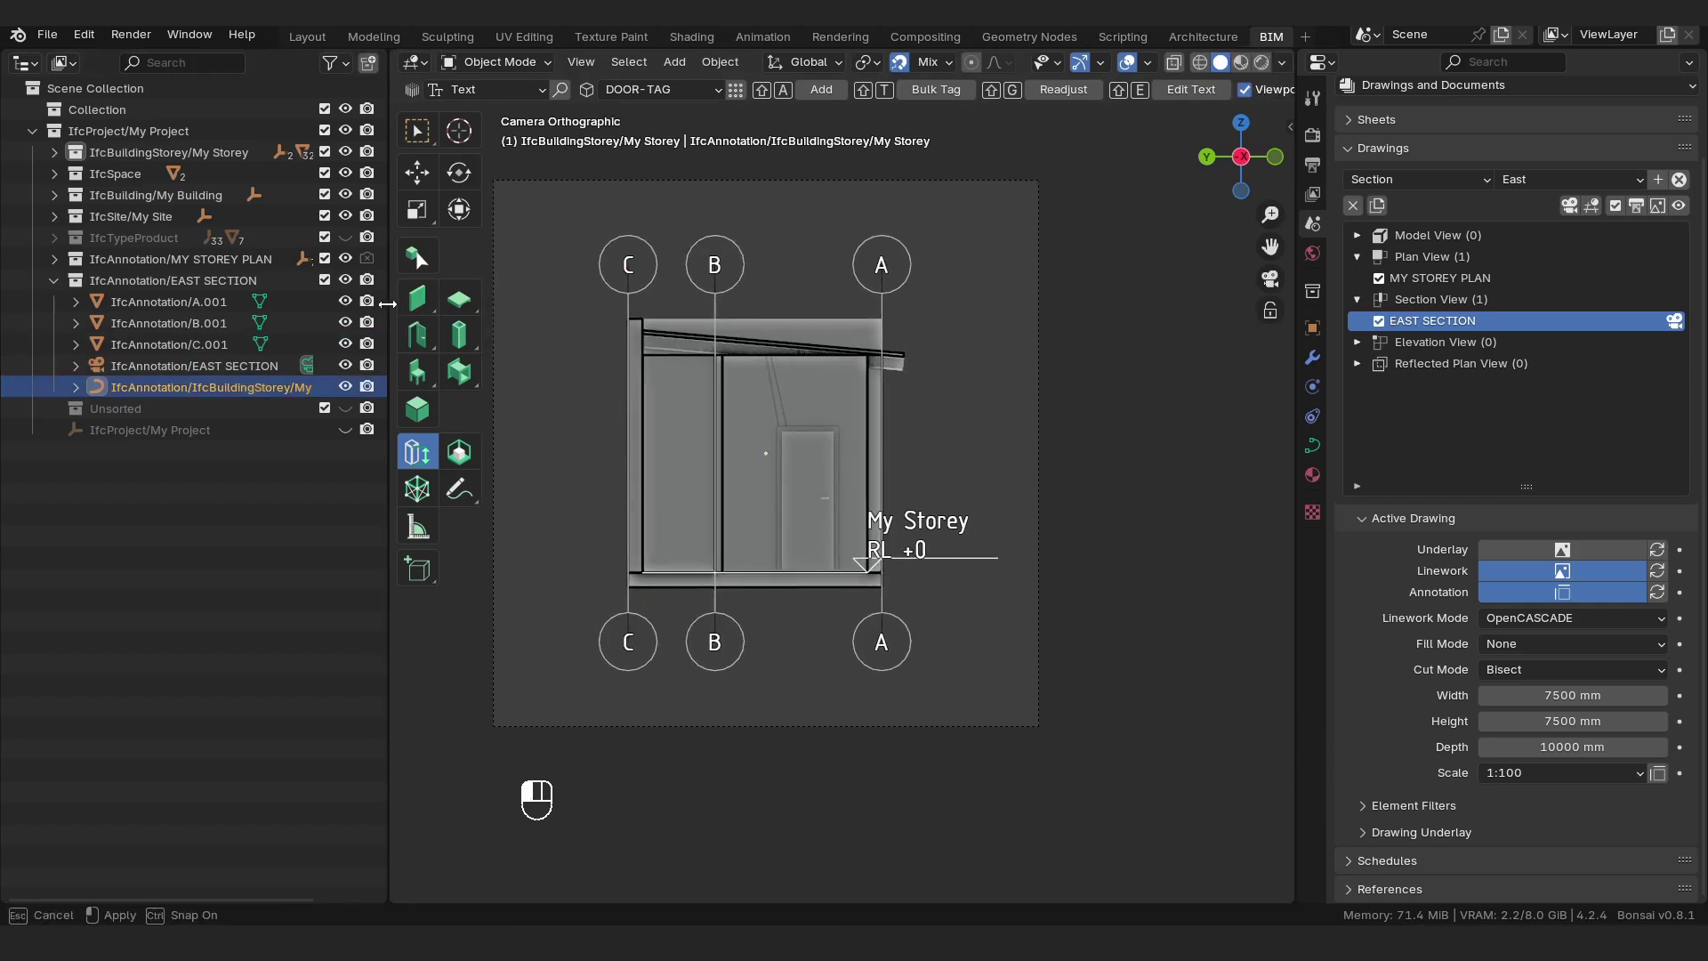
left_click(485, 62)
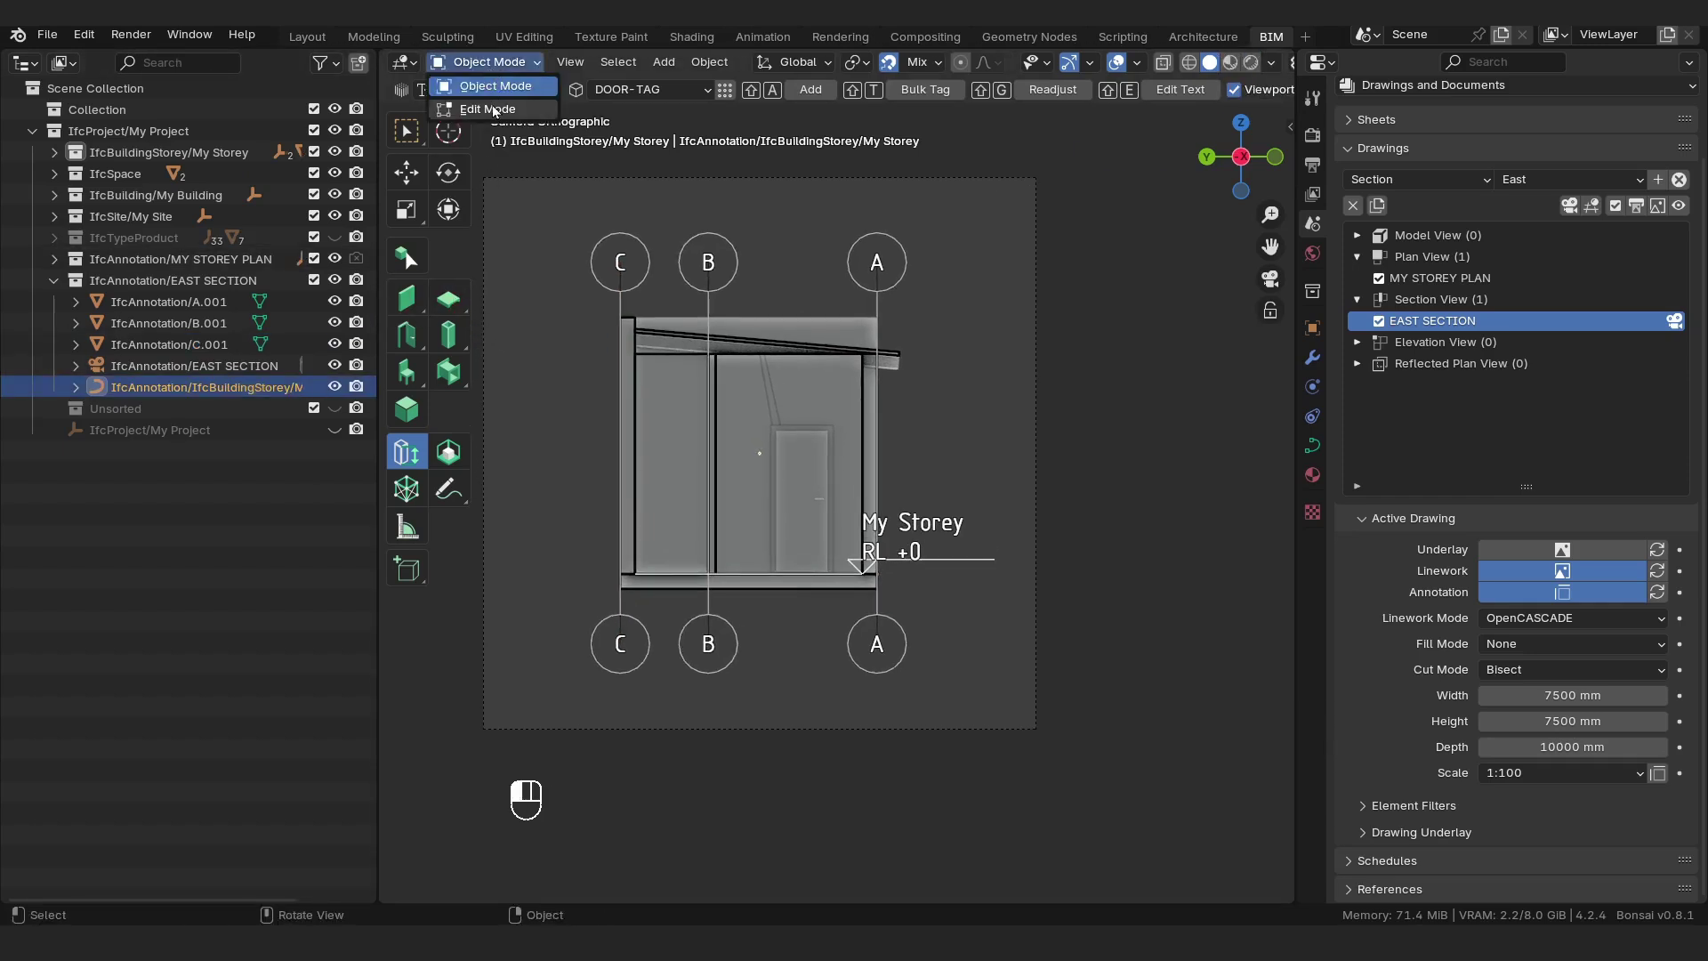
left_click(481, 107)
left_click_drag(834, 648, 881, 708)
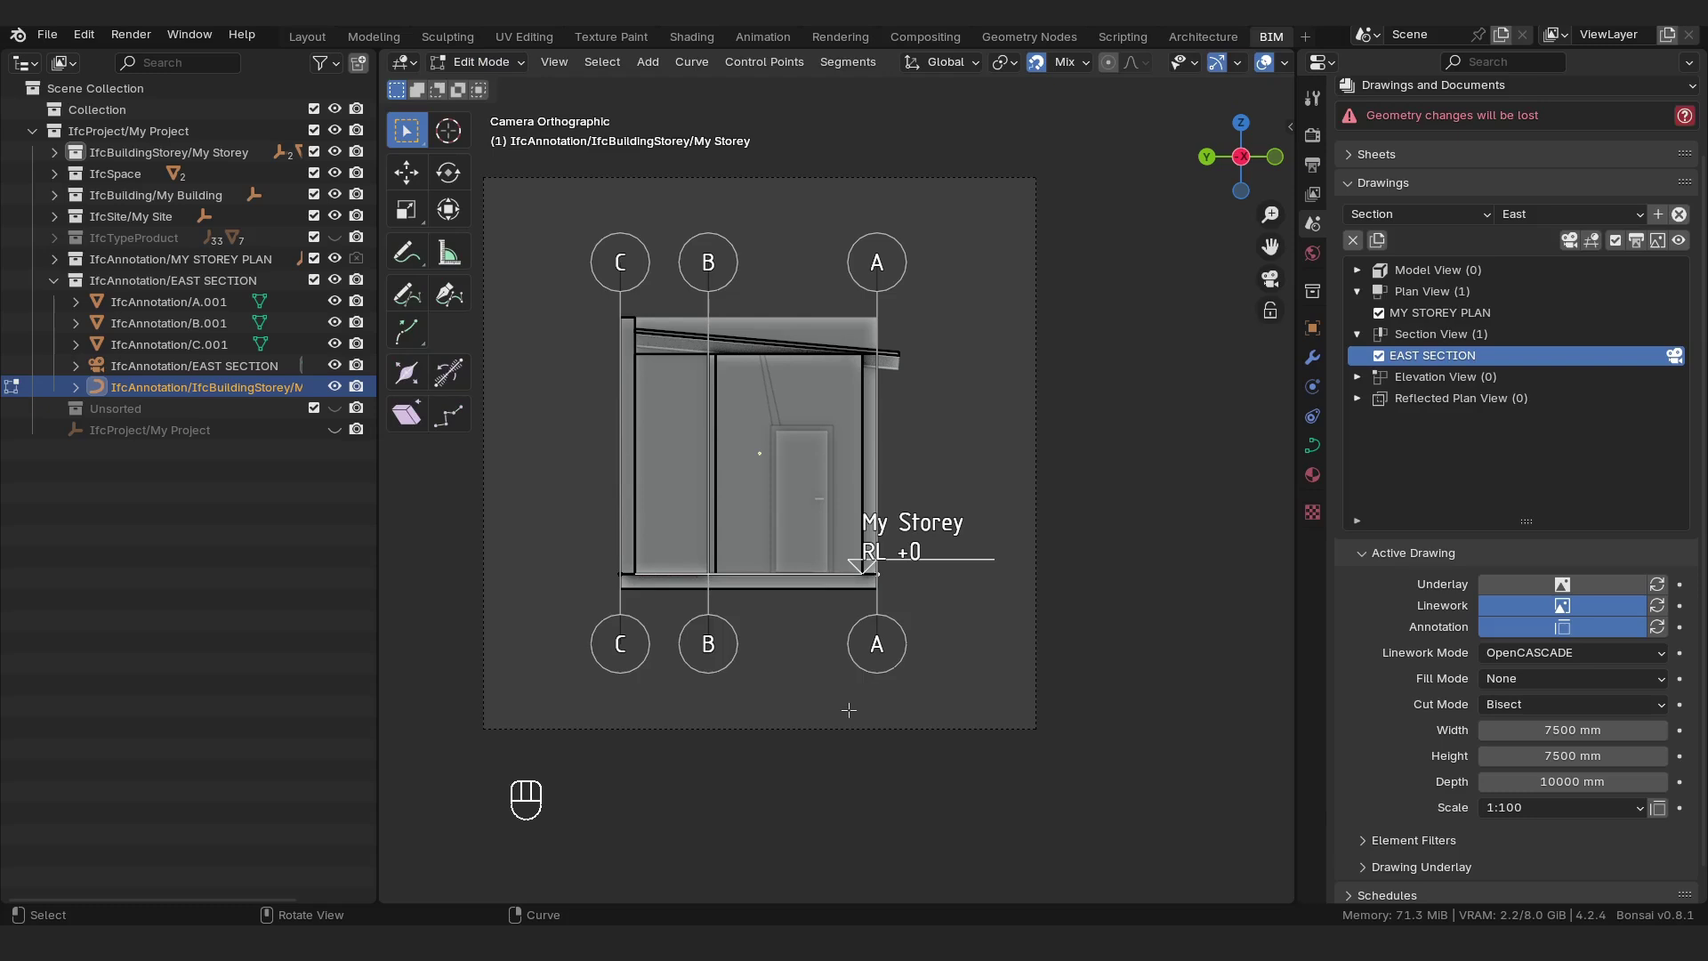
key("g")
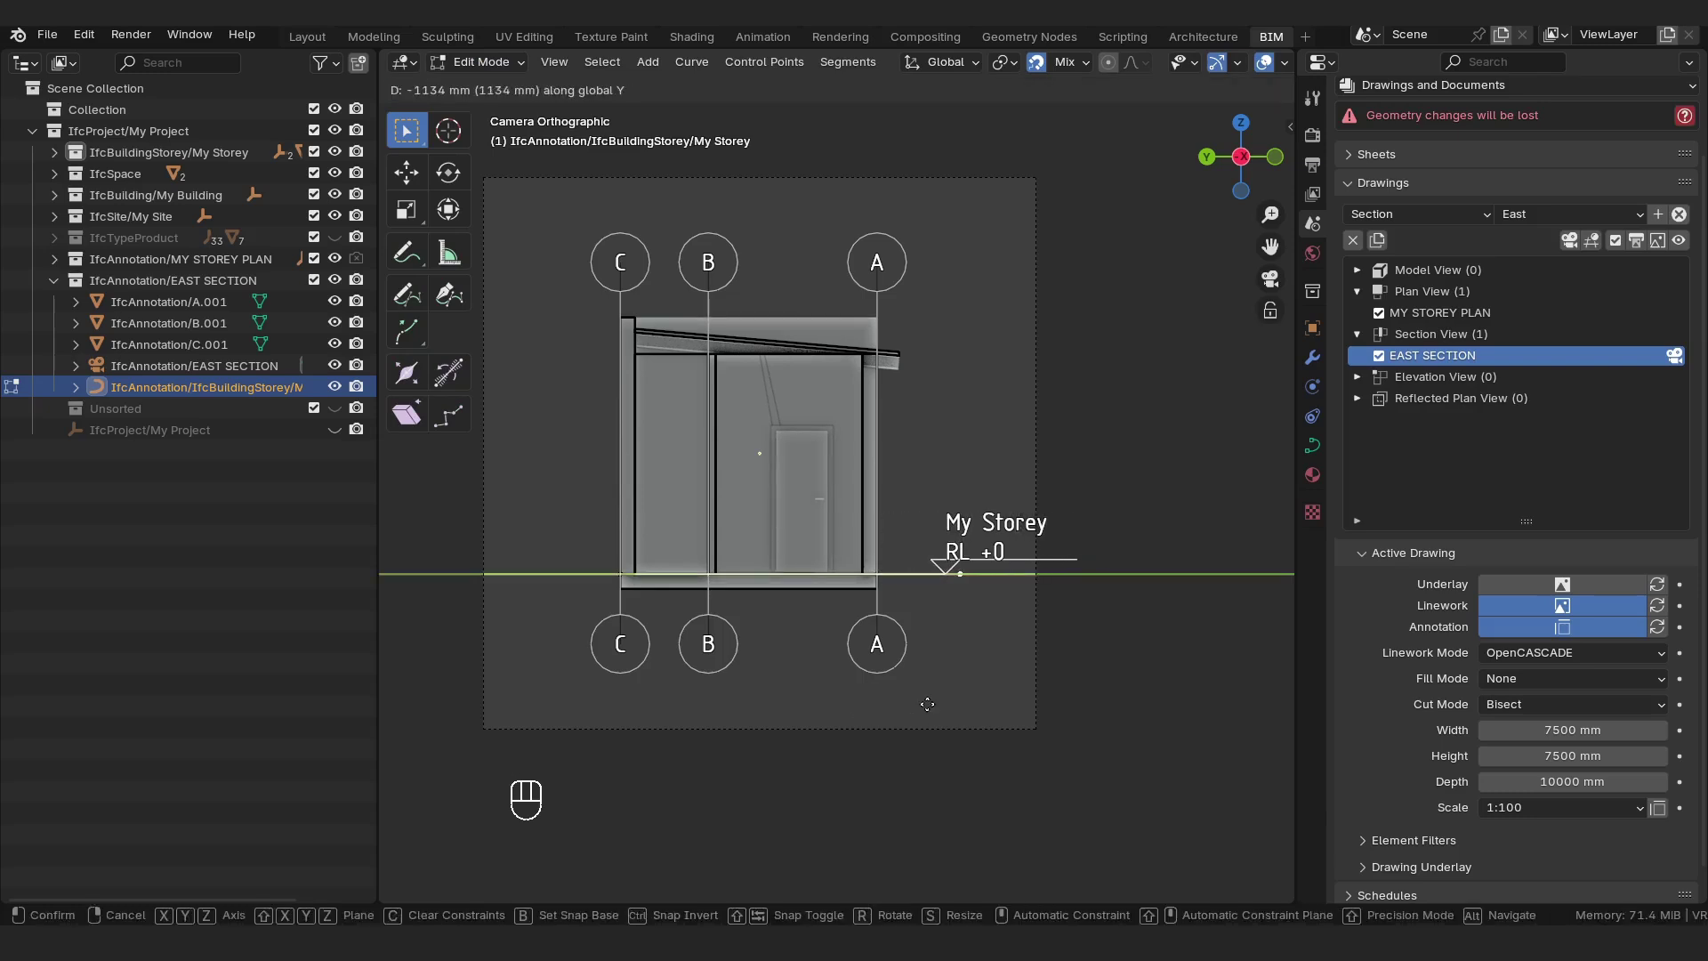
type("-1000")
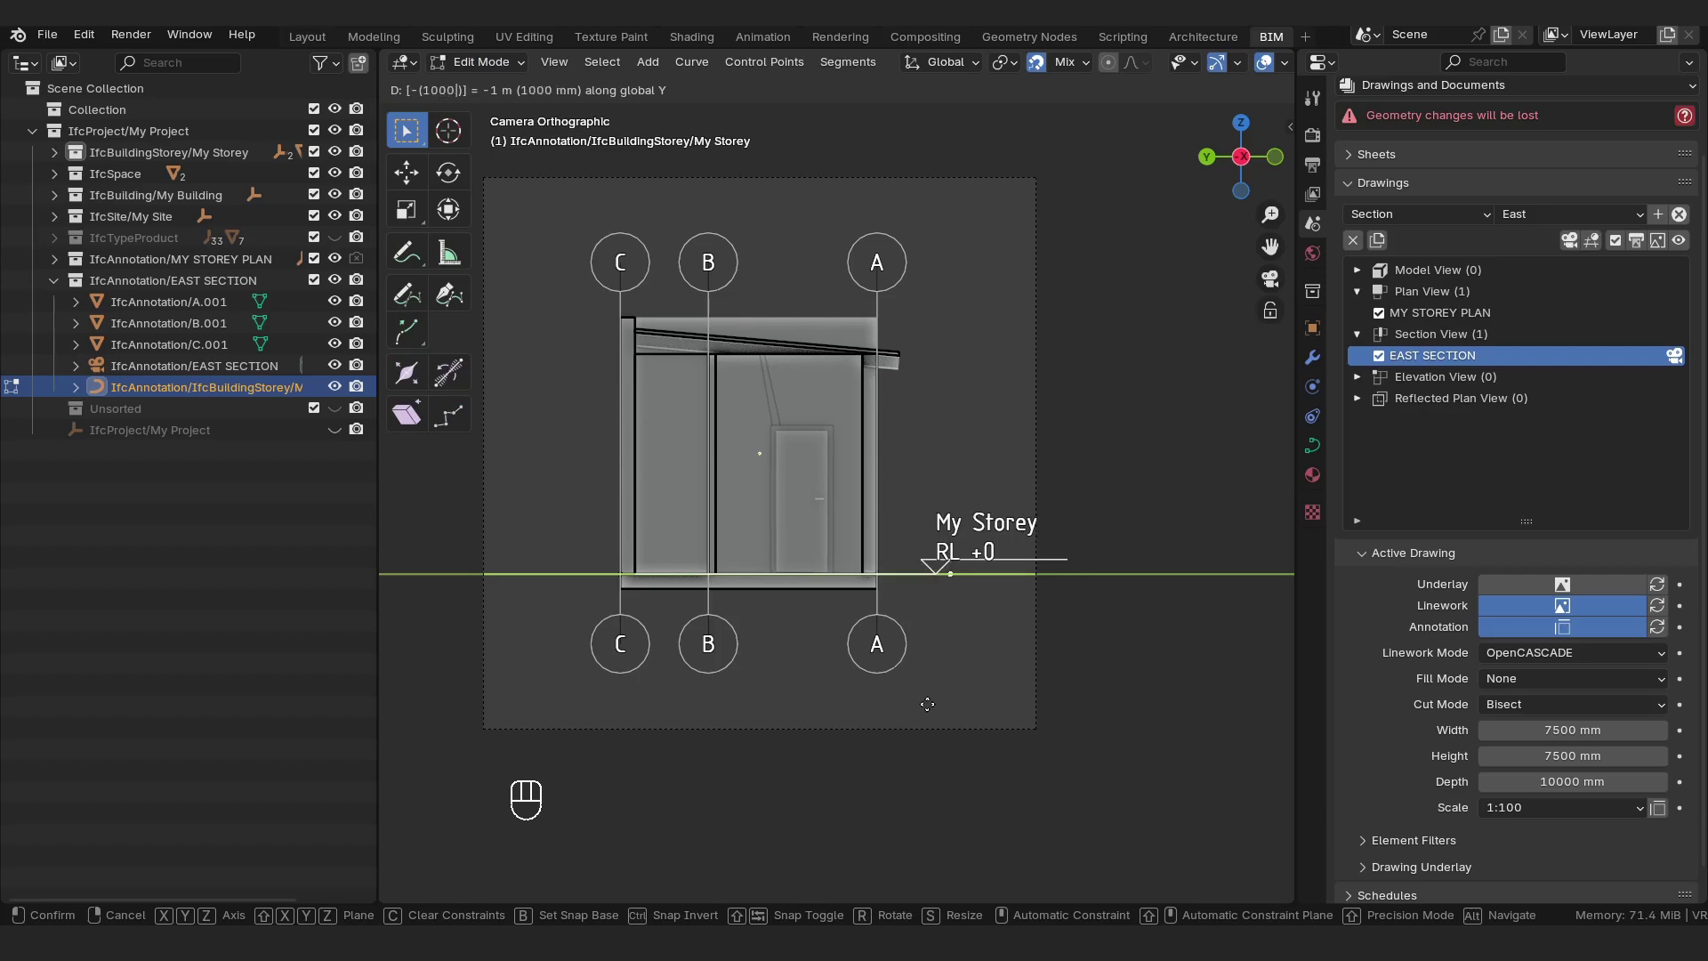
key("Return")
middle_click_drag(928, 704, 854, 712, "shift")
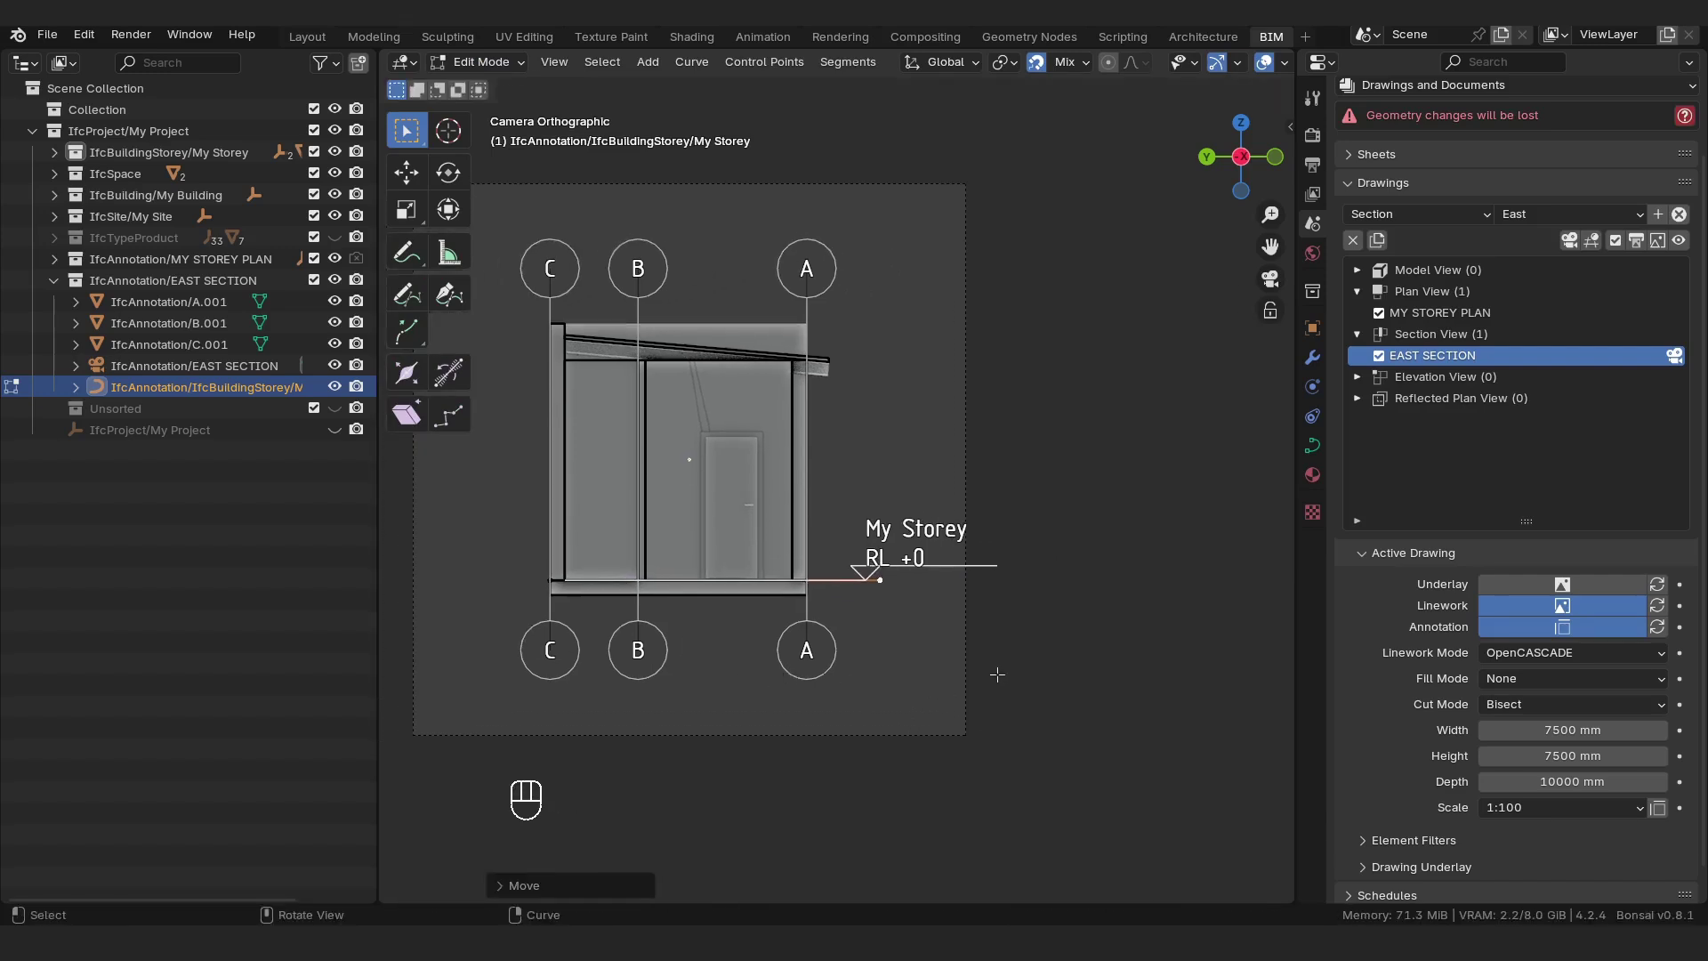
key("Tab")
Move the EAST SECTION camera -1000 mm along Y so its frame encloses the level annotation, and deselect it.
left_click(969, 644)
middle_click_drag(856, 476, 862, 479, "shift")
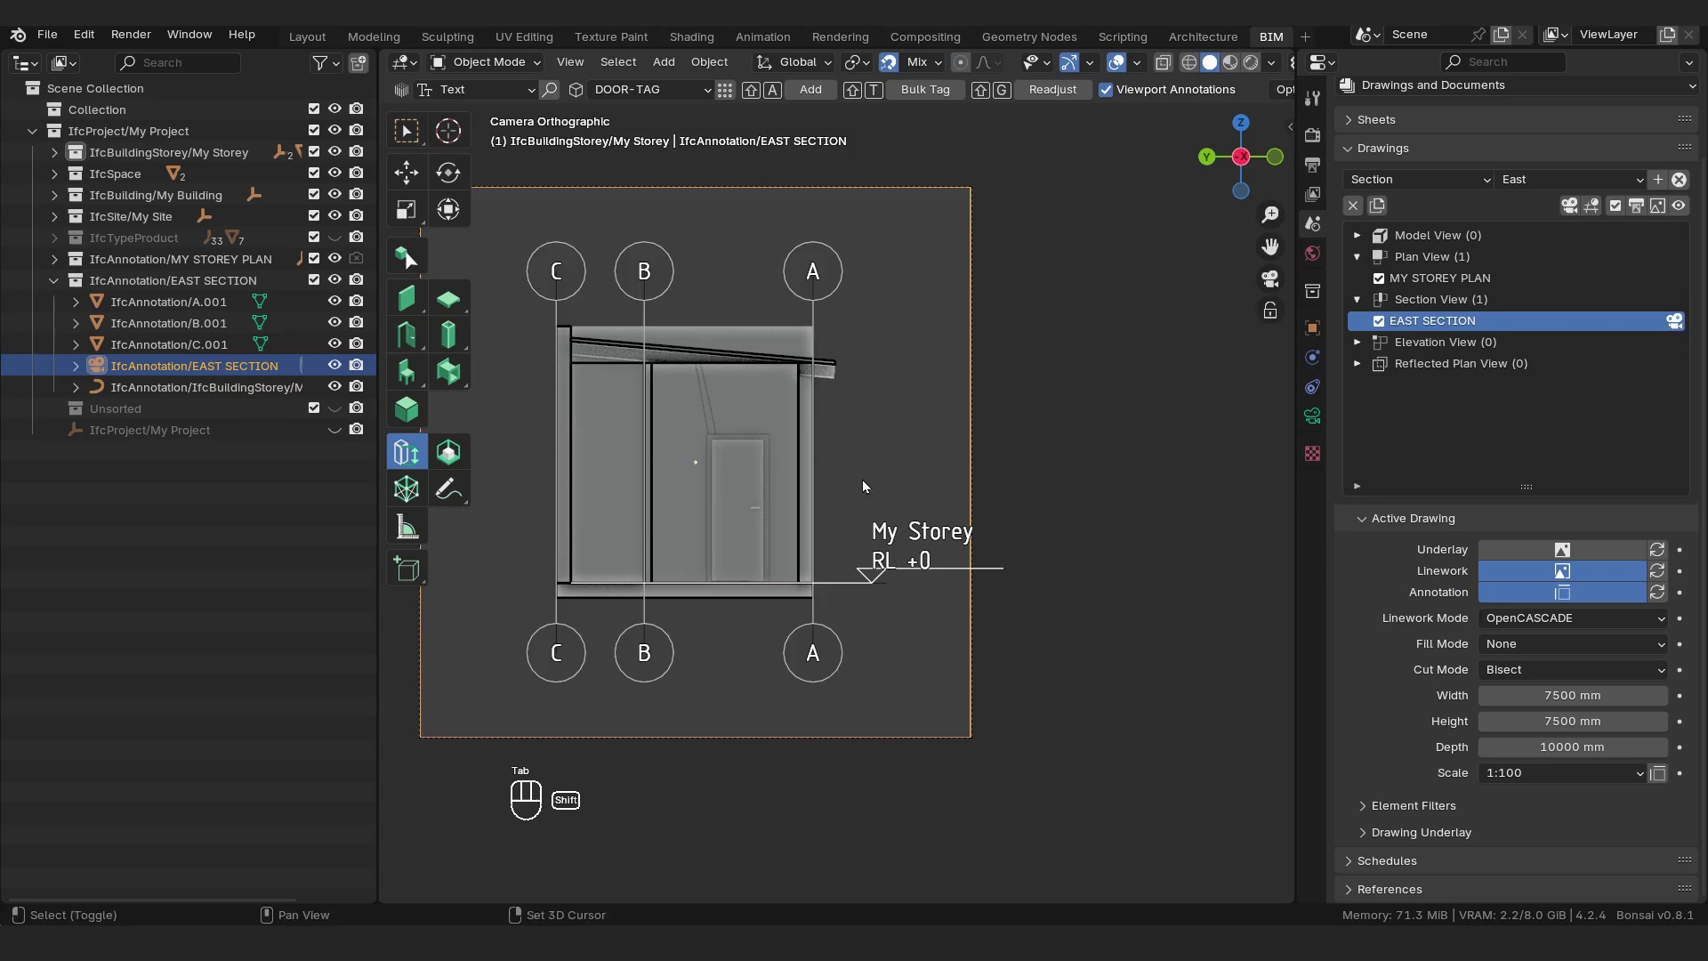
key("g")
key("y")
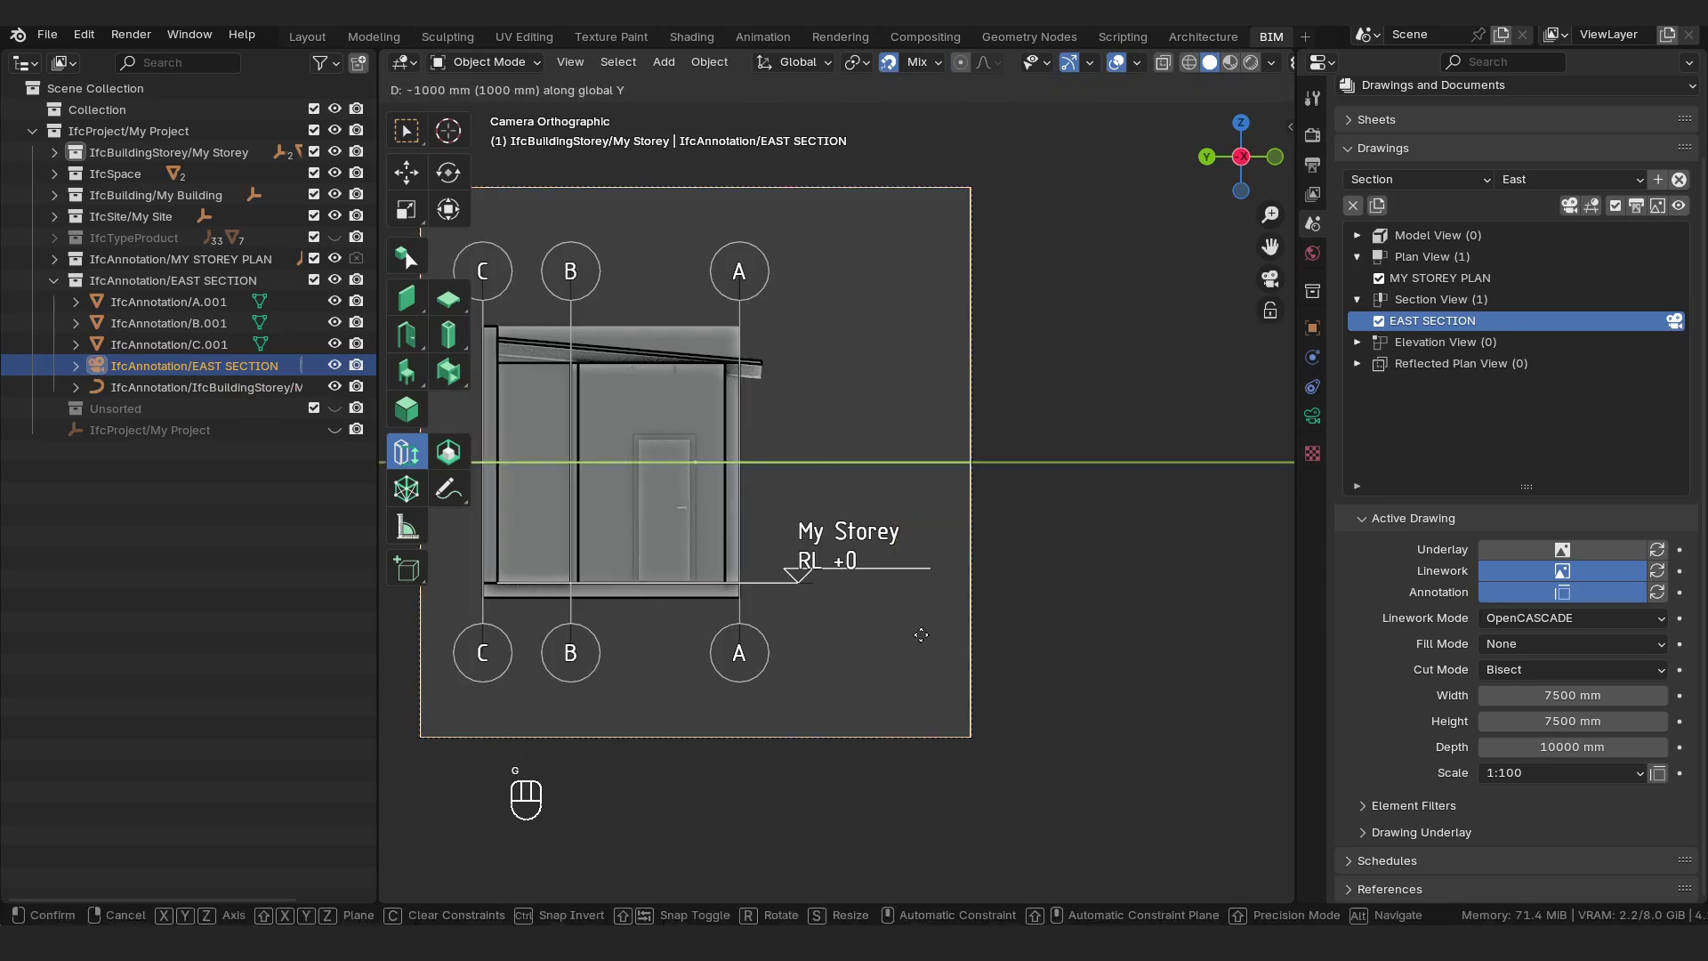
left_click(921, 641)
middle_click_drag(778, 525, 905, 530, "shift")
left_click(947, 389)
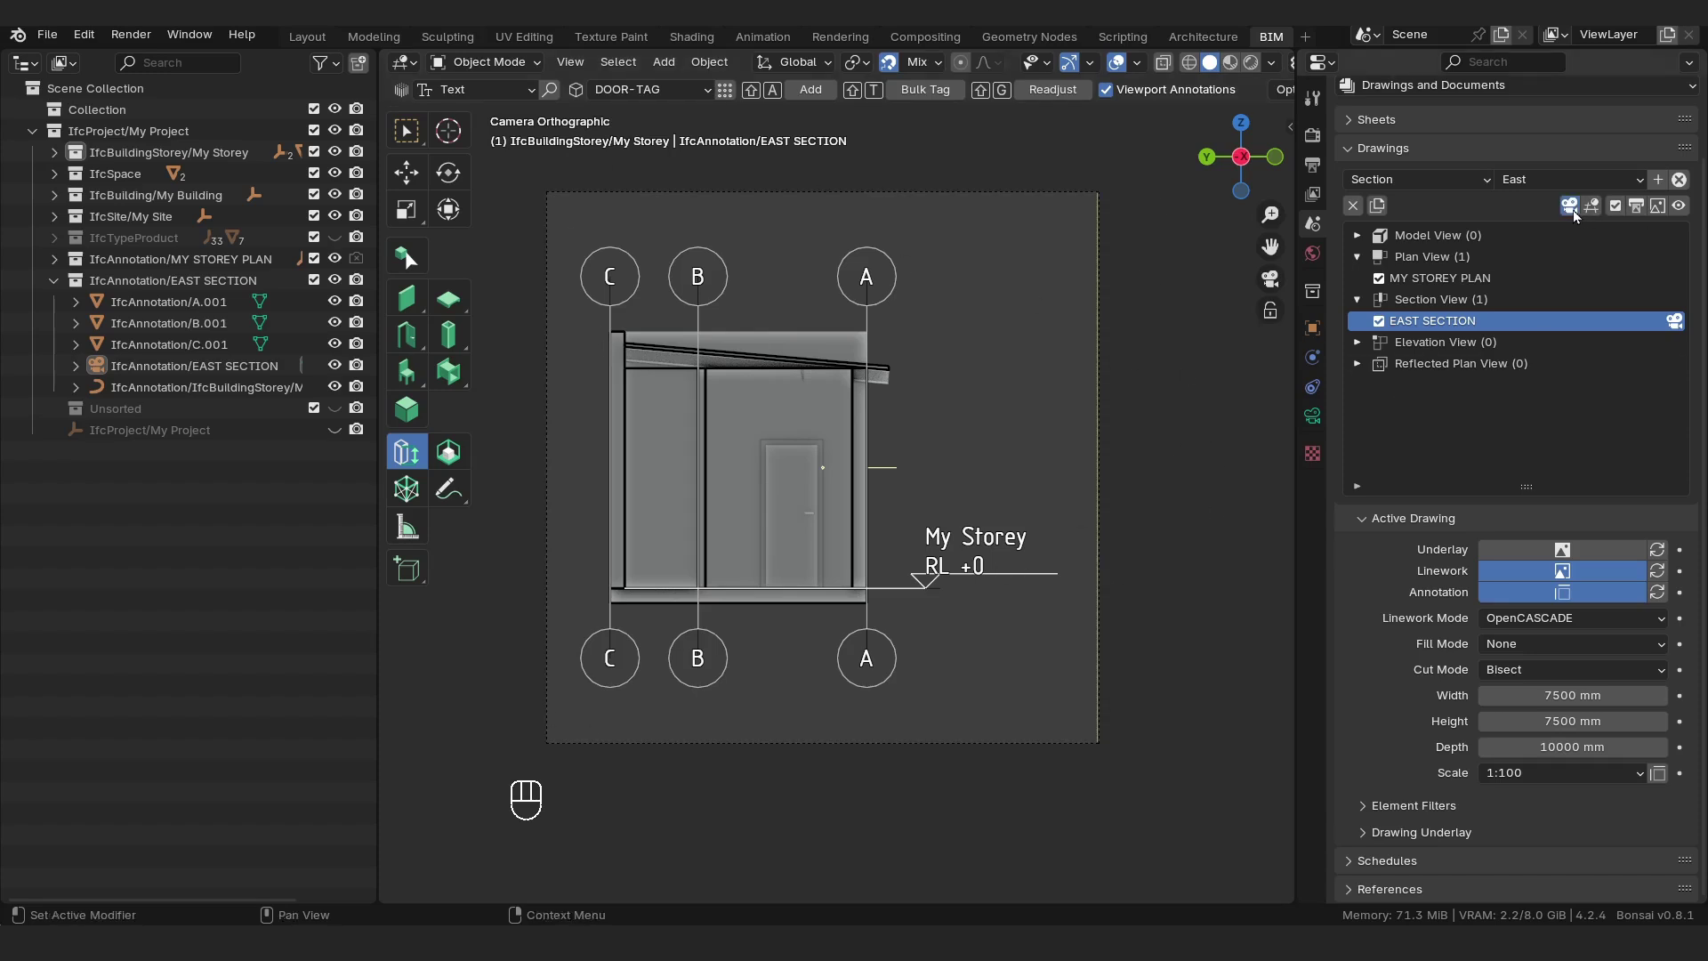
Generate the EAST SECTION drawing, open its SVG in the browser to check it, and return to the model.
left_click(1636, 210)
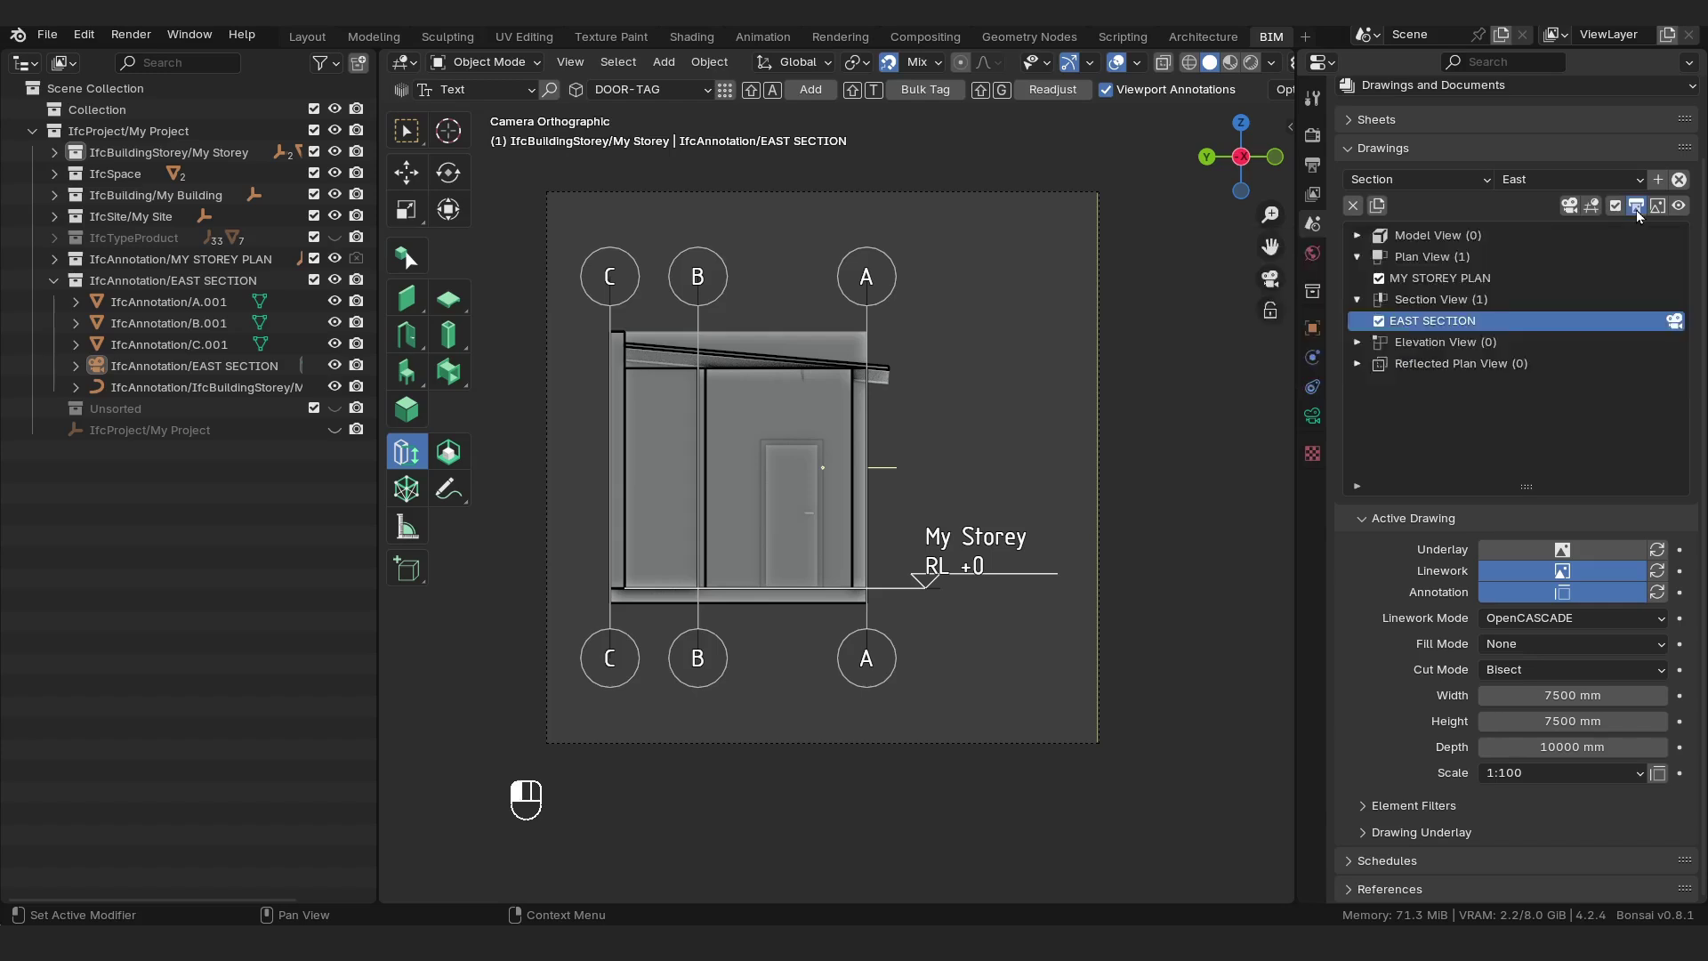
left_click(1682, 212)
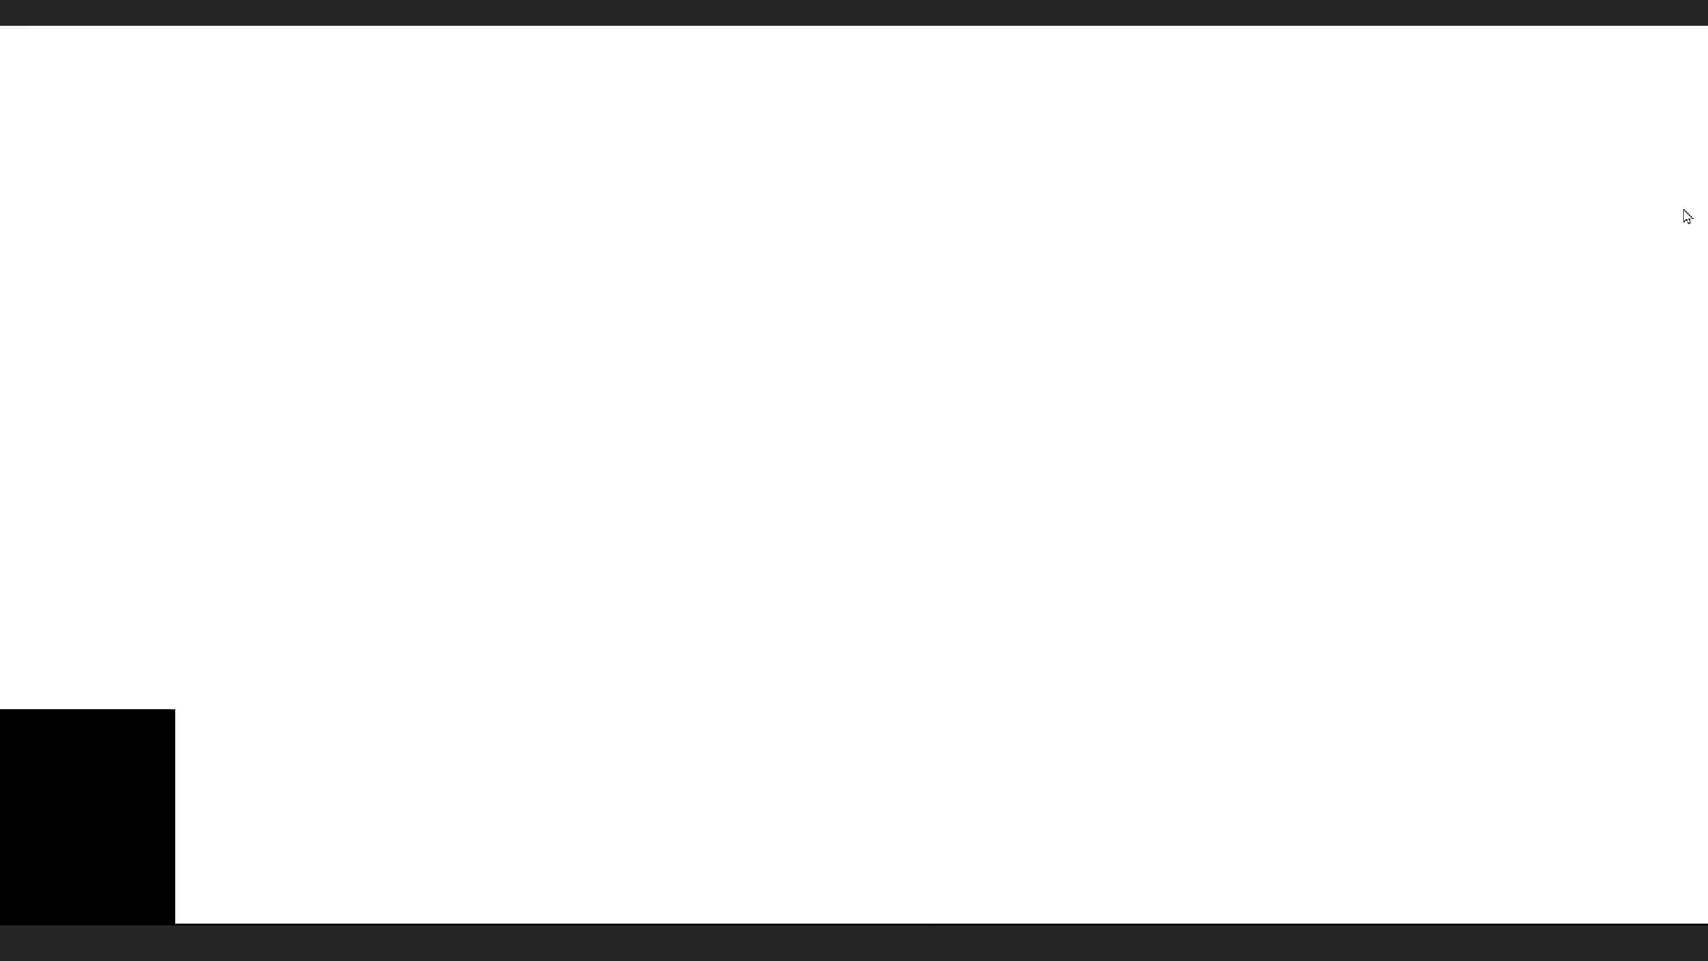
scroll(339, 237, "up", 6, "ctrl")
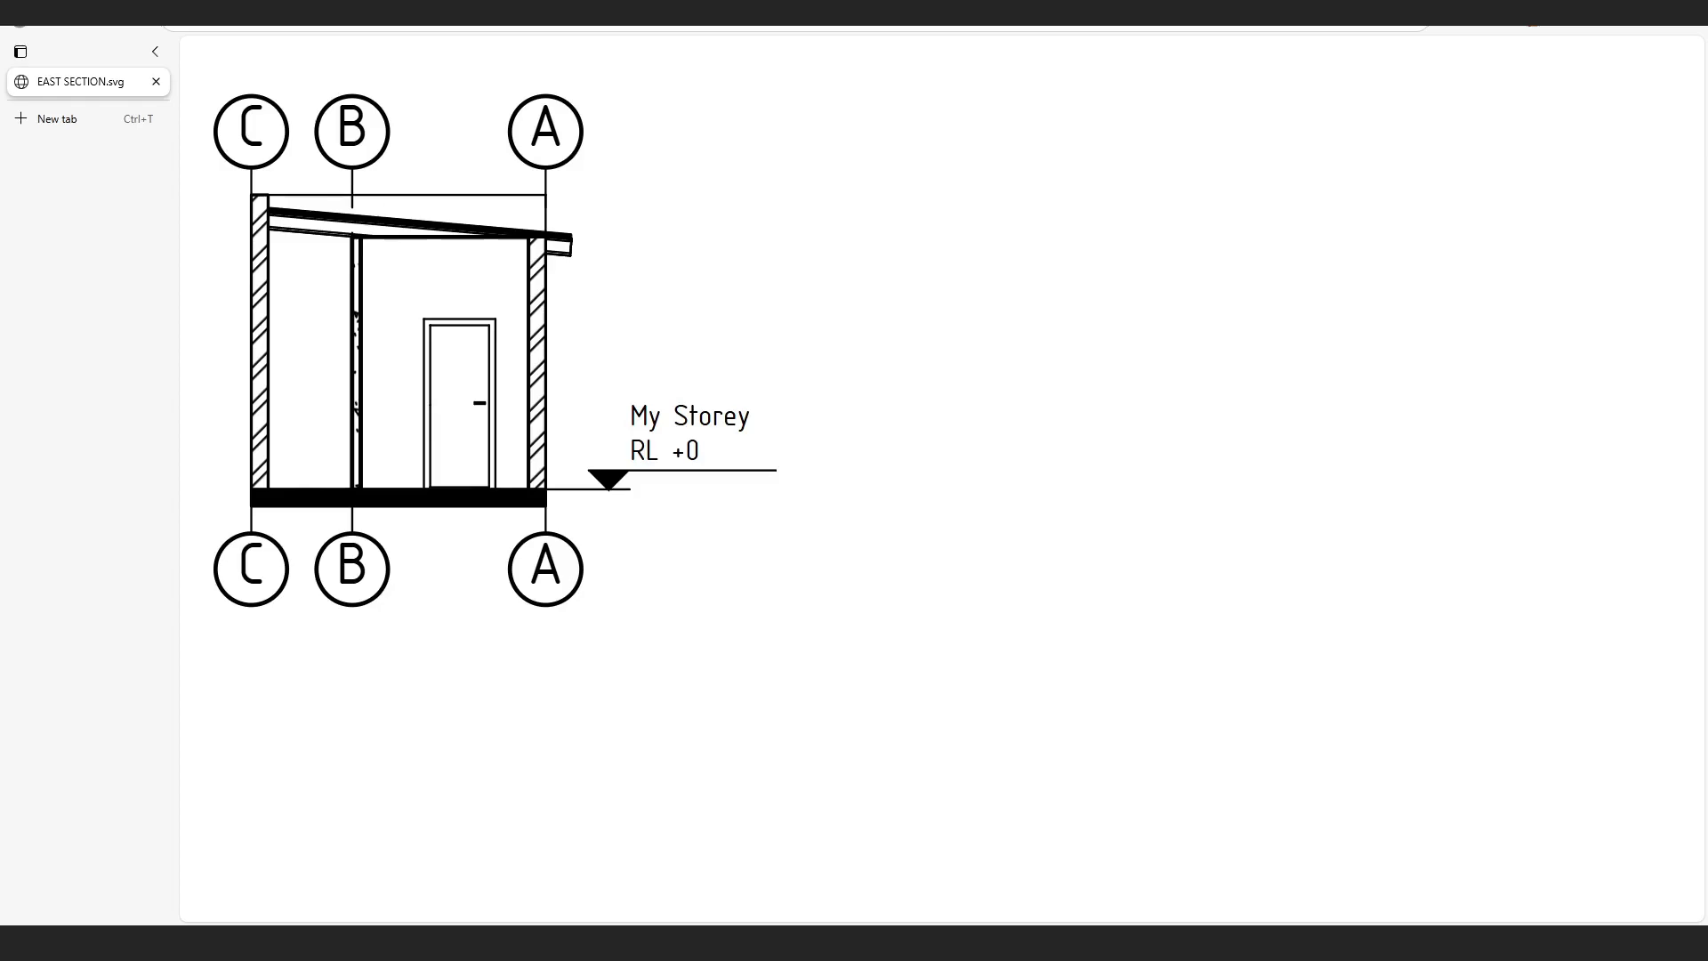
key("alt+Tab")
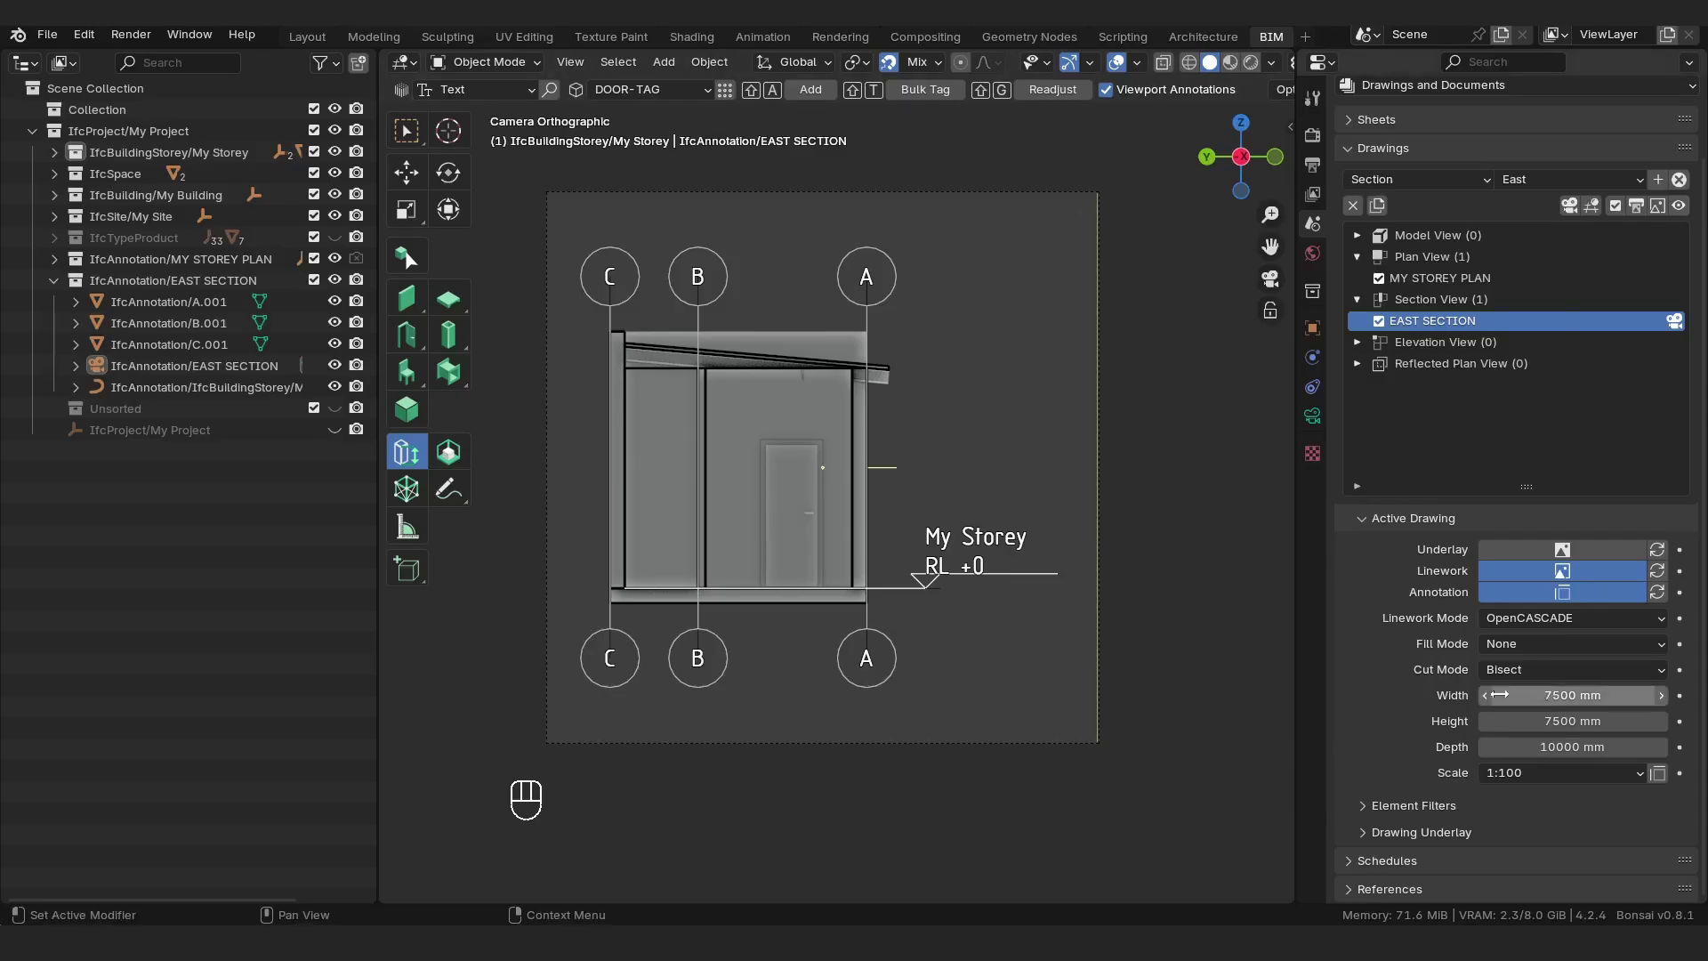
Set the EAST SECTION scale to 1:50, regenerate the drawing and open the SVG to compare it.
left_click(1532, 773)
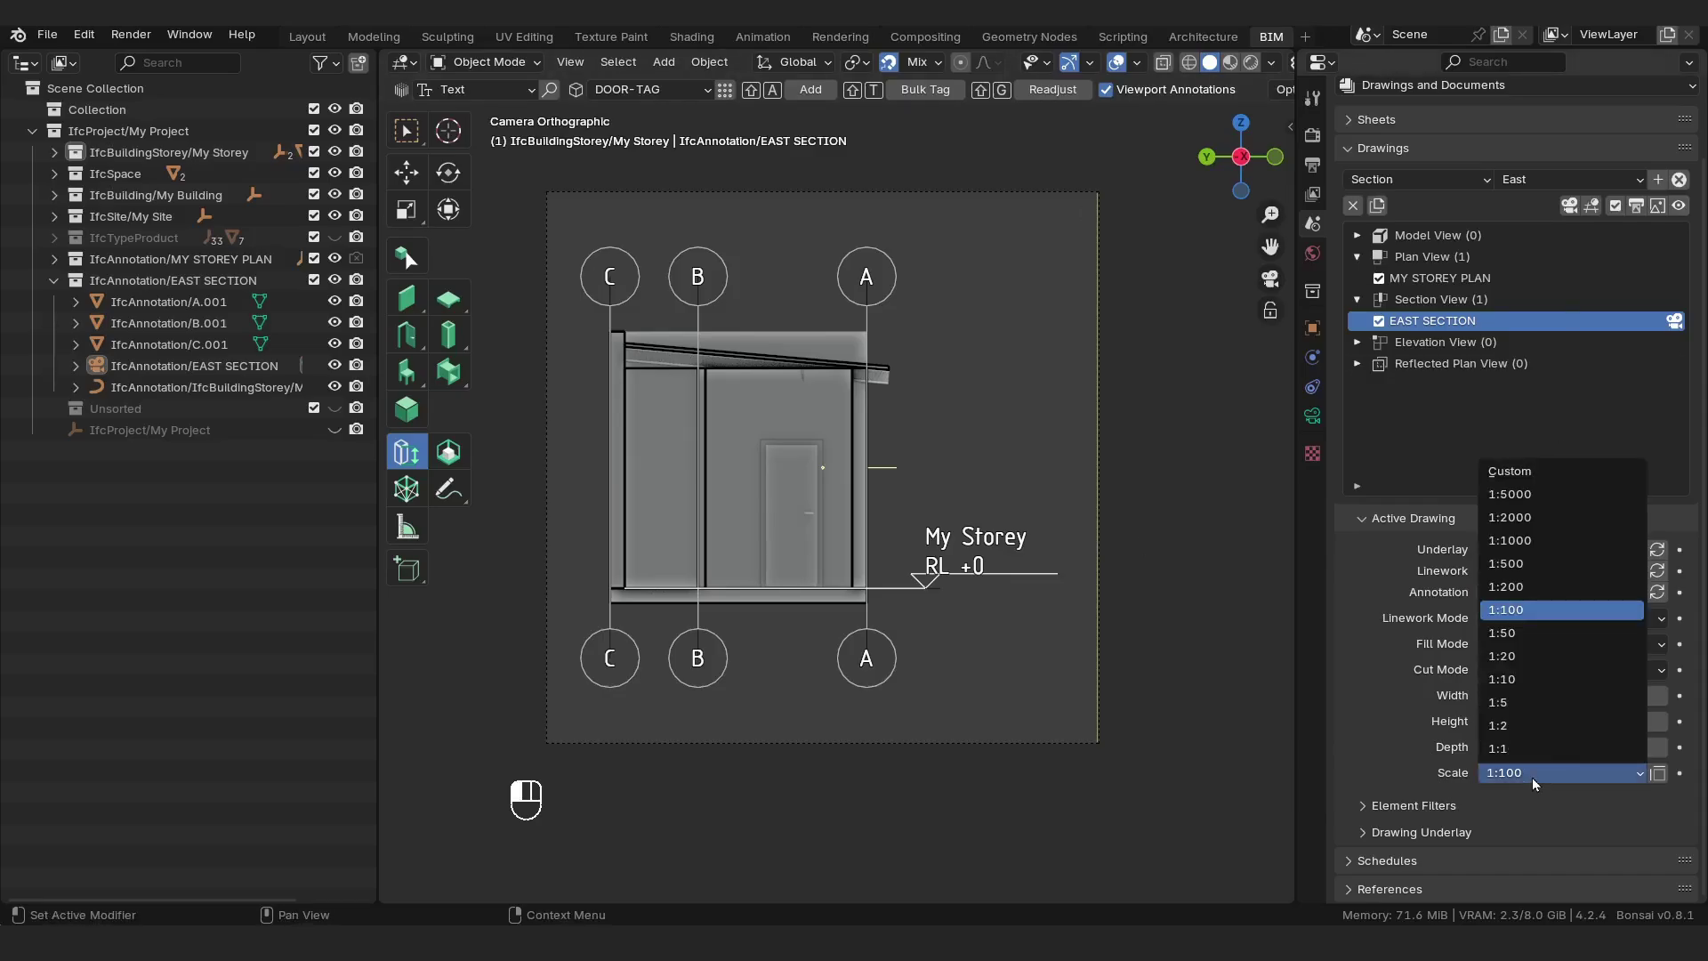
left_click(1546, 638)
left_click(1569, 206)
left_click(1637, 207)
left_click(1679, 206)
scroll(647, 253, "down", 3)
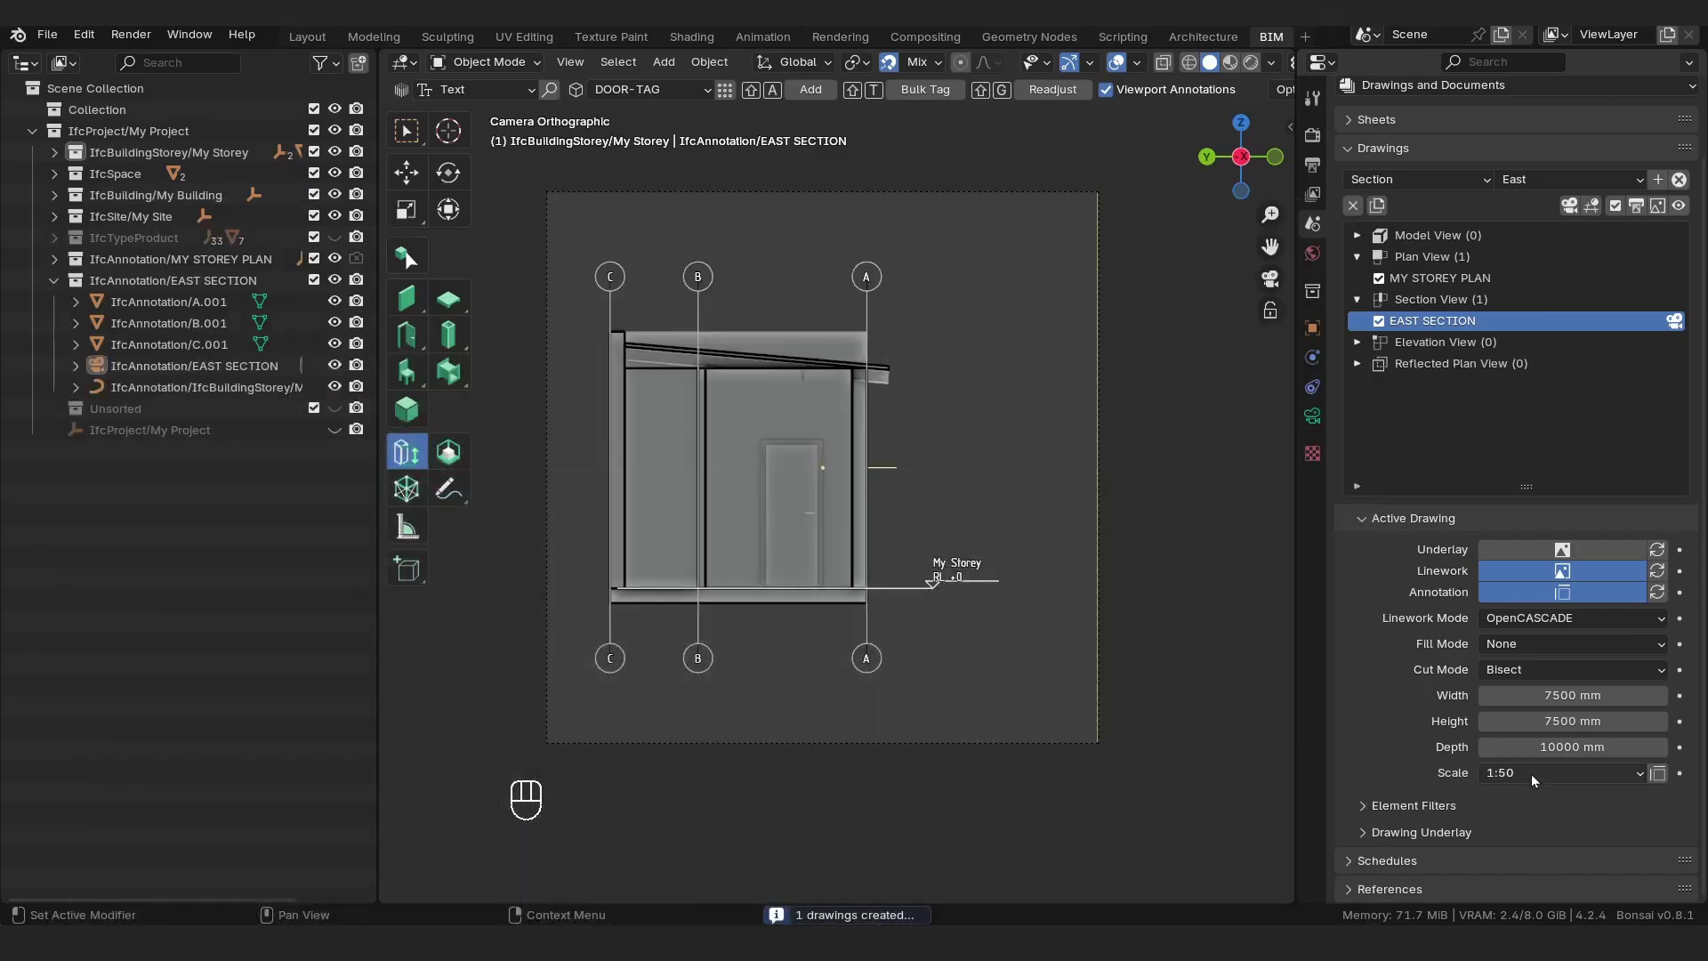
Set the EAST SECTION scale to 1:100, regenerate the drawing, check its SVG in the browser, and return to the model.
left_click(1530, 772)
left_click(1523, 610)
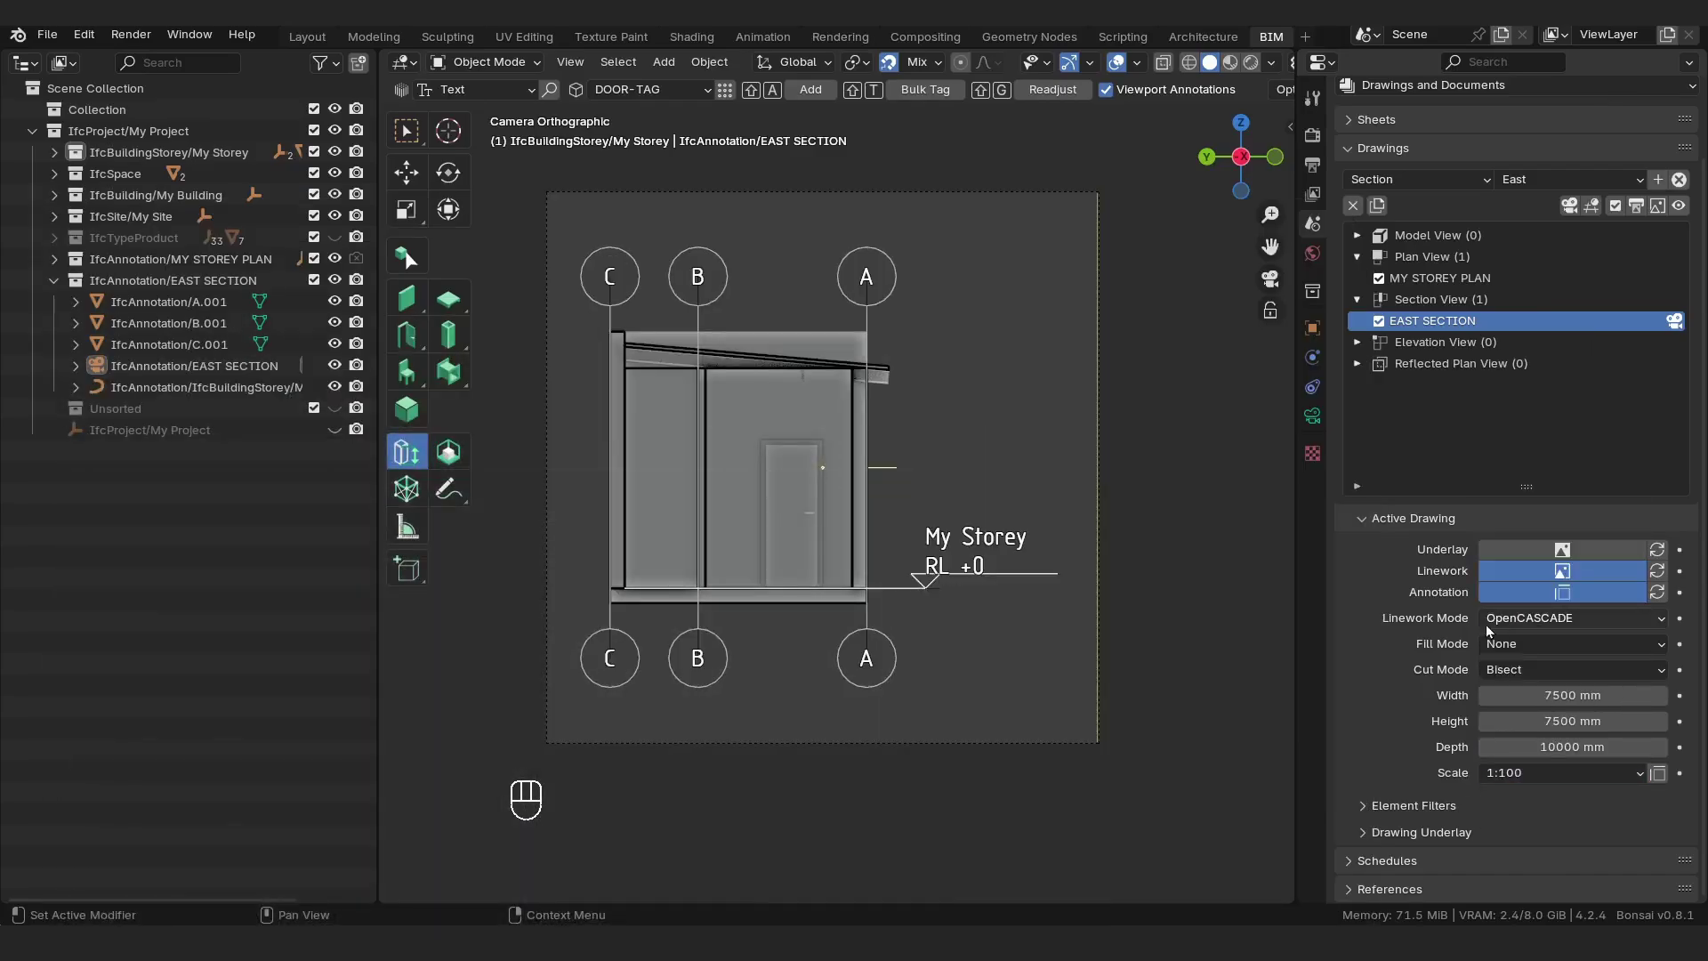
left_click(1637, 206)
left_click(1682, 206)
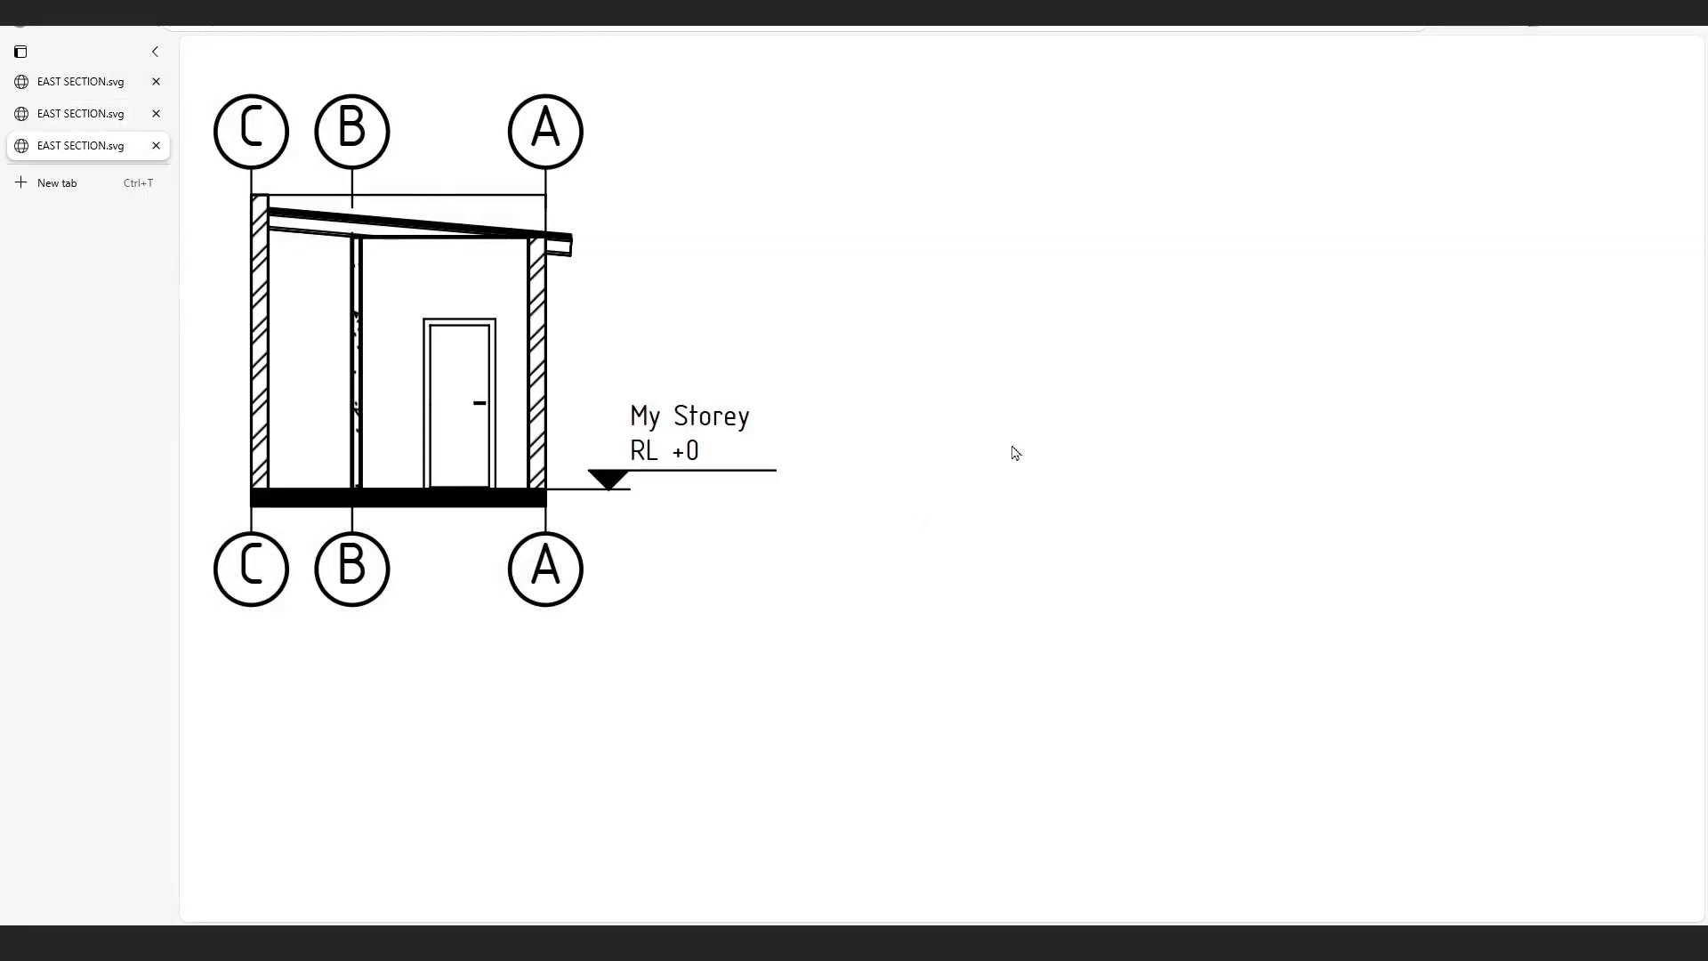
left_click(1601, 30)
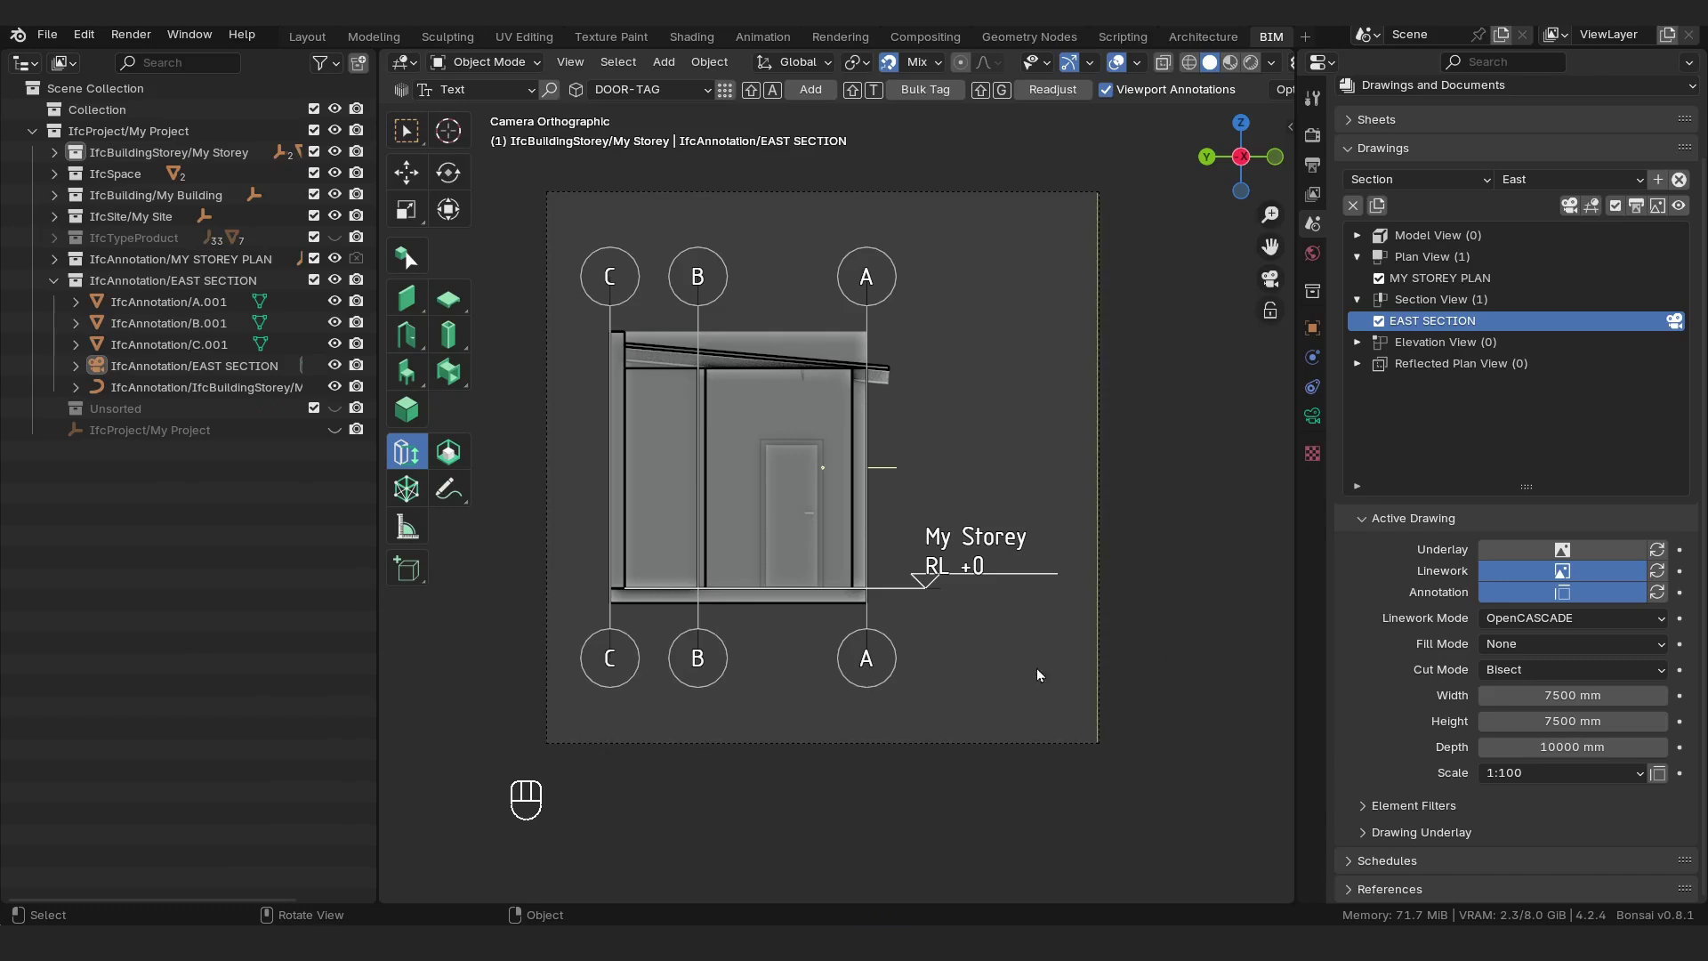
Leave the section's camera view for a perspective view, place the 3D cursor beside the building, and activate the Select Box tool.
middle_click_drag(1000, 480, 818, 483)
scroll(958, 424, "down", 10)
middle_click_drag(969, 447, 972, 512)
right_click_drag(972, 511, 950, 543, "shift")
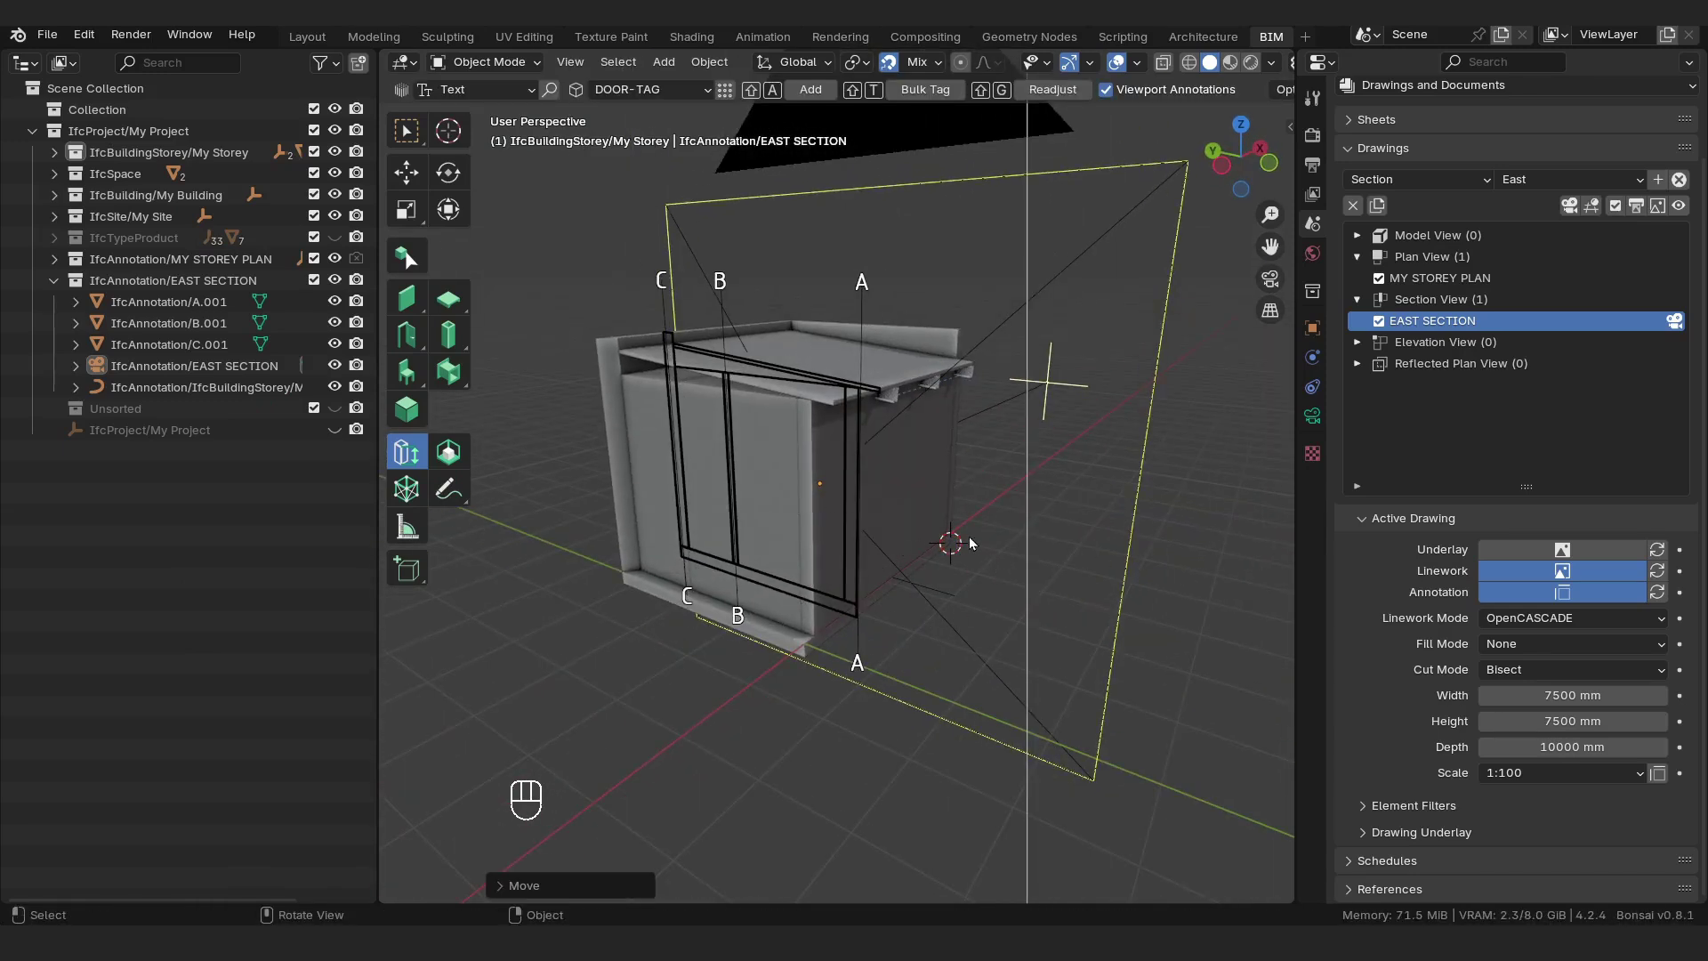
left_click(407, 132)
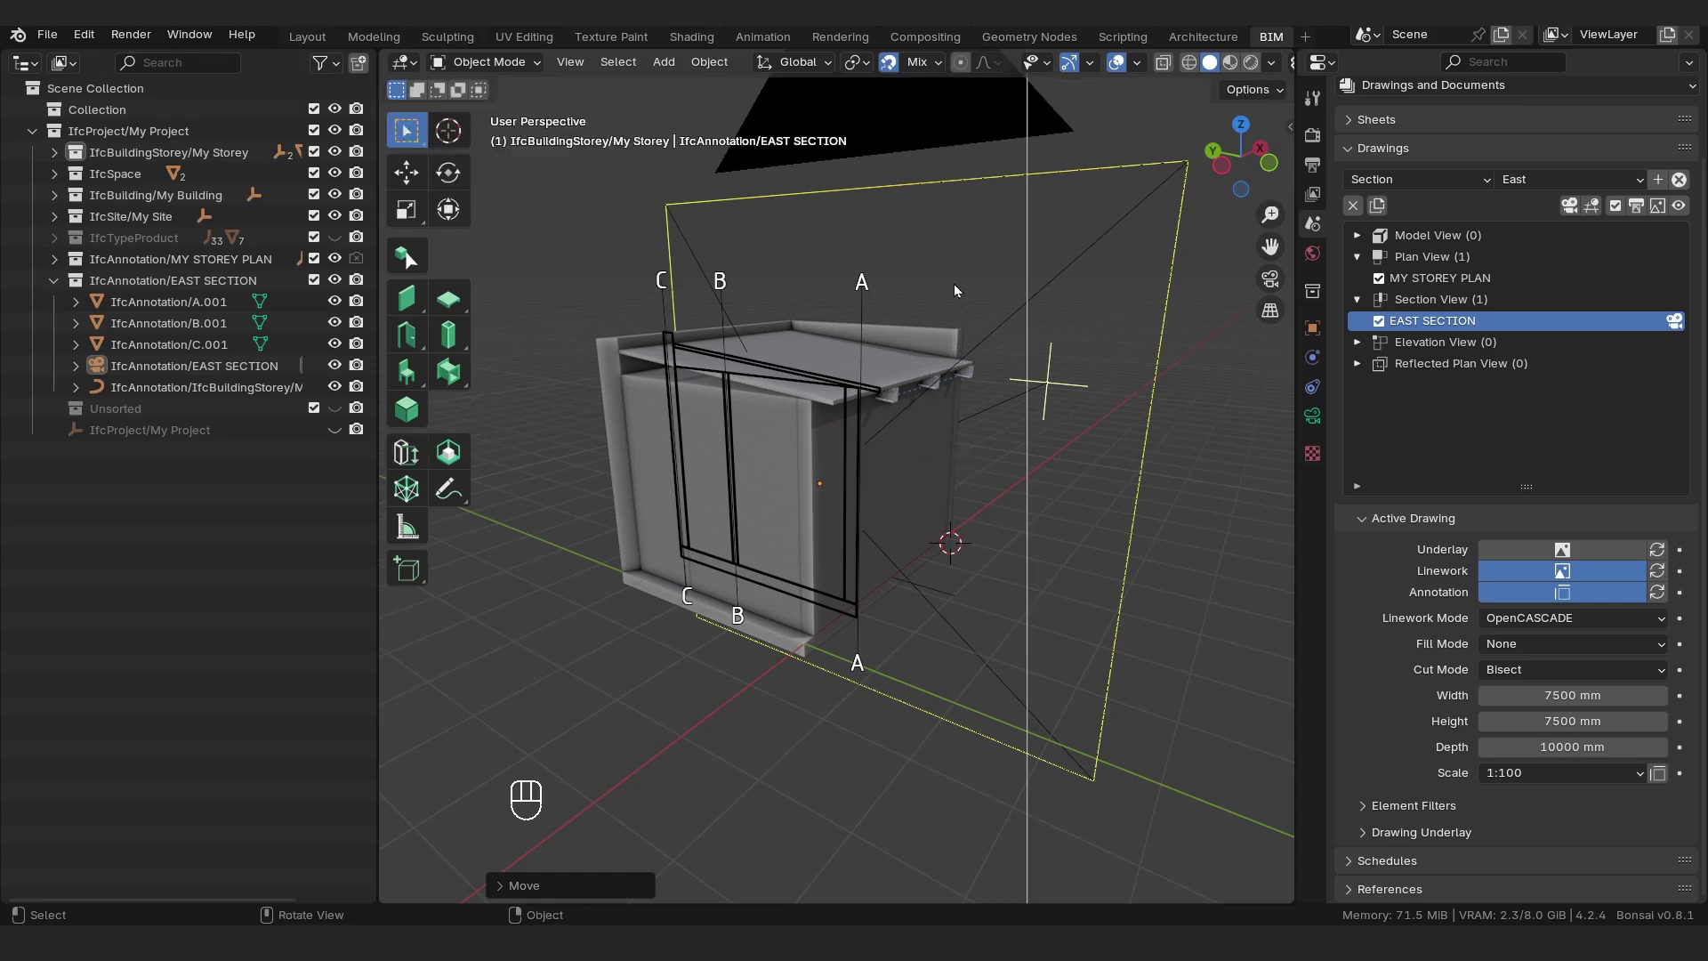
Add a cube mesh at the 3D cursor beside the building.
key("shift+a")
left_click(664, 61)
mouse_move(739, 114)
left_click(928, 134)
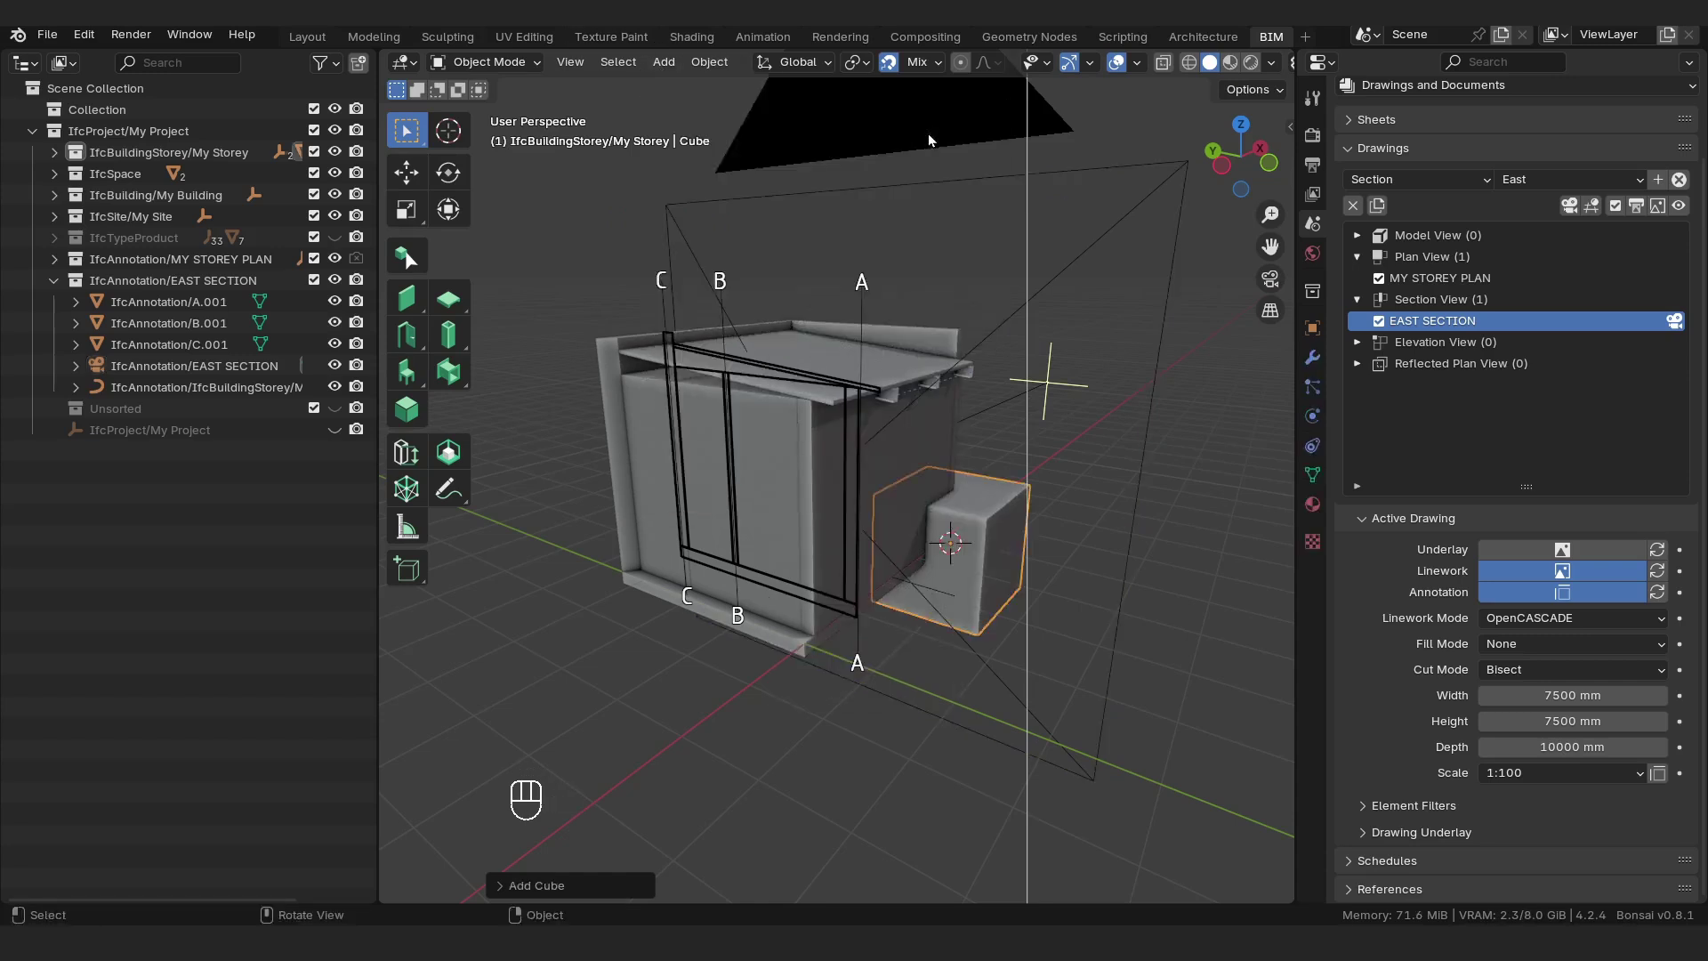
middle_click_drag(1053, 724, 1059, 484)
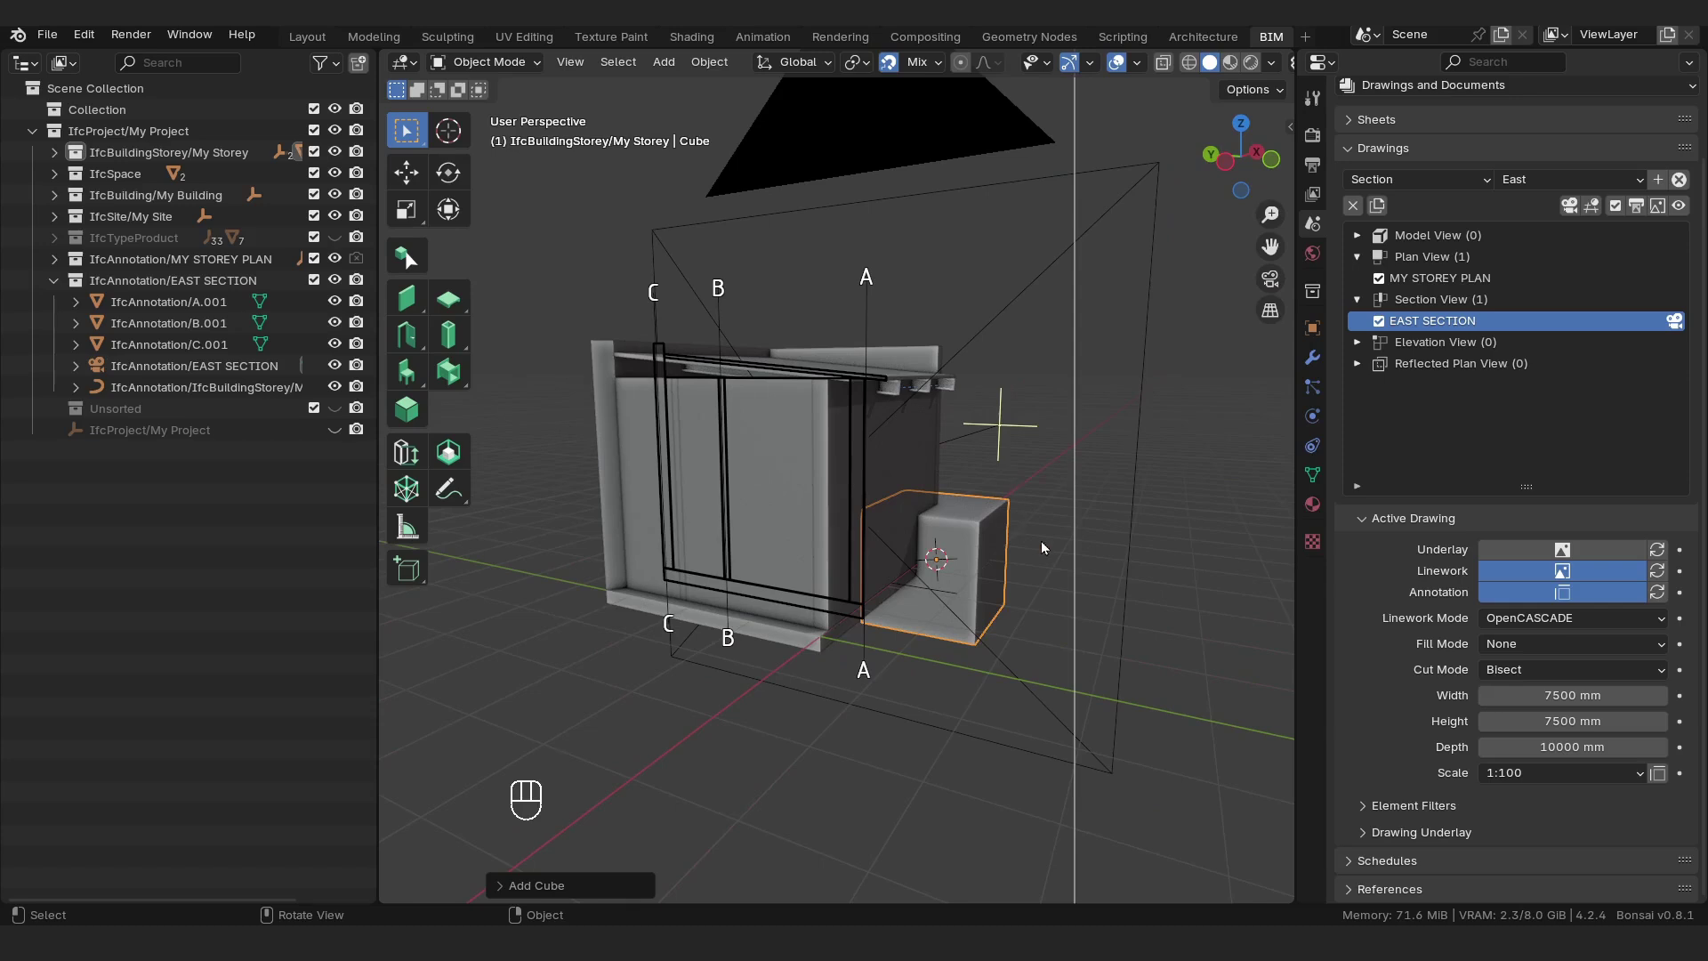
Edit the cube's mesh and lower all its geometry until its top is level with the 3D cursor.
key("Tab")
key("a")
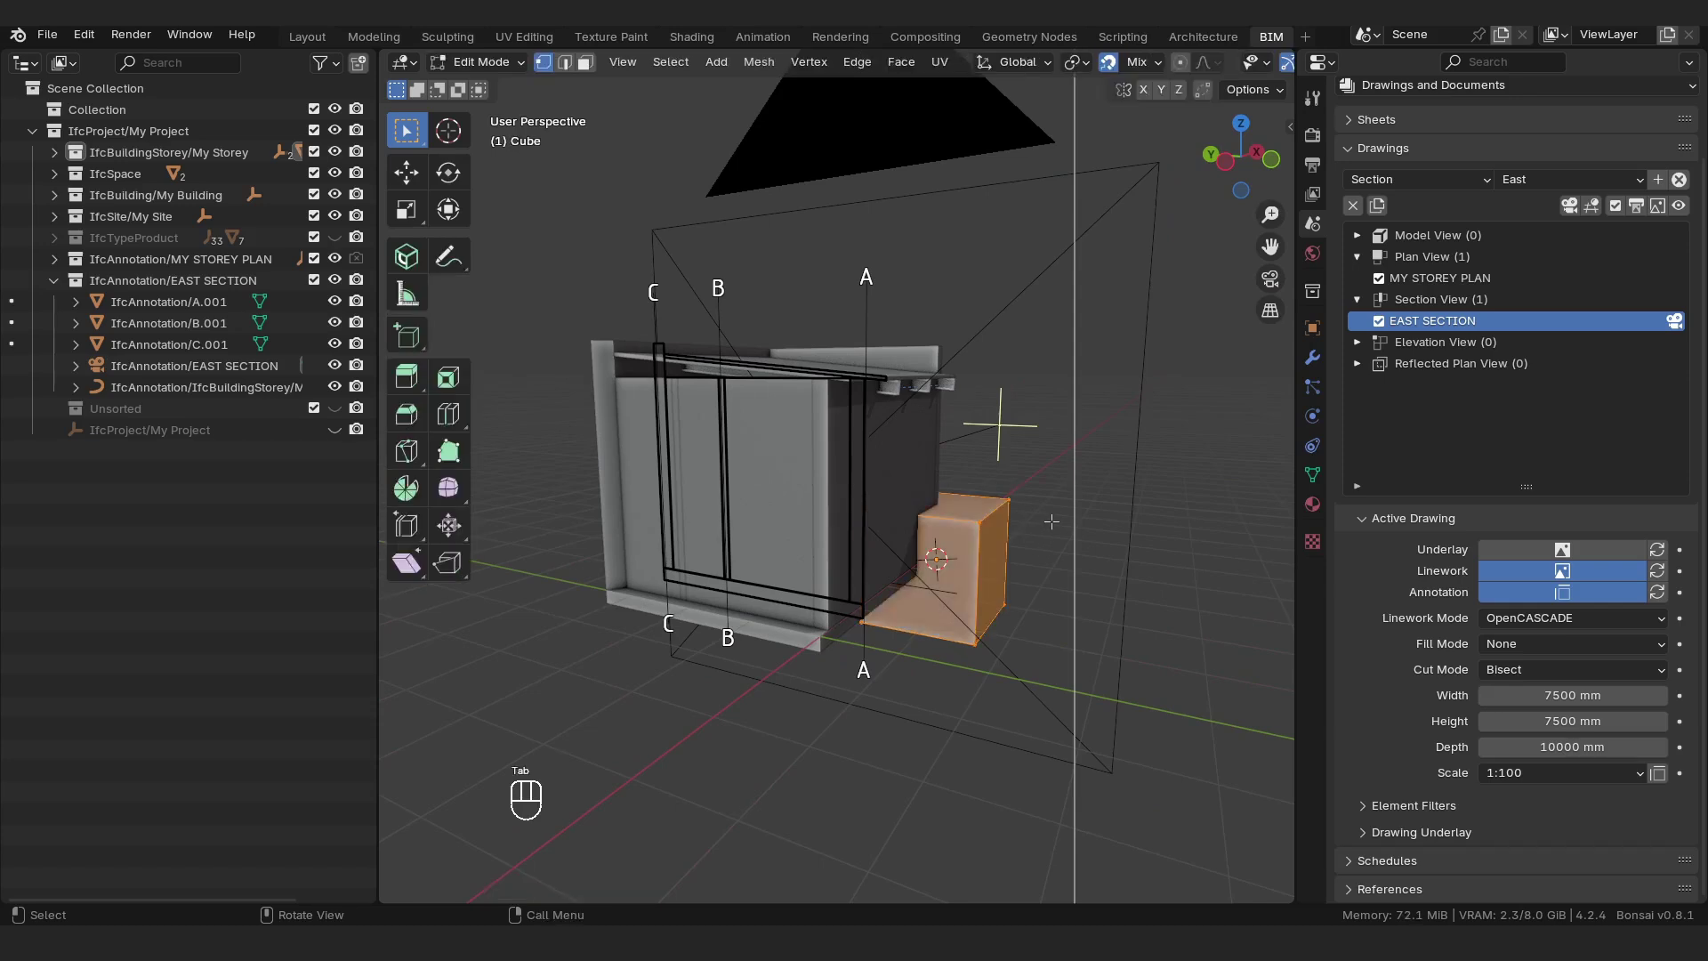
key("g")
left_click(952, 703)
key("g")
left_click(946, 625)
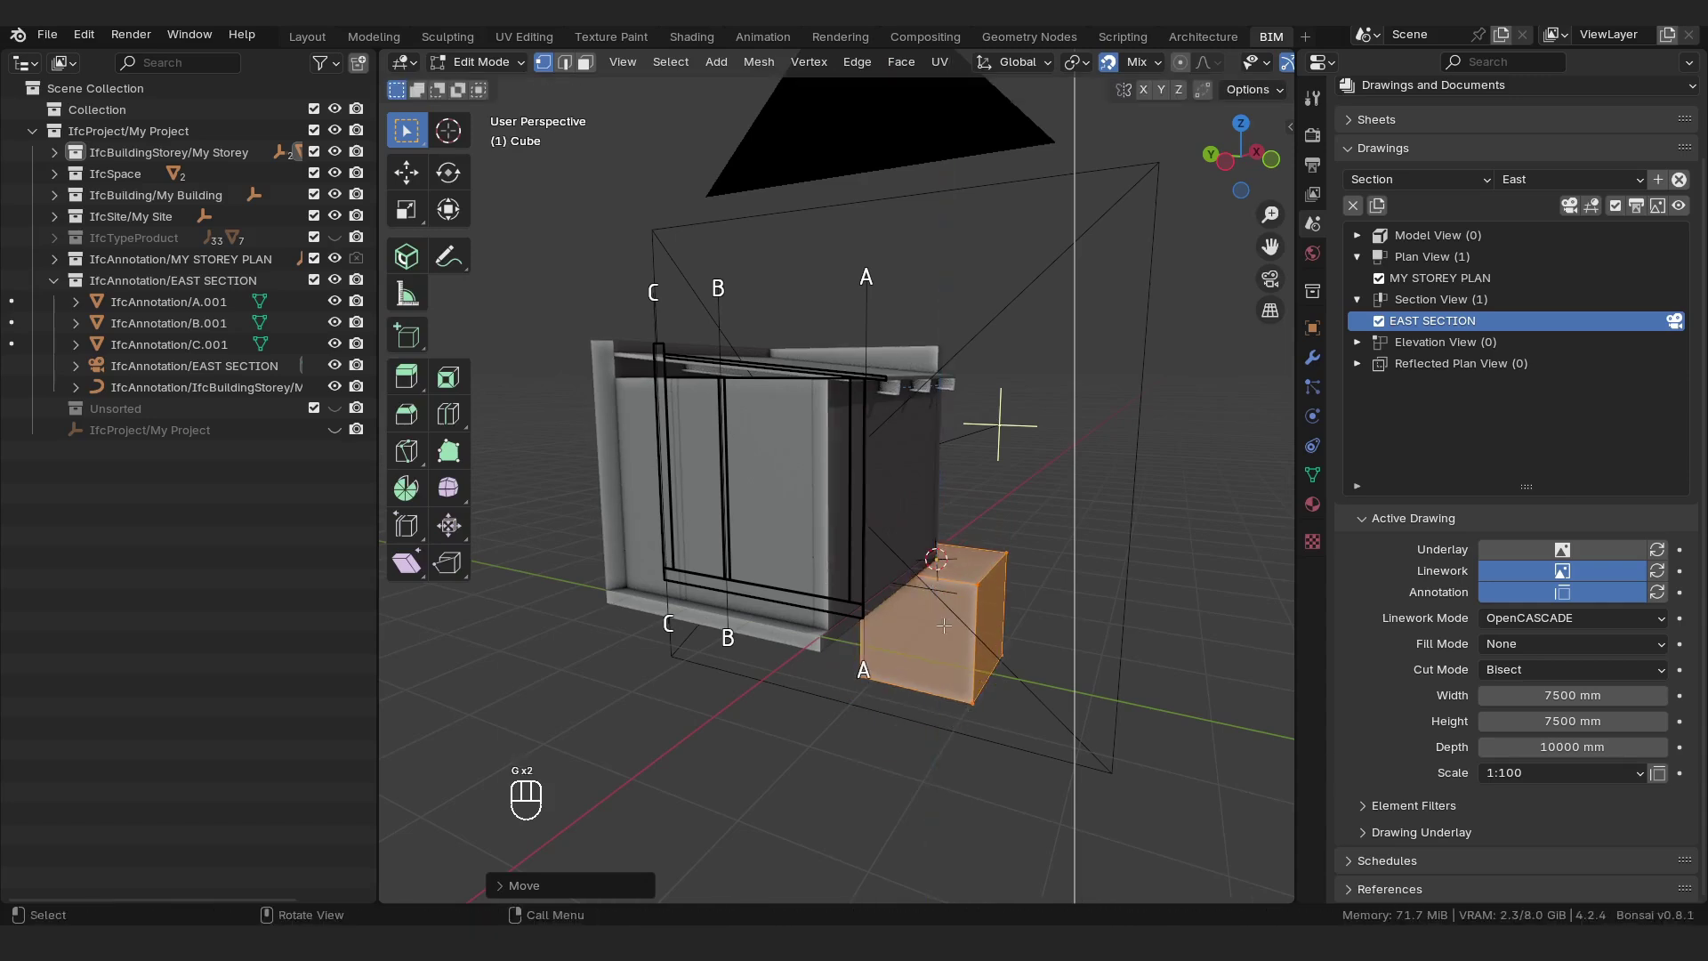
Using face selection, extend the cube's negative X face along the X axis until it reaches past the building.
key("3")
left_click(944, 626)
middle_click_drag(944, 625, 925, 614)
scroll(925, 614, "down", 4)
scroll(911, 604, "up", 2)
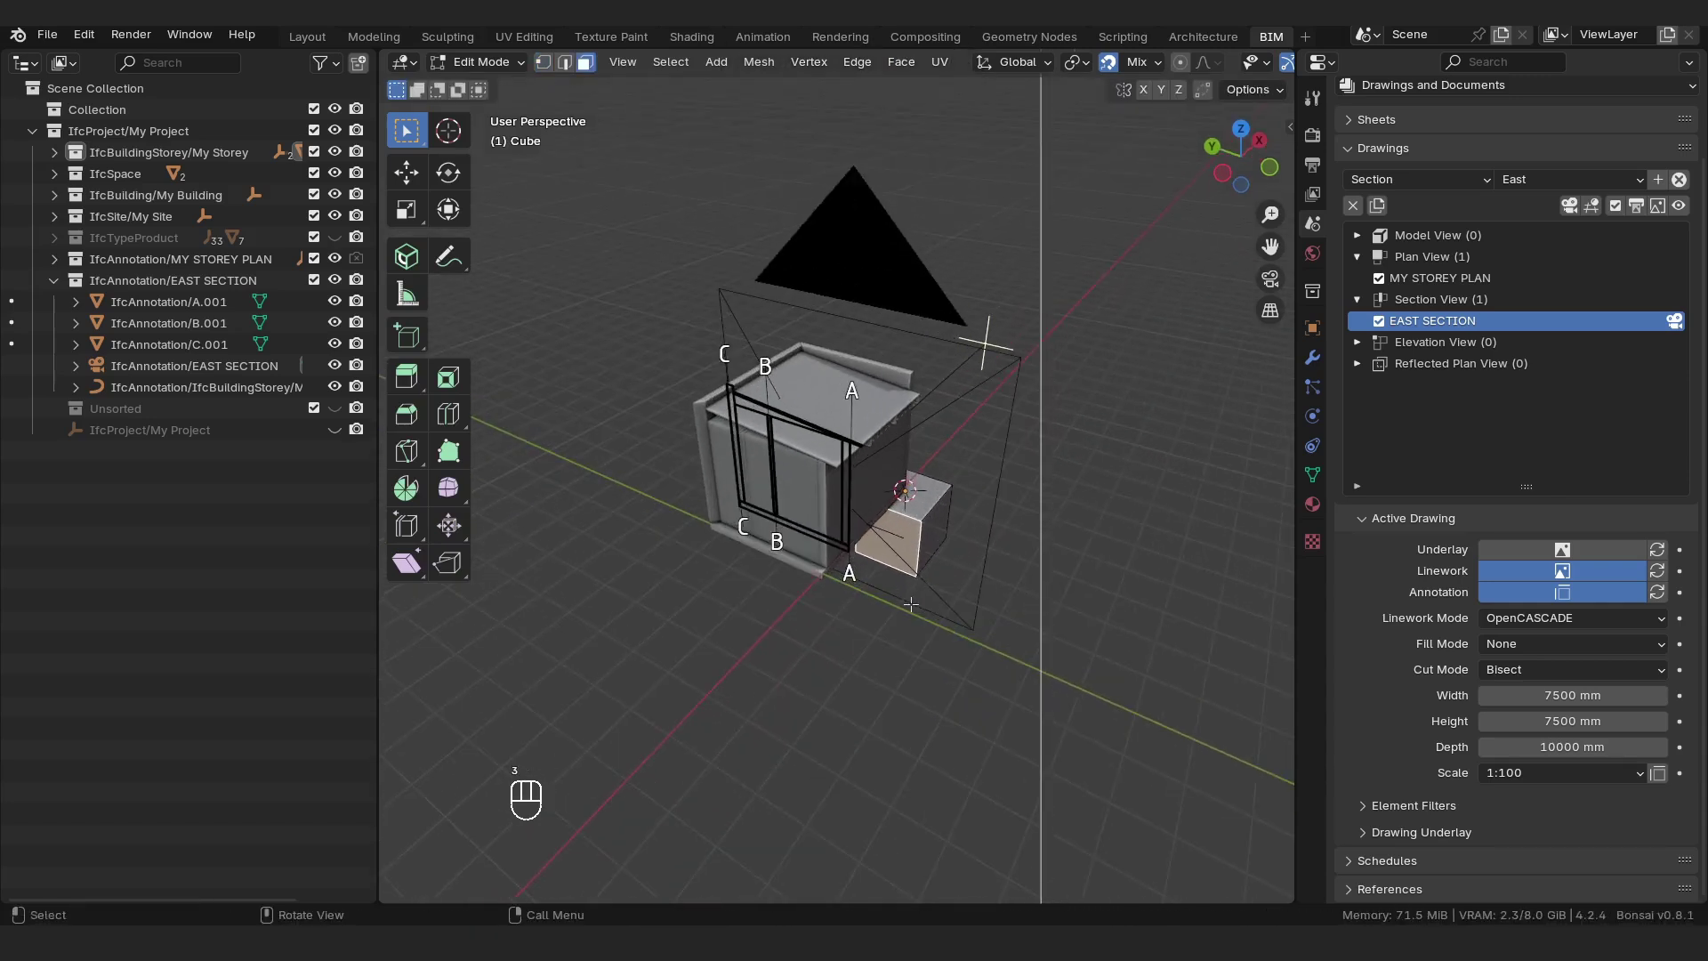
key("g")
key("x")
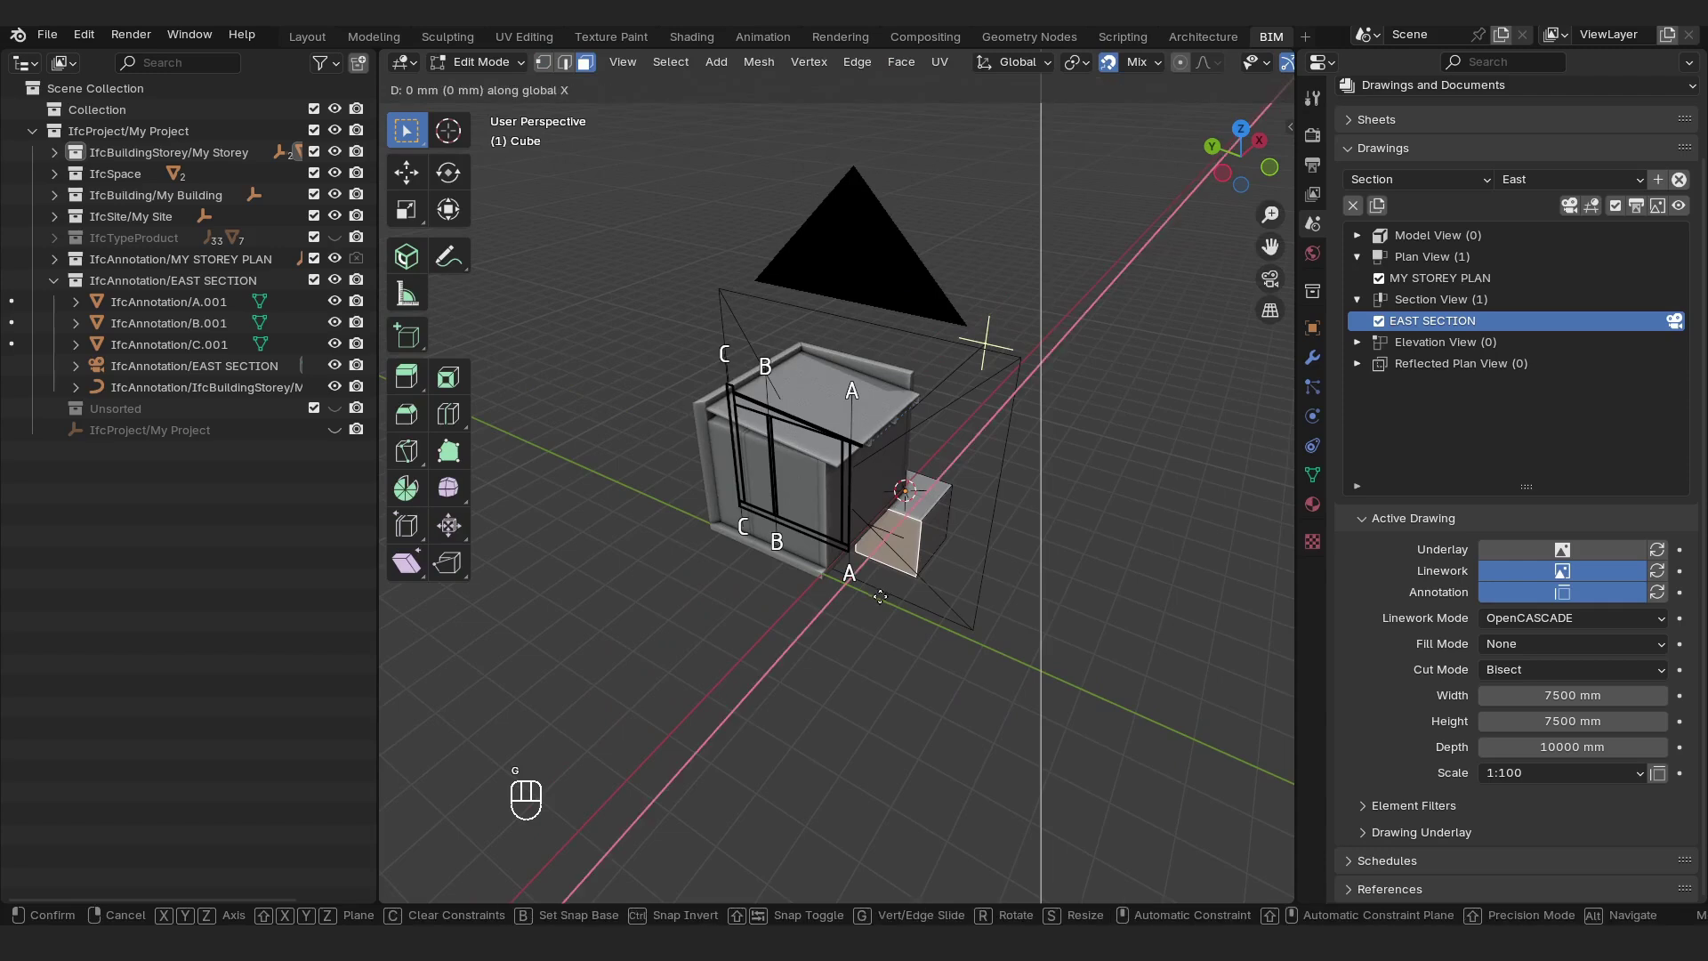
left_click(793, 583)
key("g")
key("x")
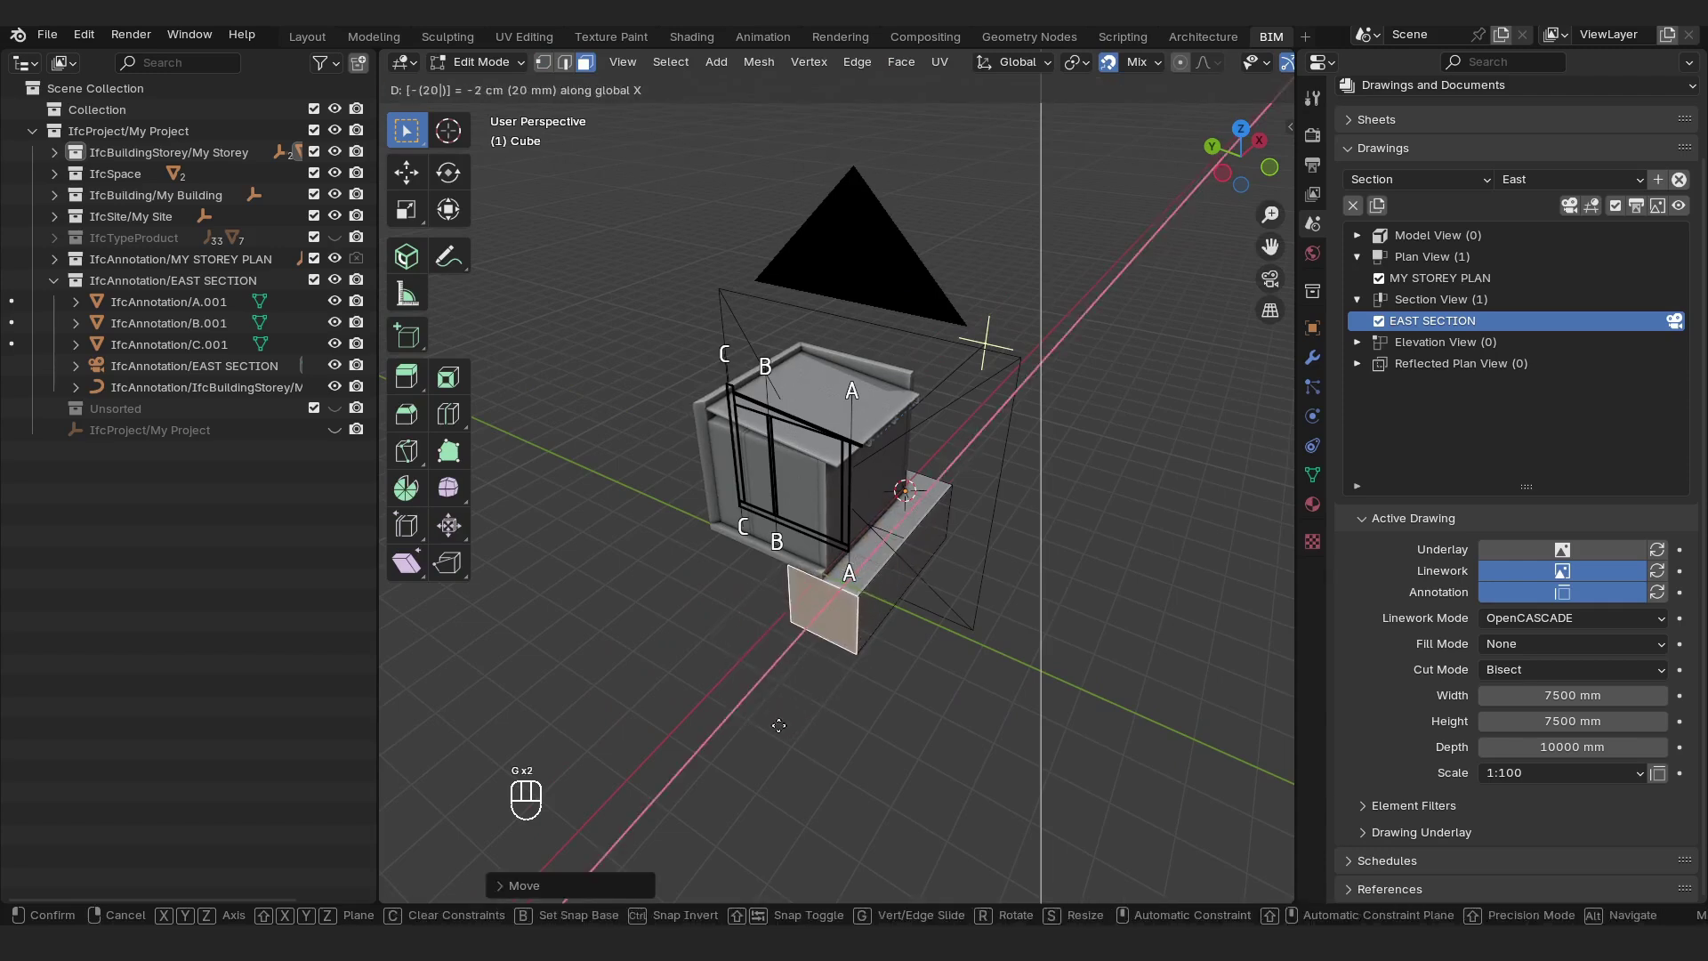
left_click(778, 726)
Extend the block's opposite face in positive X past the building, ending with a further move of about 1650 mm.
middle_click_drag(978, 659, 881, 712)
key("g")
key("x")
left_click(909, 609)
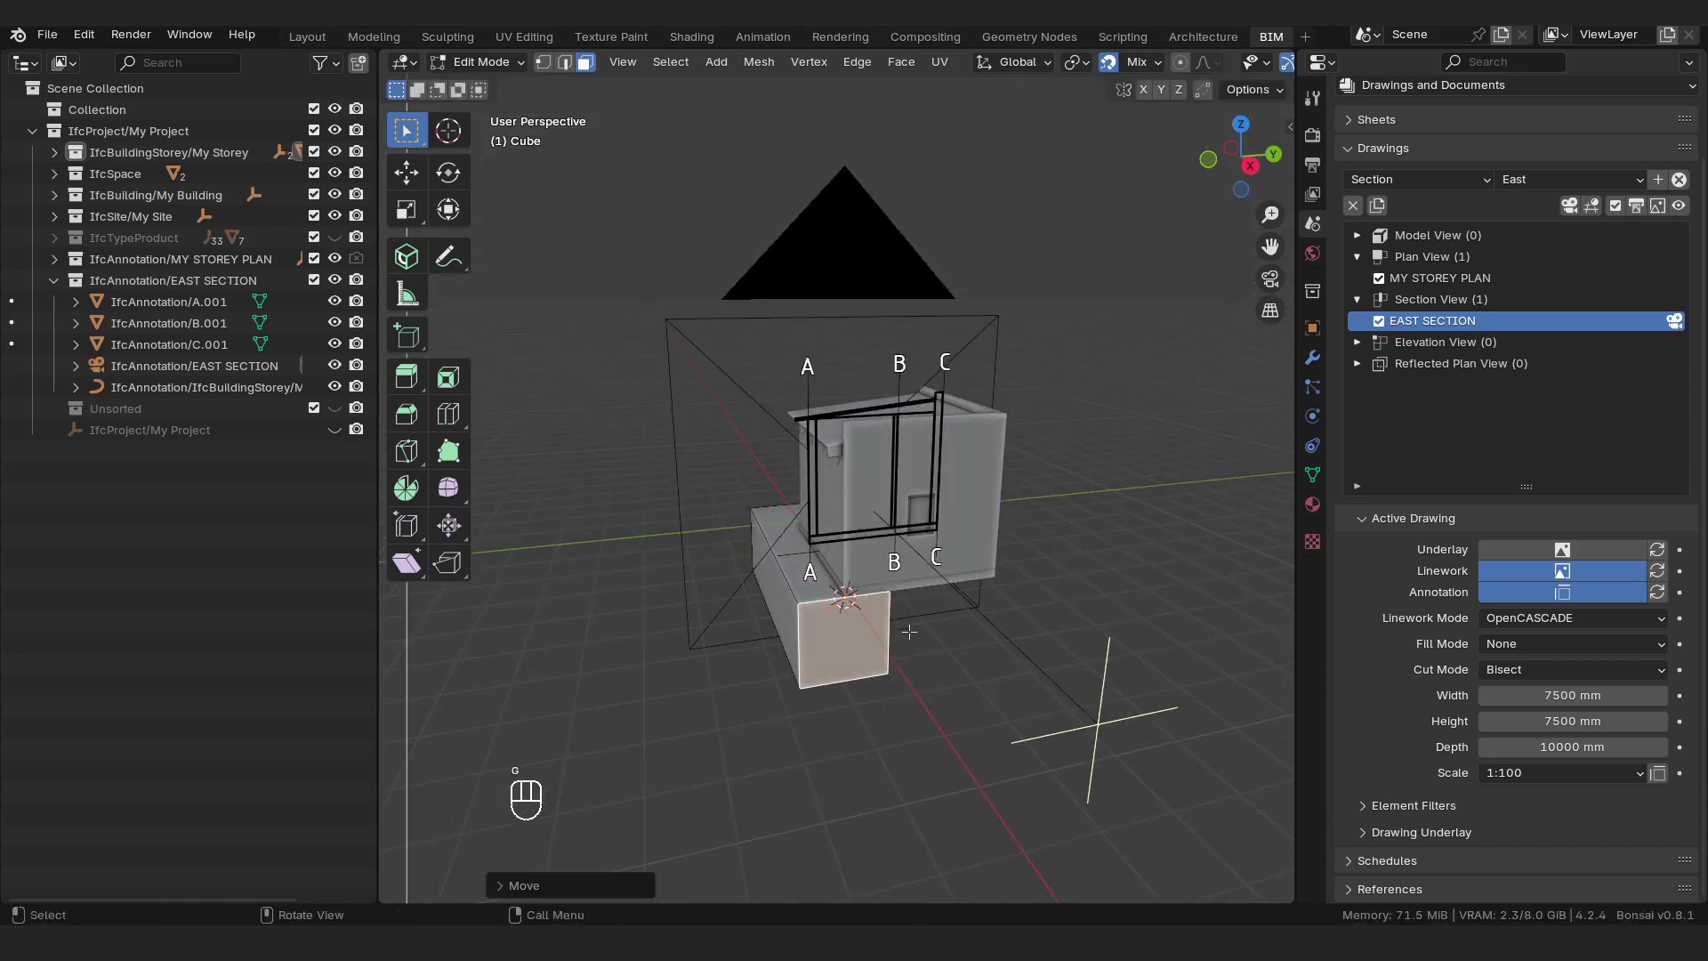
key("g")
key("x")
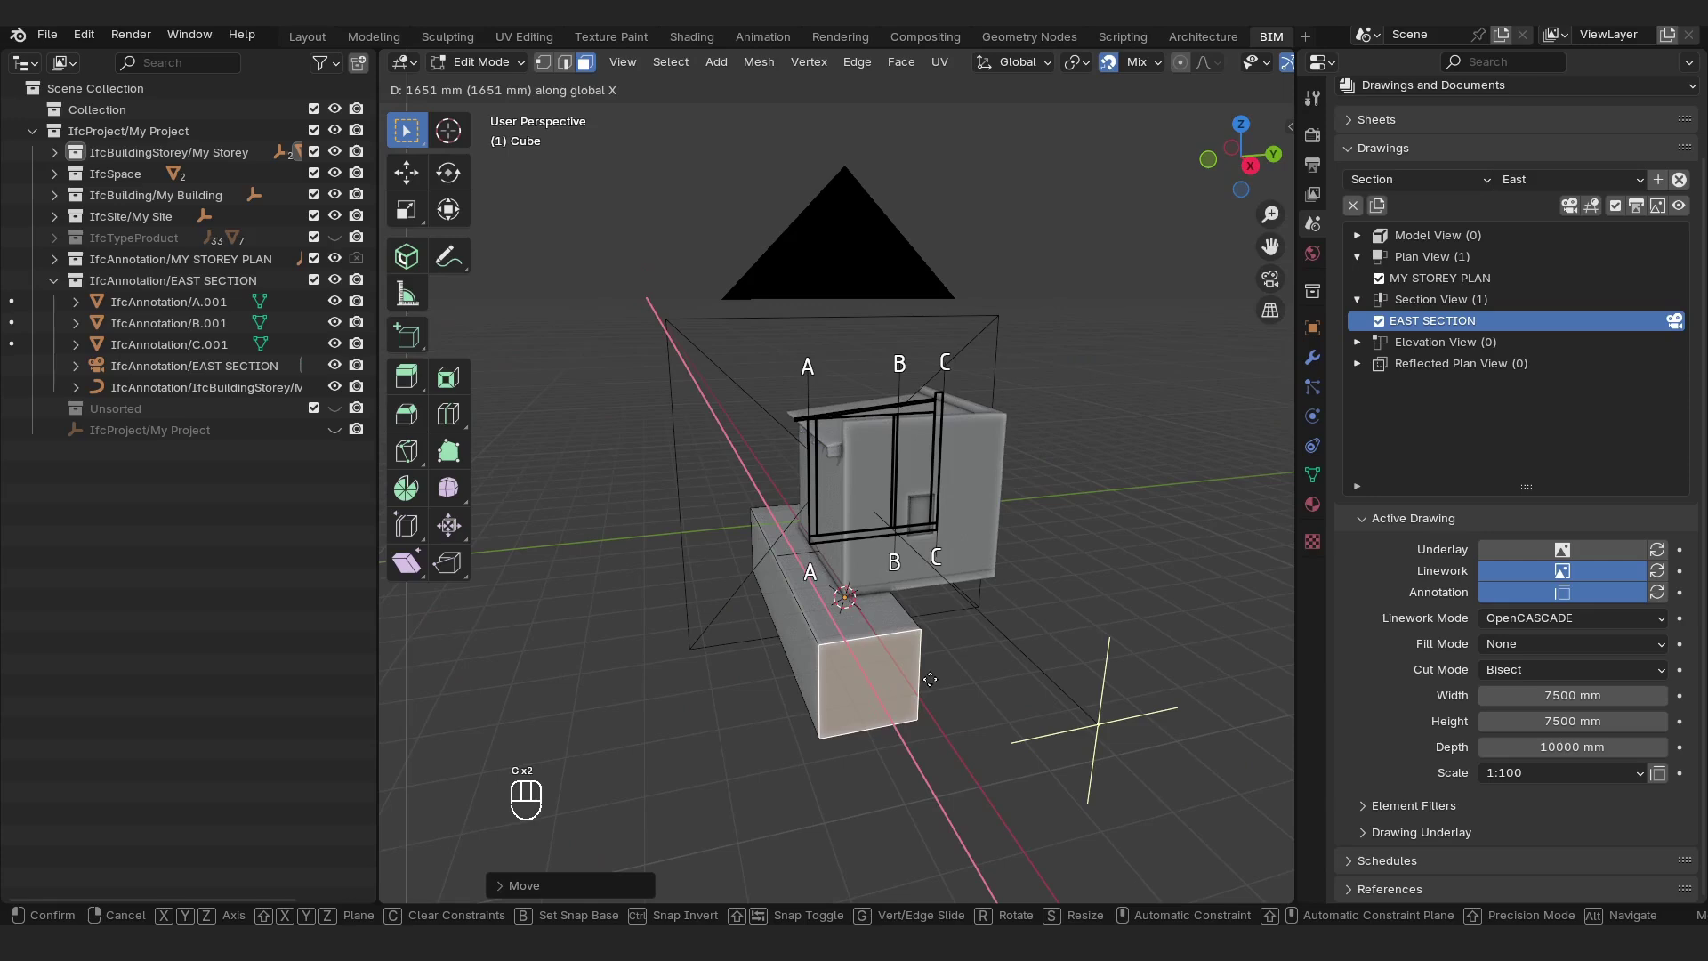
left_click(930, 678)
middle_click_drag(1021, 644, 987, 501)
key("g")
key("y")
right_click(877, 617)
Extend the block's positive Y face along the Y axis to line up with the outer wall at gridline C.
key("g")
key("y")
left_click(906, 579)
In the section's camera view, move the block's negative Y face by -3500 mm along Y, beyond the camera frame.
key("KP_0")
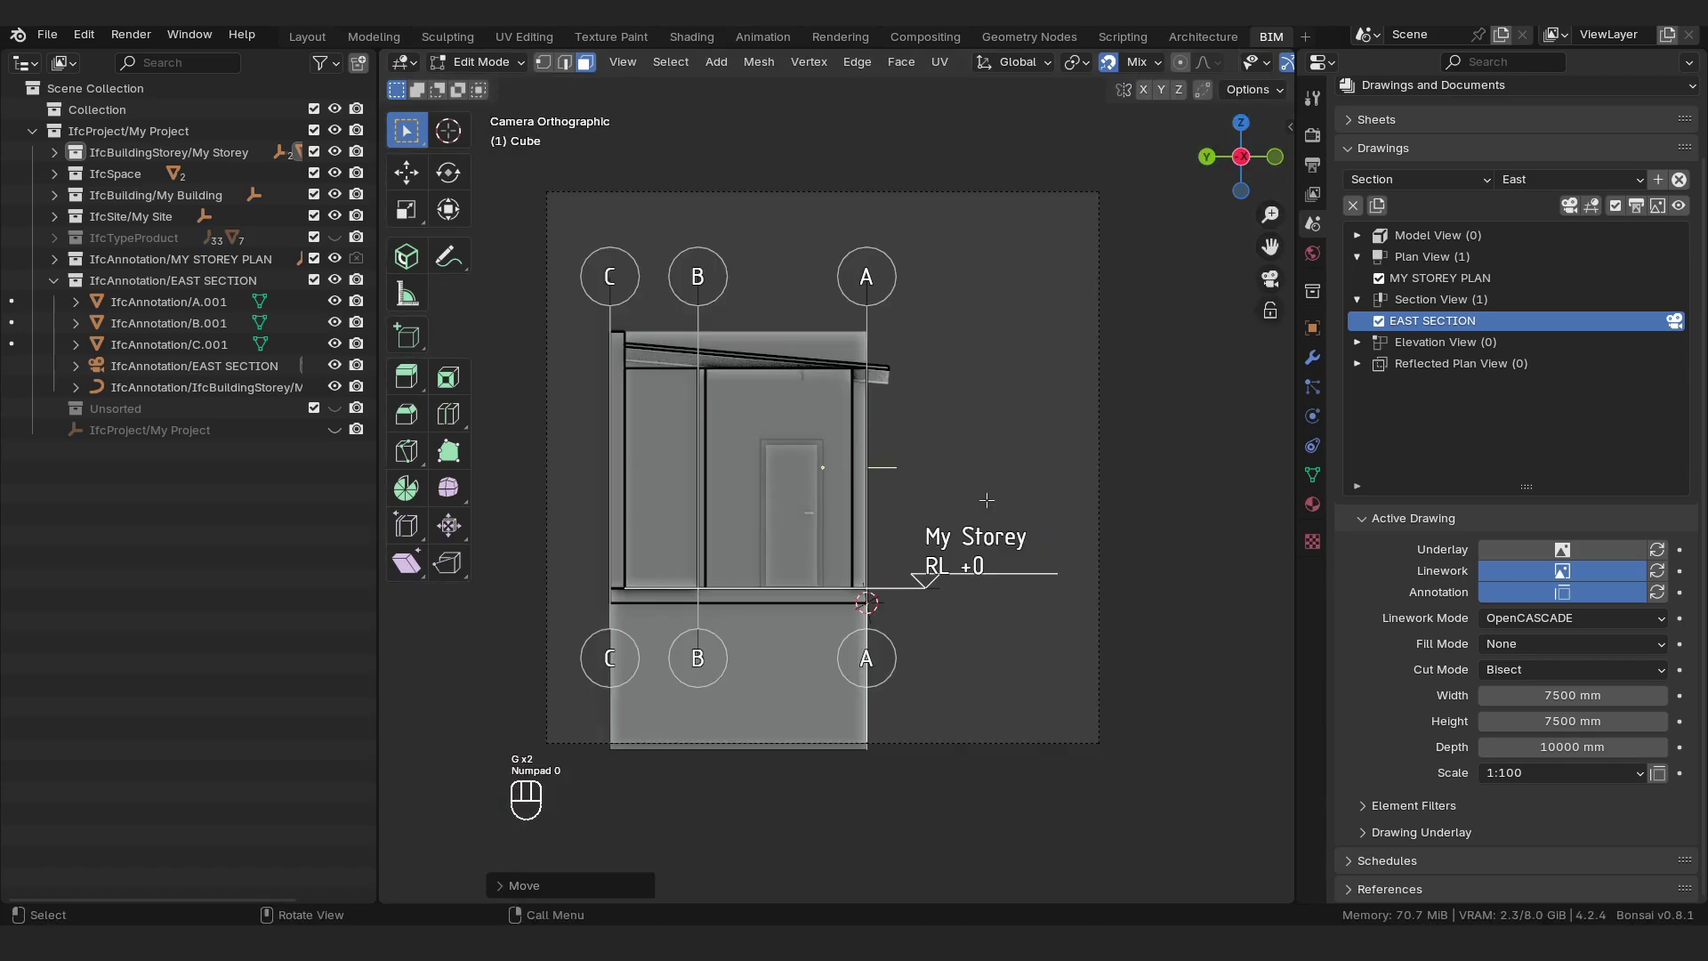
key("g")
key("y")
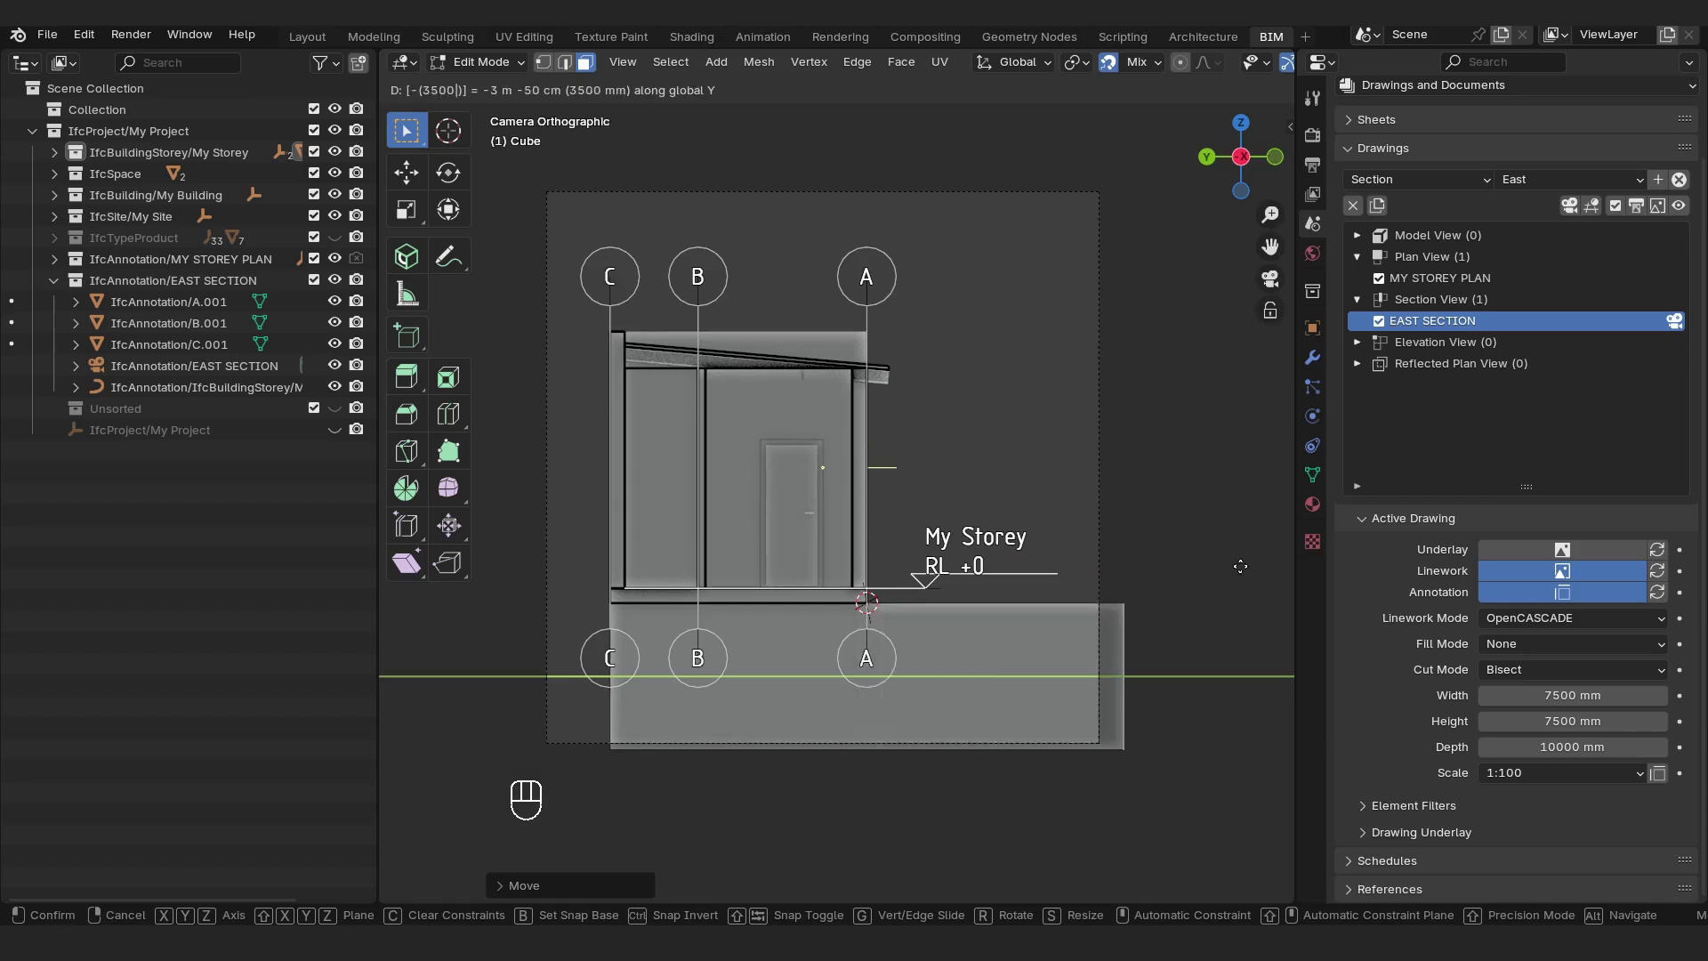
left_click(1240, 566)
Move the block's positive Y face 1000 mm along Y past the camera frame and finish editing the mesh.
middle_click_drag(691, 659, 856, 652)
scroll(856, 653, "down", 5)
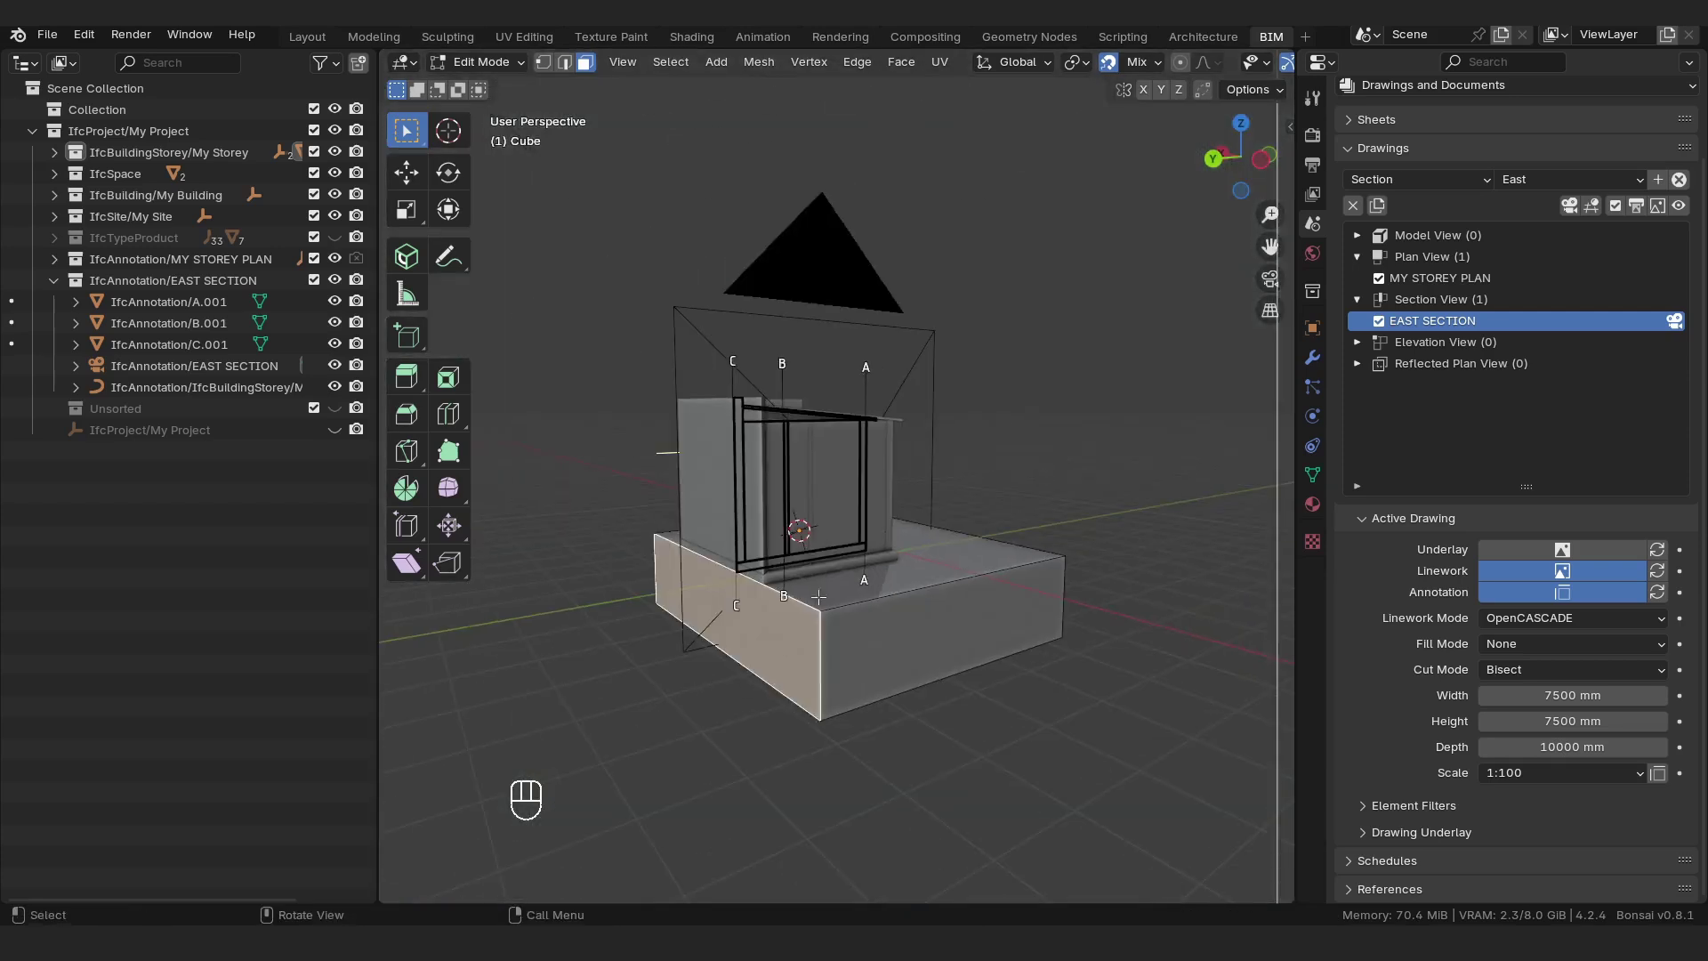
key("KP_0")
key("g")
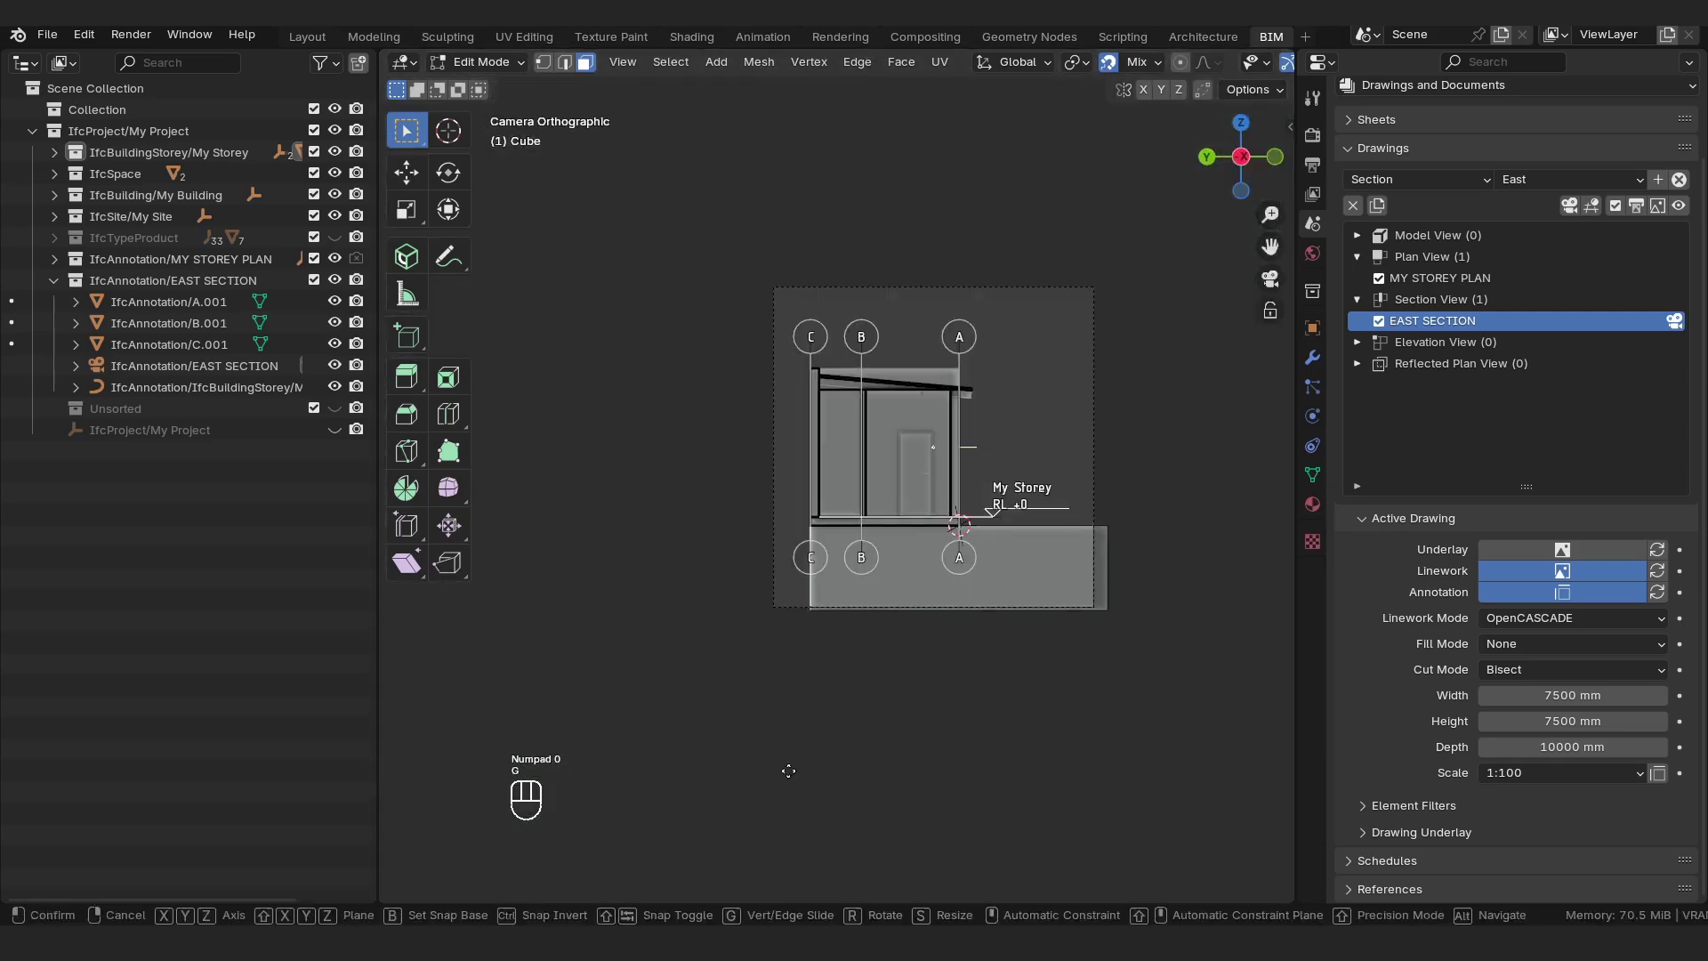
key("y")
type("10000")
key("BackSpace")
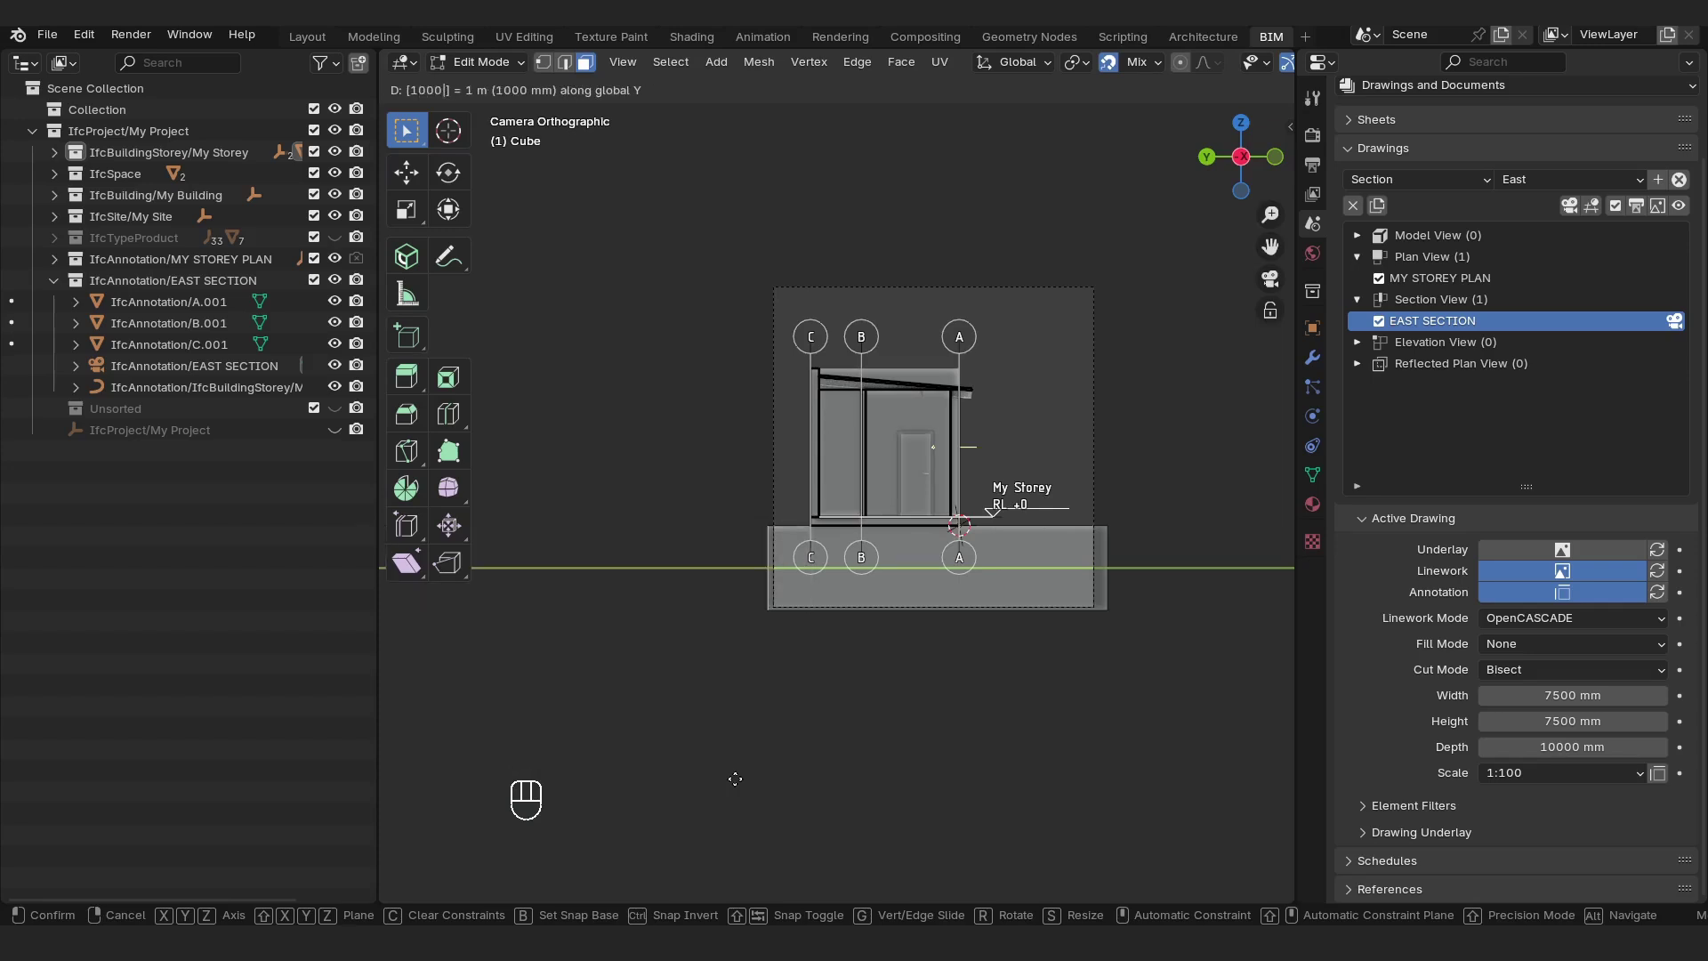
key("Return")
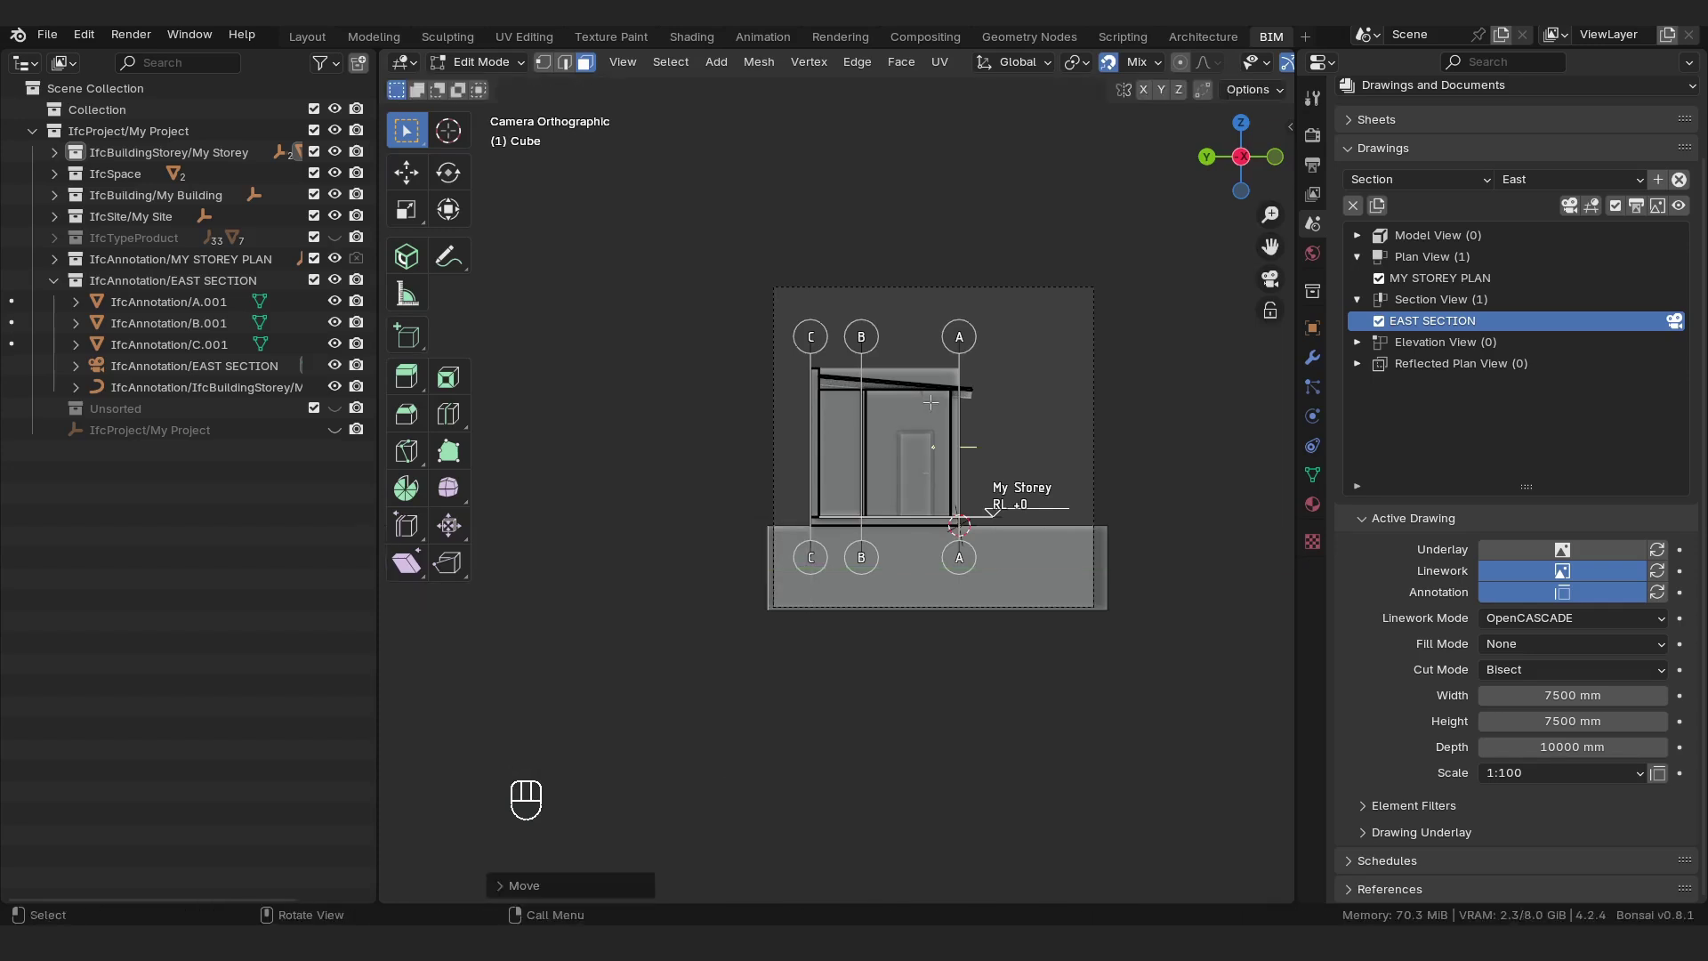
scroll(931, 402, "up", 2)
key("Tab")
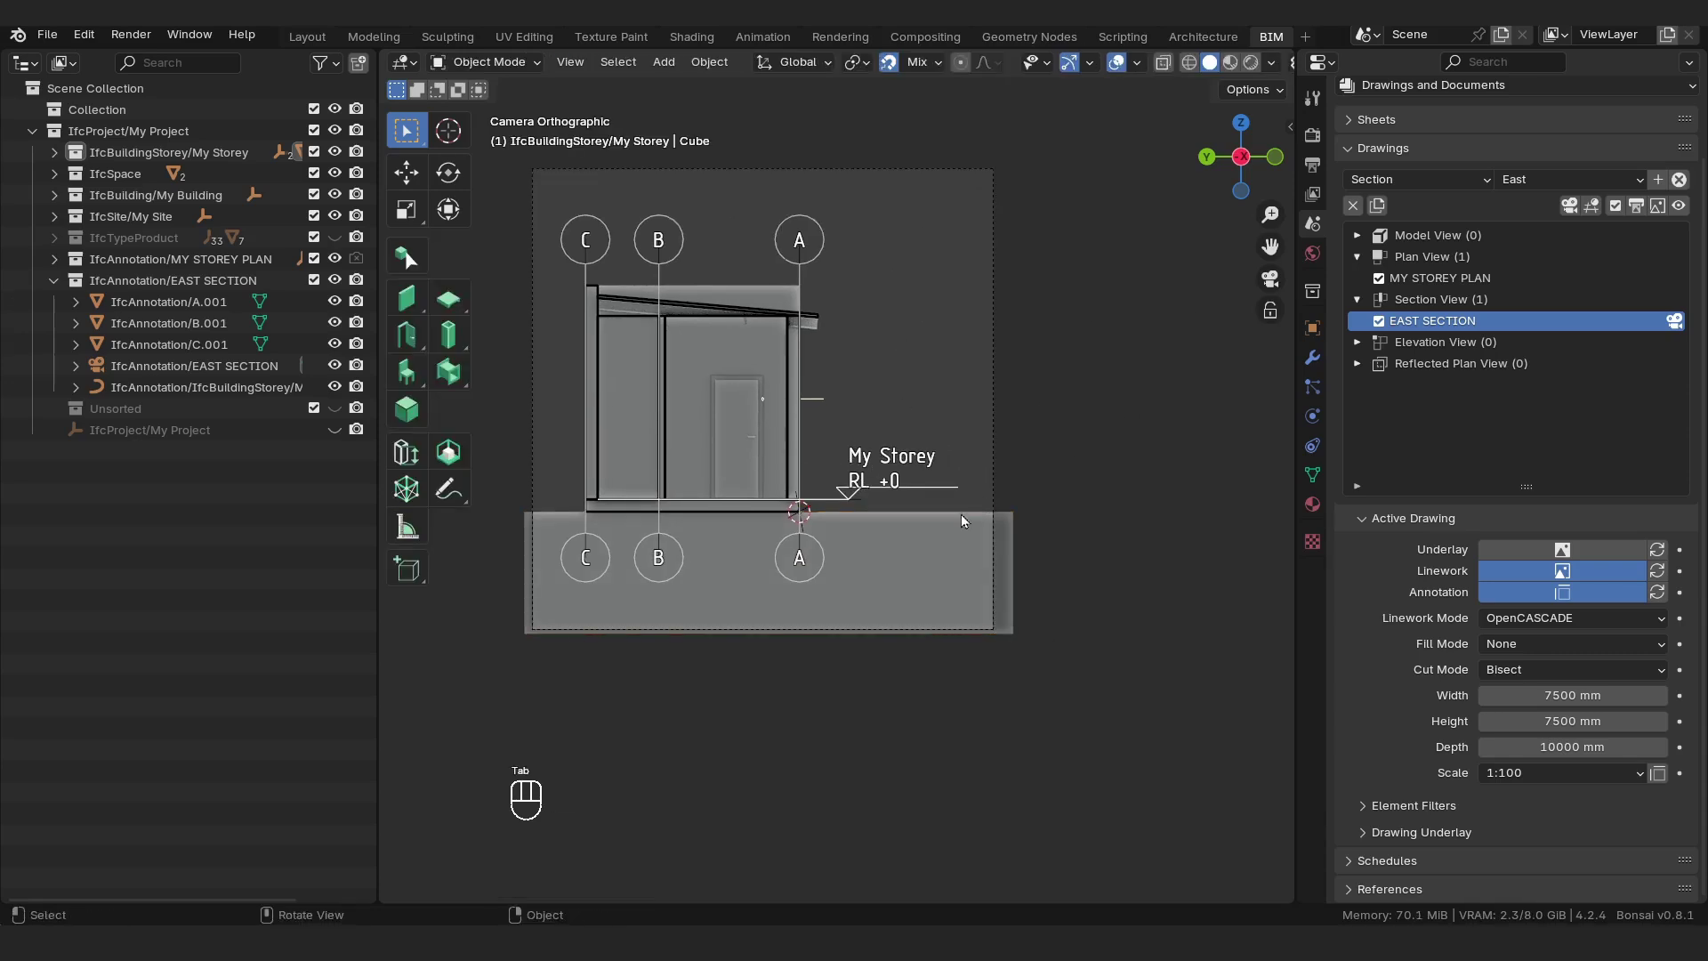
Check the ground block in a perspective view, keep it selected, and open its object information.
middle_click_drag(961, 515, 1088, 535)
middle_click_drag(496, 472, 1075, 578)
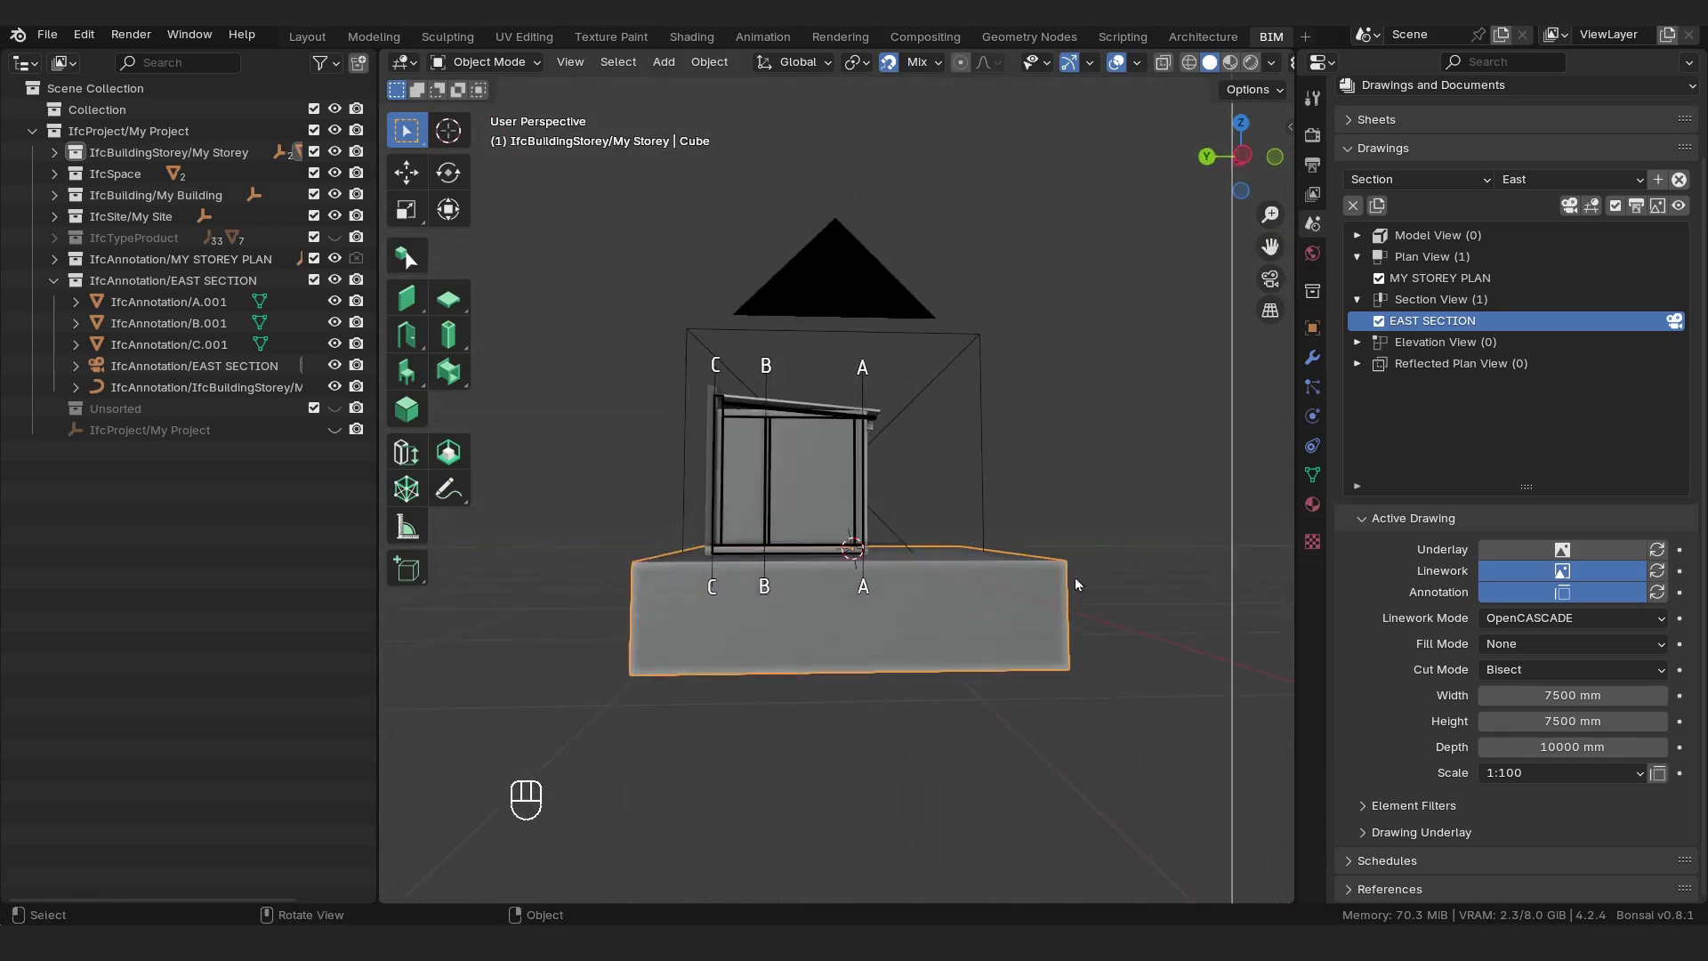
middle_click_drag(927, 563, 1084, 628)
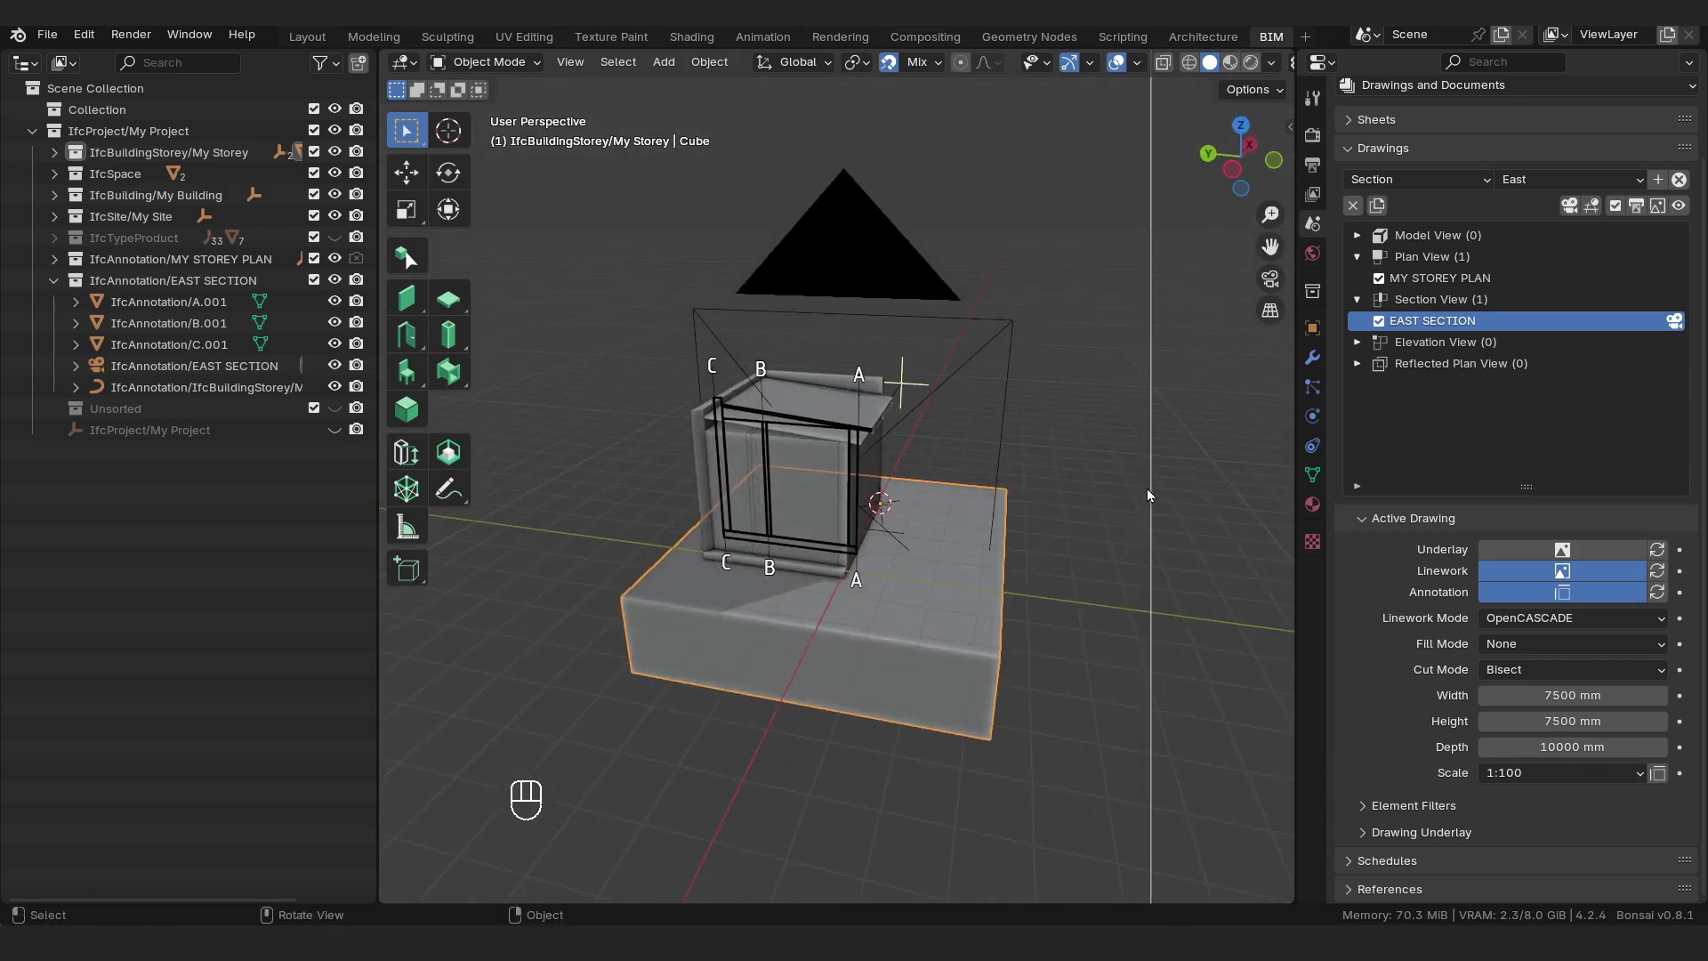
left_click(1072, 356)
left_click(943, 703)
scroll(1344, 184, "up", 3)
left_click(1384, 132)
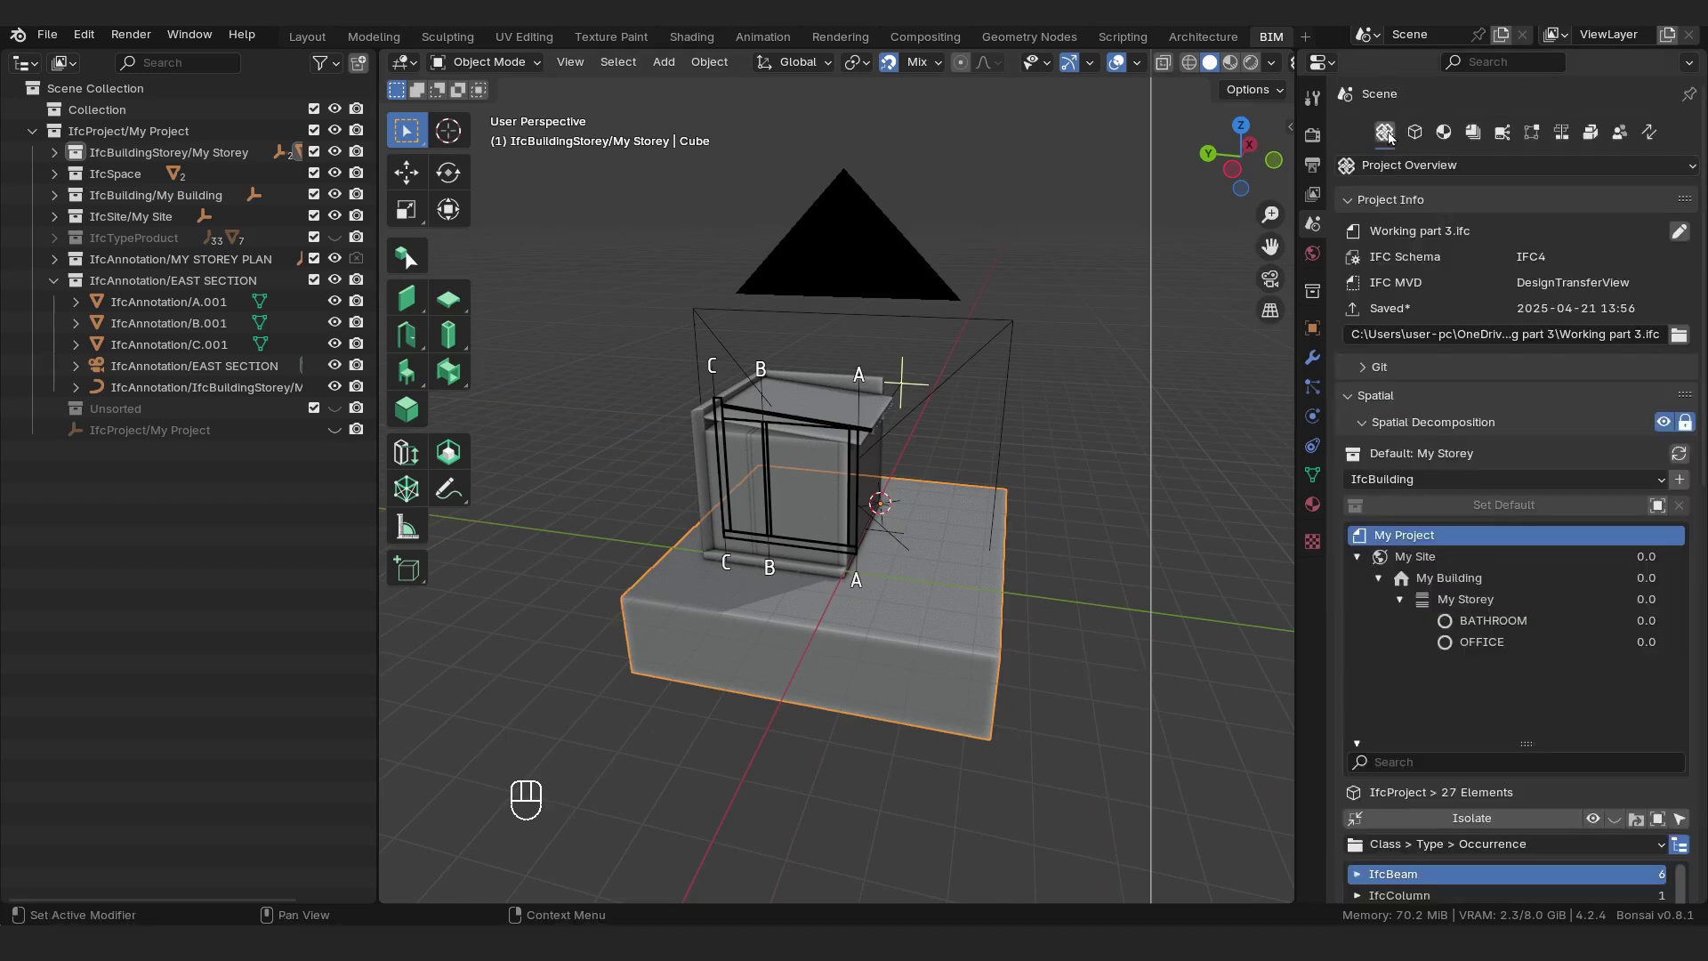
left_click(1415, 133)
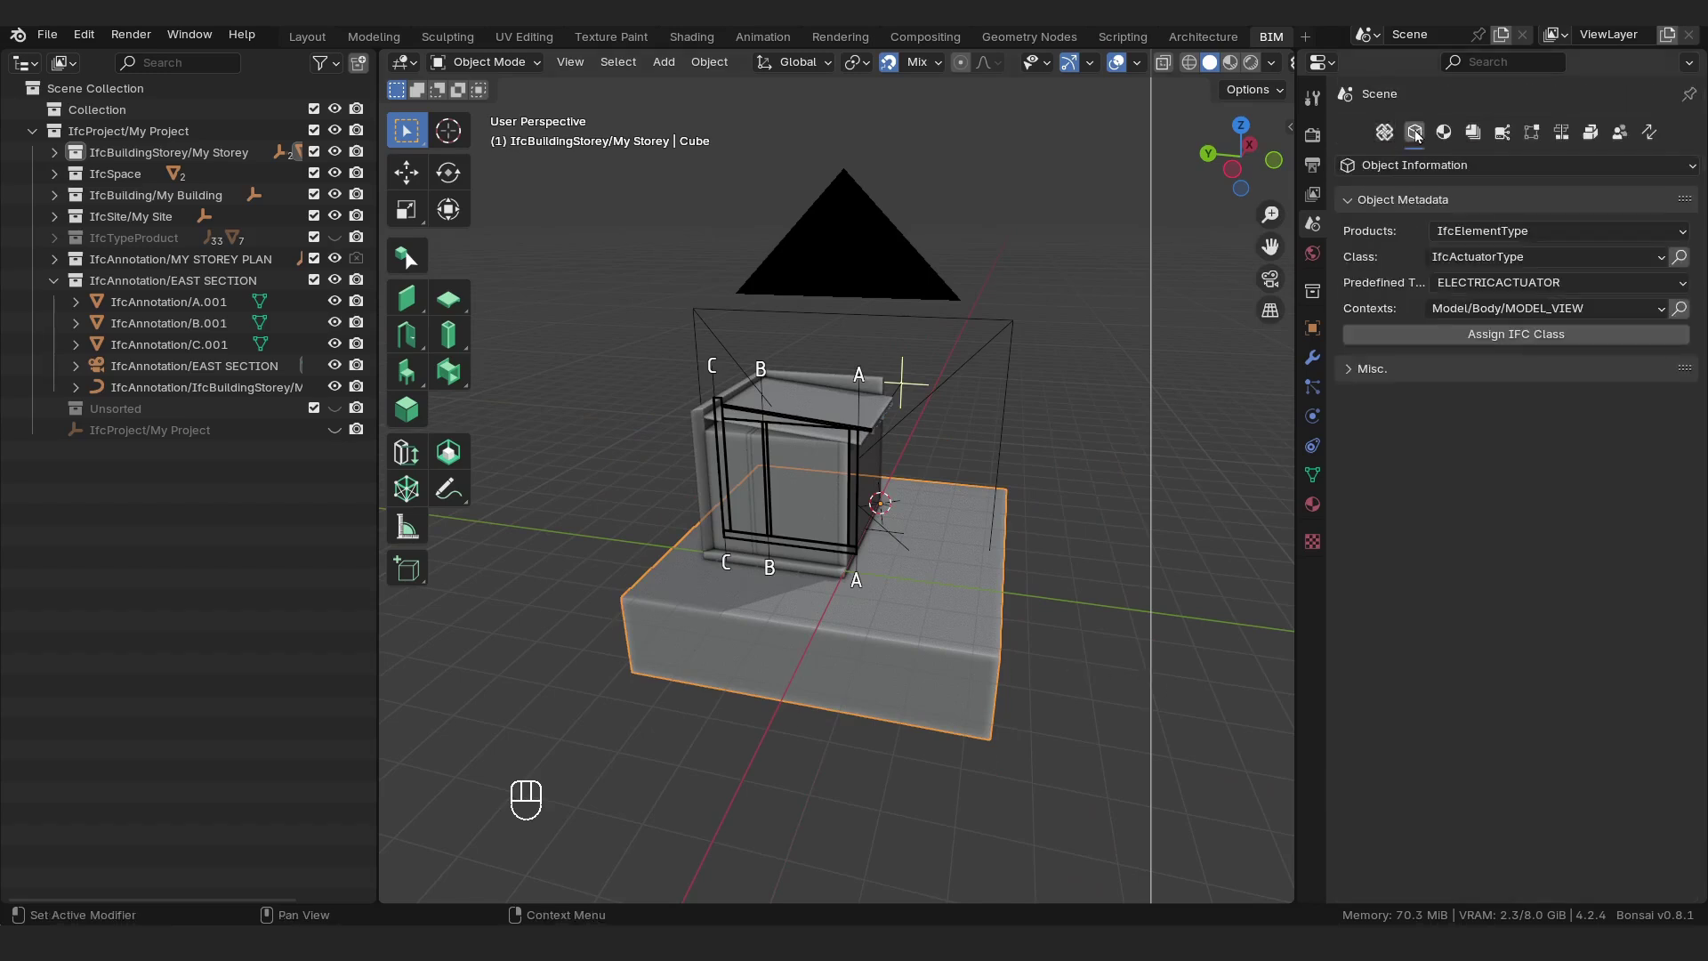
Assign the block the IfcElement class IfcGeographicElement with predefined type TERRAIN and the Model/Body/MODEL_VIEW context.
left_click(1551, 230)
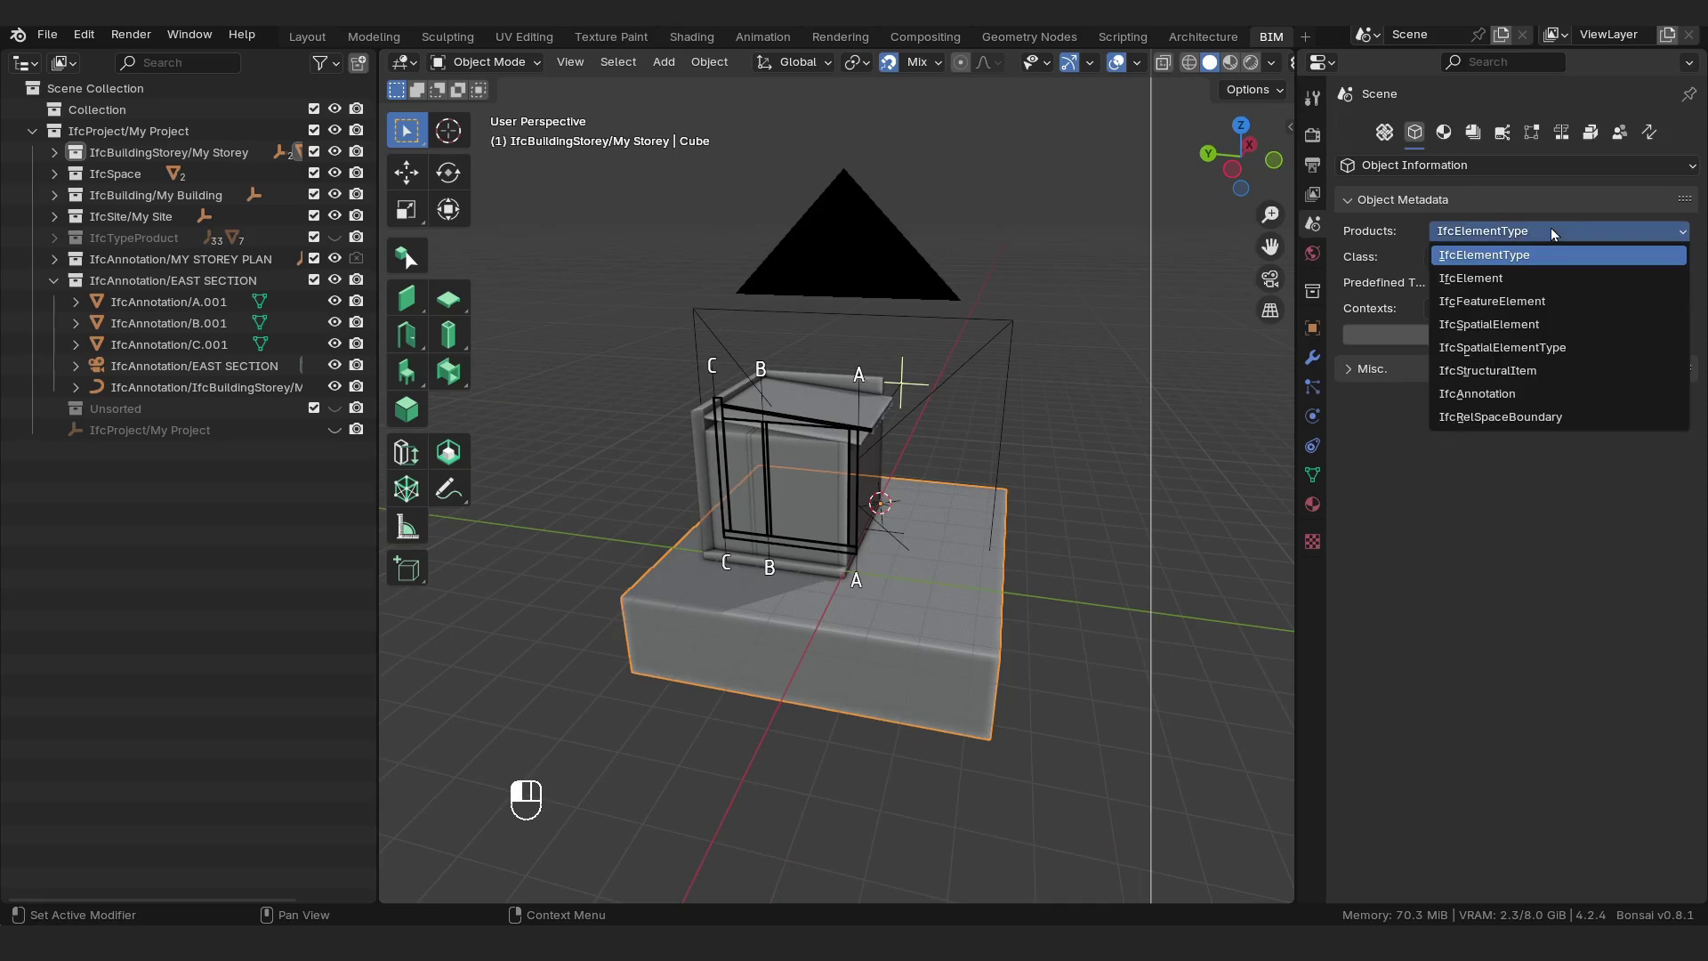
left_click(1513, 282)
left_click(1500, 258)
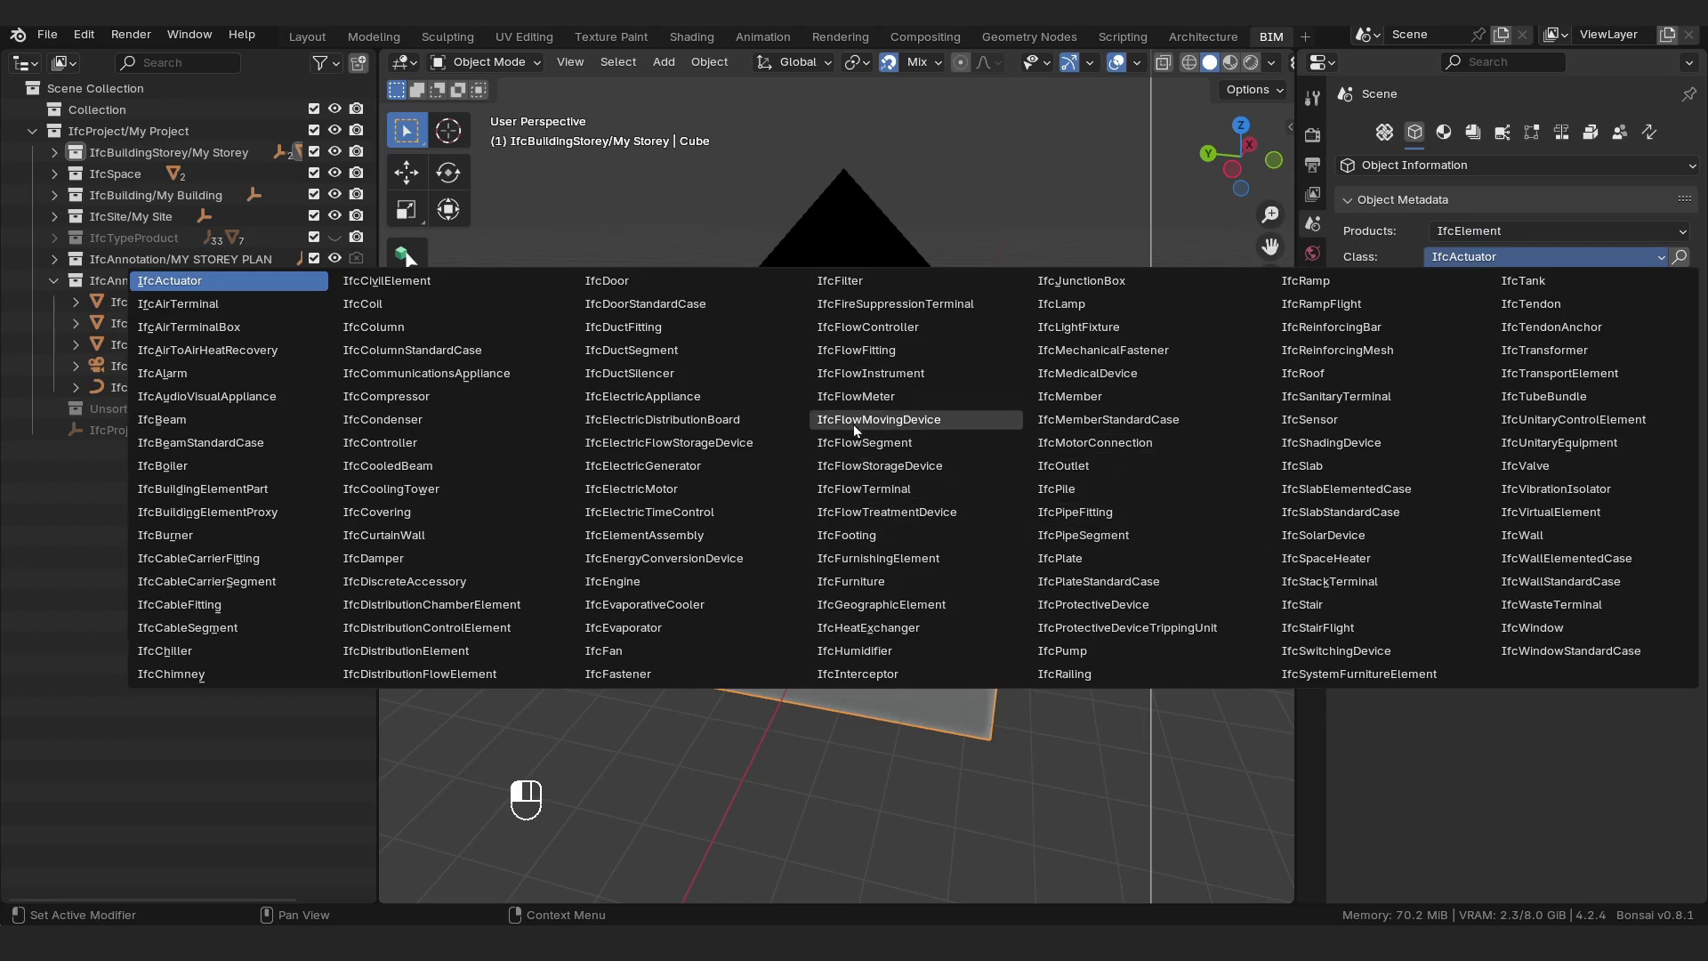
left_click(910, 612)
left_click(1495, 283)
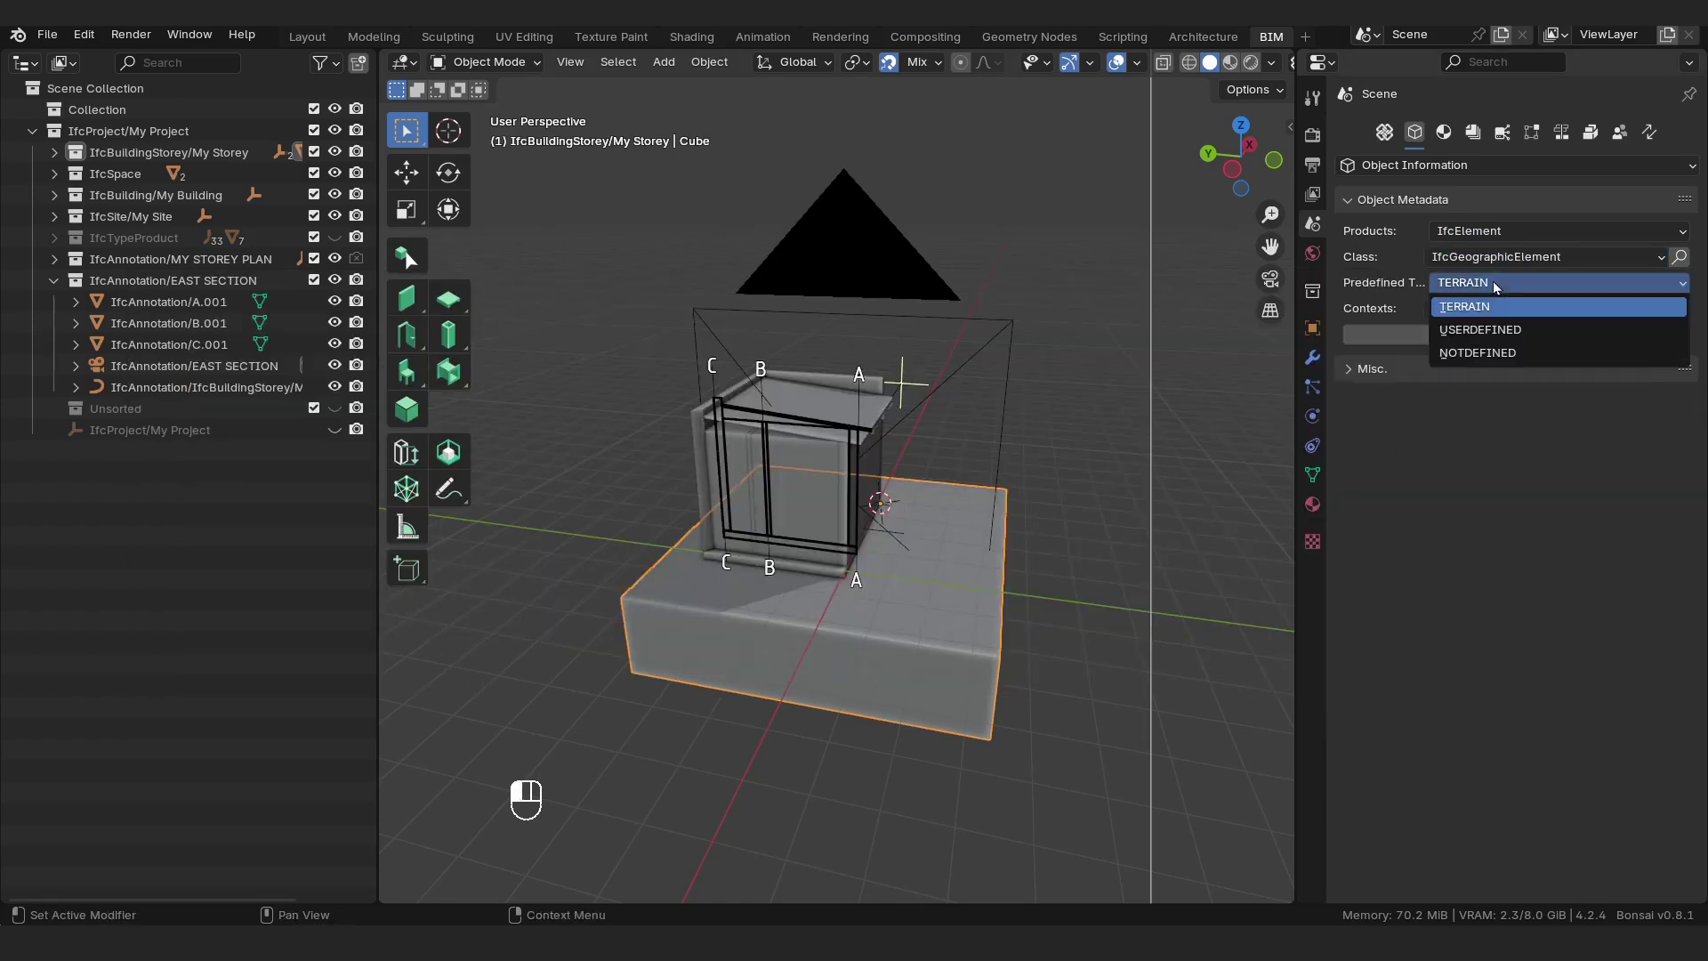
left_click(1492, 299)
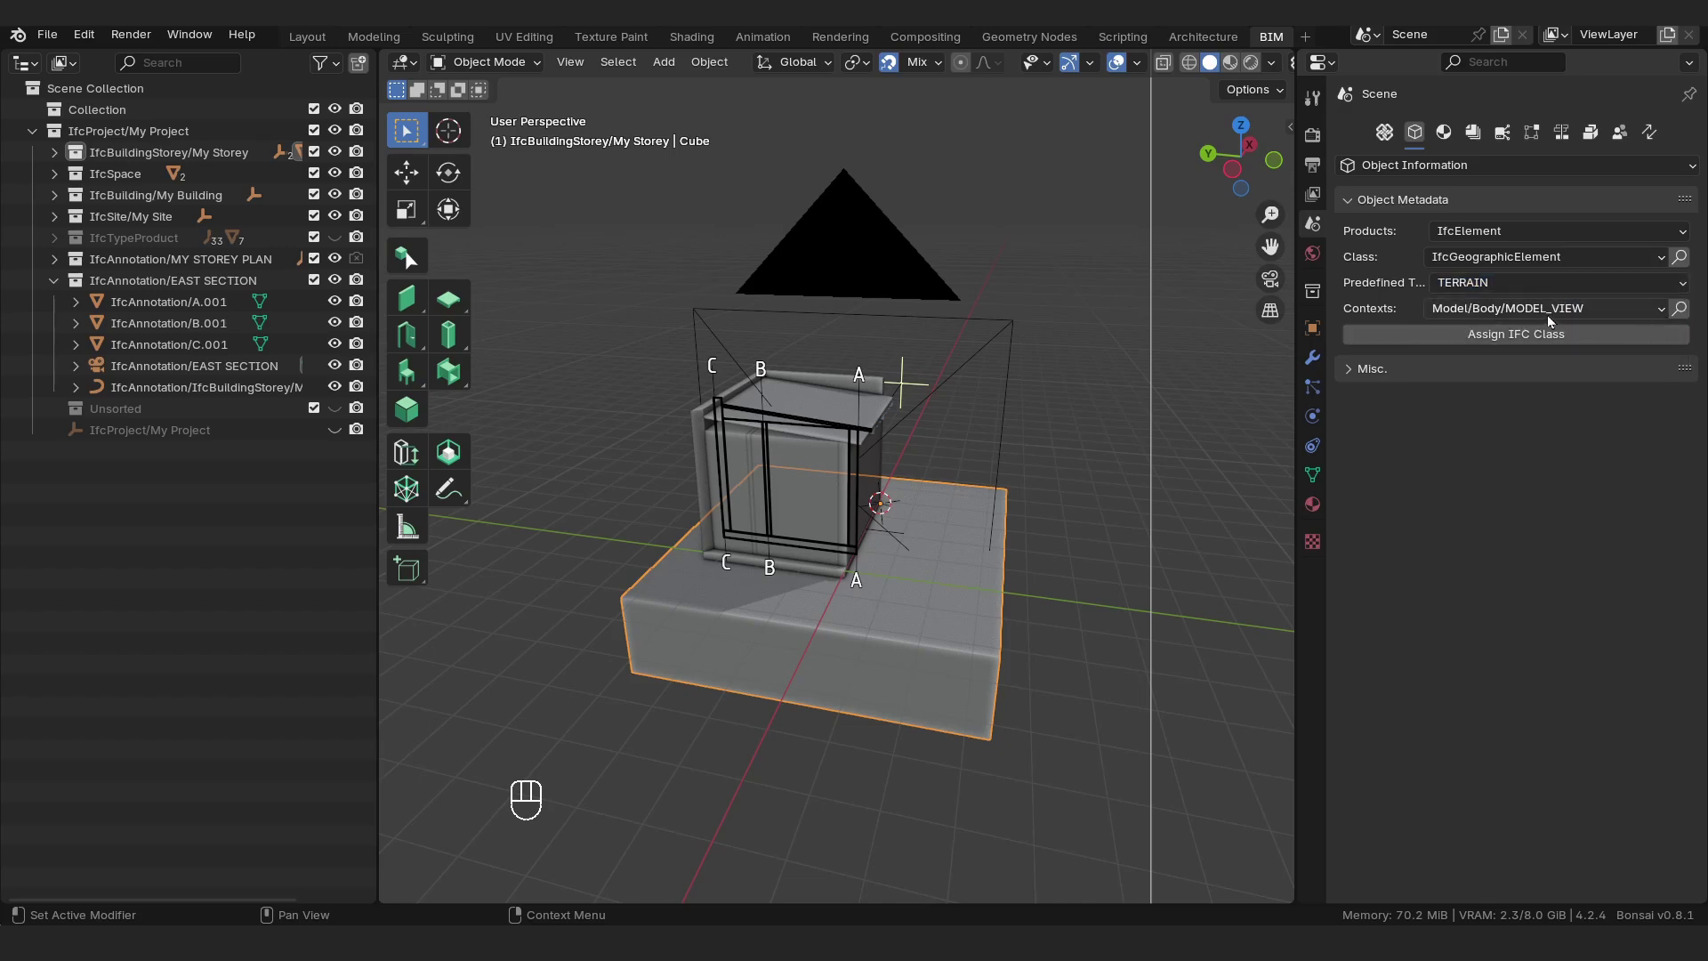
left_click(1484, 338)
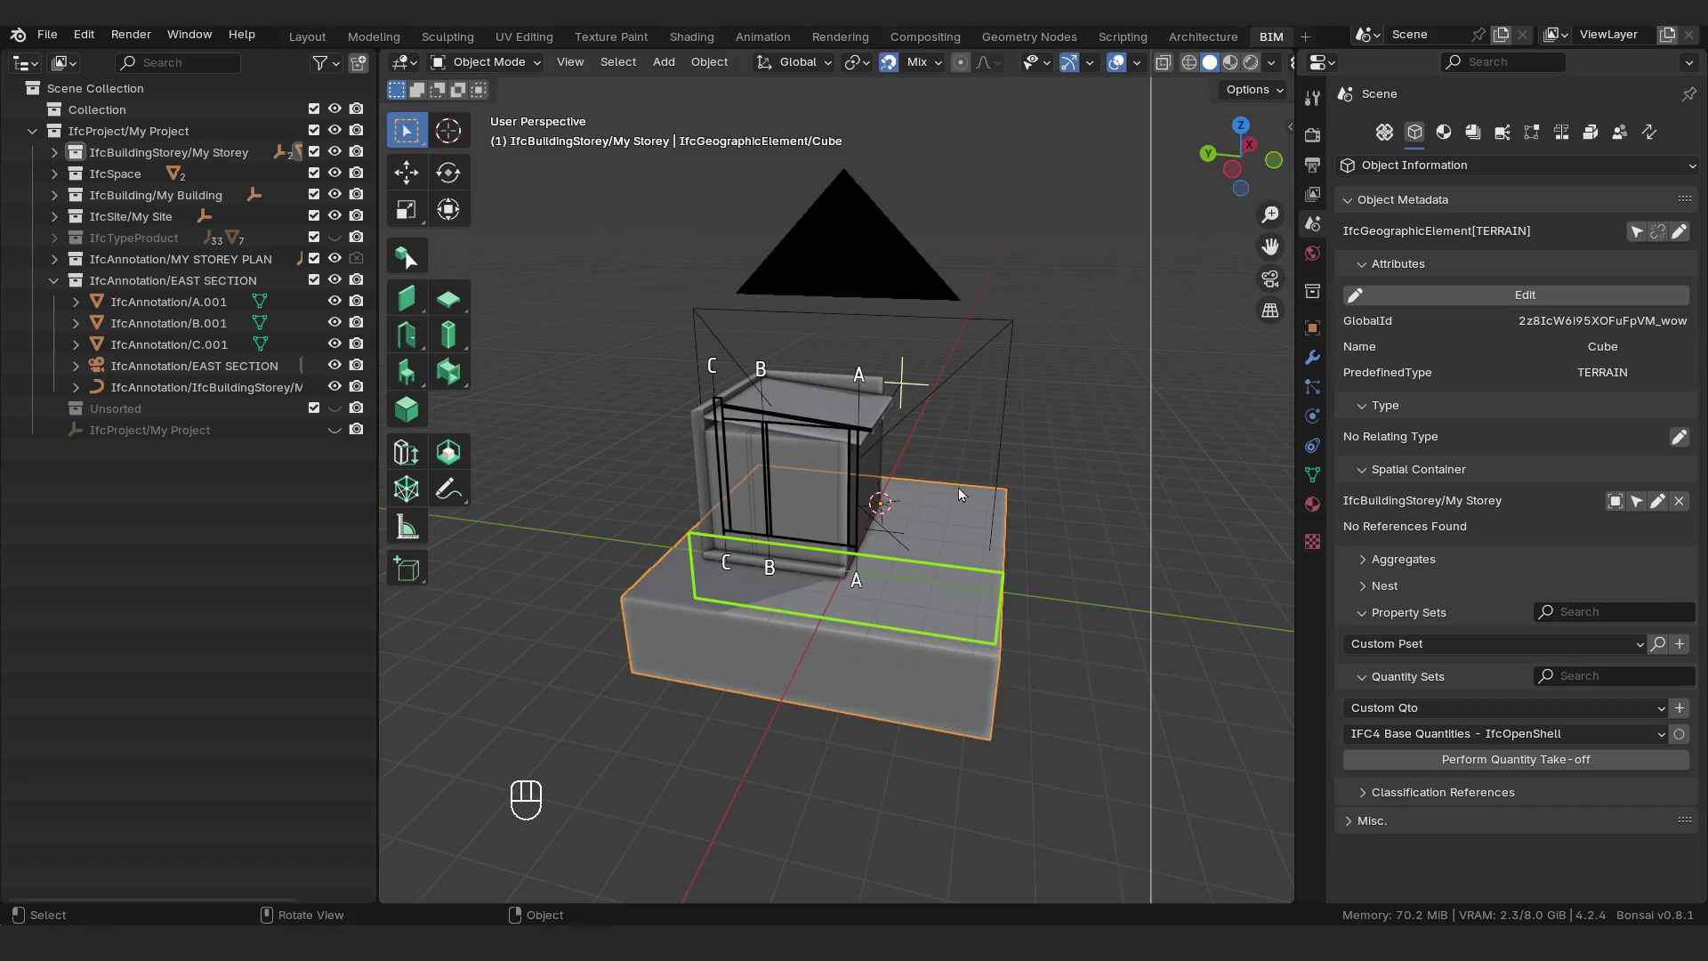
Regenerate the EAST SECTION drawing with the terrain, check its SVG in the browser, and return to the model.
middle_click_drag(737, 570, 614, 607)
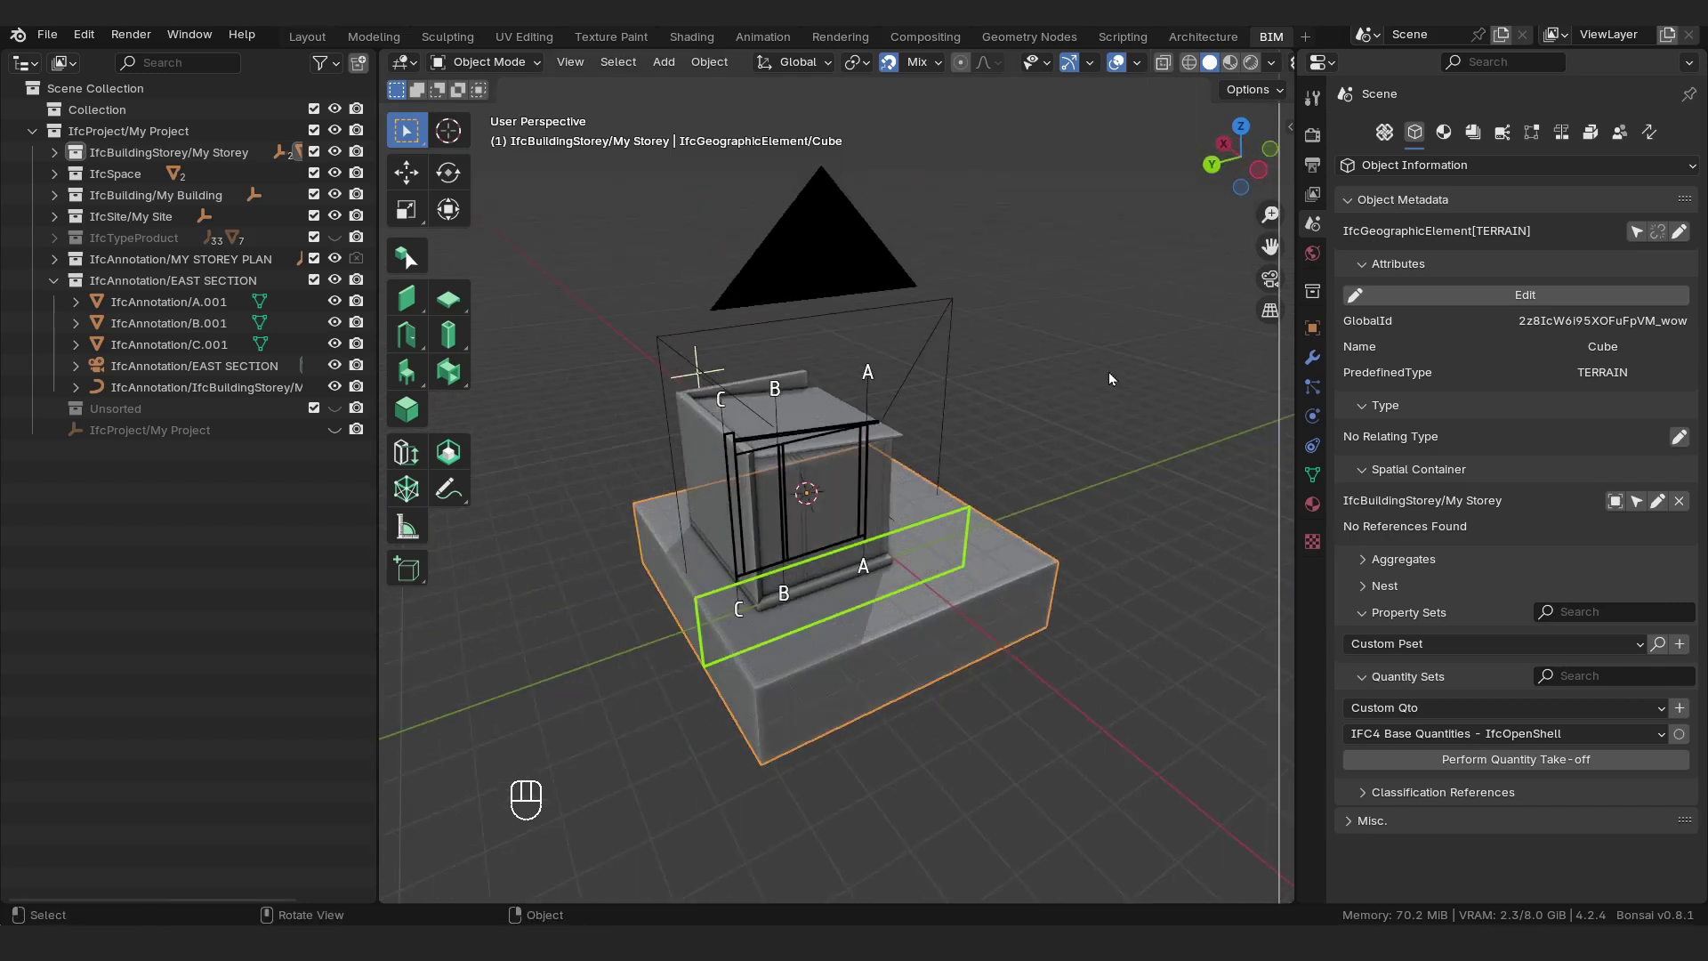
key("KP_0")
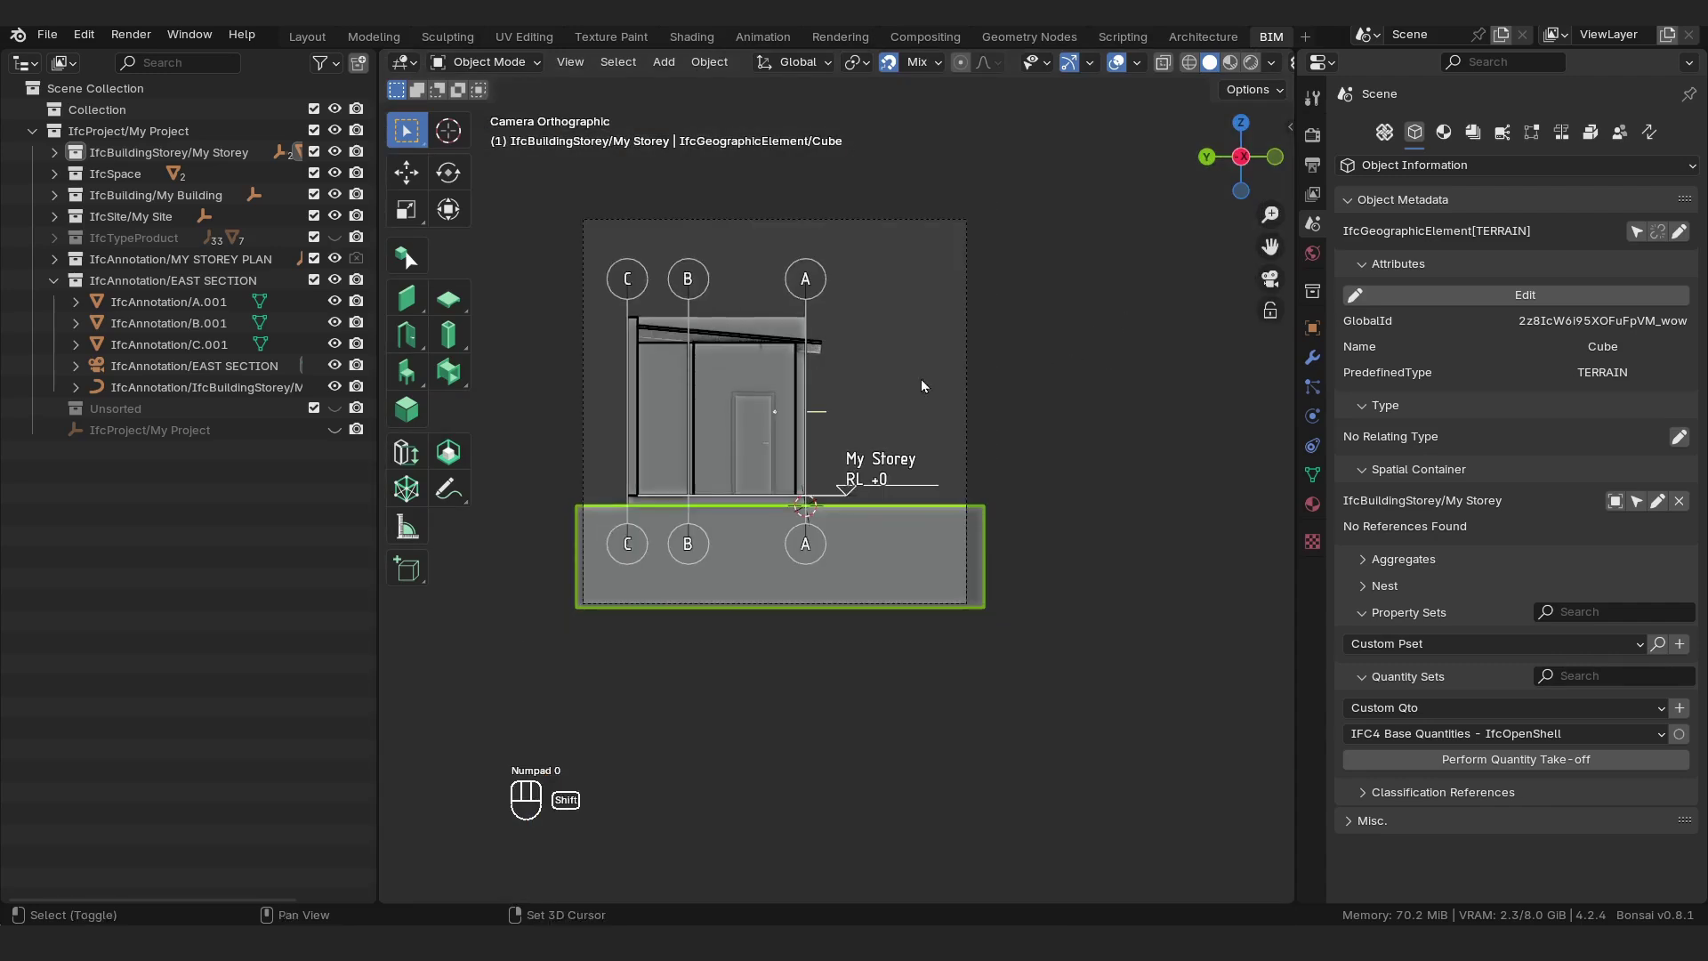
left_click(1473, 132)
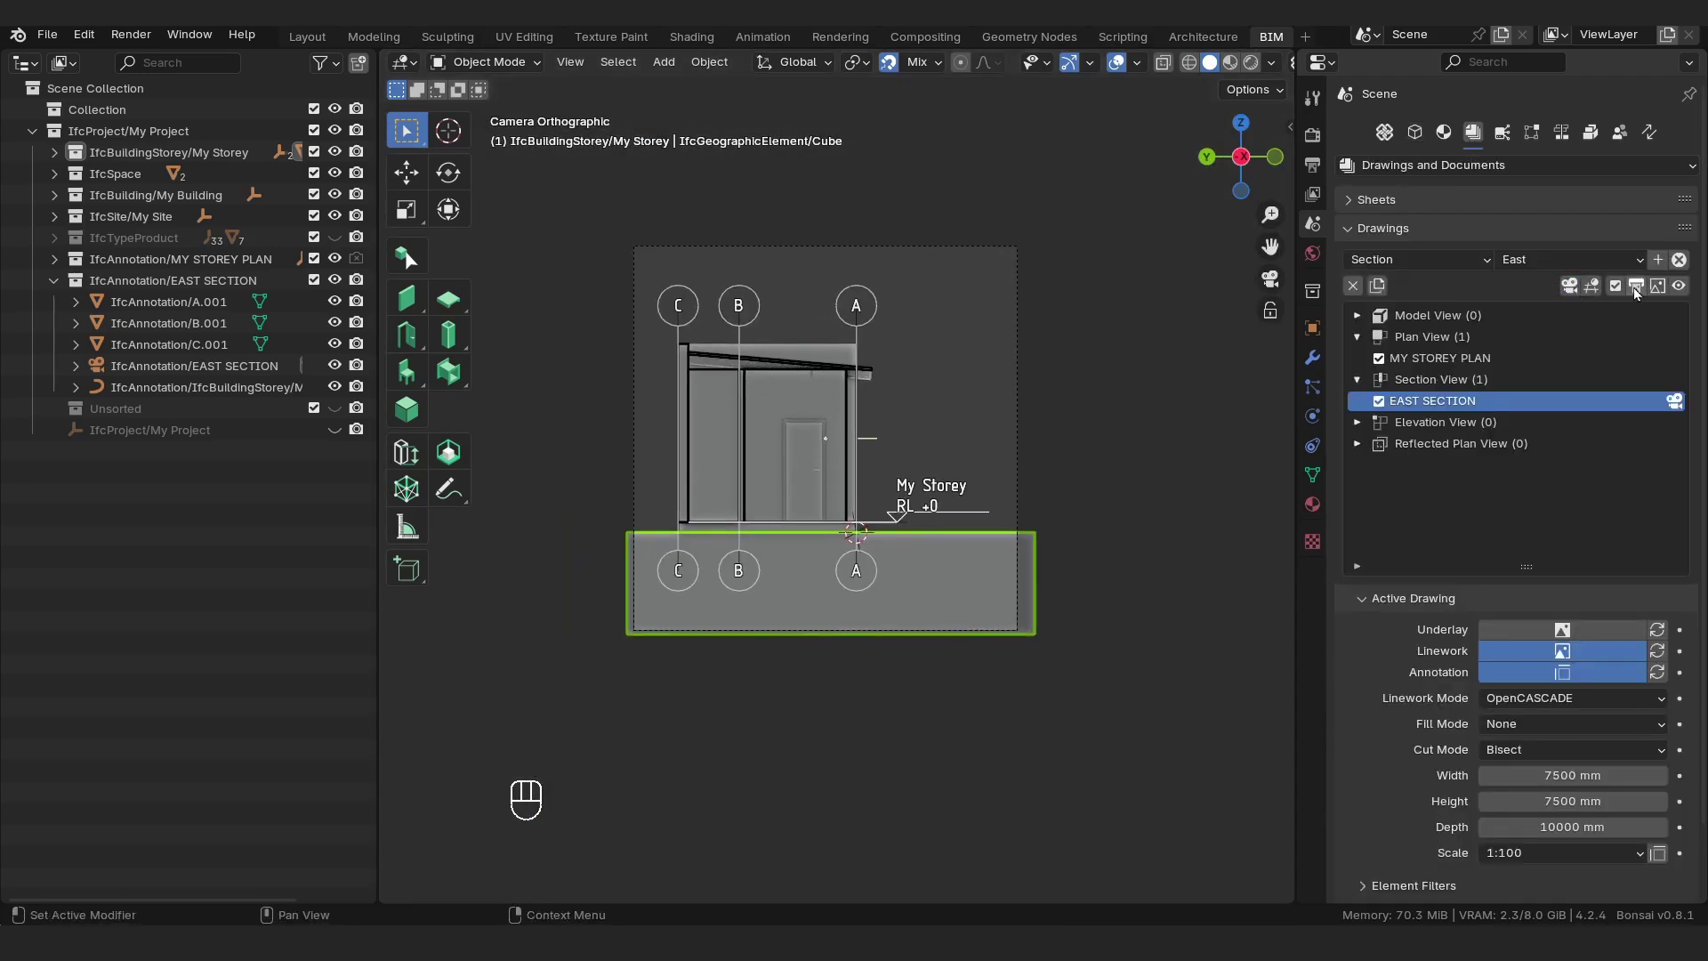
left_click(1679, 285)
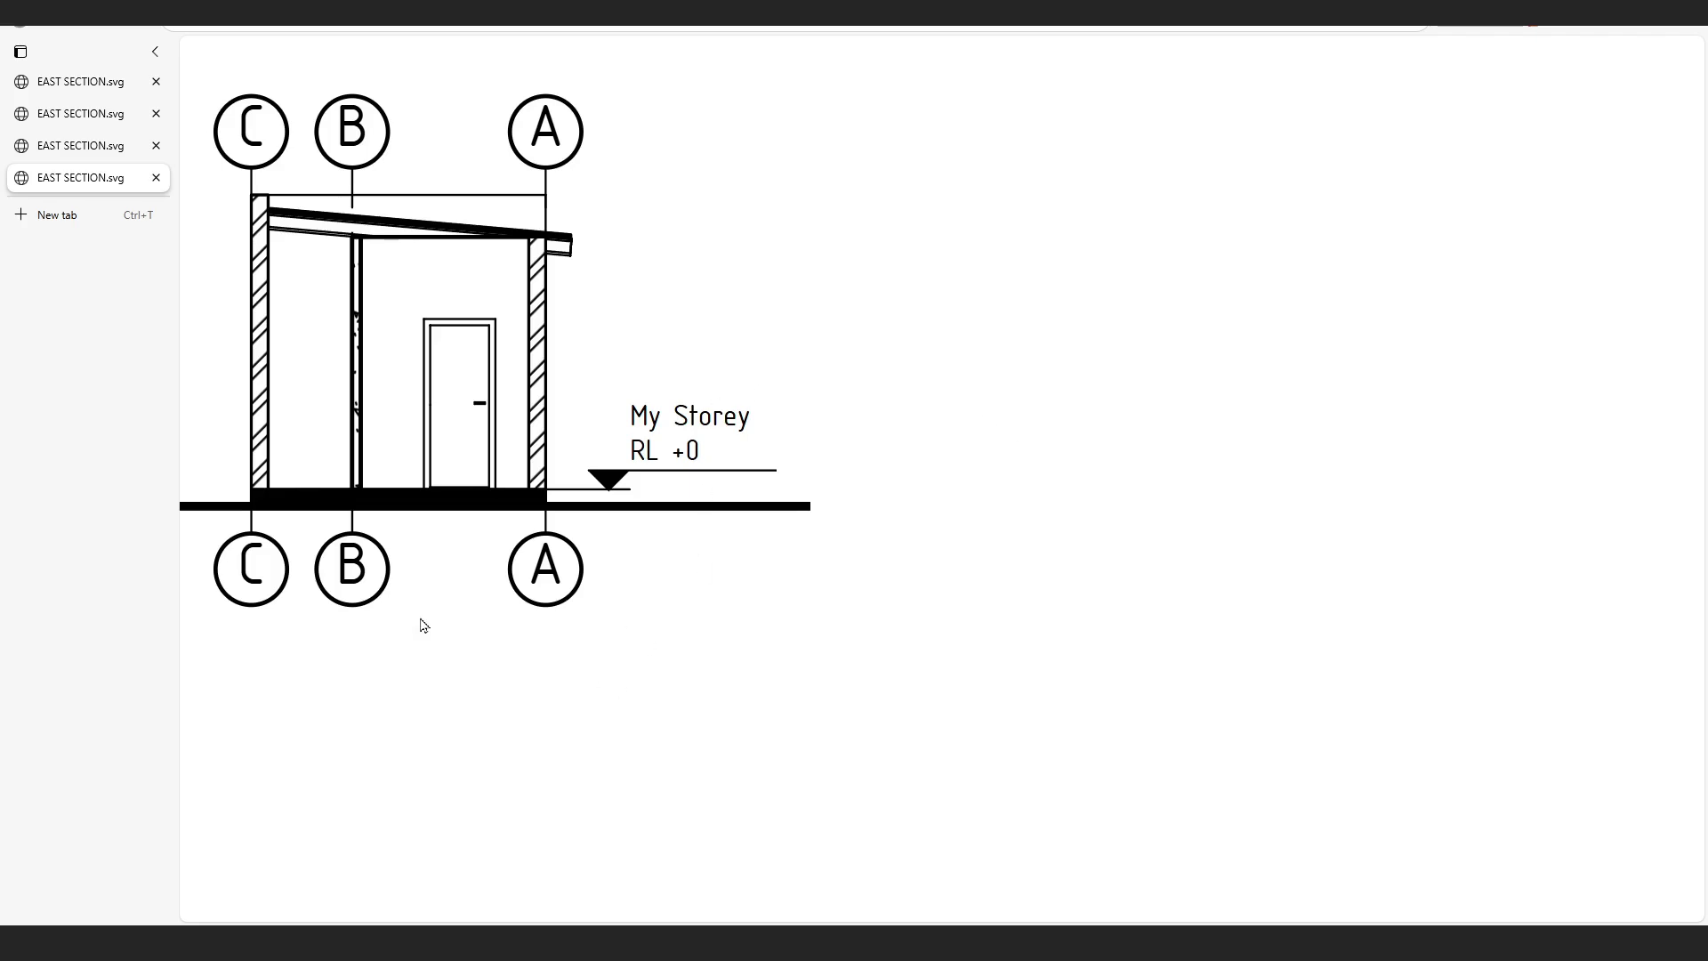
left_click(1607, 27)
Open the terrain block's object material settings and check which materials are available to assign.
scroll(873, 495, "up", 3)
mouse_move(873, 495)
middle_mouse_down("shift")
mouse_move(872, 384)
mouse_move(907, 451)
middle_mouse_up("shift")
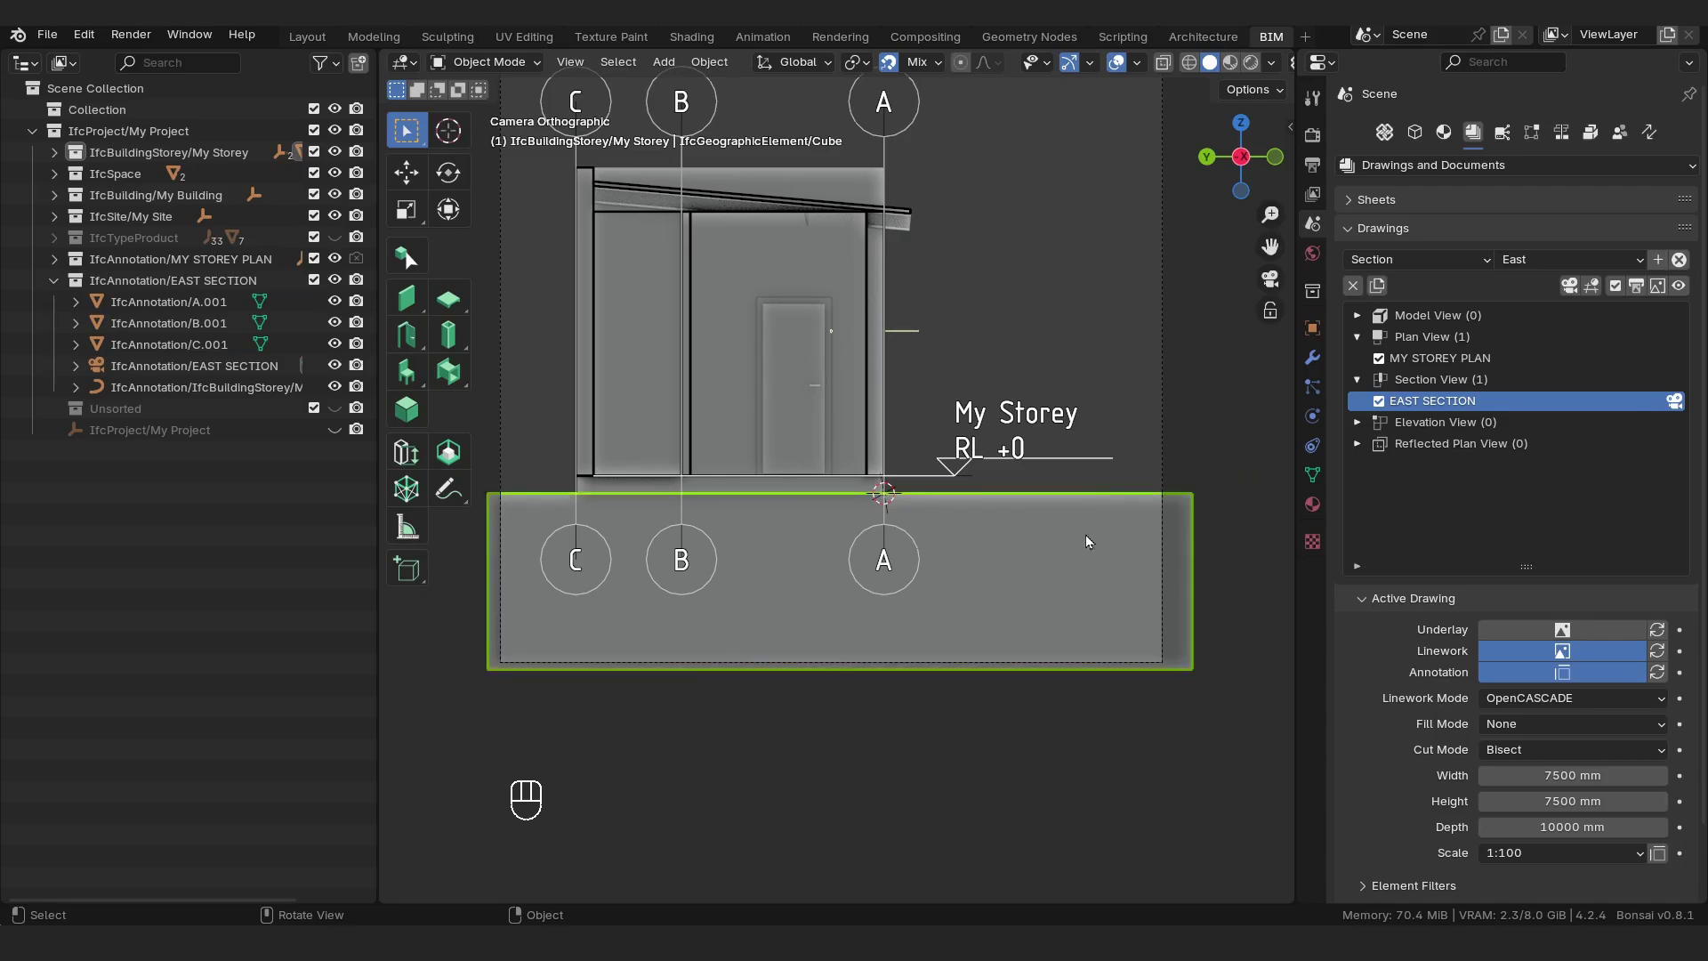
left_click(1442, 136)
left_click_drag(1443, 210, 1423, 723)
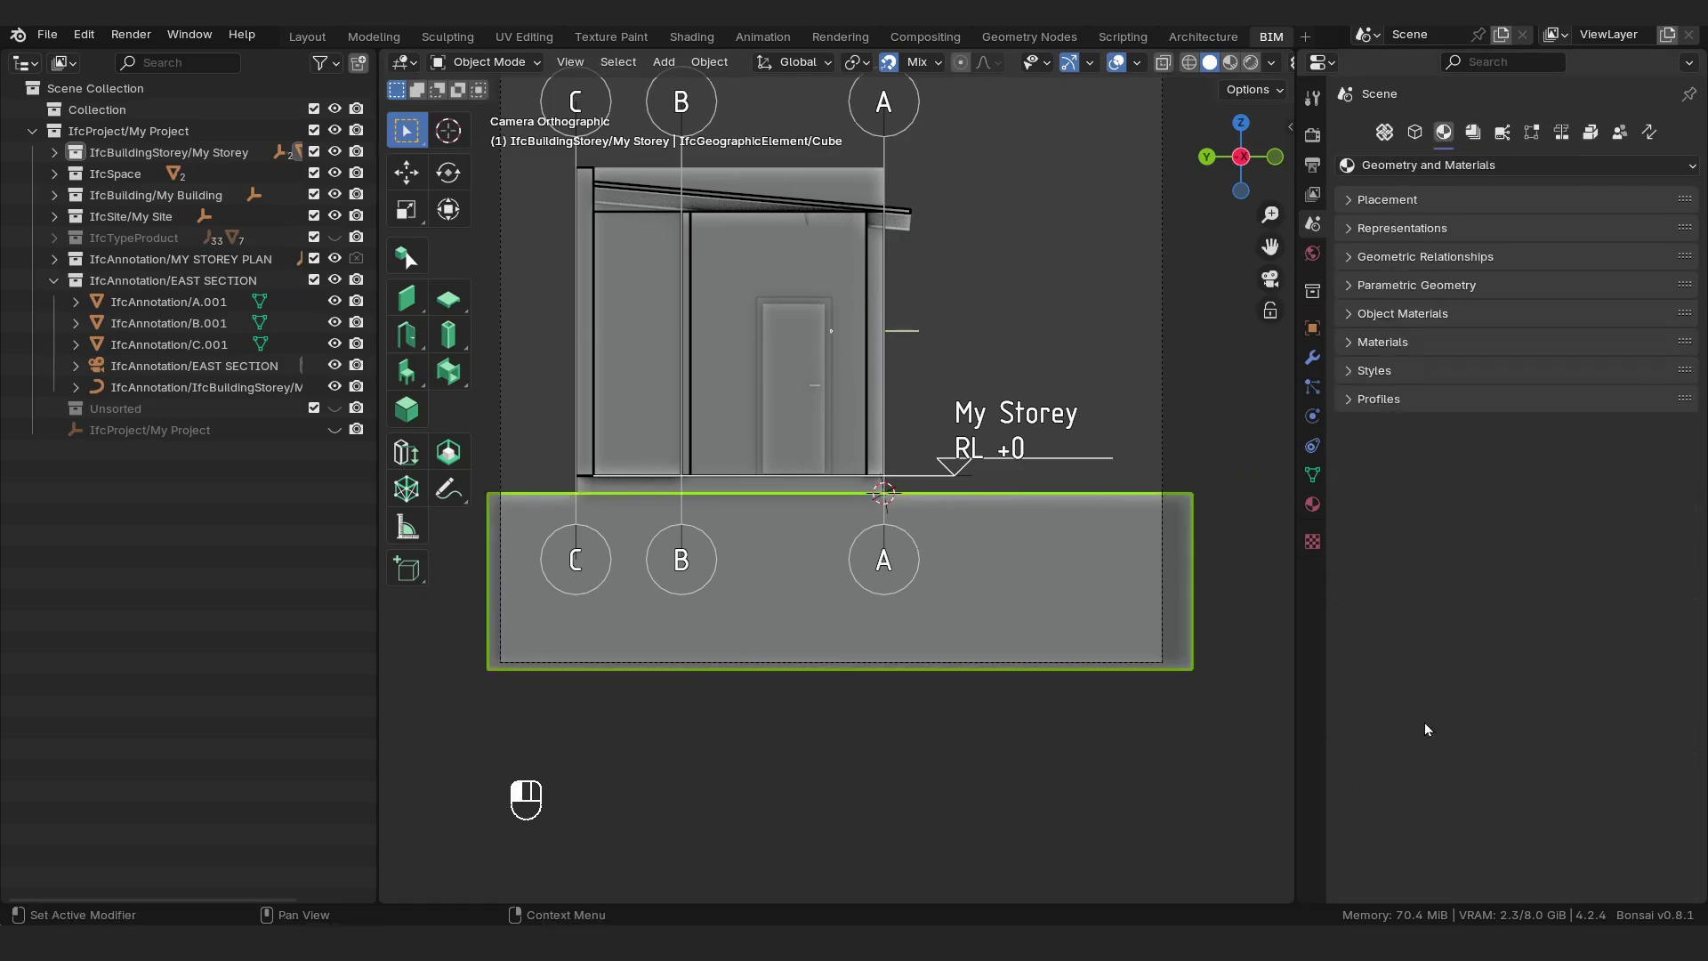
left_click(1424, 315)
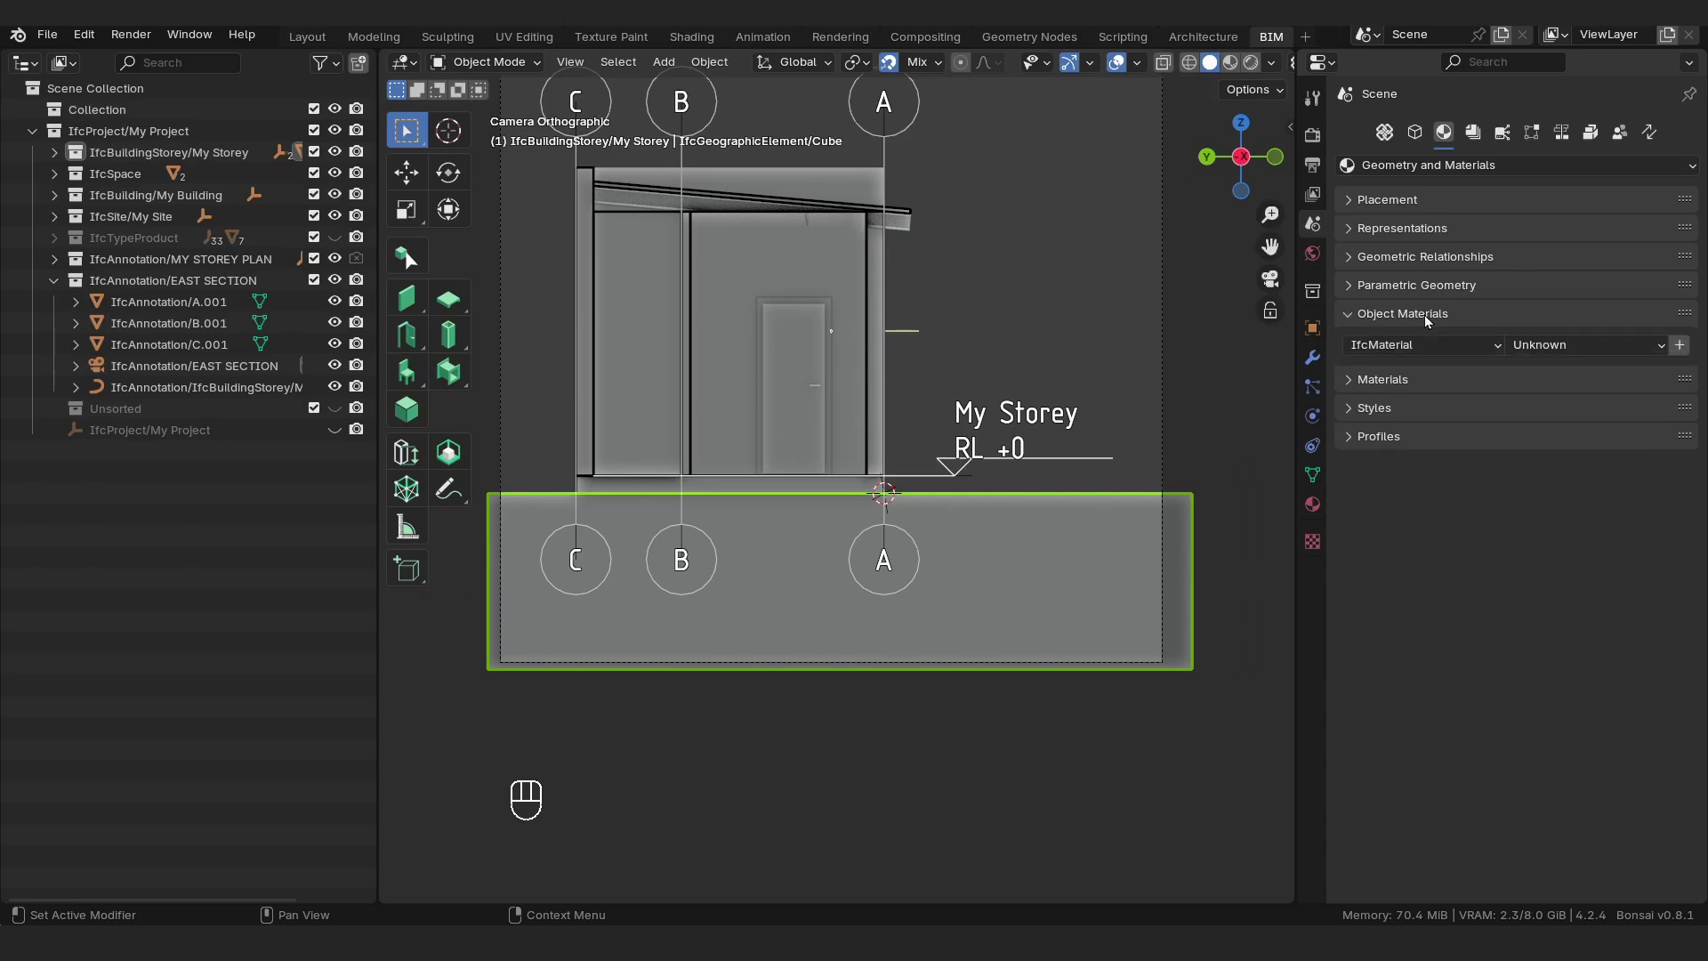
left_click(1589, 345)
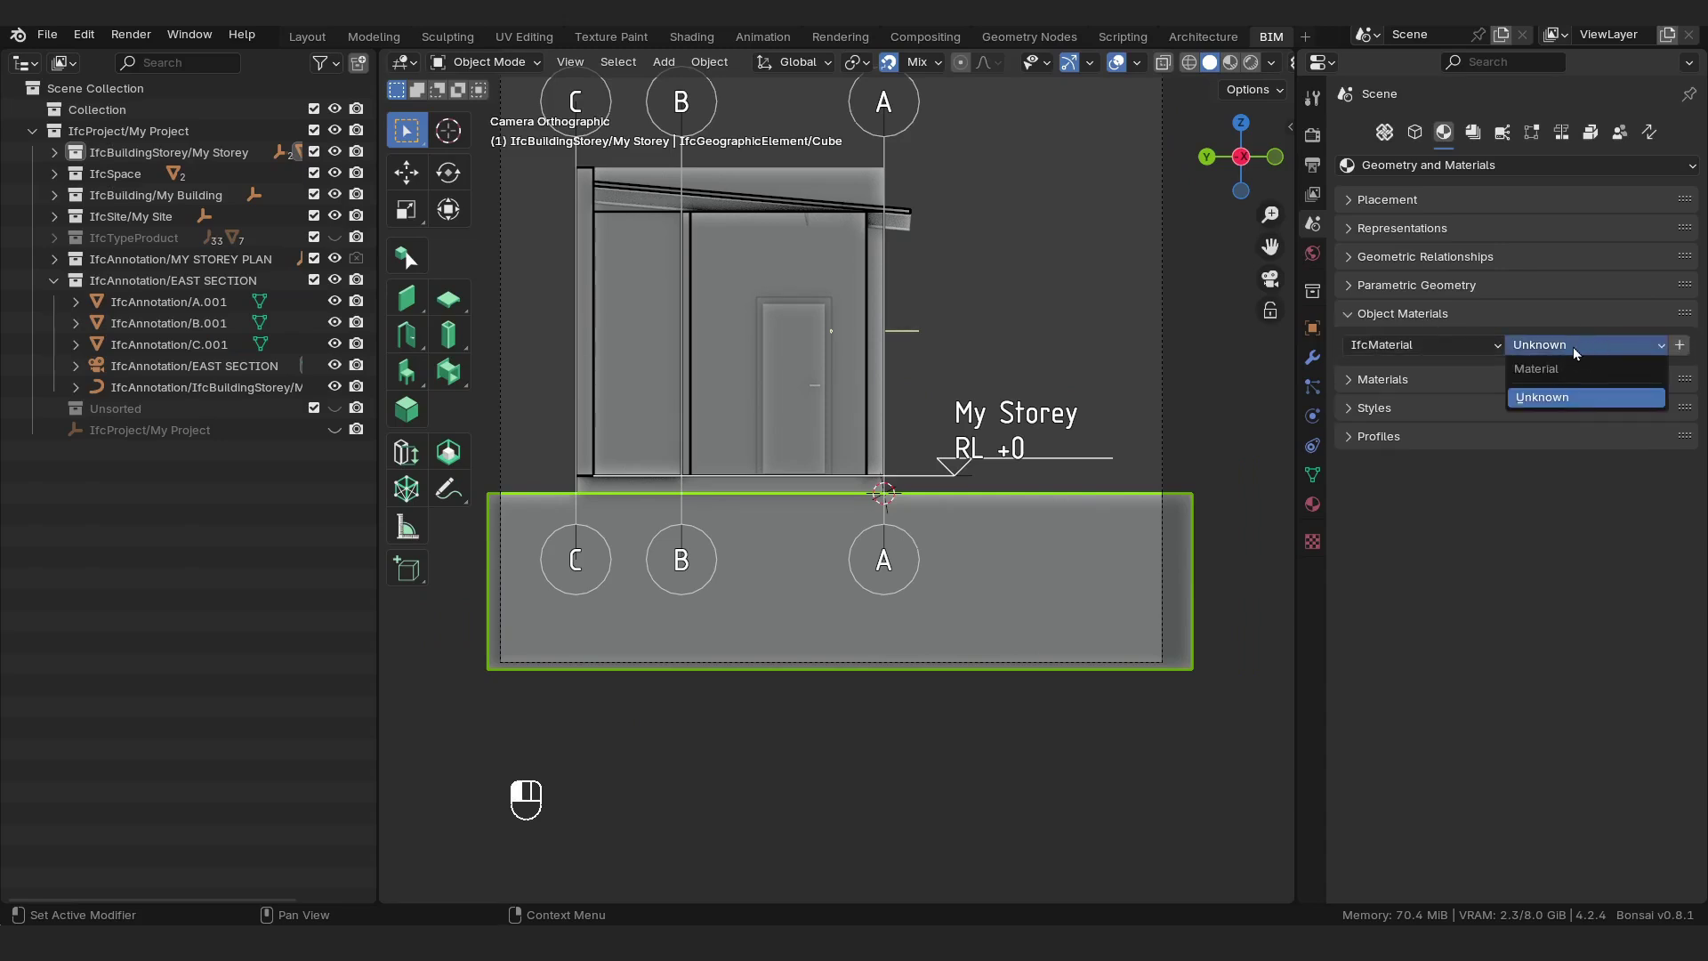
left_click(1577, 349)
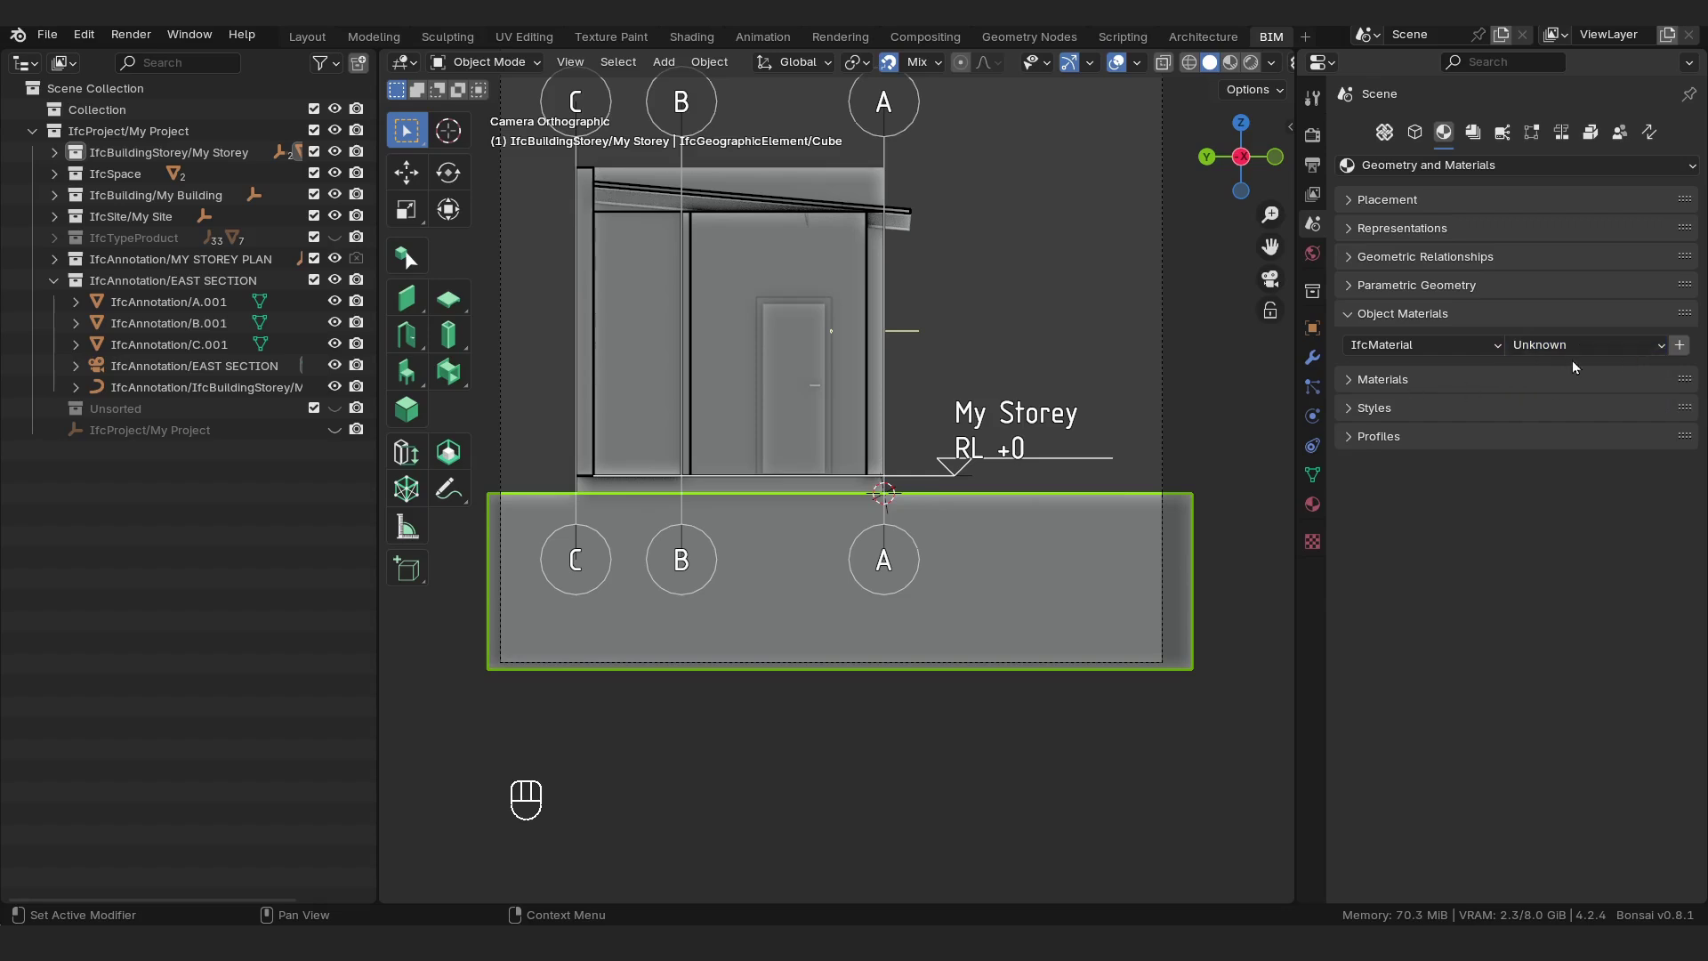
Load the project's IfcMaterial list, expand the Uncategorised group, and add a new material named earth.
left_click(1406, 379)
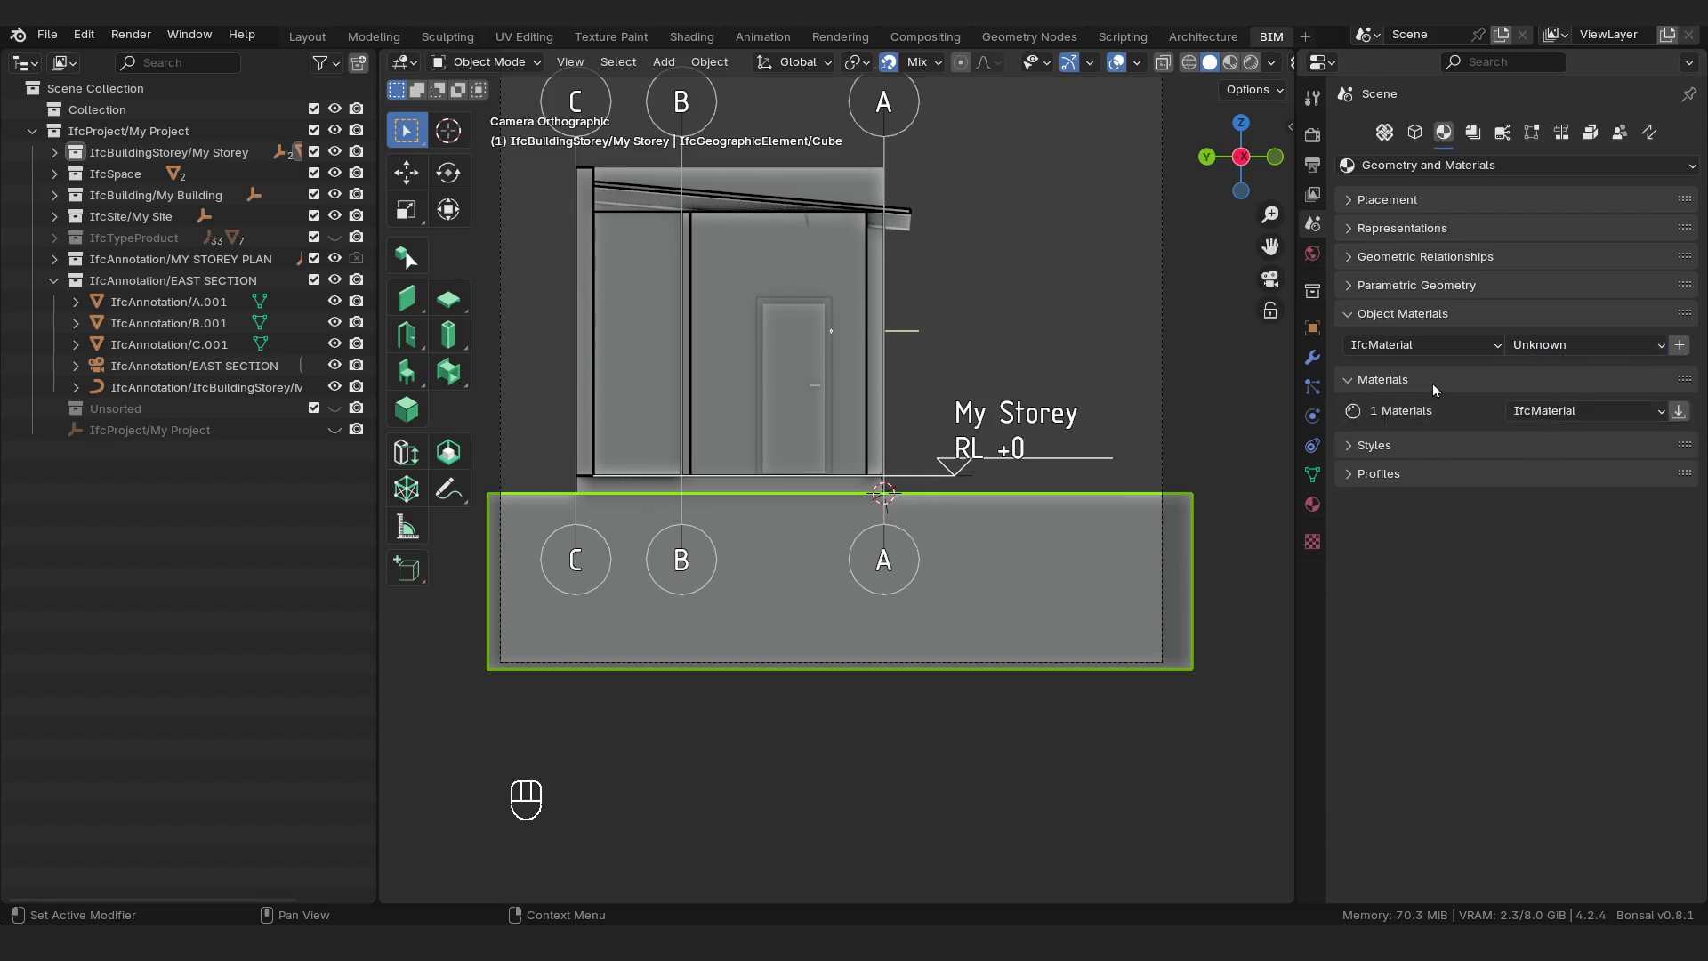
left_click(1679, 412)
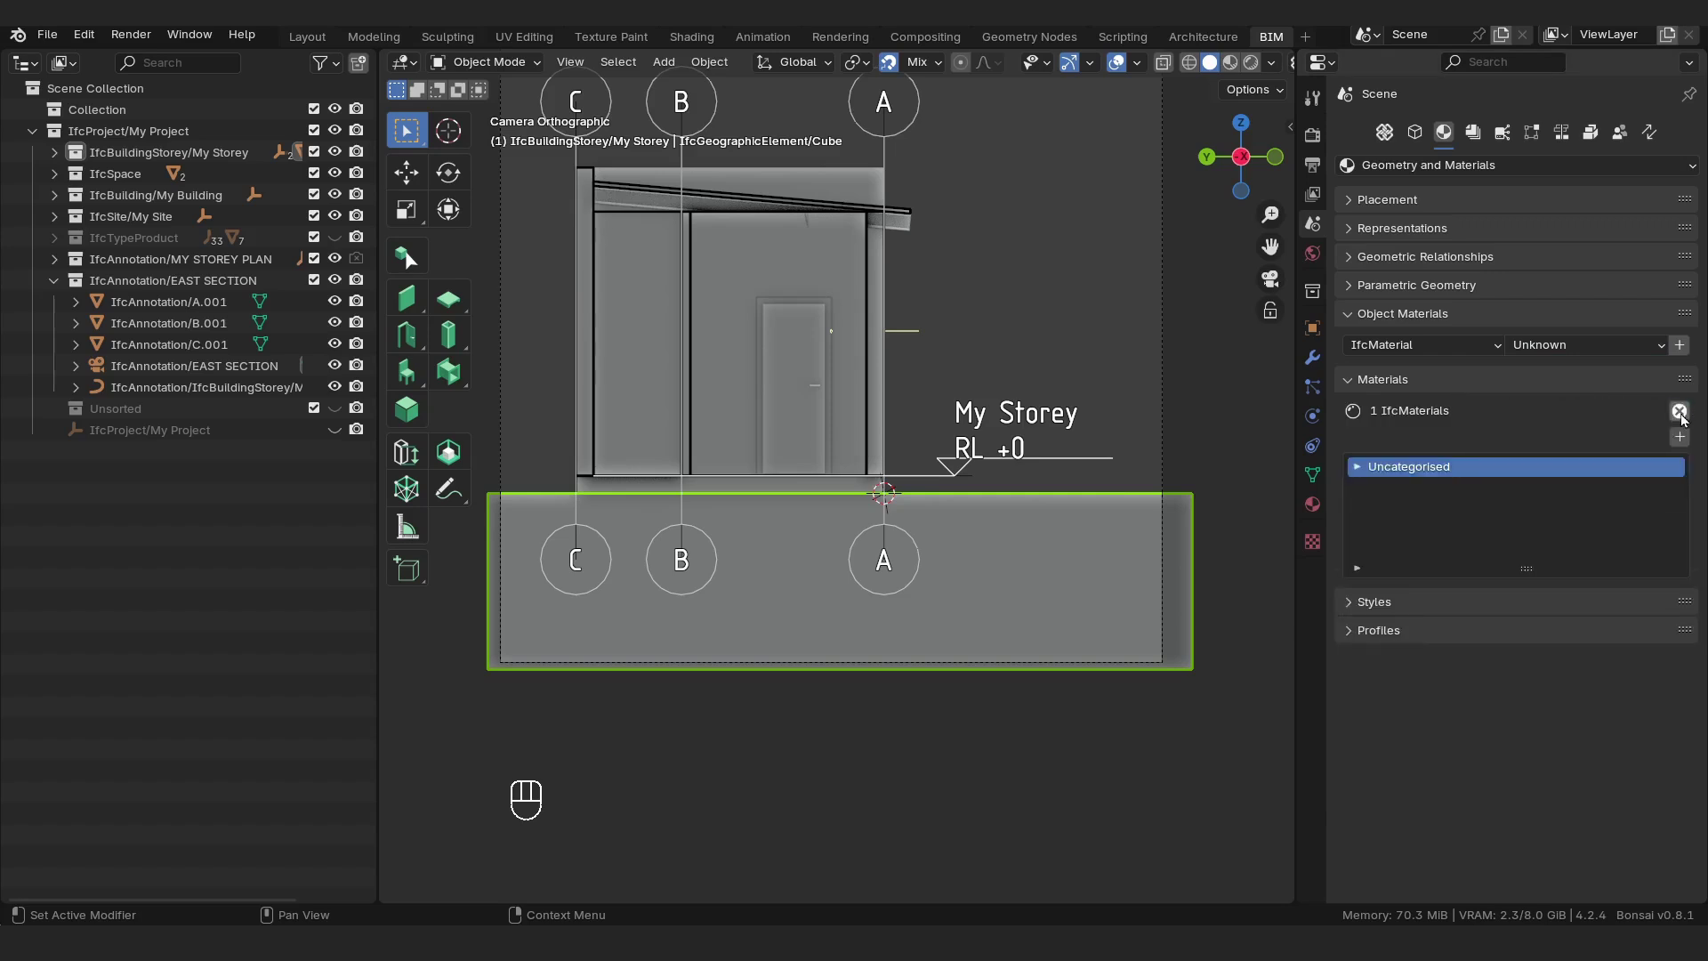
left_click(1357, 466)
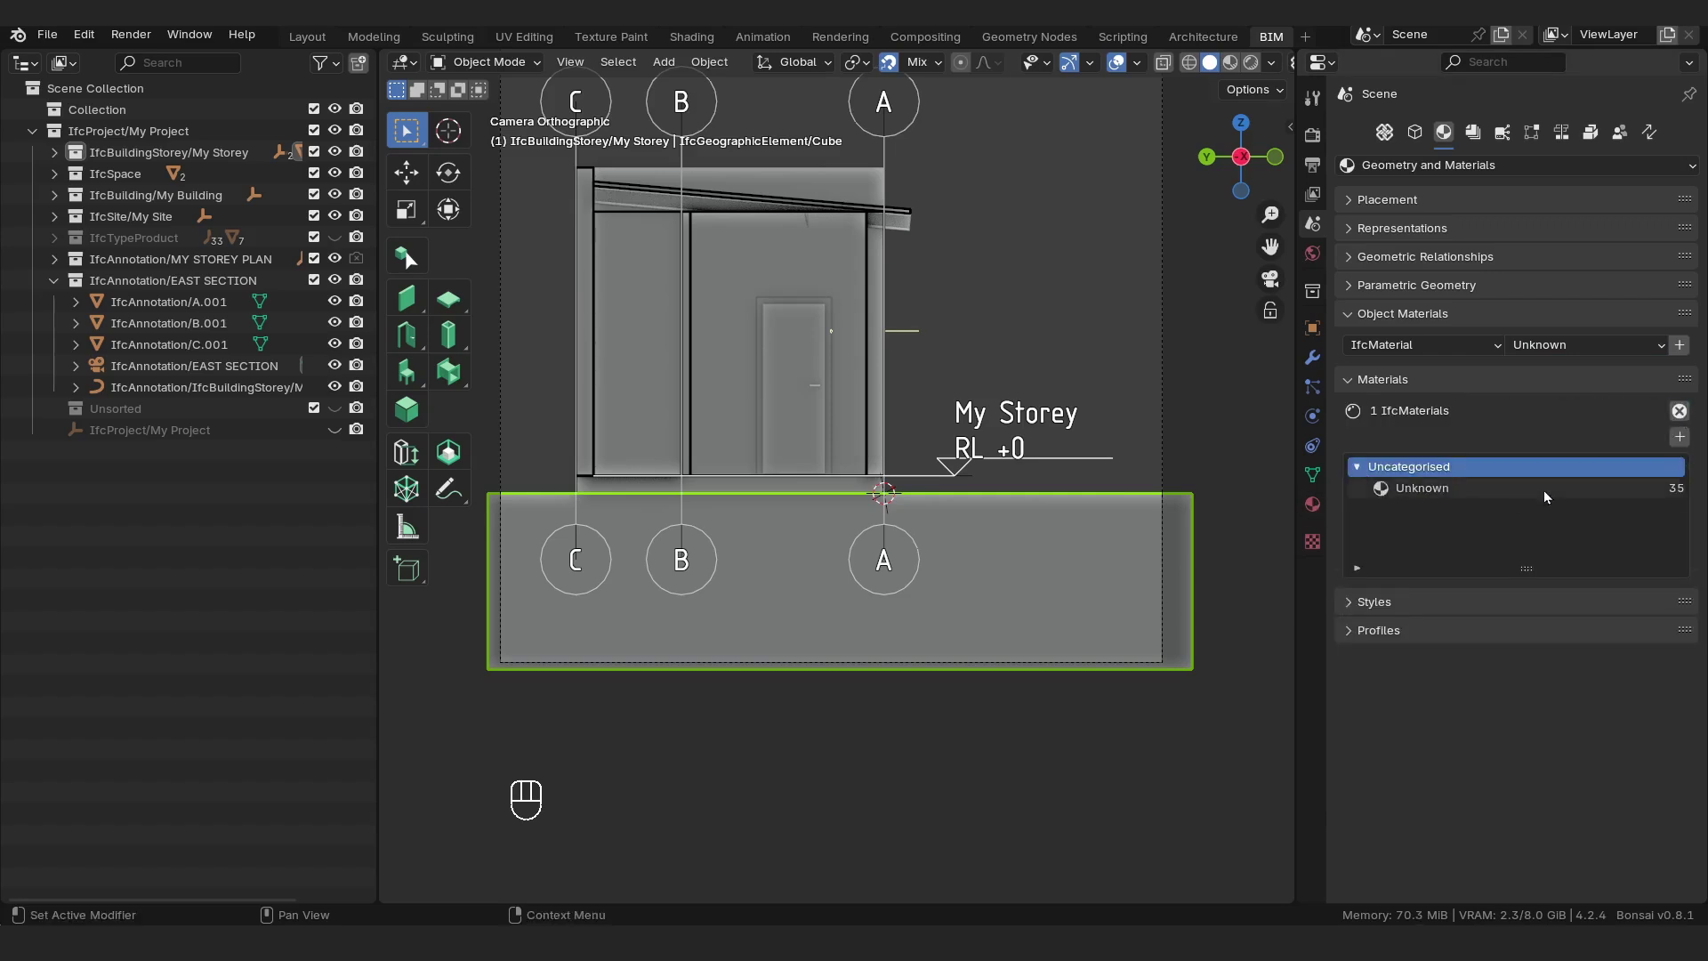
left_click(1679, 436)
left_click(1563, 433)
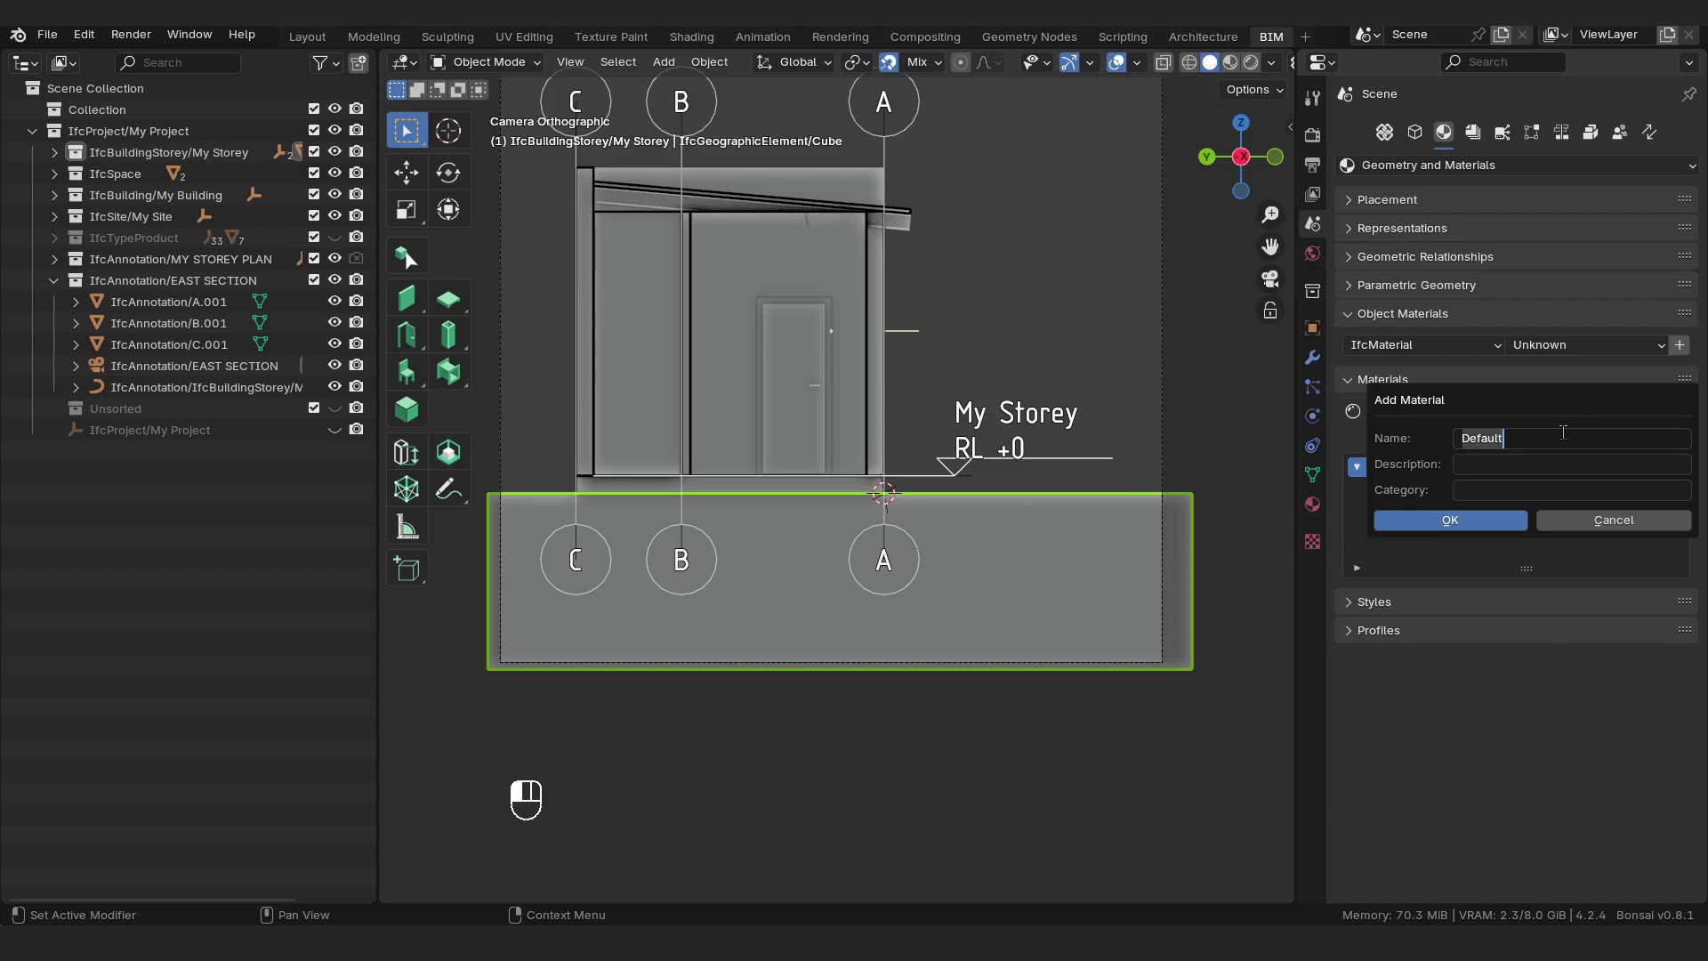
type("ea")
left_click(1466, 521)
Assign the earth material to the terrain block as its IfcMaterial.
left_click(1630, 351)
left_click(1630, 351)
left_click(1447, 384)
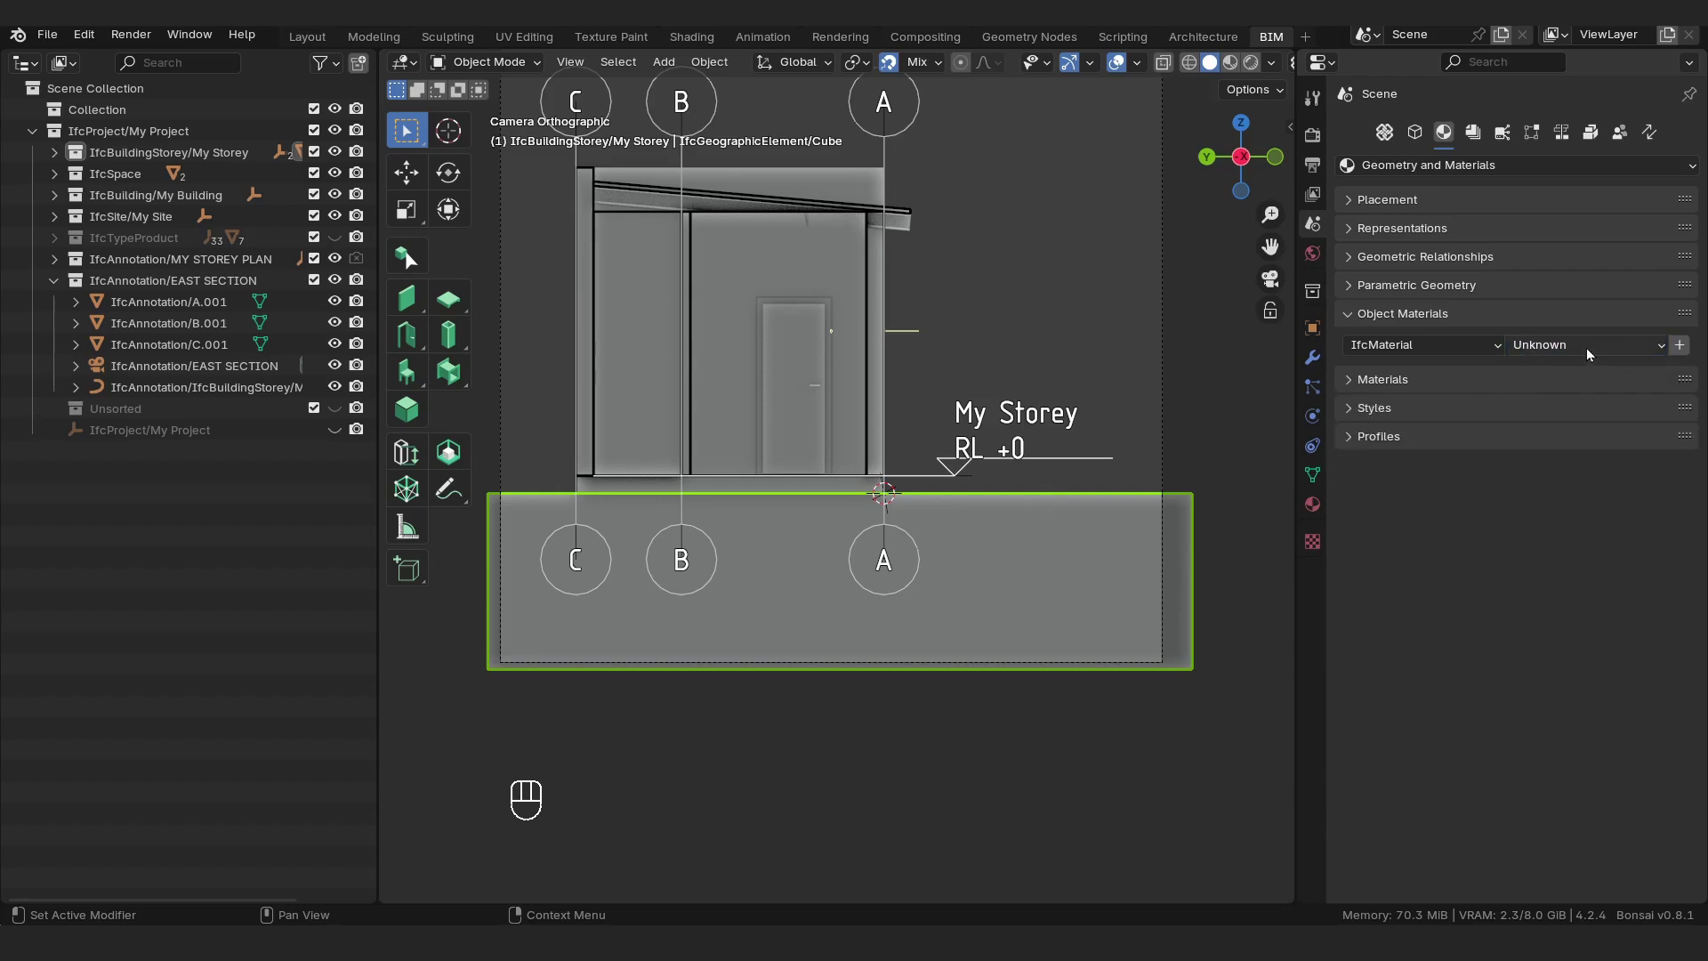
left_click(1587, 347)
left_click(1573, 422)
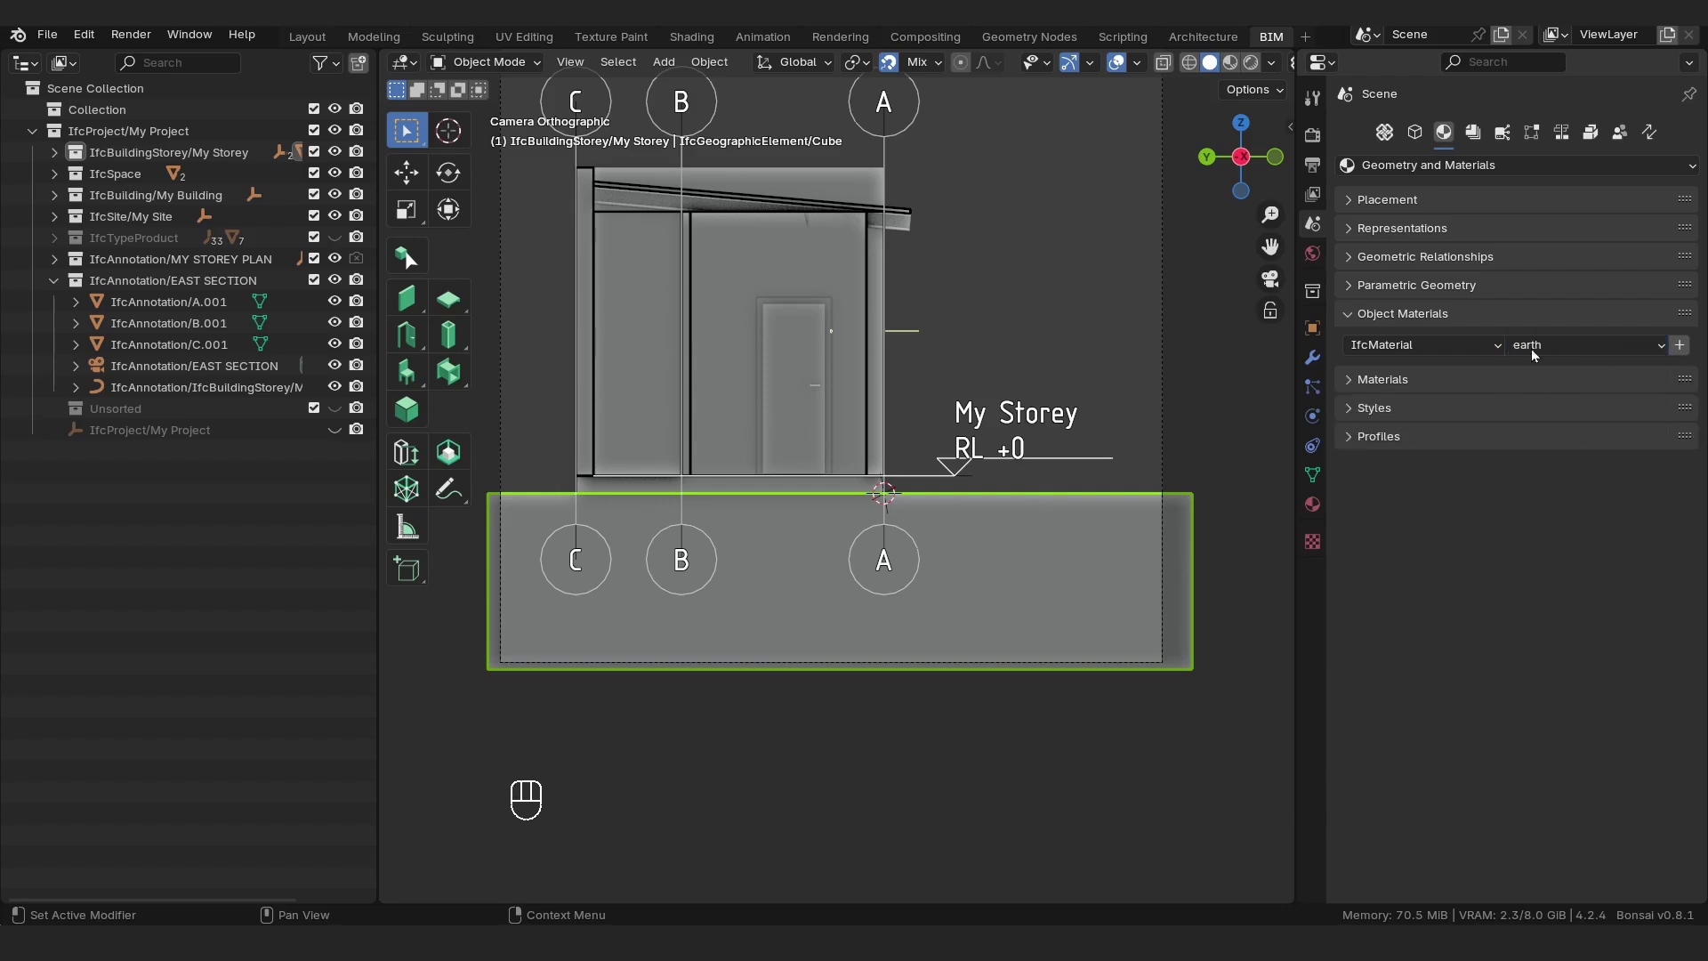
left_click(1679, 347)
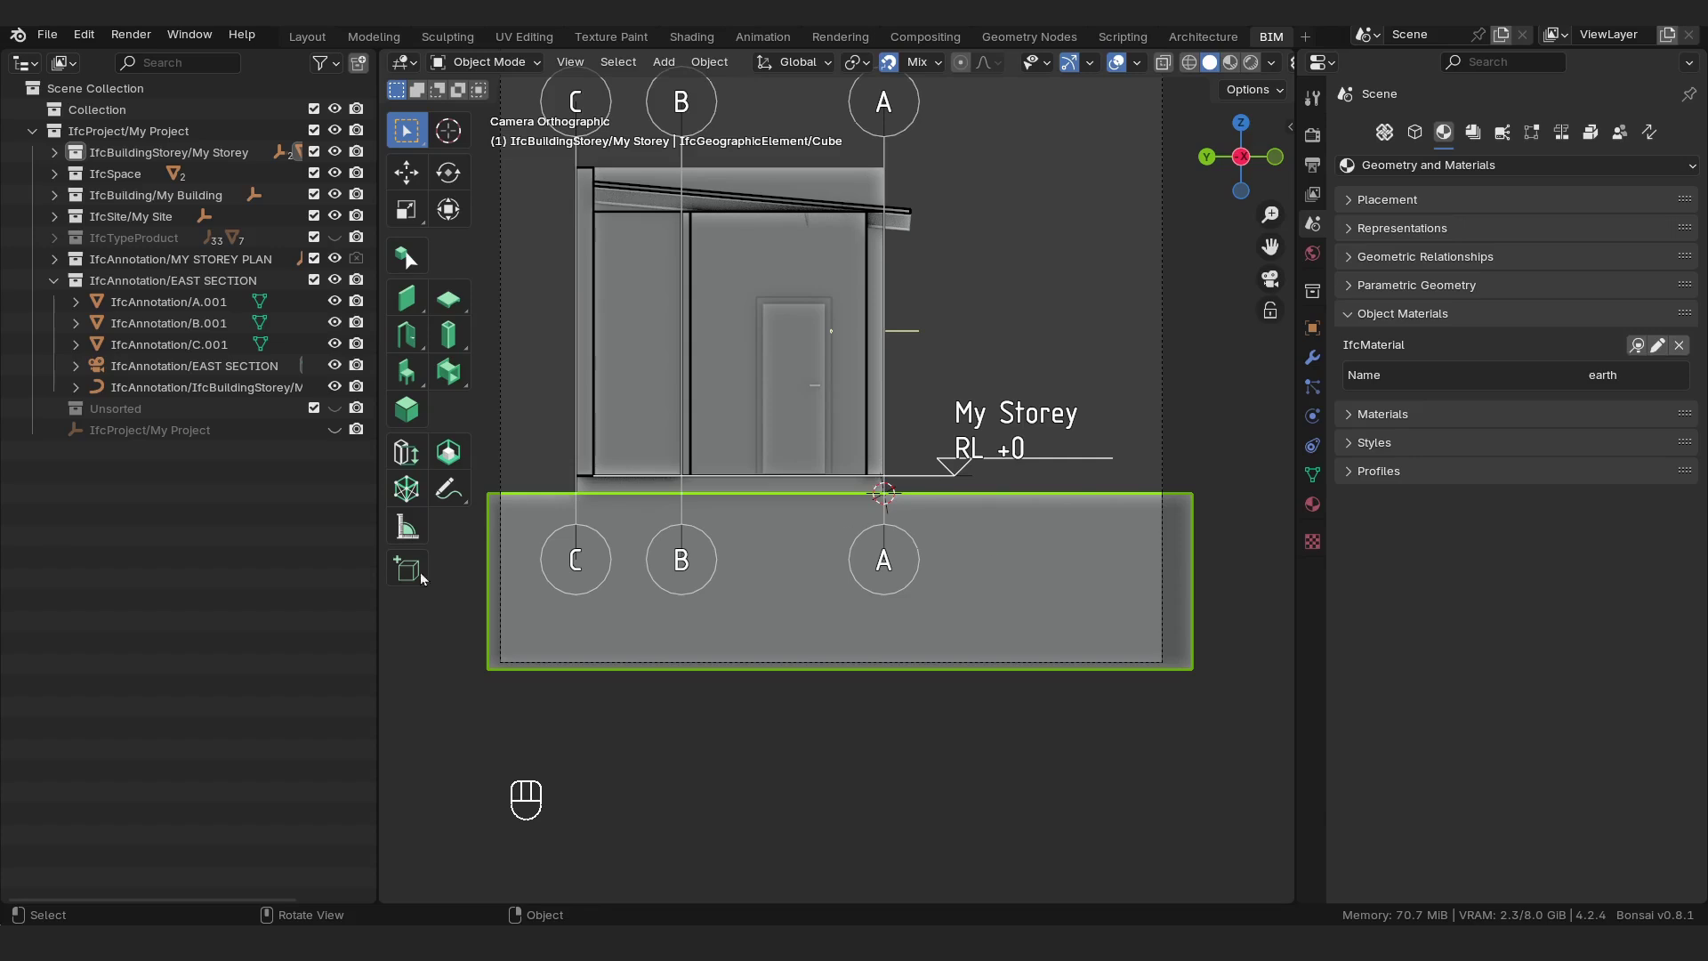
Select the floor slab and set its material layer set name to concrete.
scroll(1006, 569, "down", 2)
middle_click_drag(1039, 544, 975, 499, "shift")
scroll(852, 533, "up", 2)
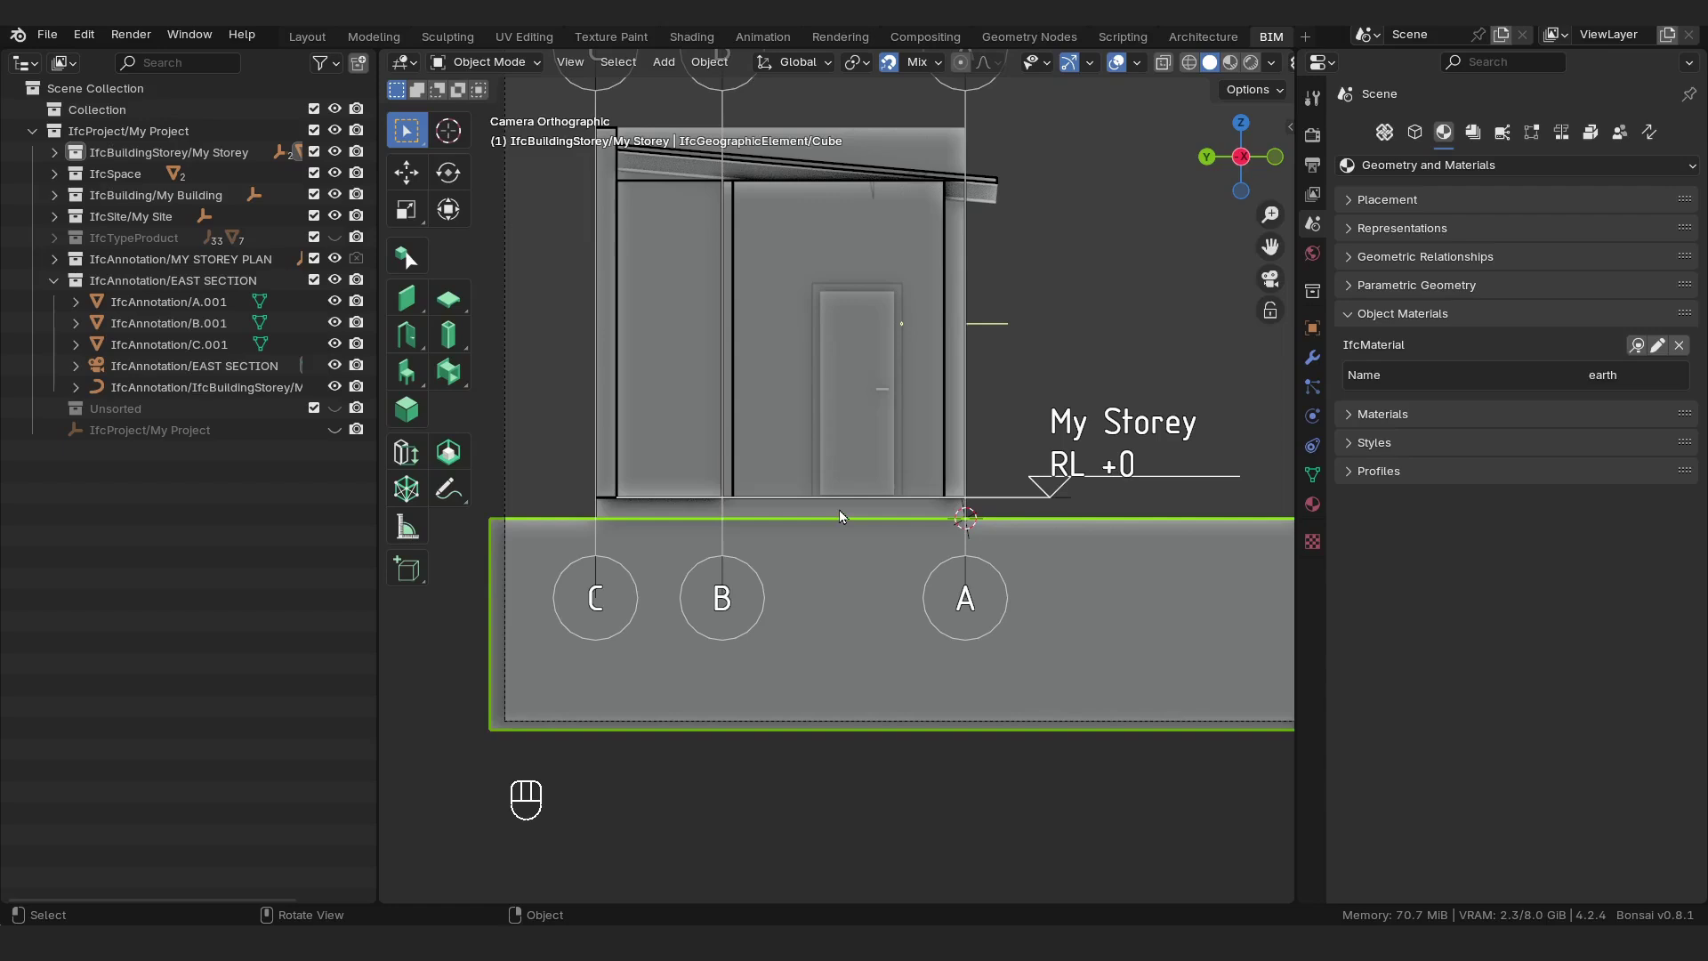
left_click(840, 514)
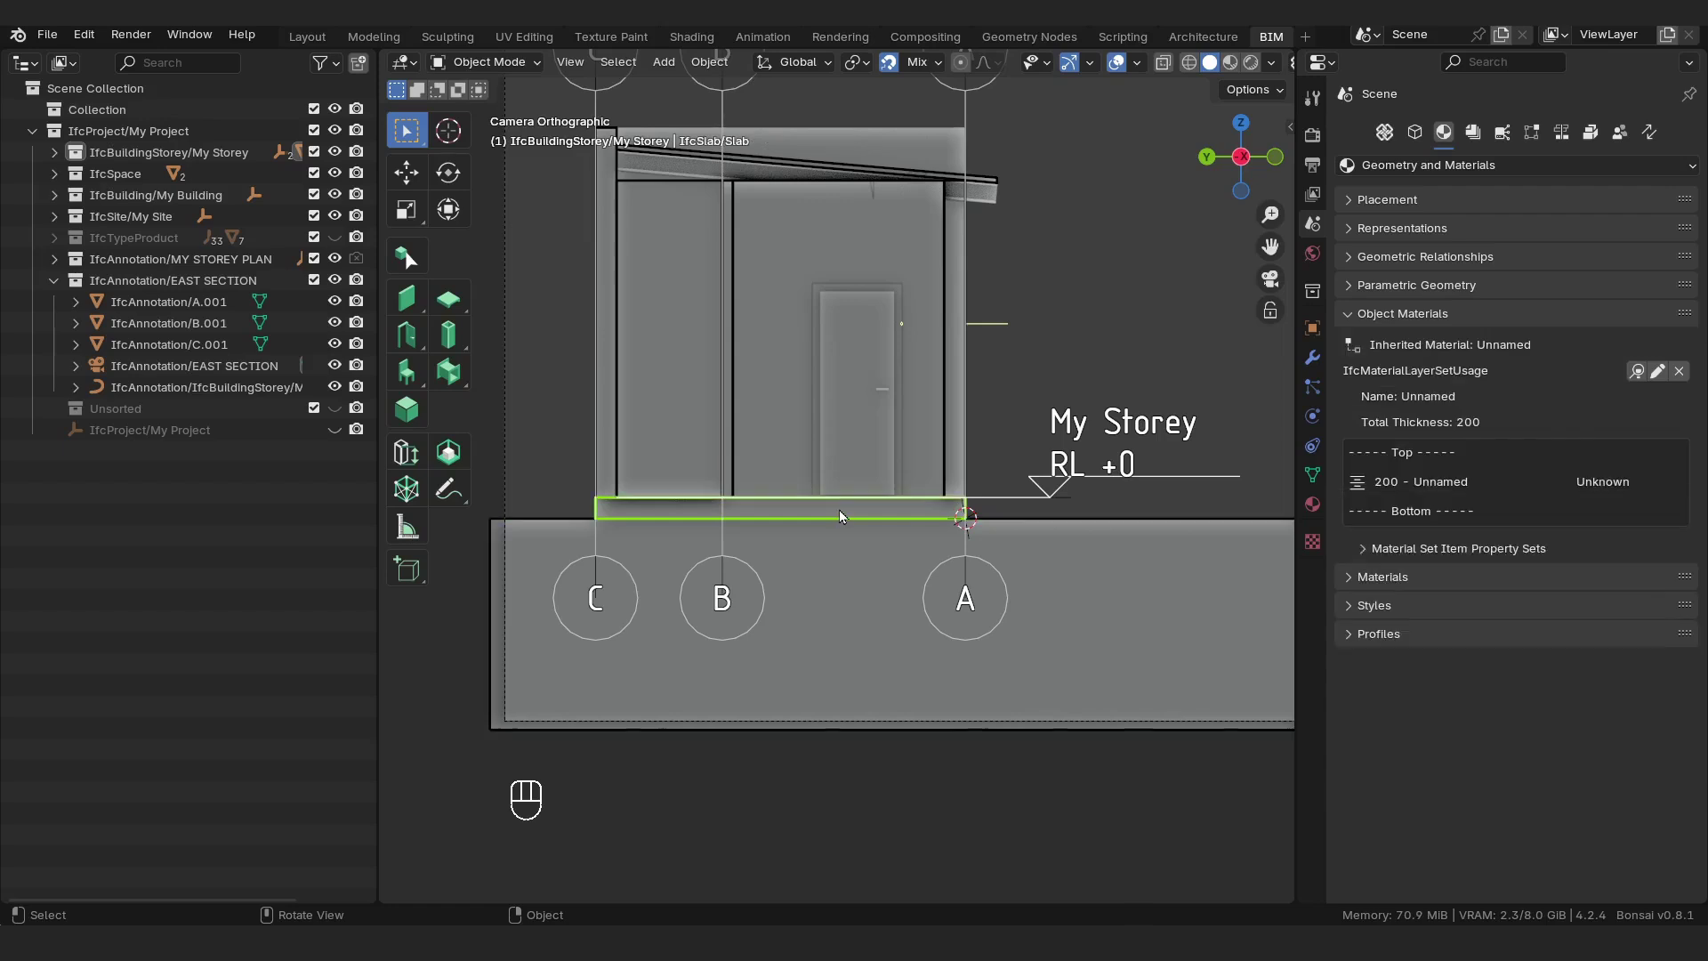
left_click(1659, 372)
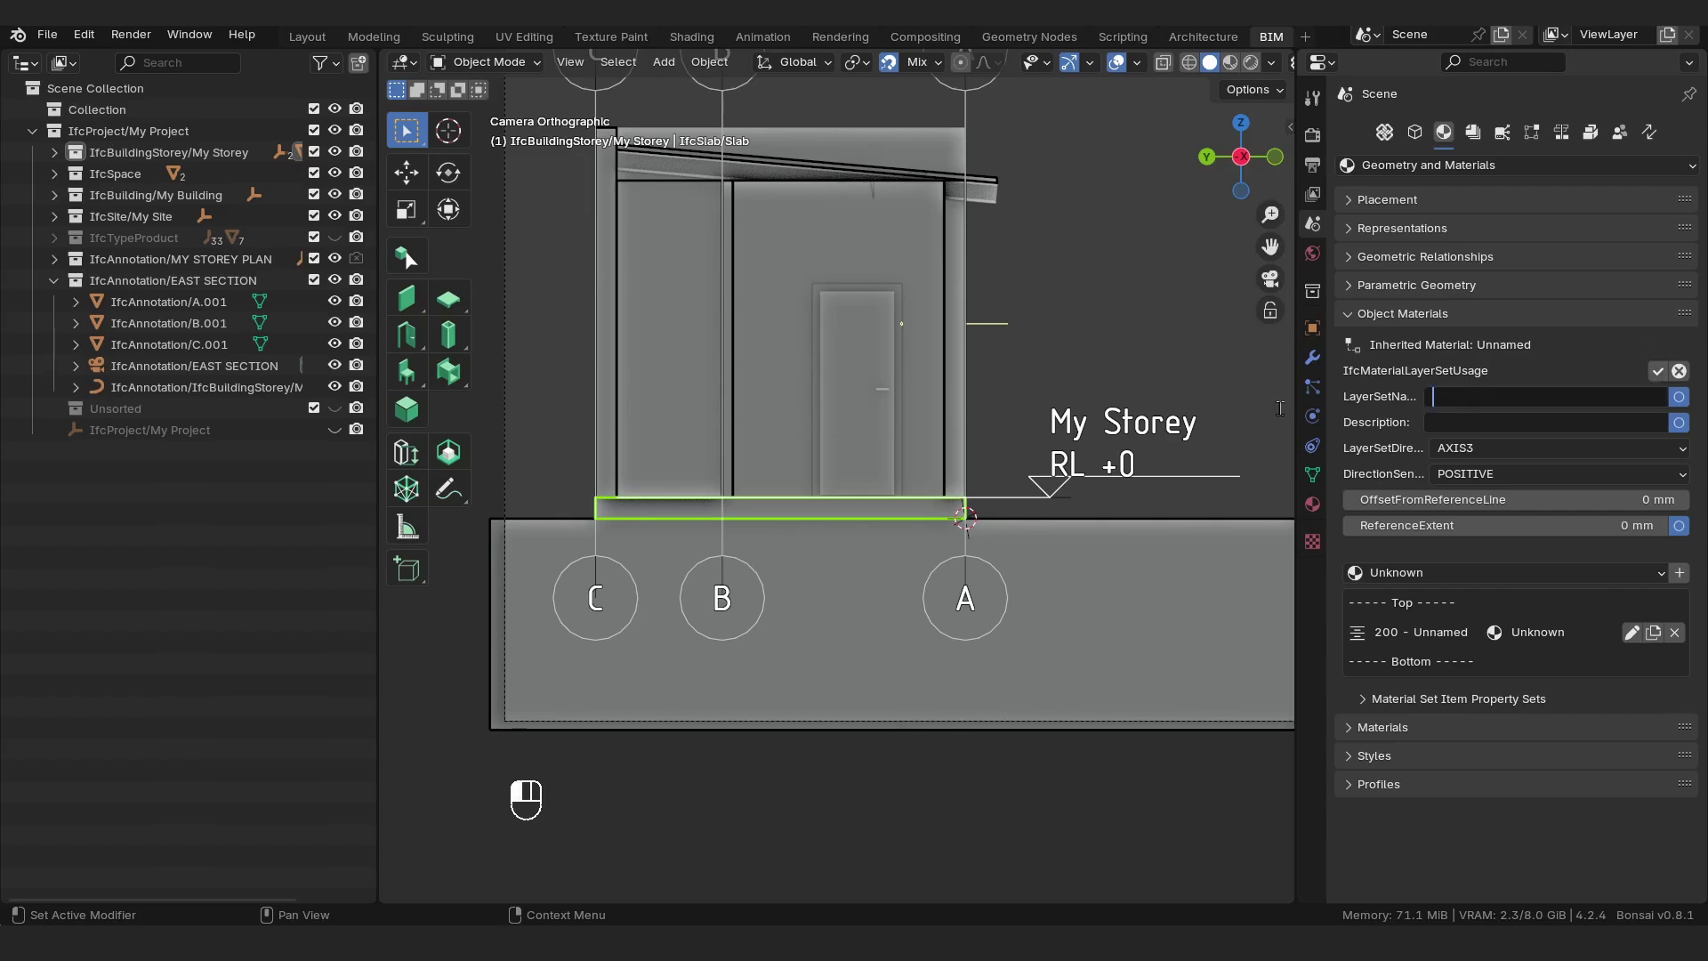
left_click_drag(1296, 379, 1222, 382)
left_click(1414, 396)
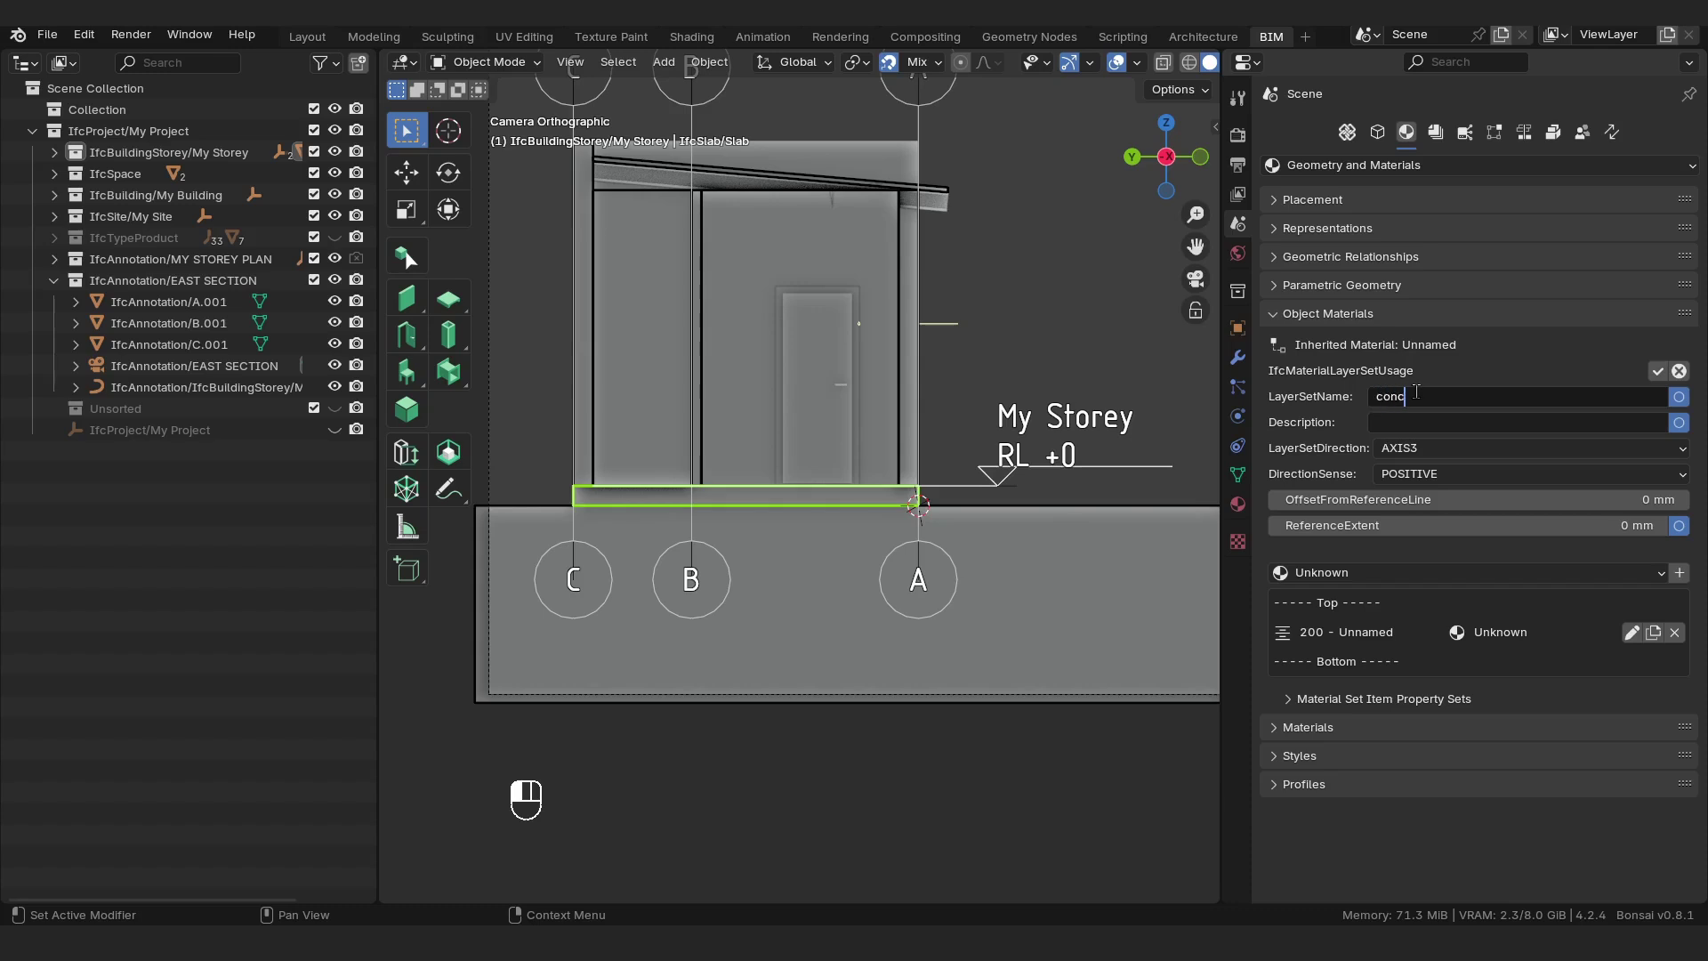
type("concrete")
key("Return")
left_click(1658, 371)
Regenerate the EAST SECTION drawing with the new materials and view the resulting SVG in the browser.
scroll(894, 528, "down", 2)
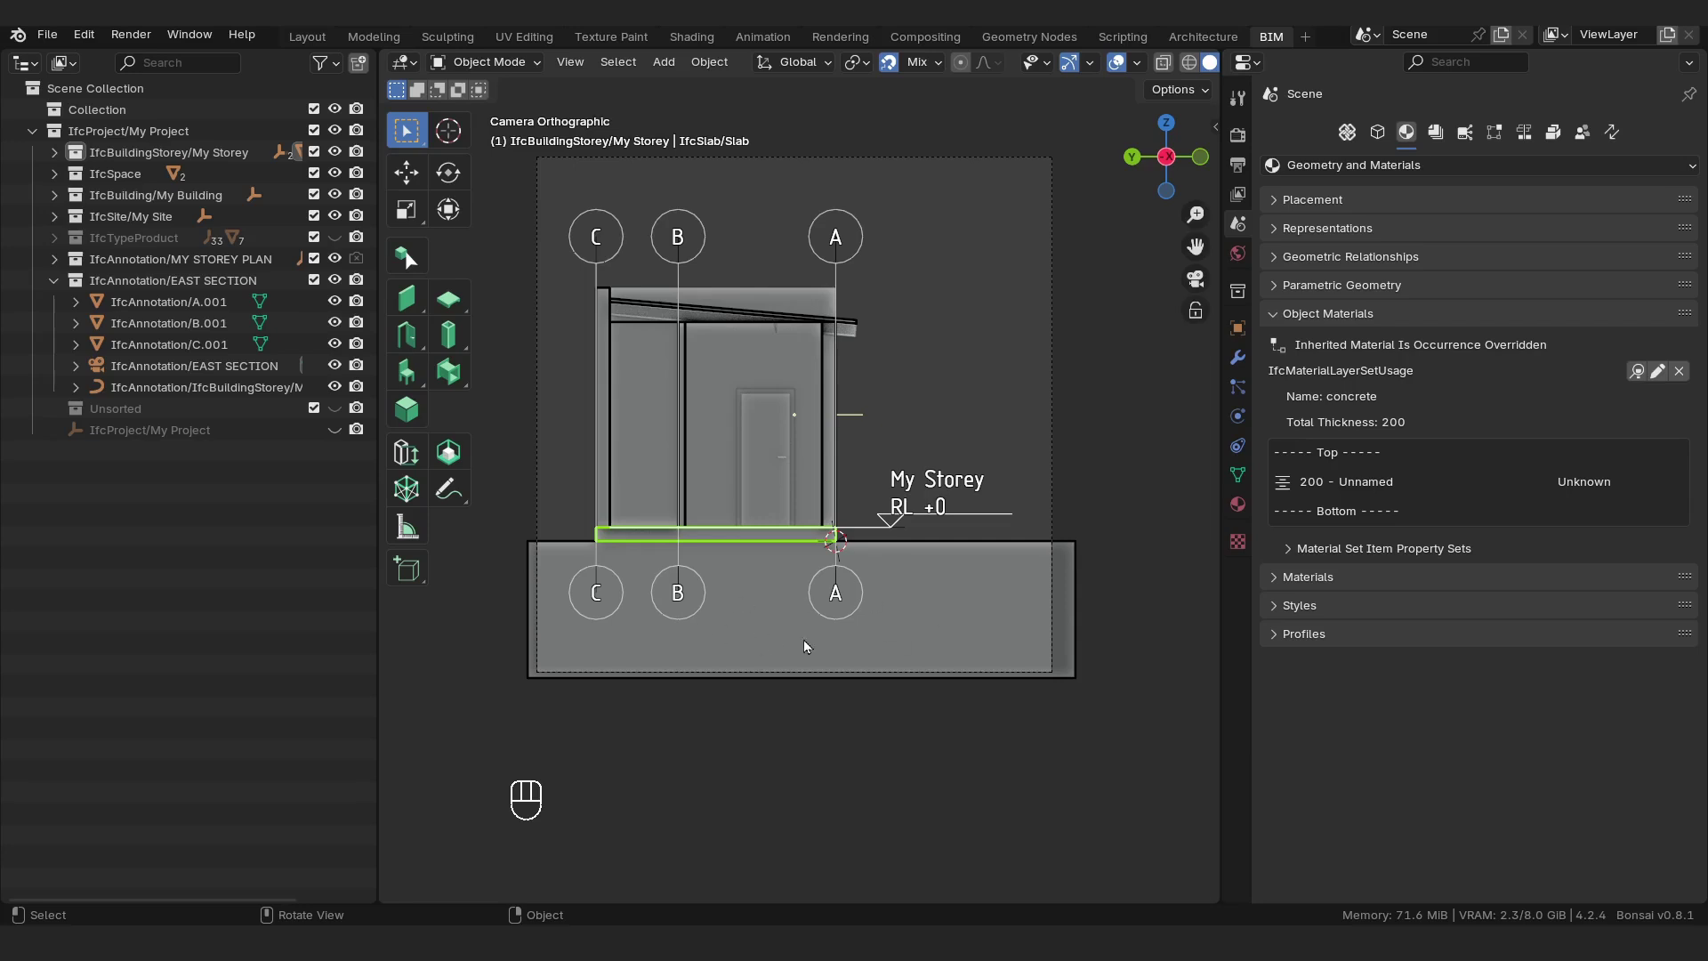
left_click(1436, 134)
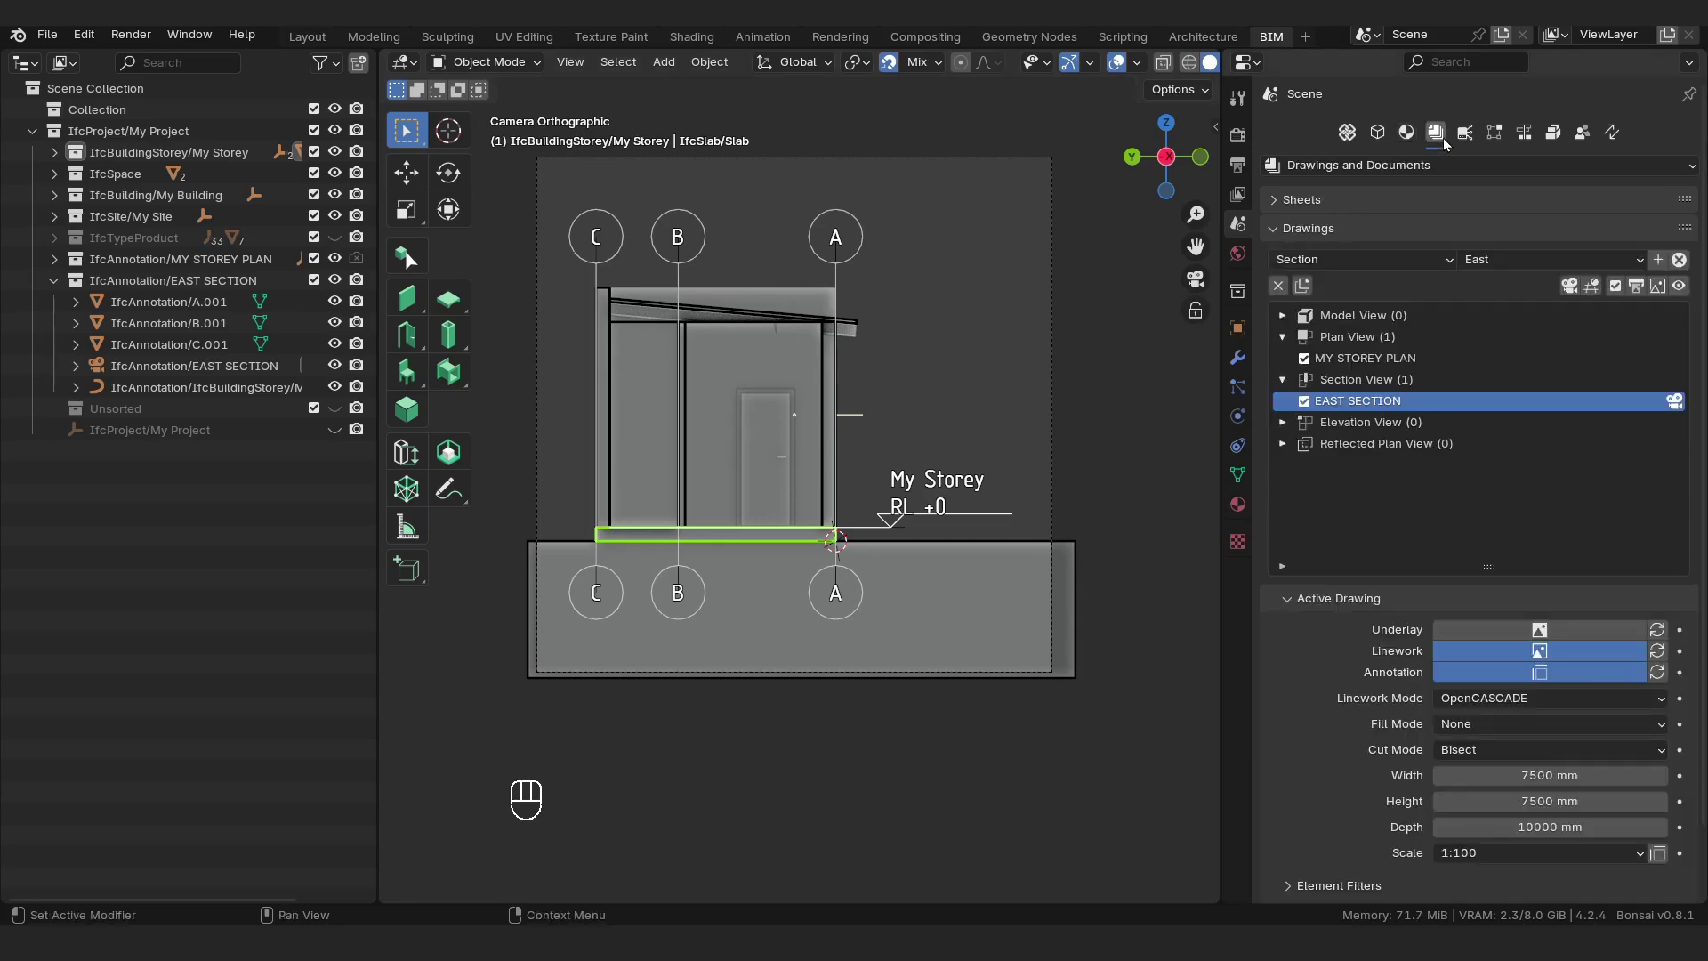
left_click(1569, 287)
left_click(1641, 291)
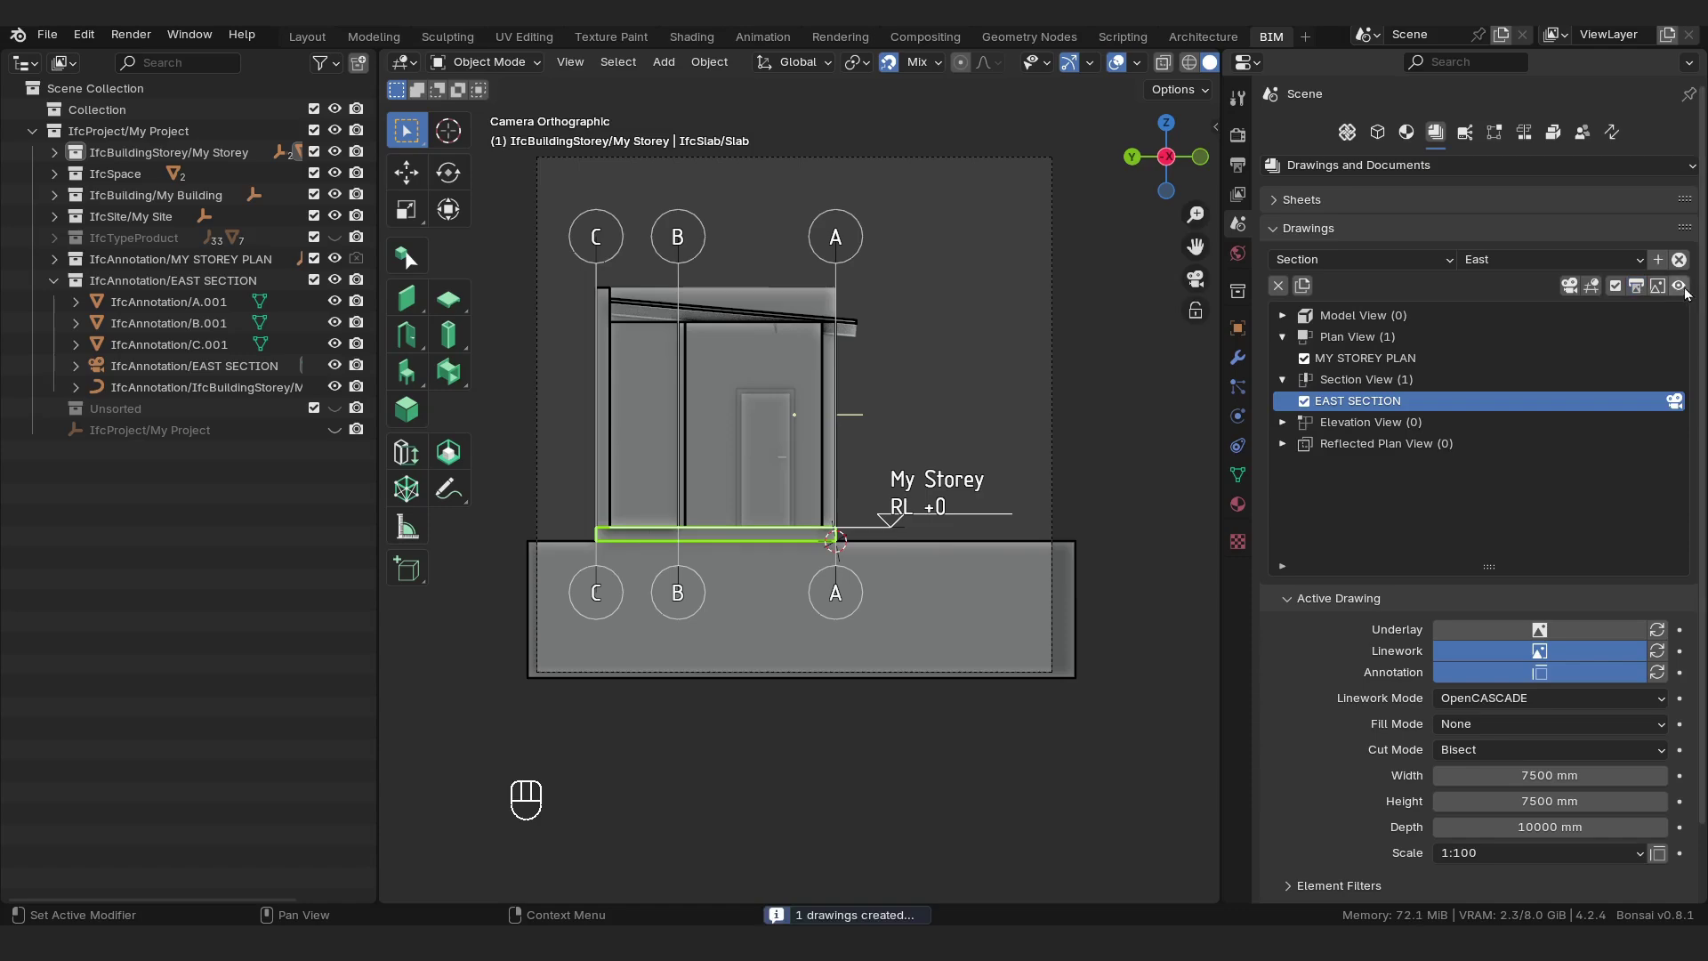
left_click(1680, 286)
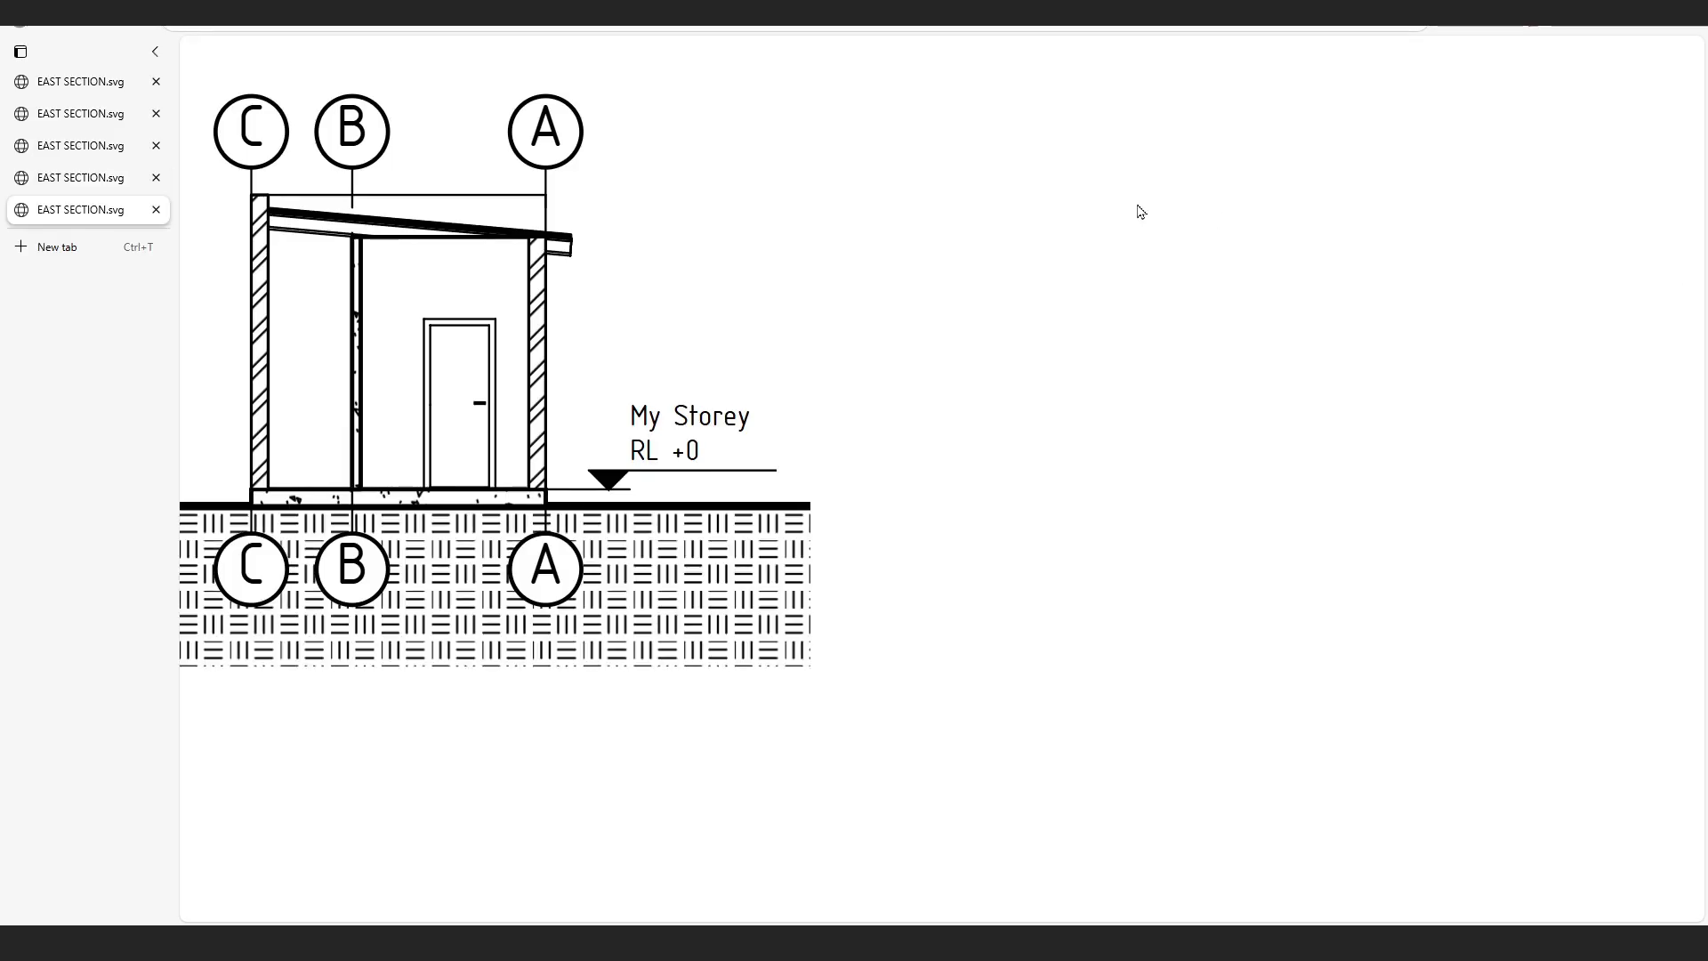
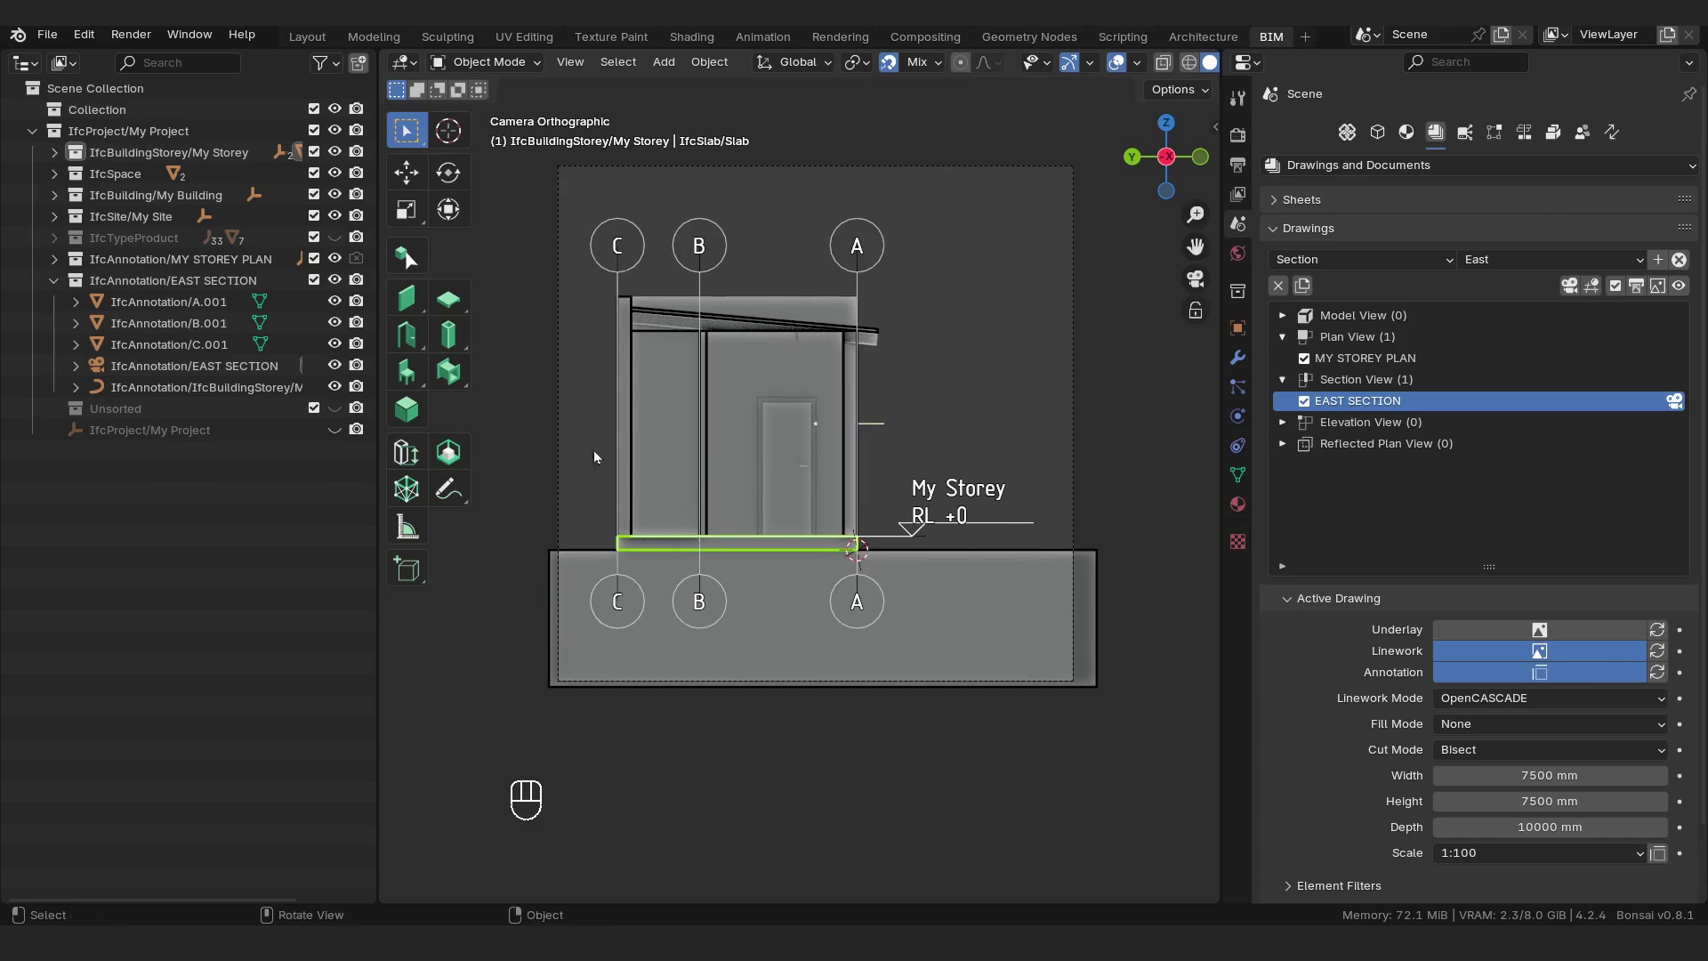
Place the 3D cursor beside the building between grid A and the drawing frame, and add a Level (Section) annotation there.
left_click(411, 453)
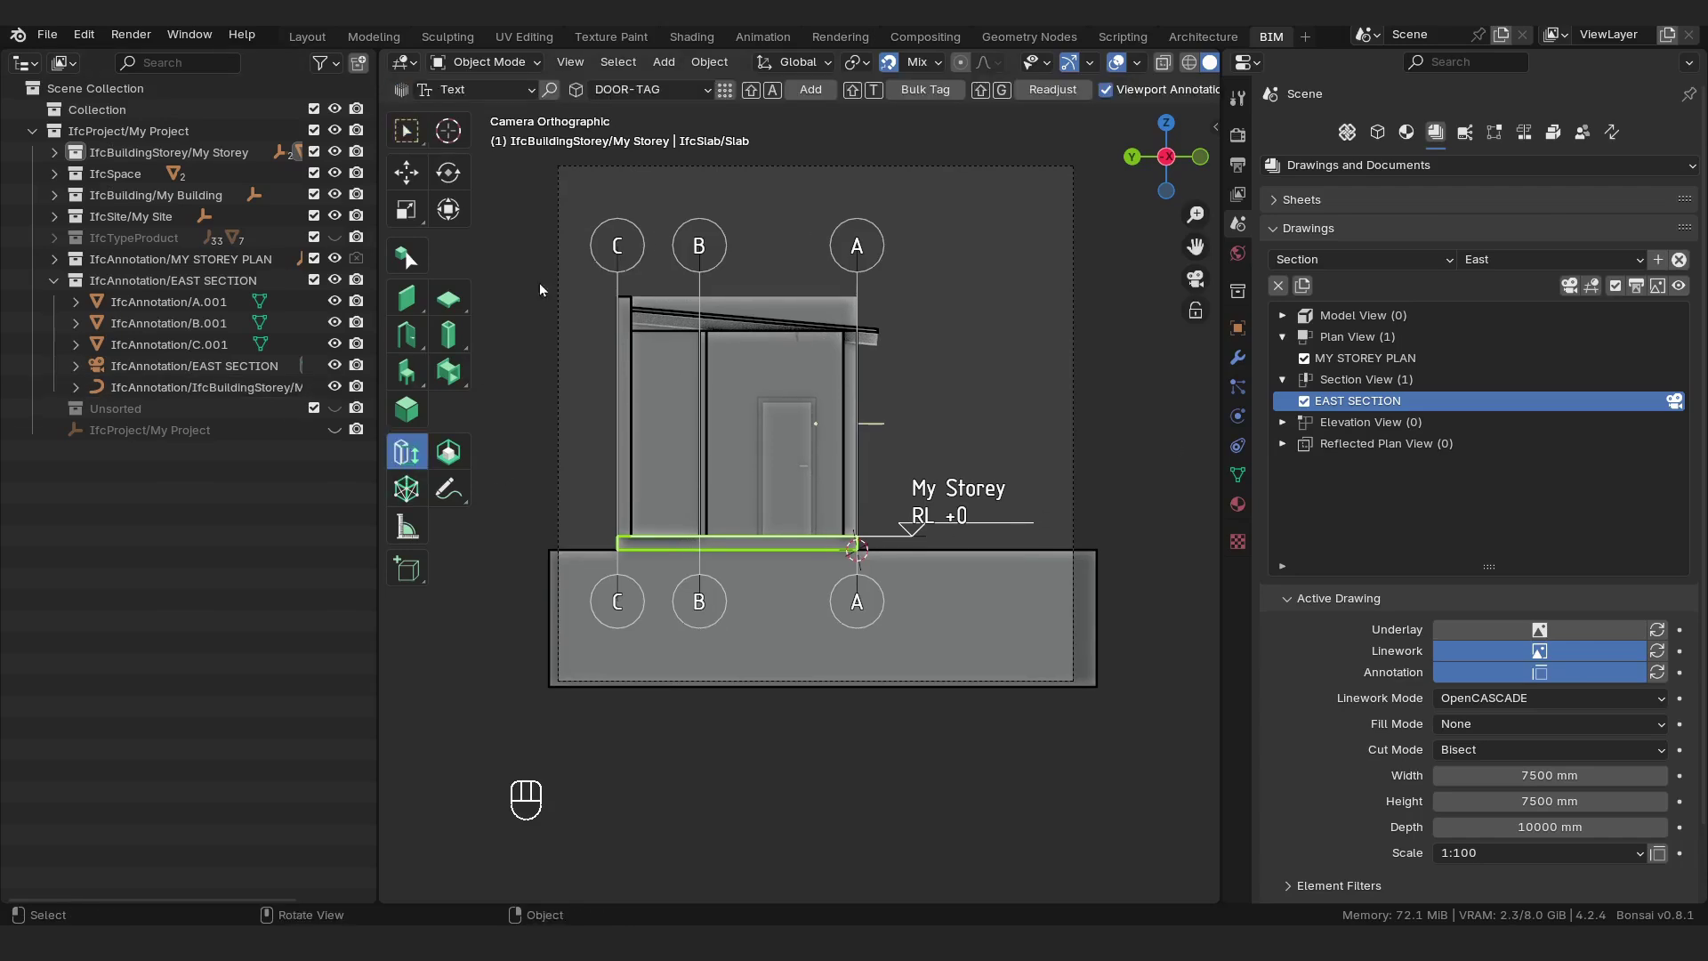
left_click(506, 89)
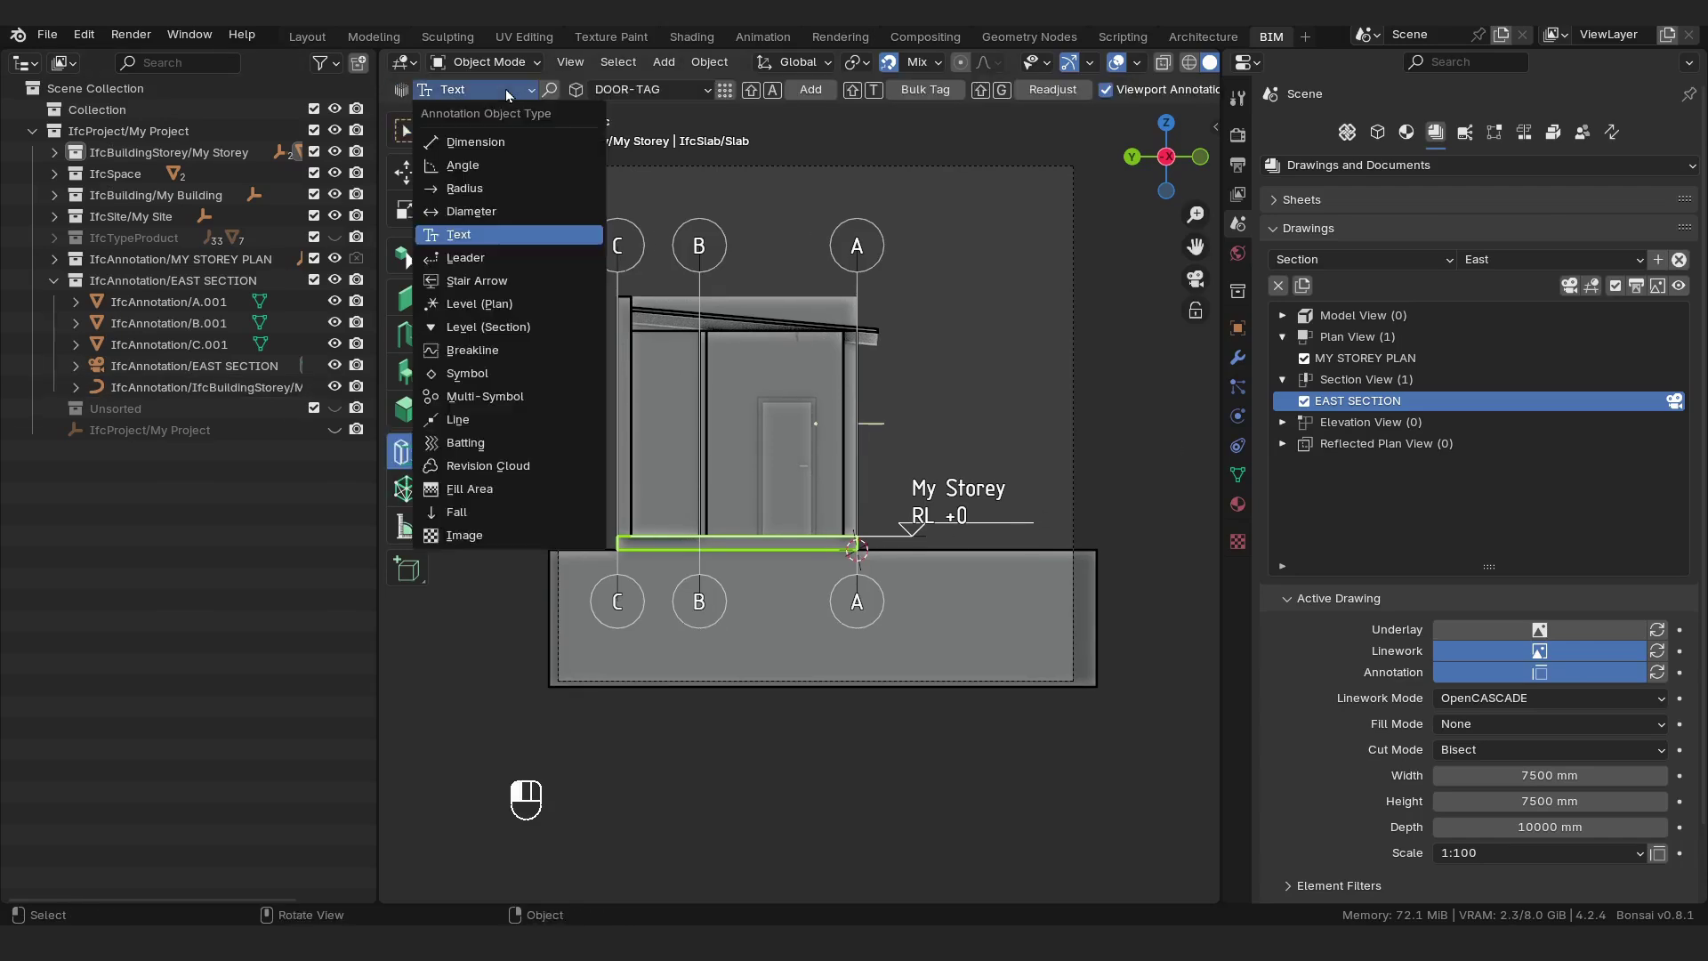
left_click(503, 329)
scroll(963, 387, "up", 1)
key("shift+a")
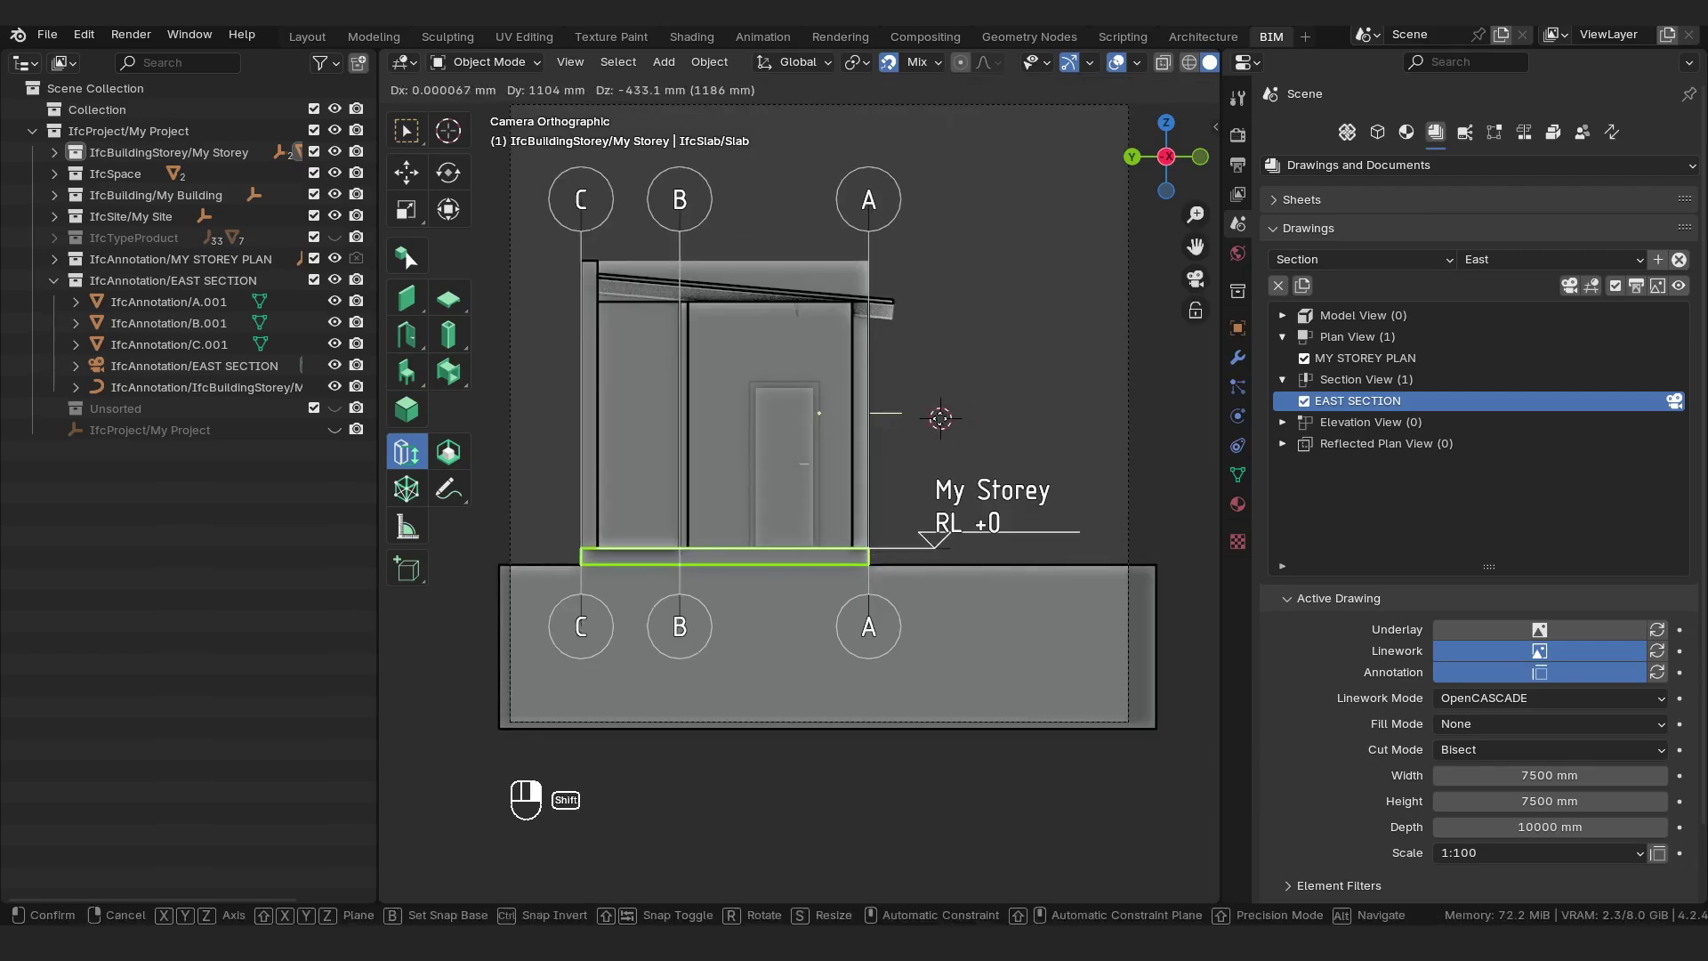
left_click(943, 426)
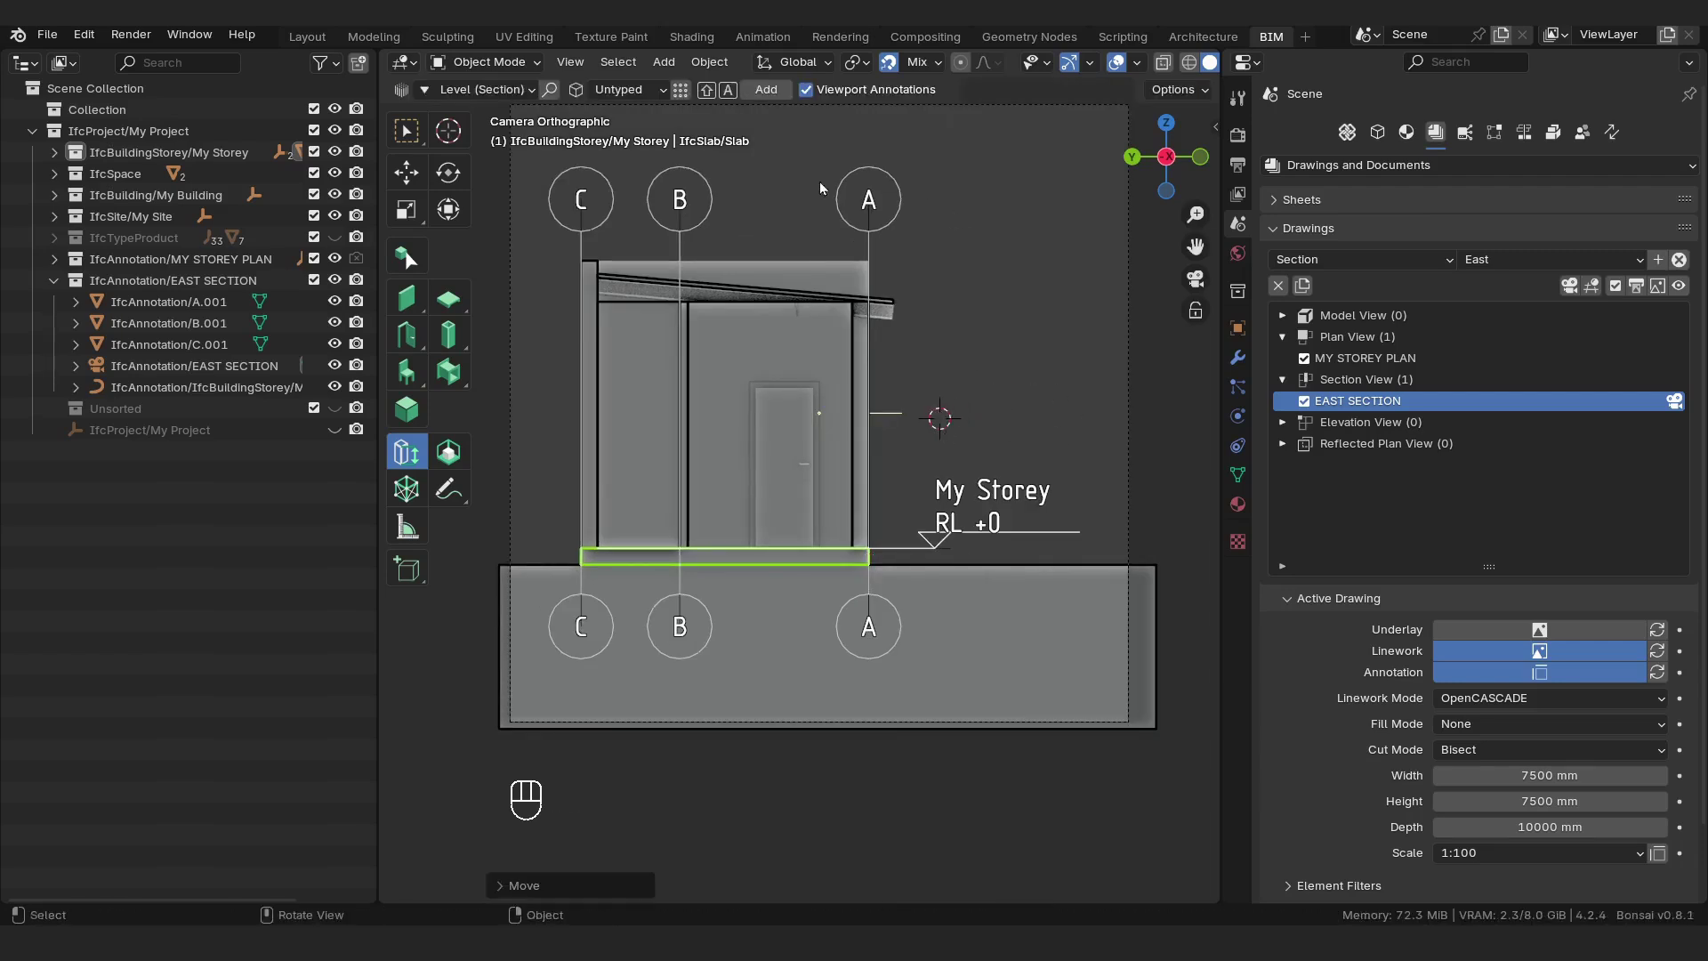
left_click(758, 90)
key("Tab")
key("Tab")
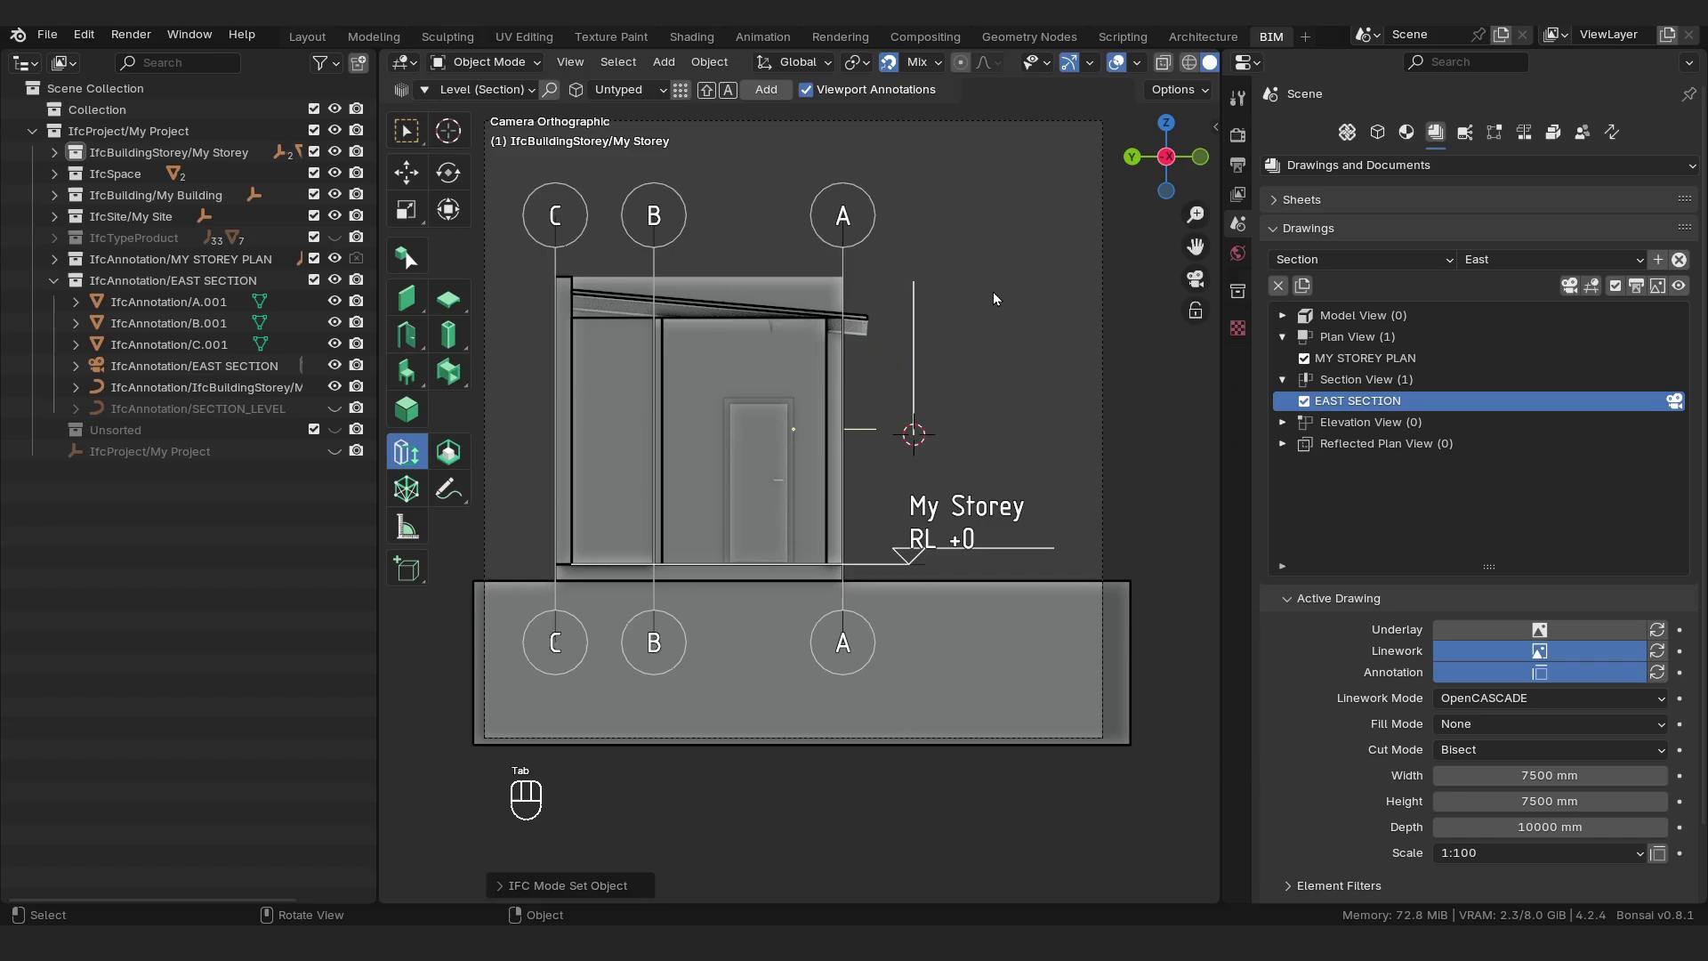
Edit the new level annotation and move its upper end point along Y to the outer face of the wall at grid C.
left_click(491, 66)
left_click(498, 111)
left_click_drag(1013, 211, 849, 284)
key("g")
key("y")
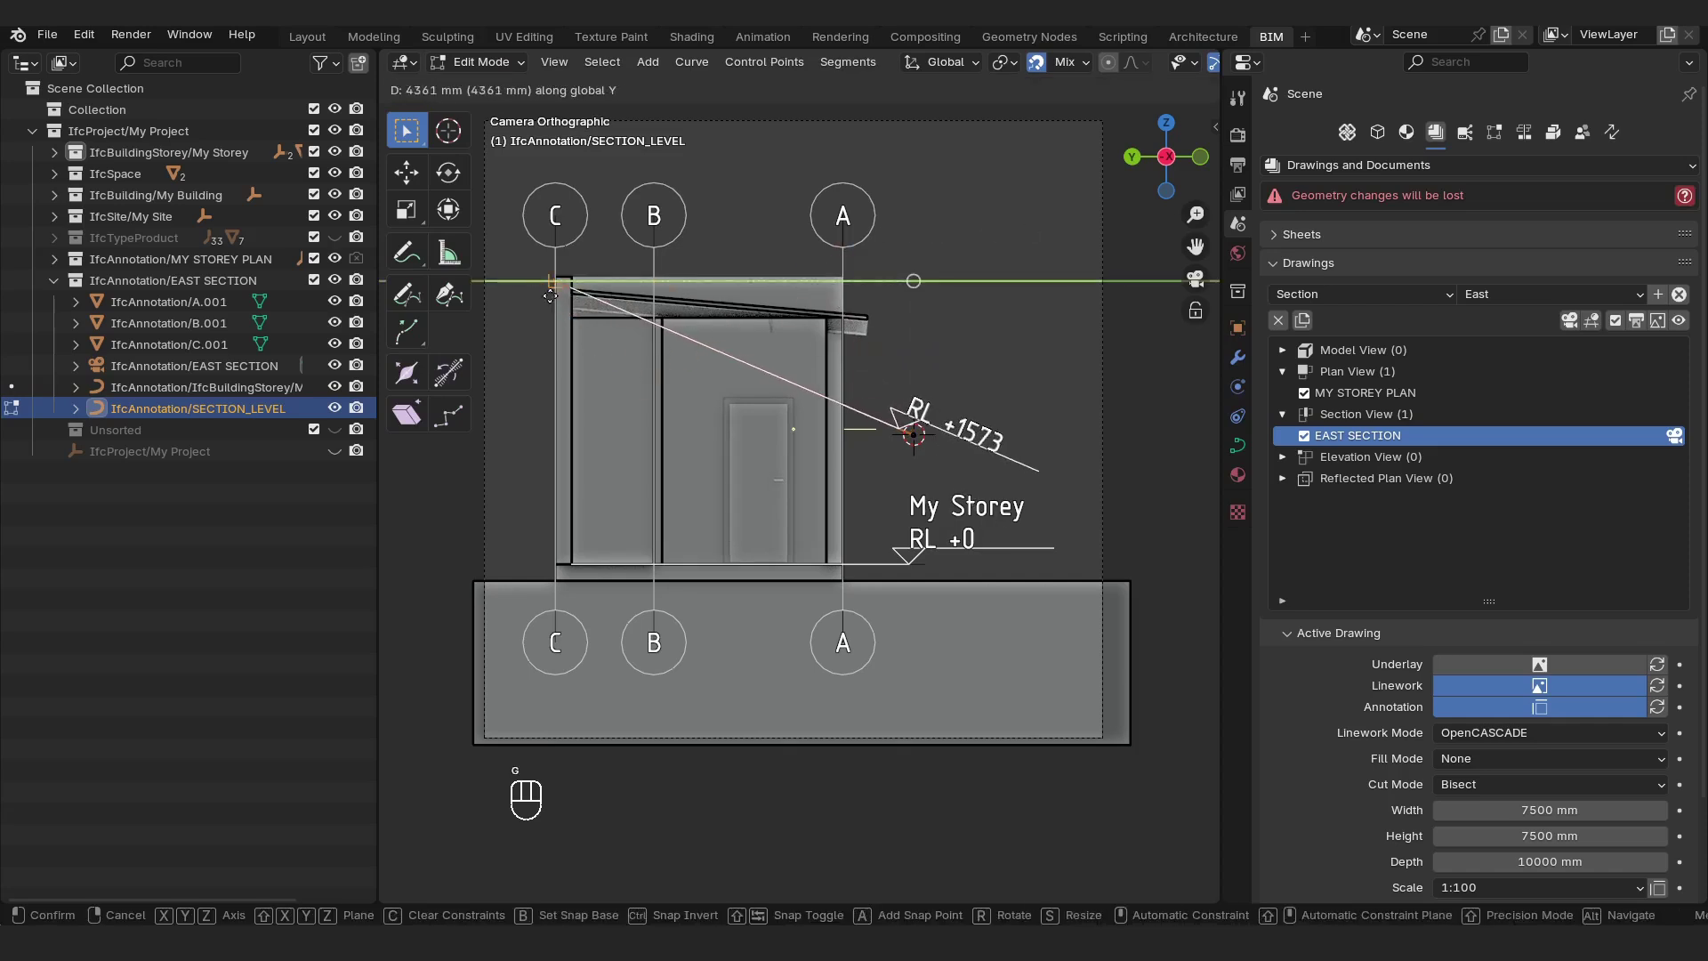
left_click(547, 295)
Extend that end point along Y beyond the wall, align it along Z with the other end, and finish editing the annotation.
key("g")
key("y")
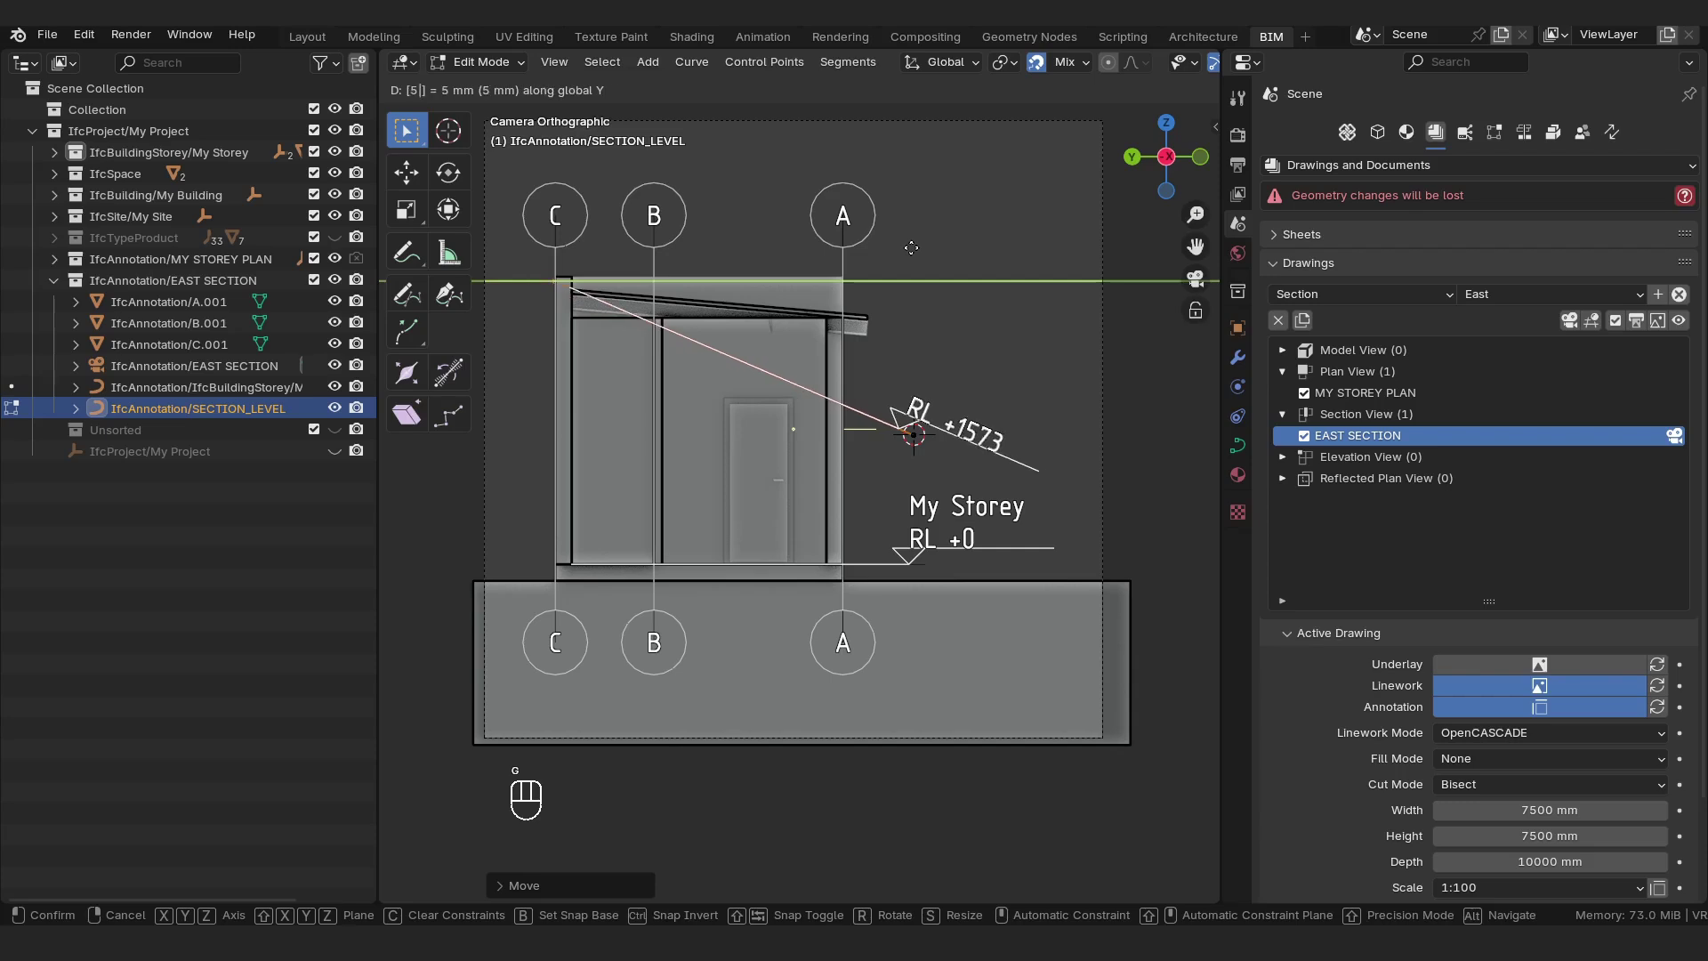
left_click(912, 248)
key("g")
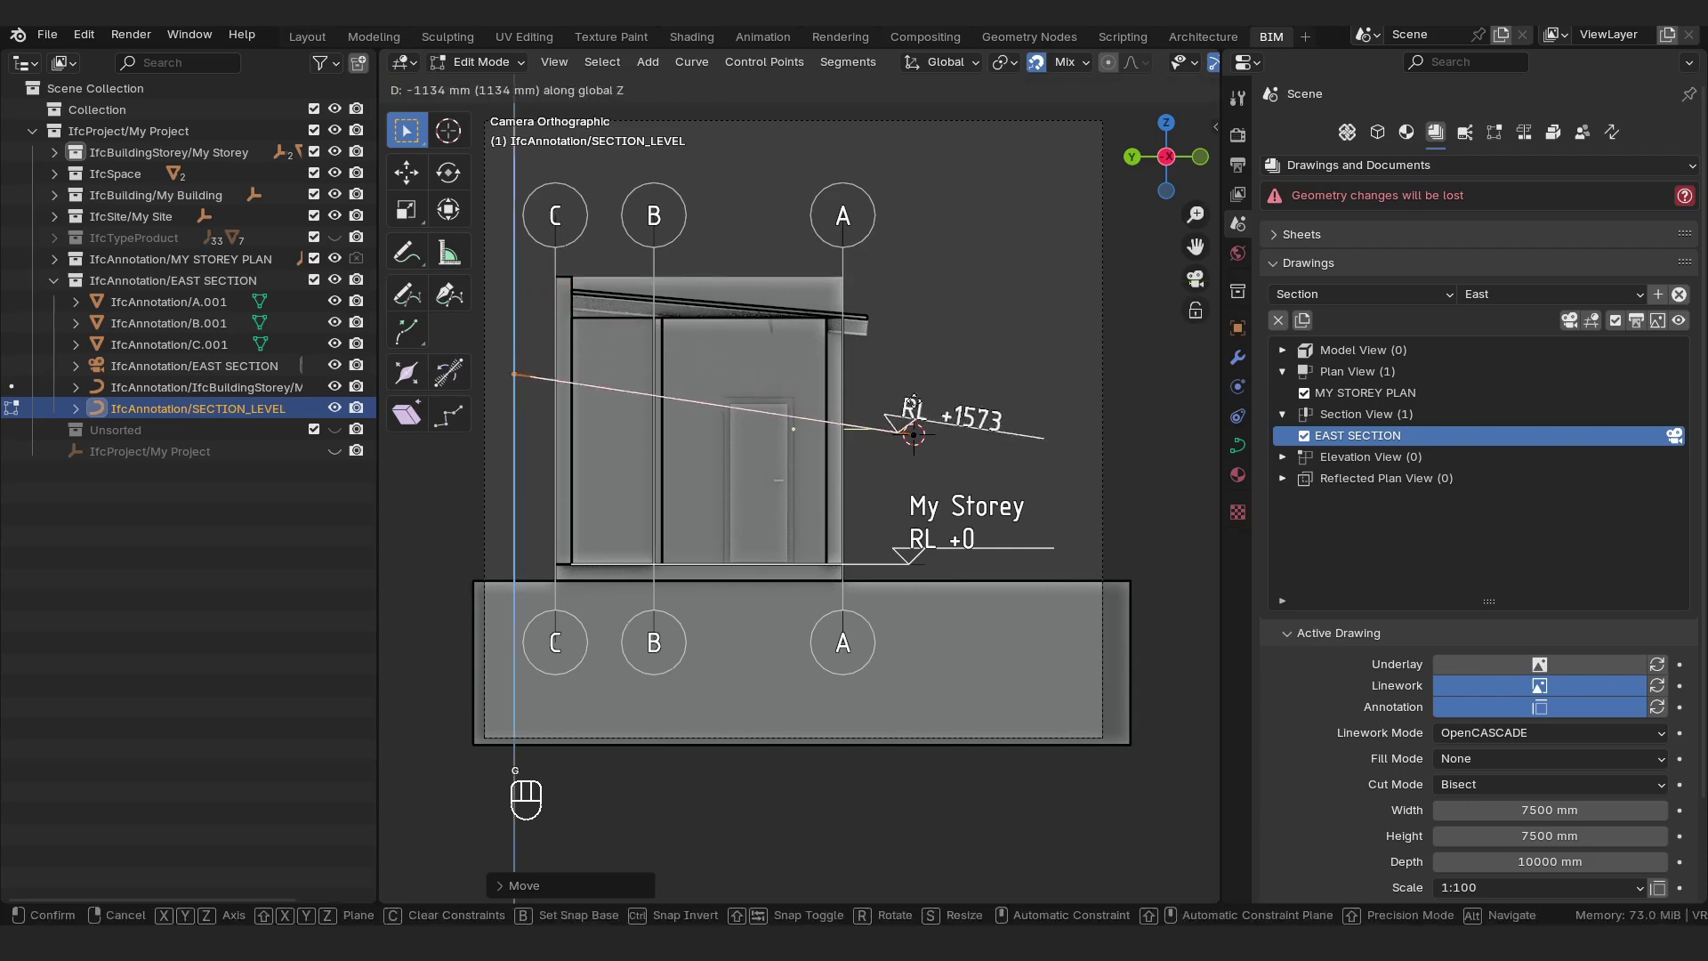
middle_click_drag(896, 455, 961, 464, "shift")
left_click(961, 465)
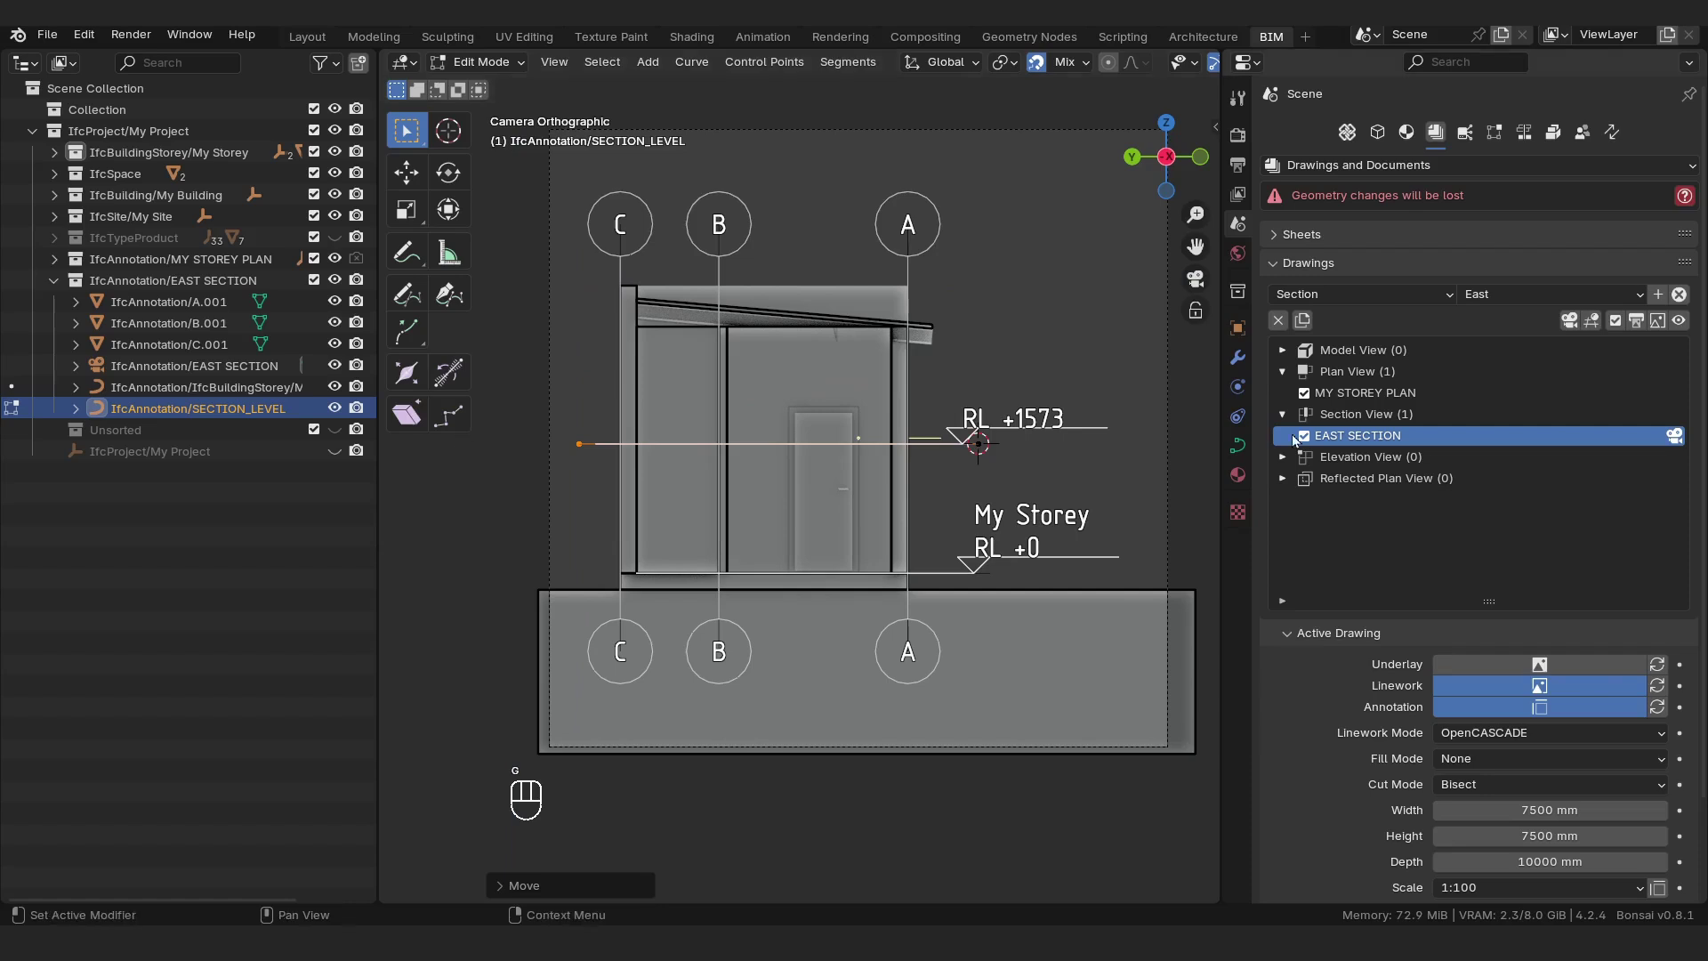
key("Tab")
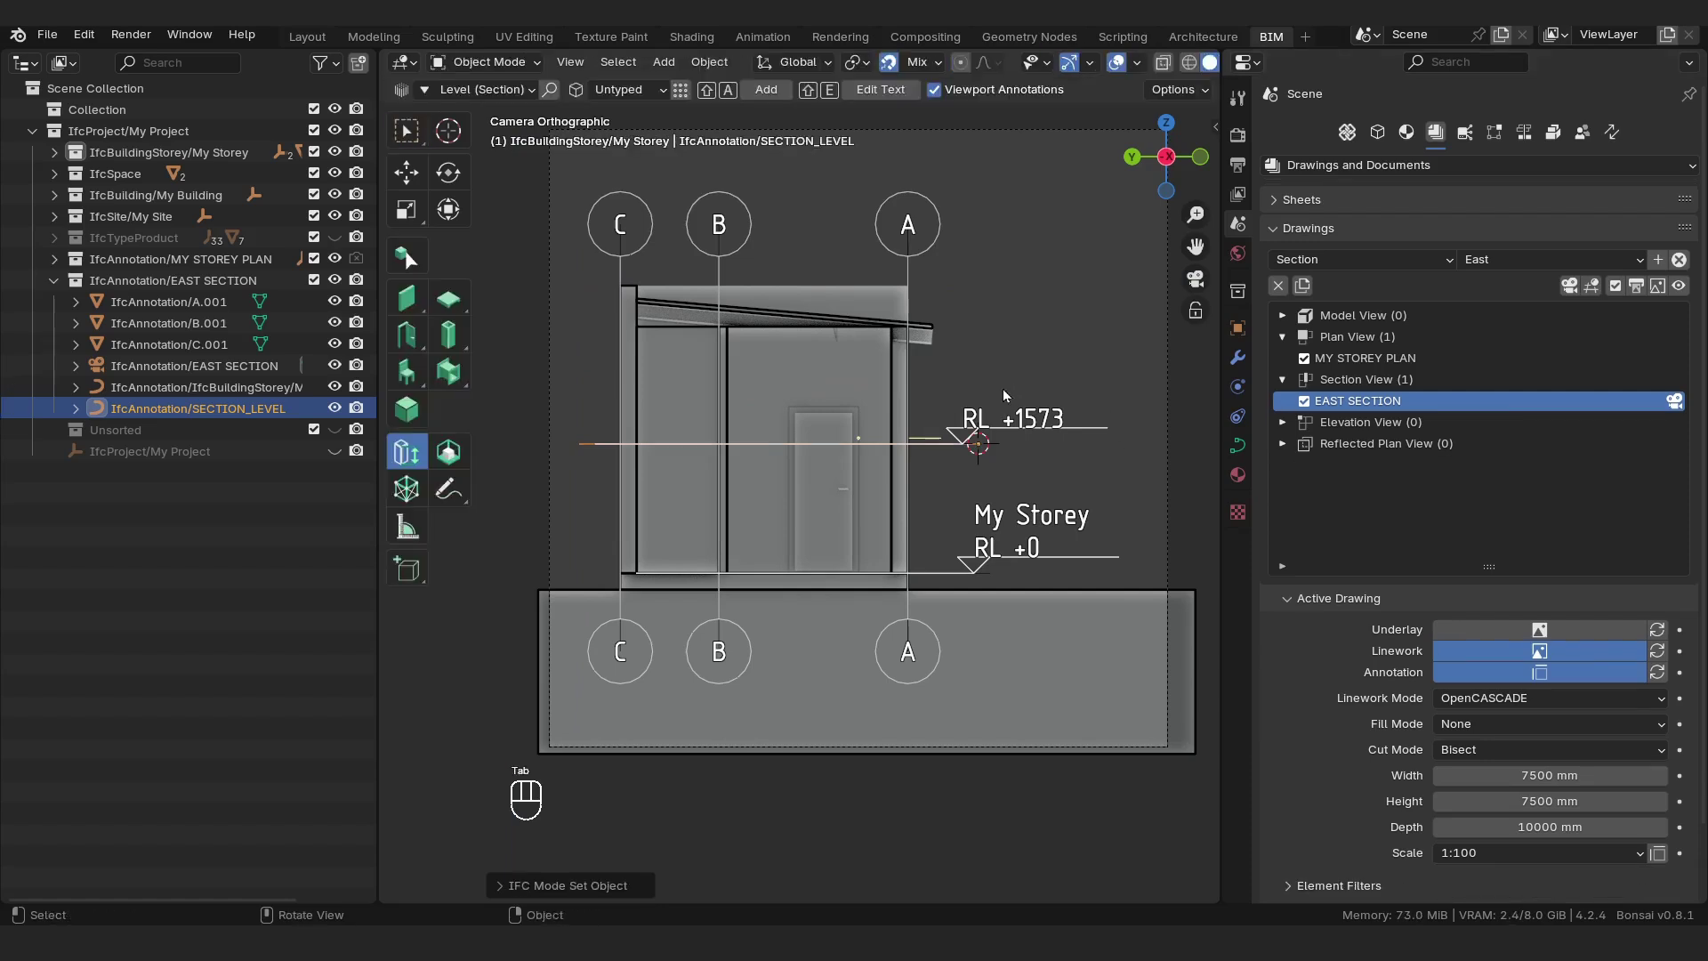
Raise the new level annotation along Z to the top of the building's highest wall, at RL +3500.
scroll(1022, 374, "up", 1)
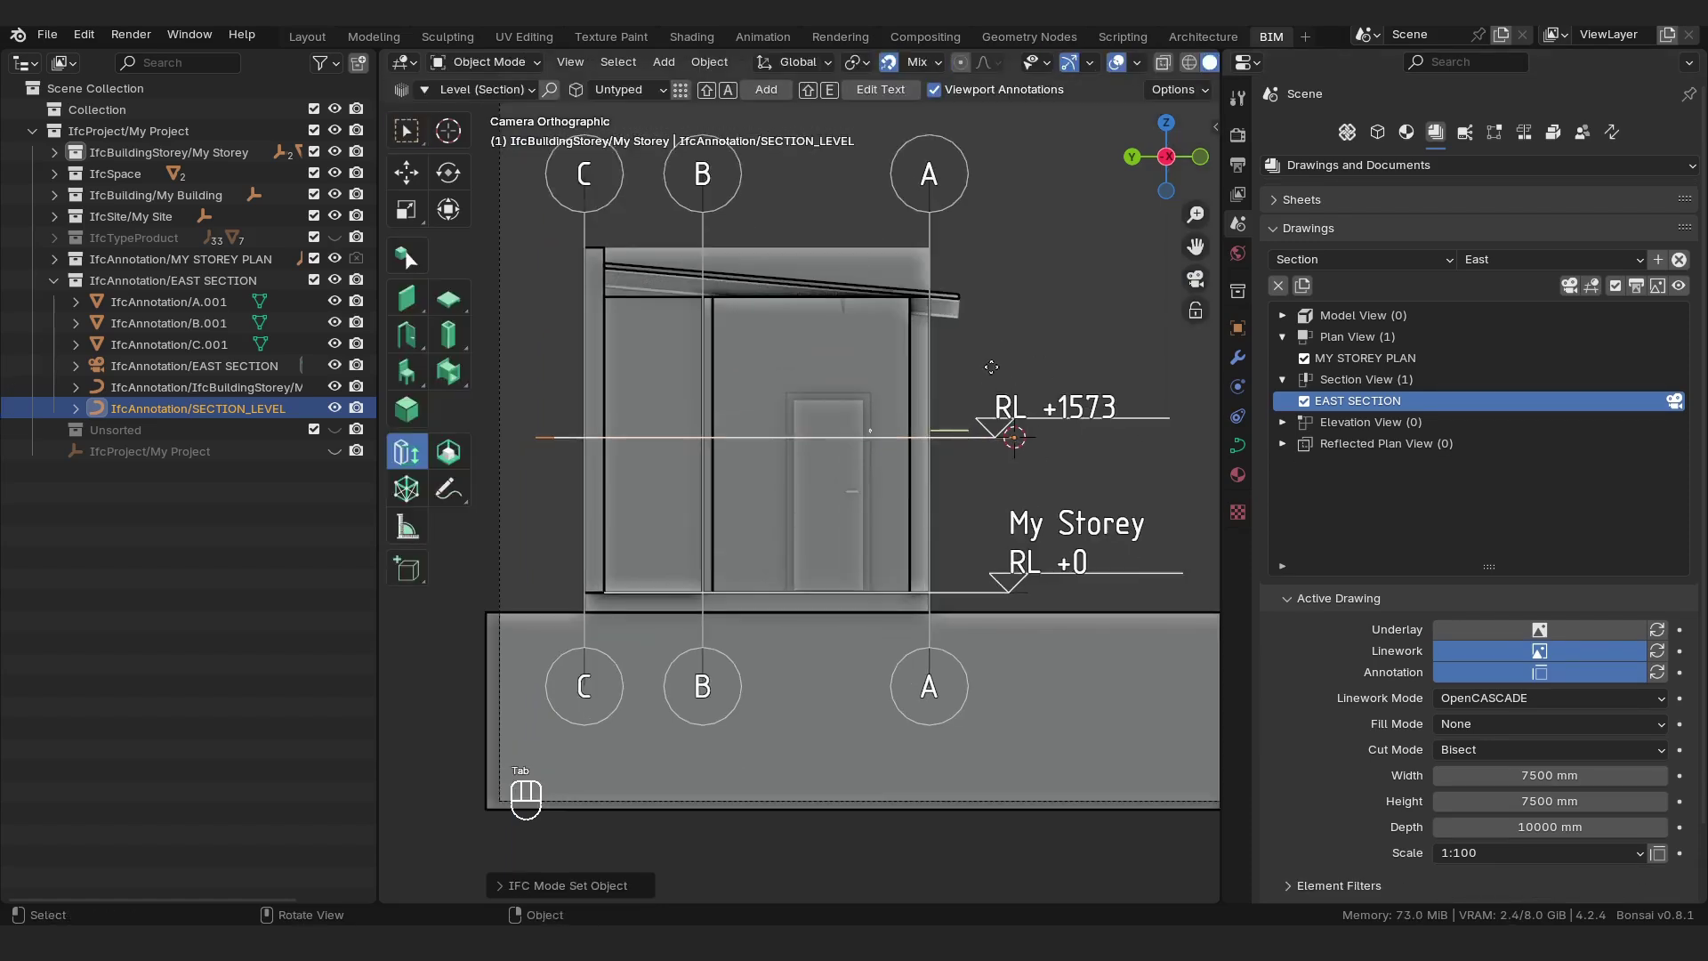
key("g")
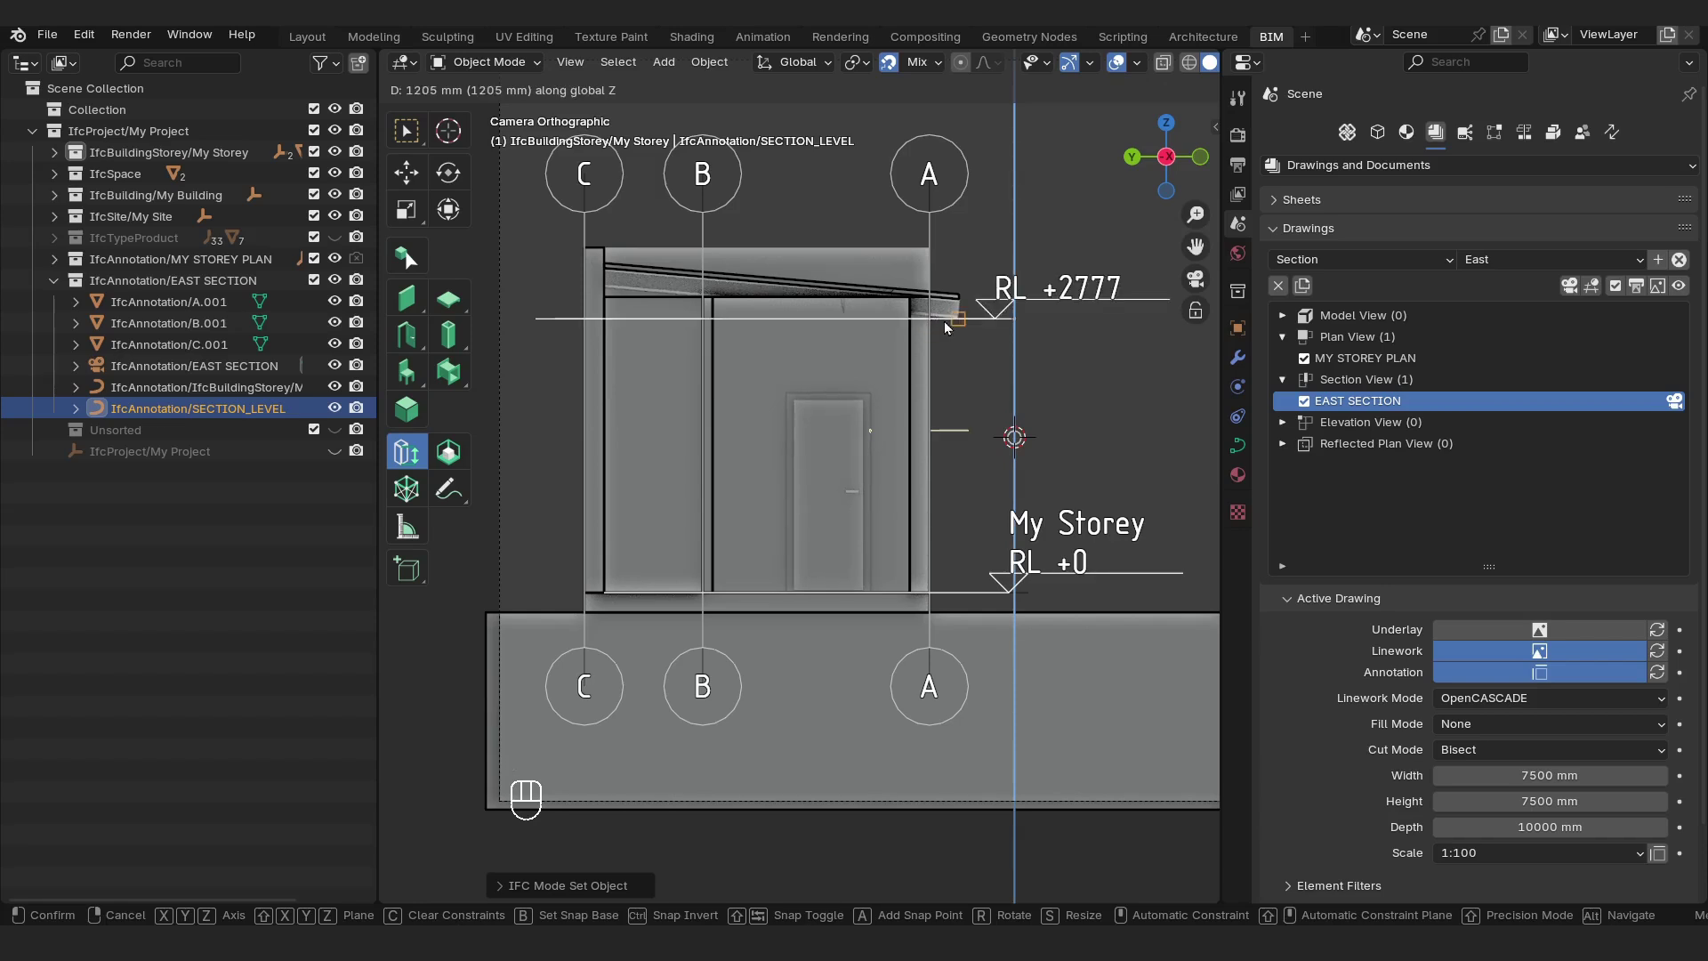
left_click(946, 327)
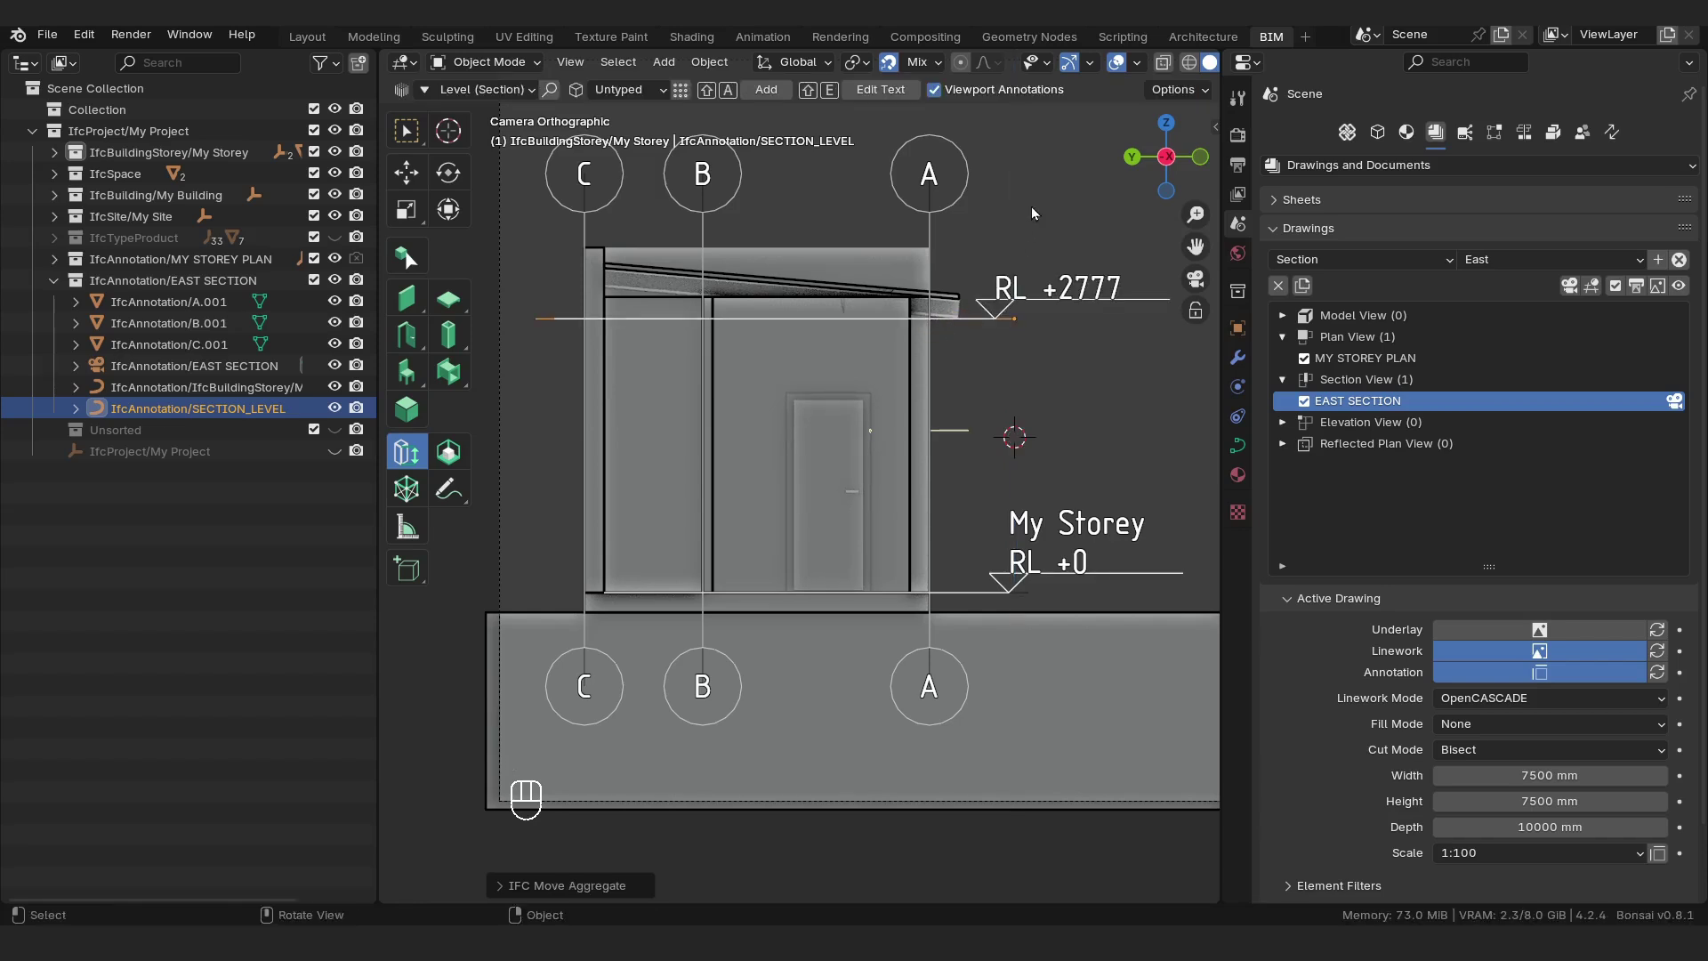
key("g")
left_click(939, 273)
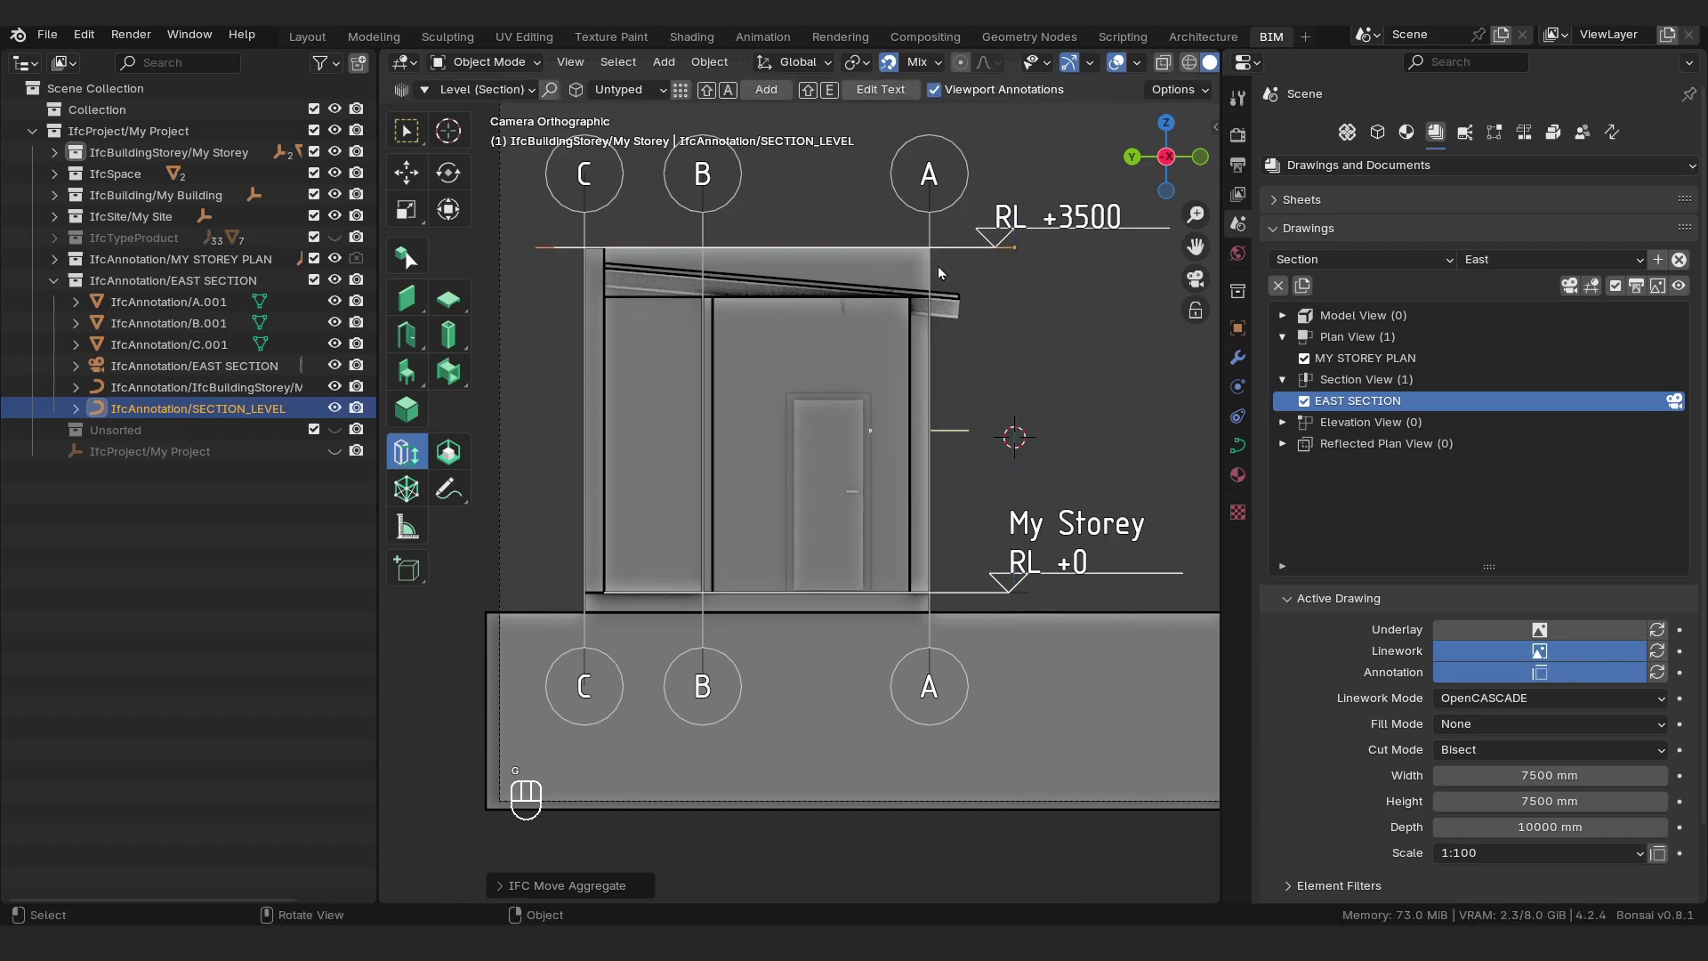
Edit the My Storey level annotation, extend its end point at grid C along Y beyond the wall, and finish editing.
scroll(987, 325, "down", 1)
left_click(1044, 385)
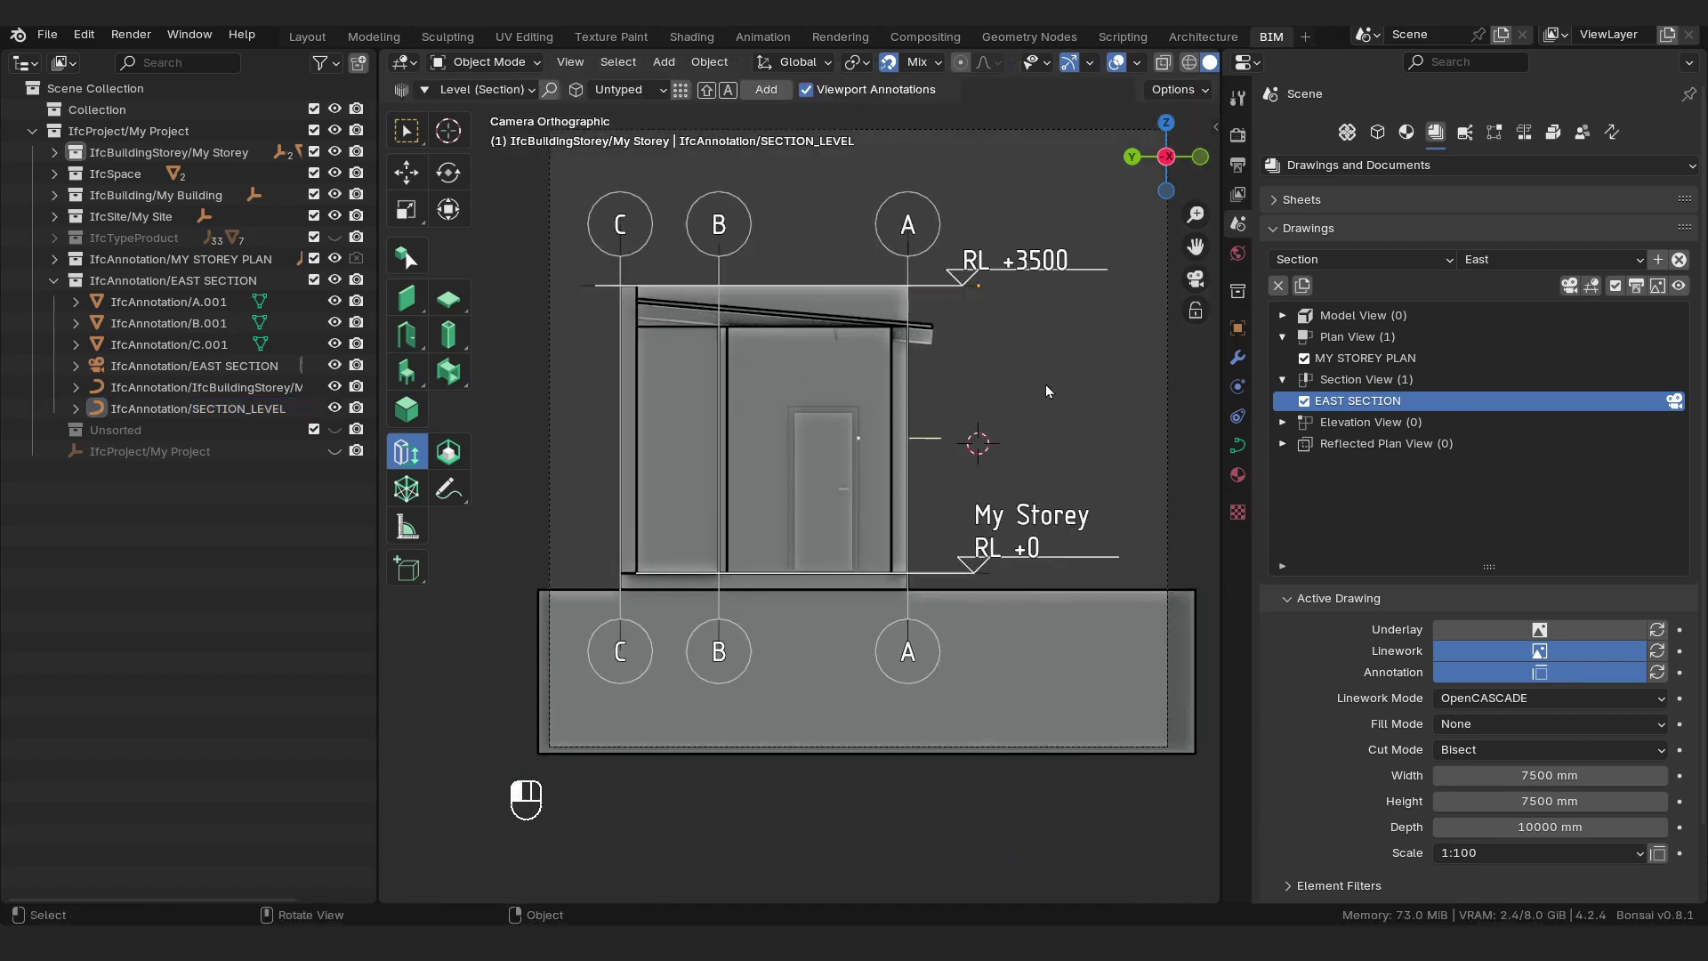
middle_click_drag(1045, 384, 1053, 376, "shift")
left_click(995, 567)
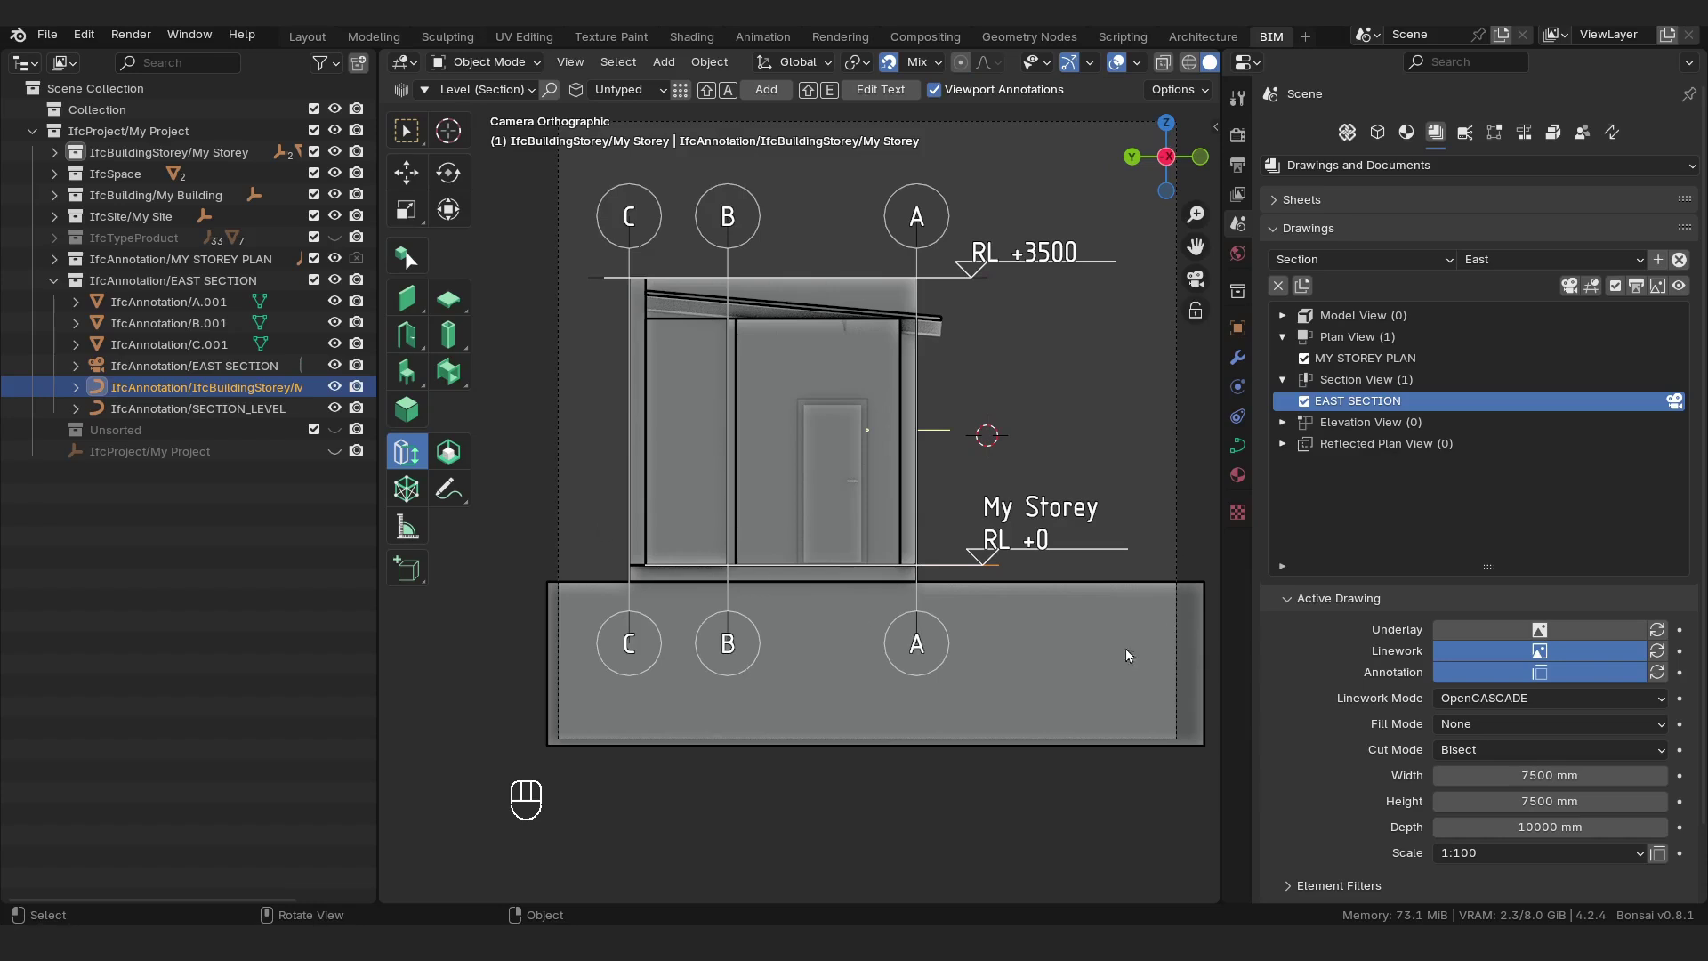
left_click(485, 62)
left_click(468, 104)
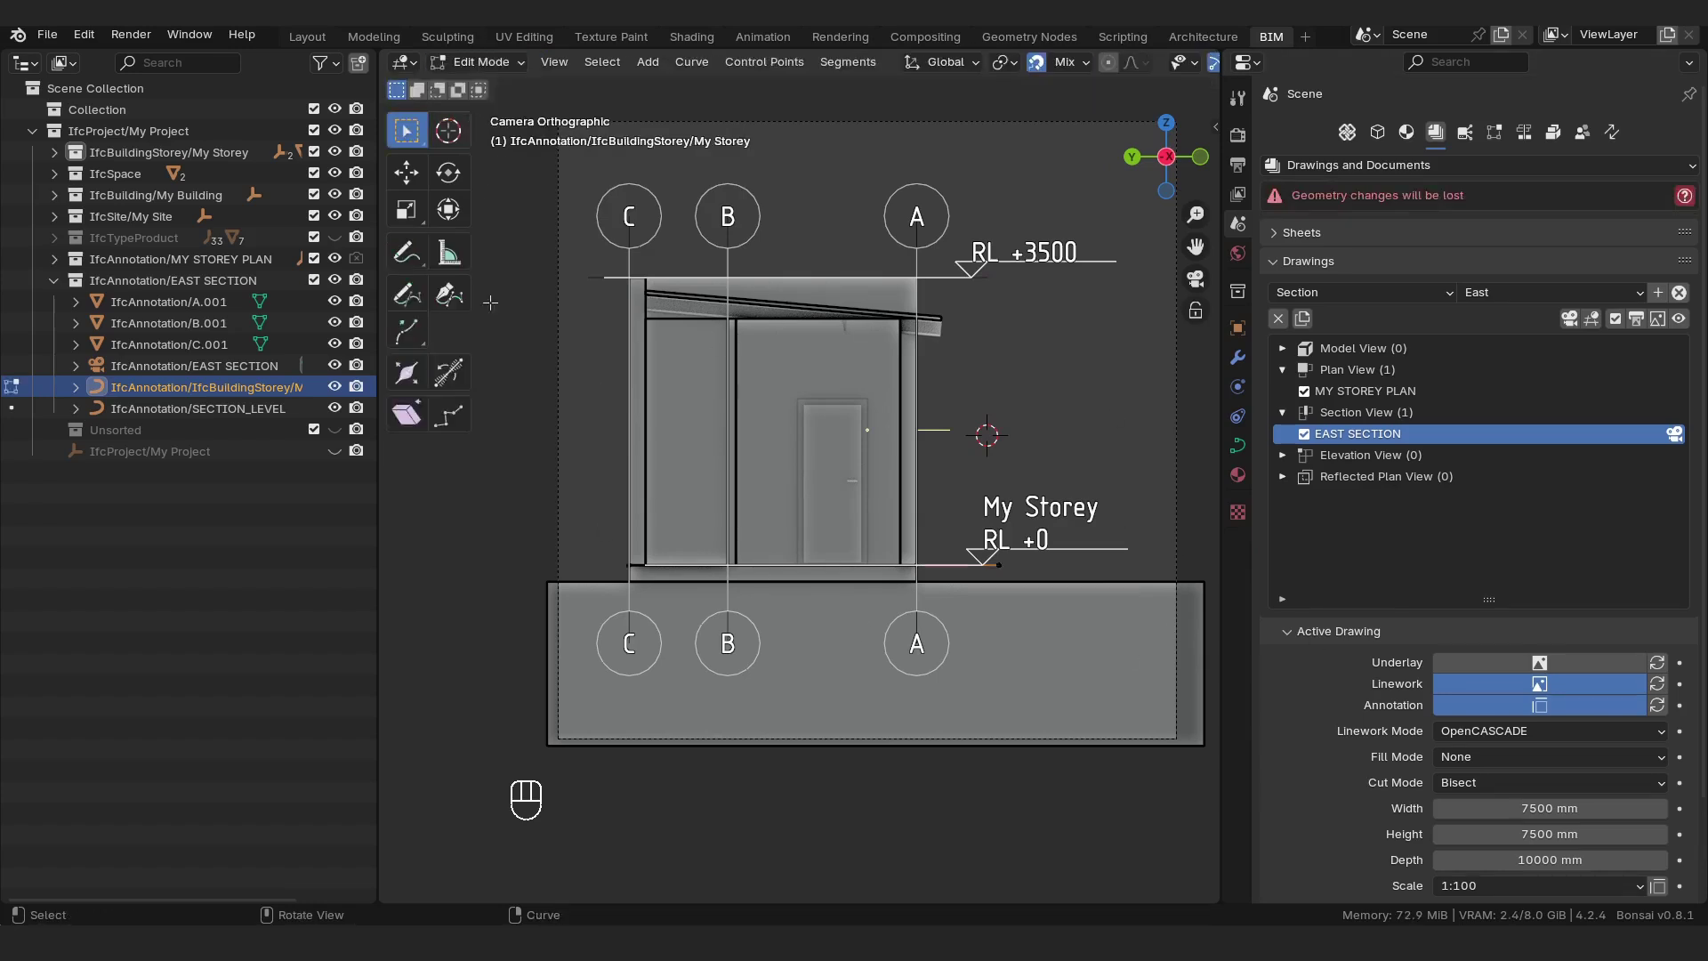
left_click(633, 562)
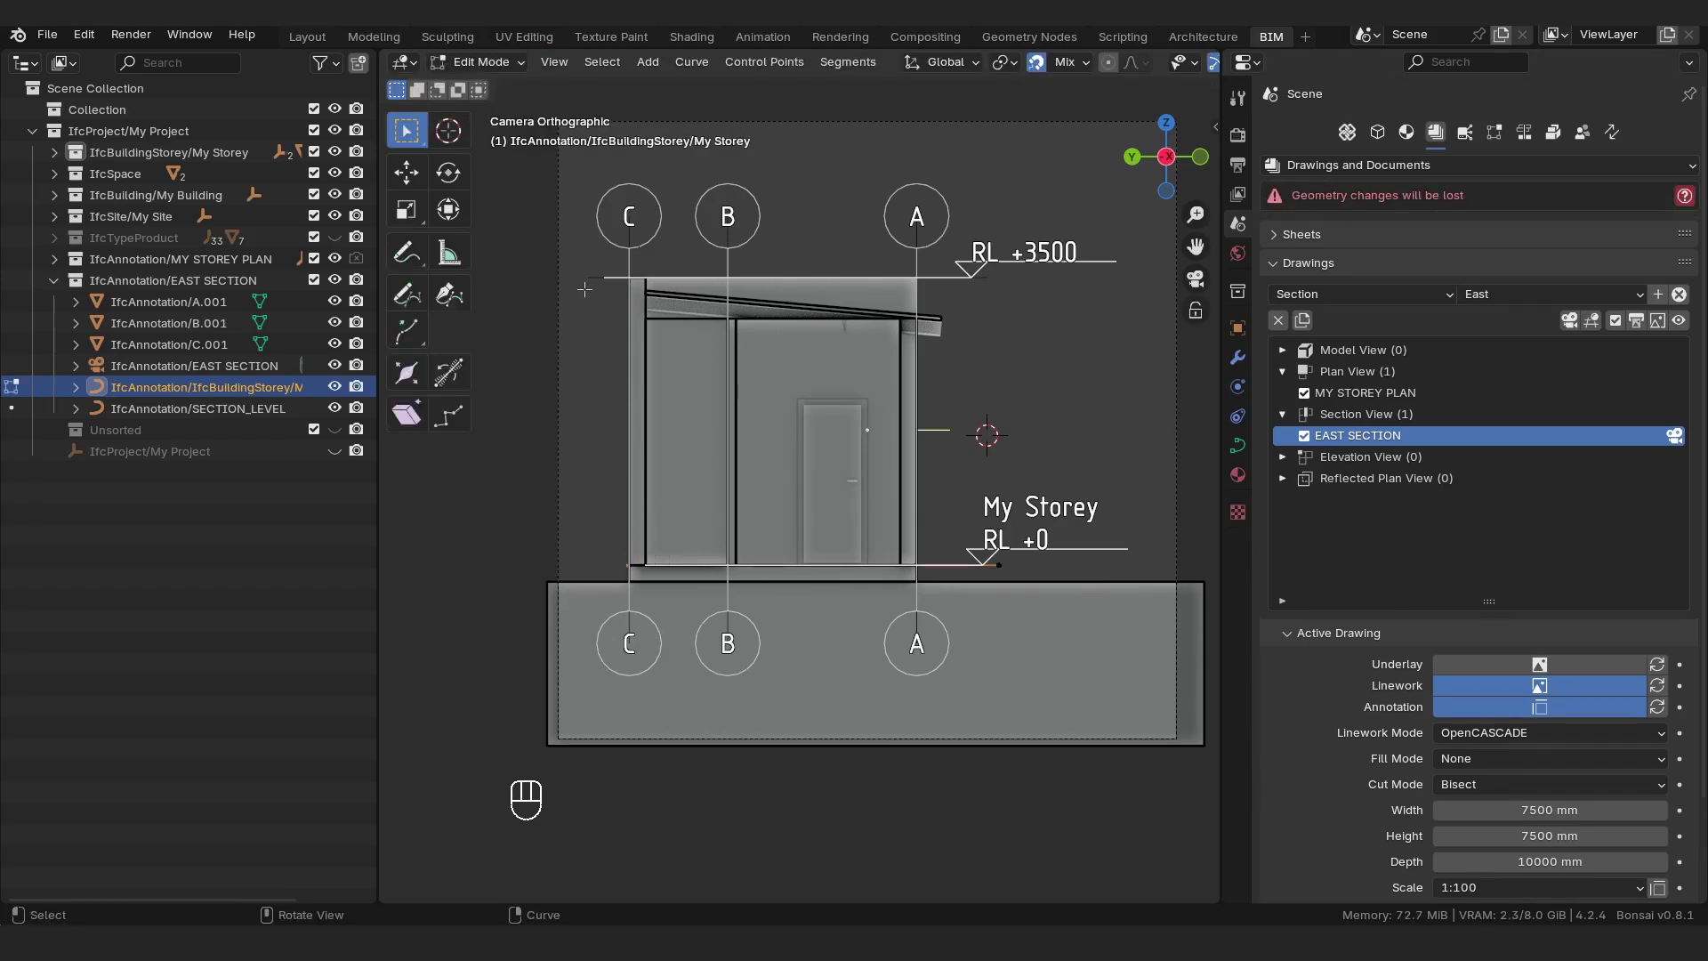
key("g")
key("Tab")
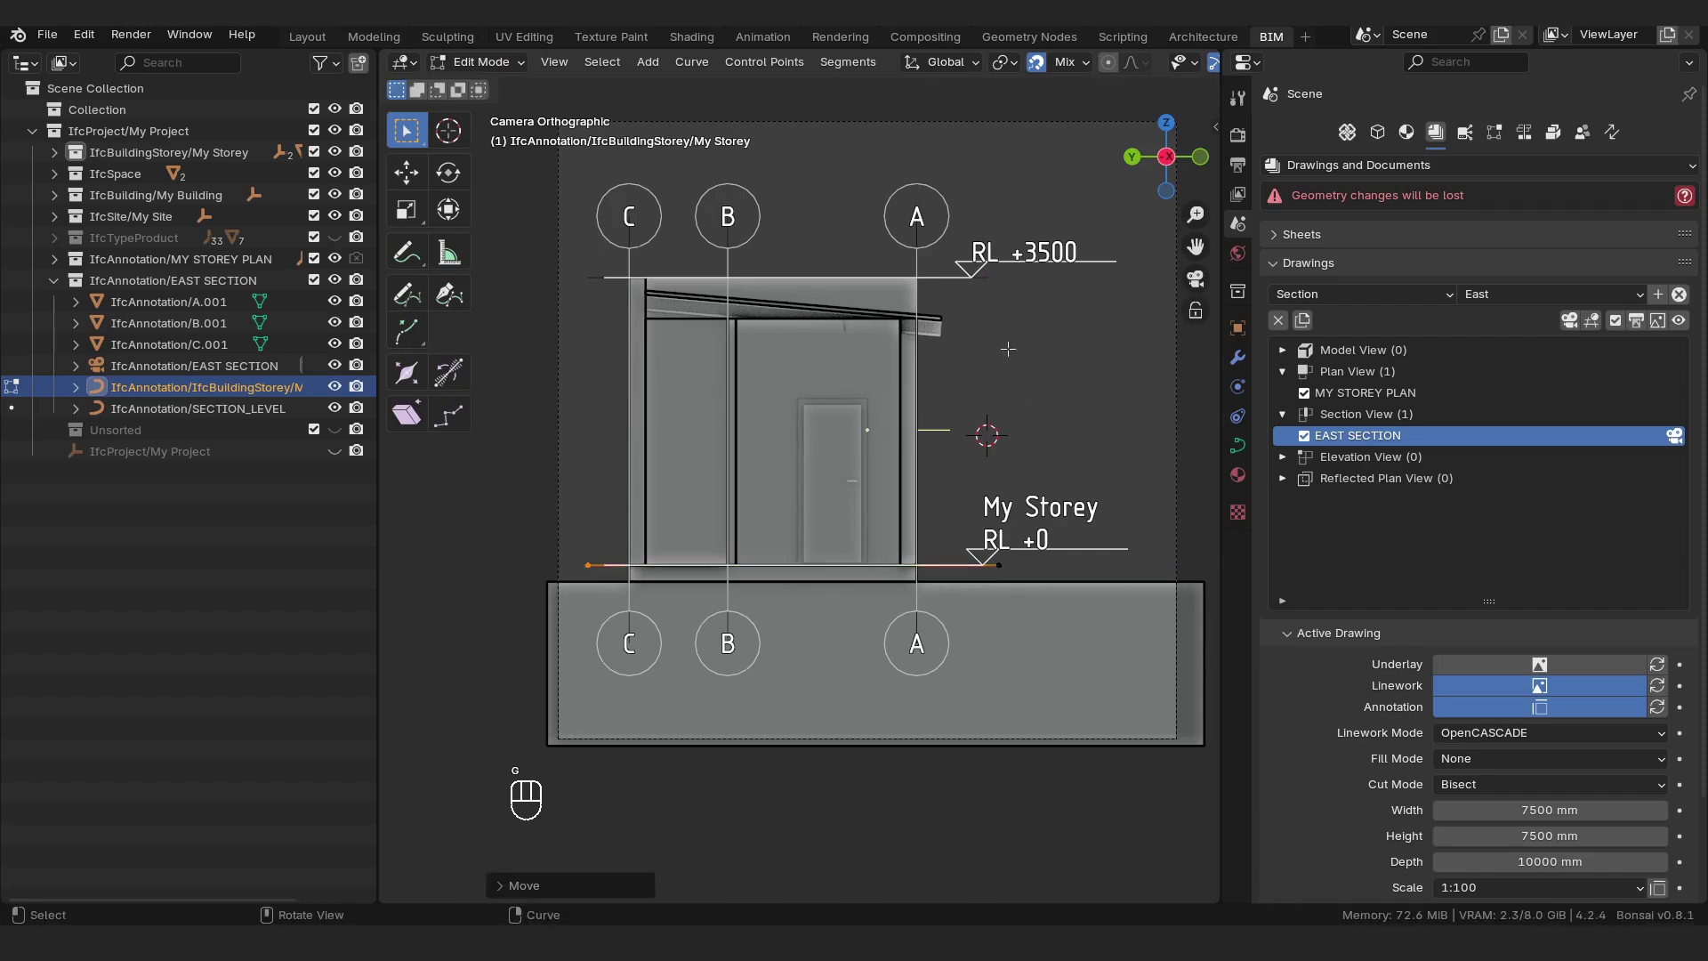
Duplicate the RL +3500 level annotation and place the copy lower along Z, at the lower edge of the roof near grid A.
left_click(1100, 365)
left_click(997, 298)
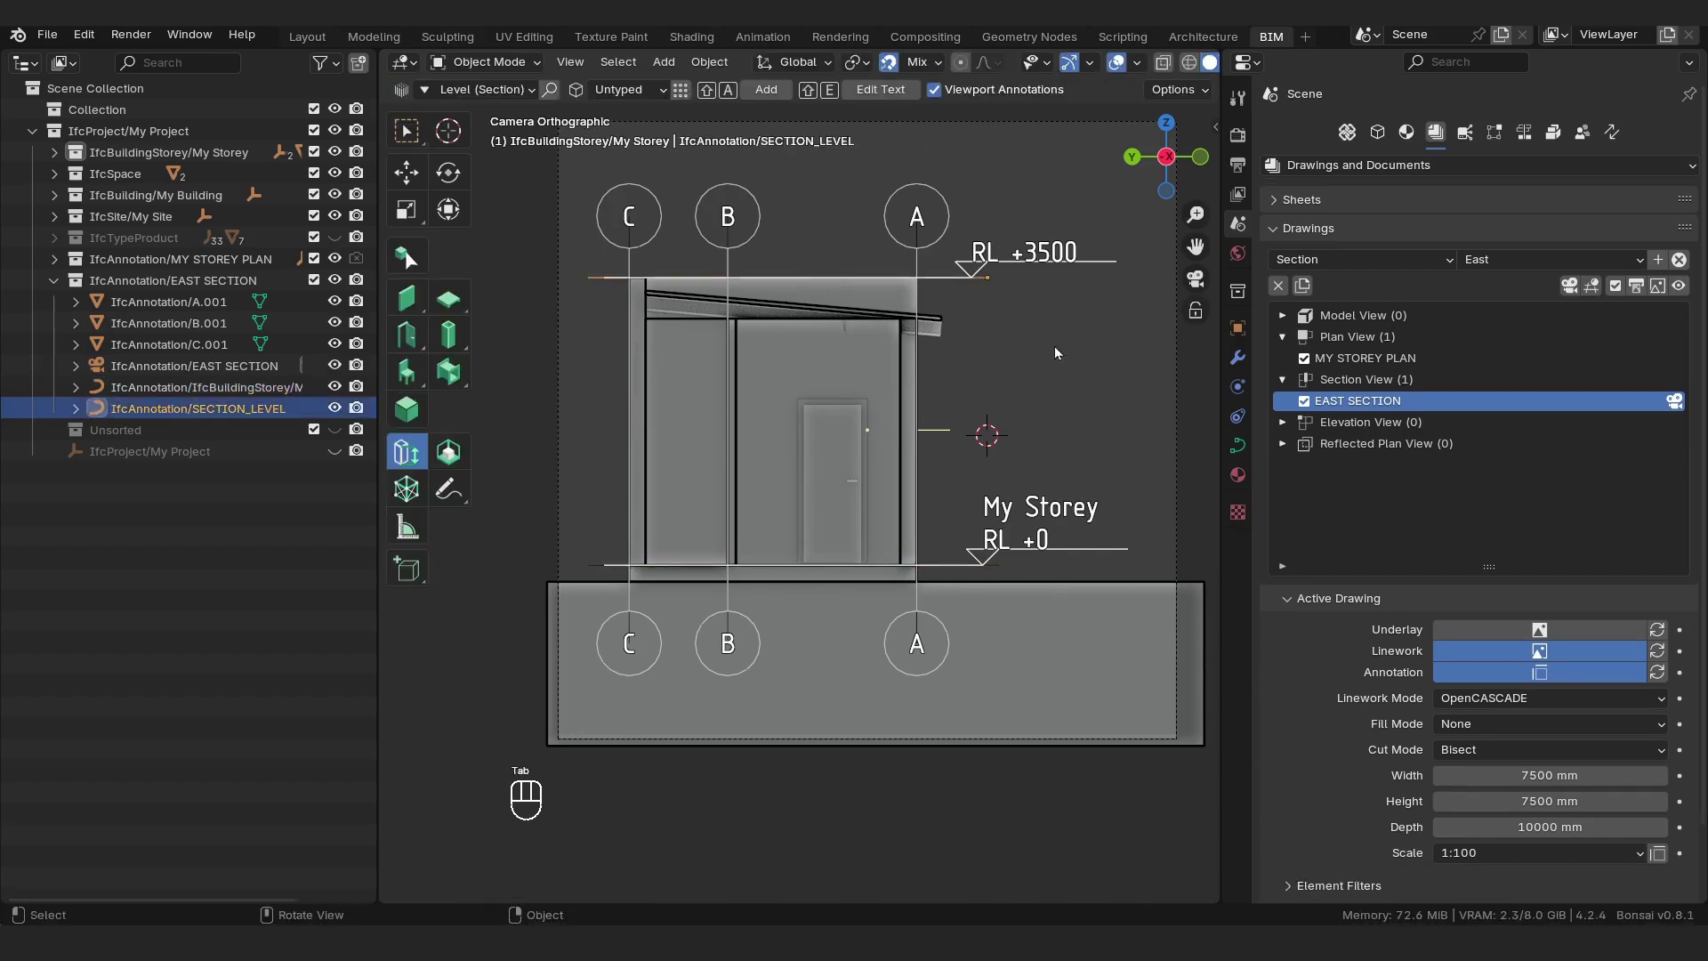
key("shift+d")
key("z")
left_click(946, 343)
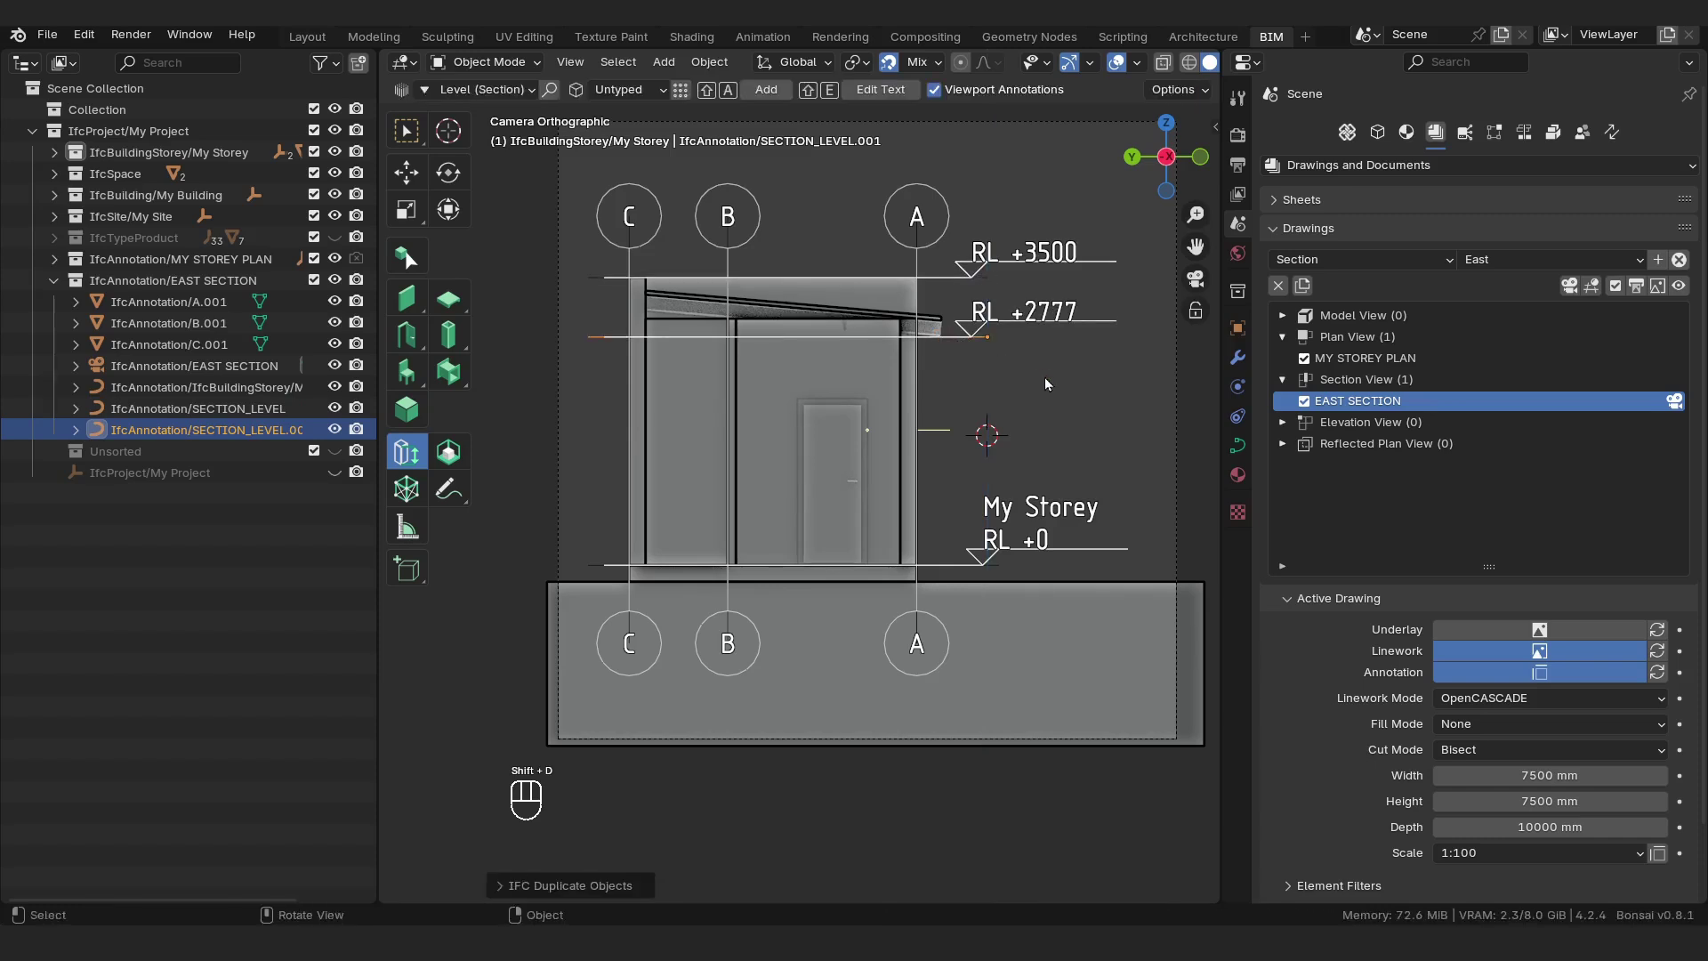
Move the duplicated level annotation by -2 mm along Z to bring it to RL +2775.
key("g")
key("z")
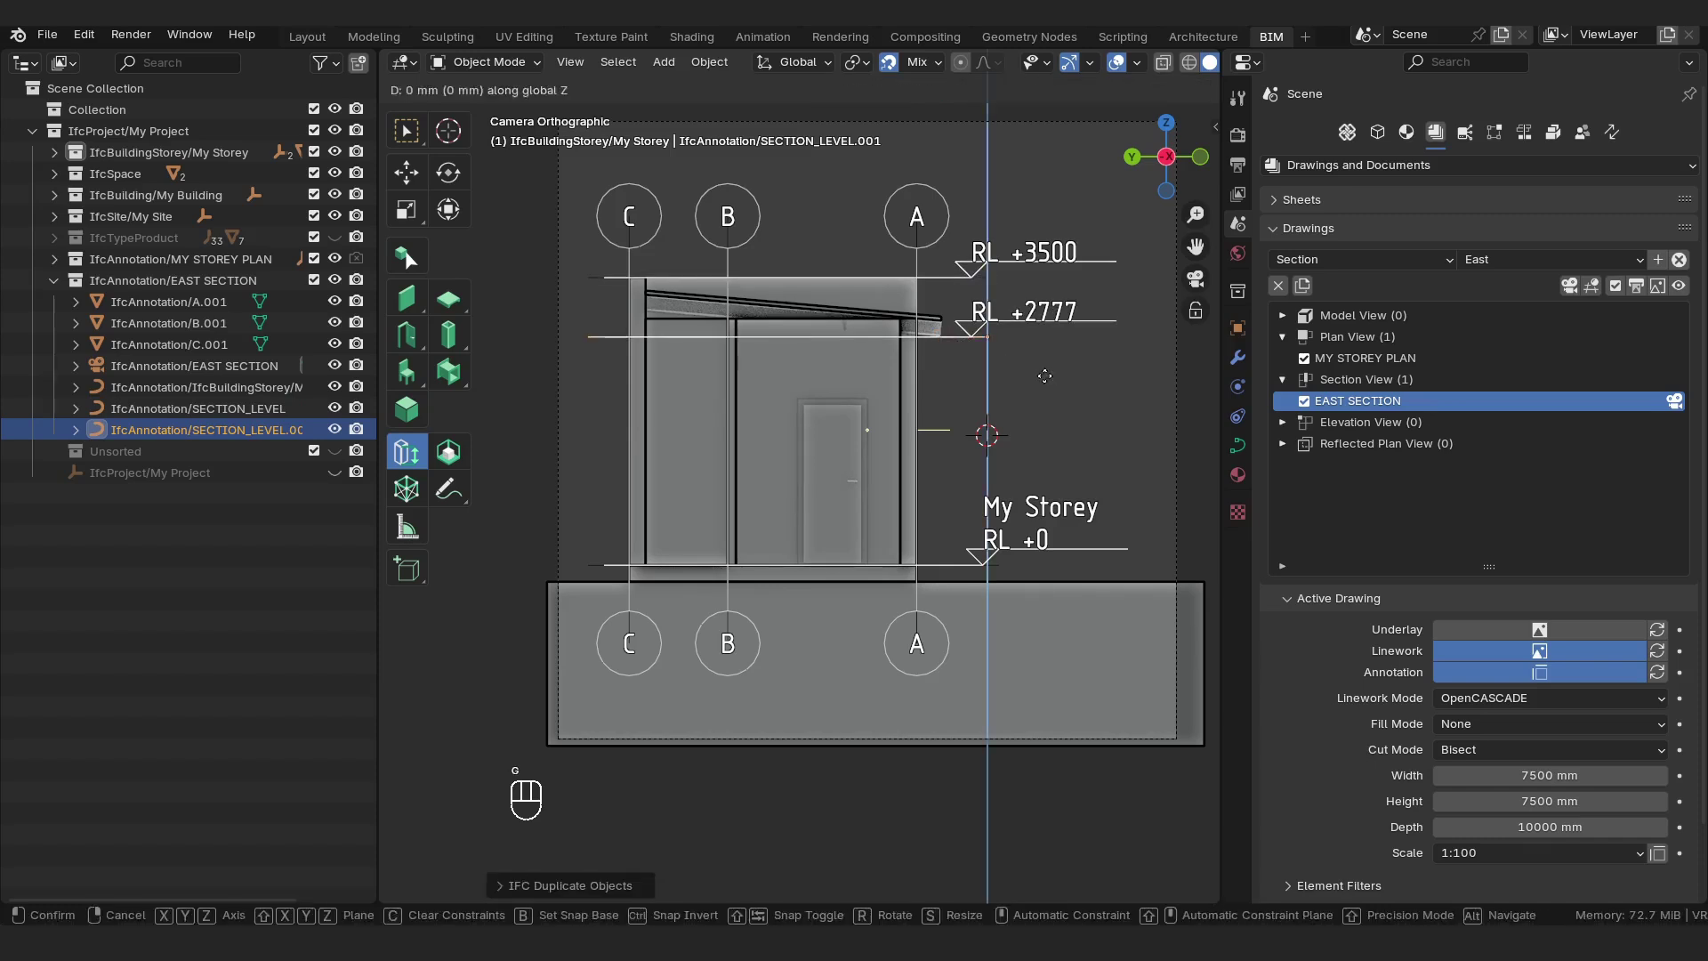
type("-3")
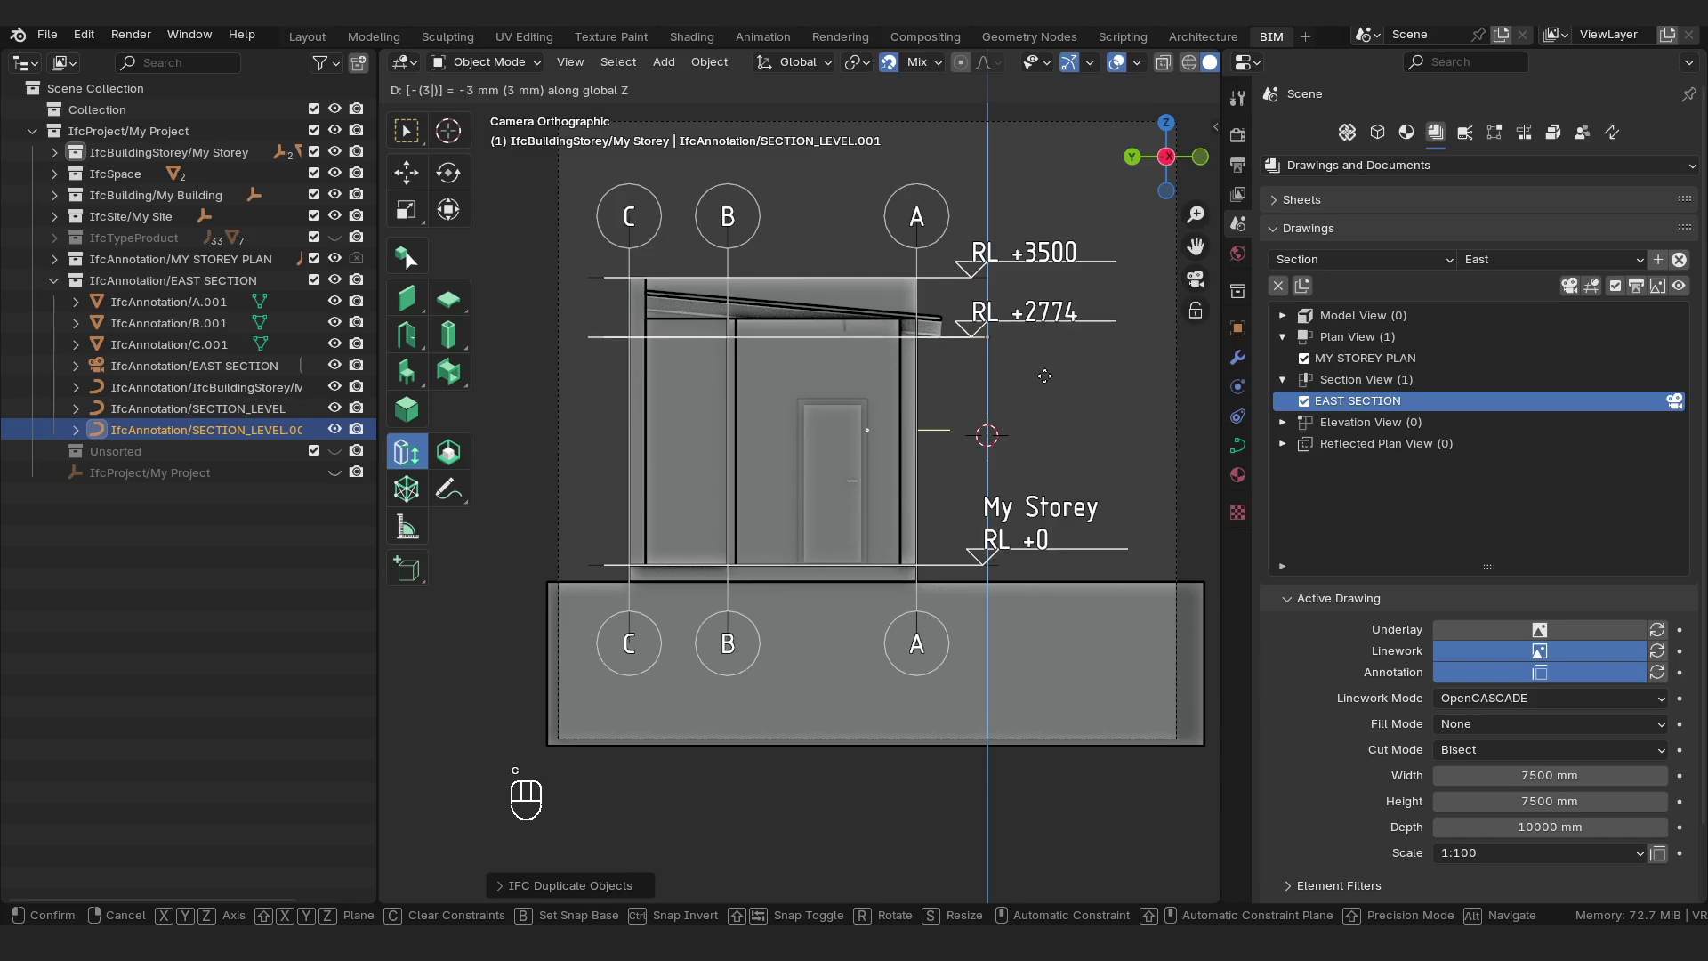
key("BackSpace")
type("2")
left_click(1044, 376)
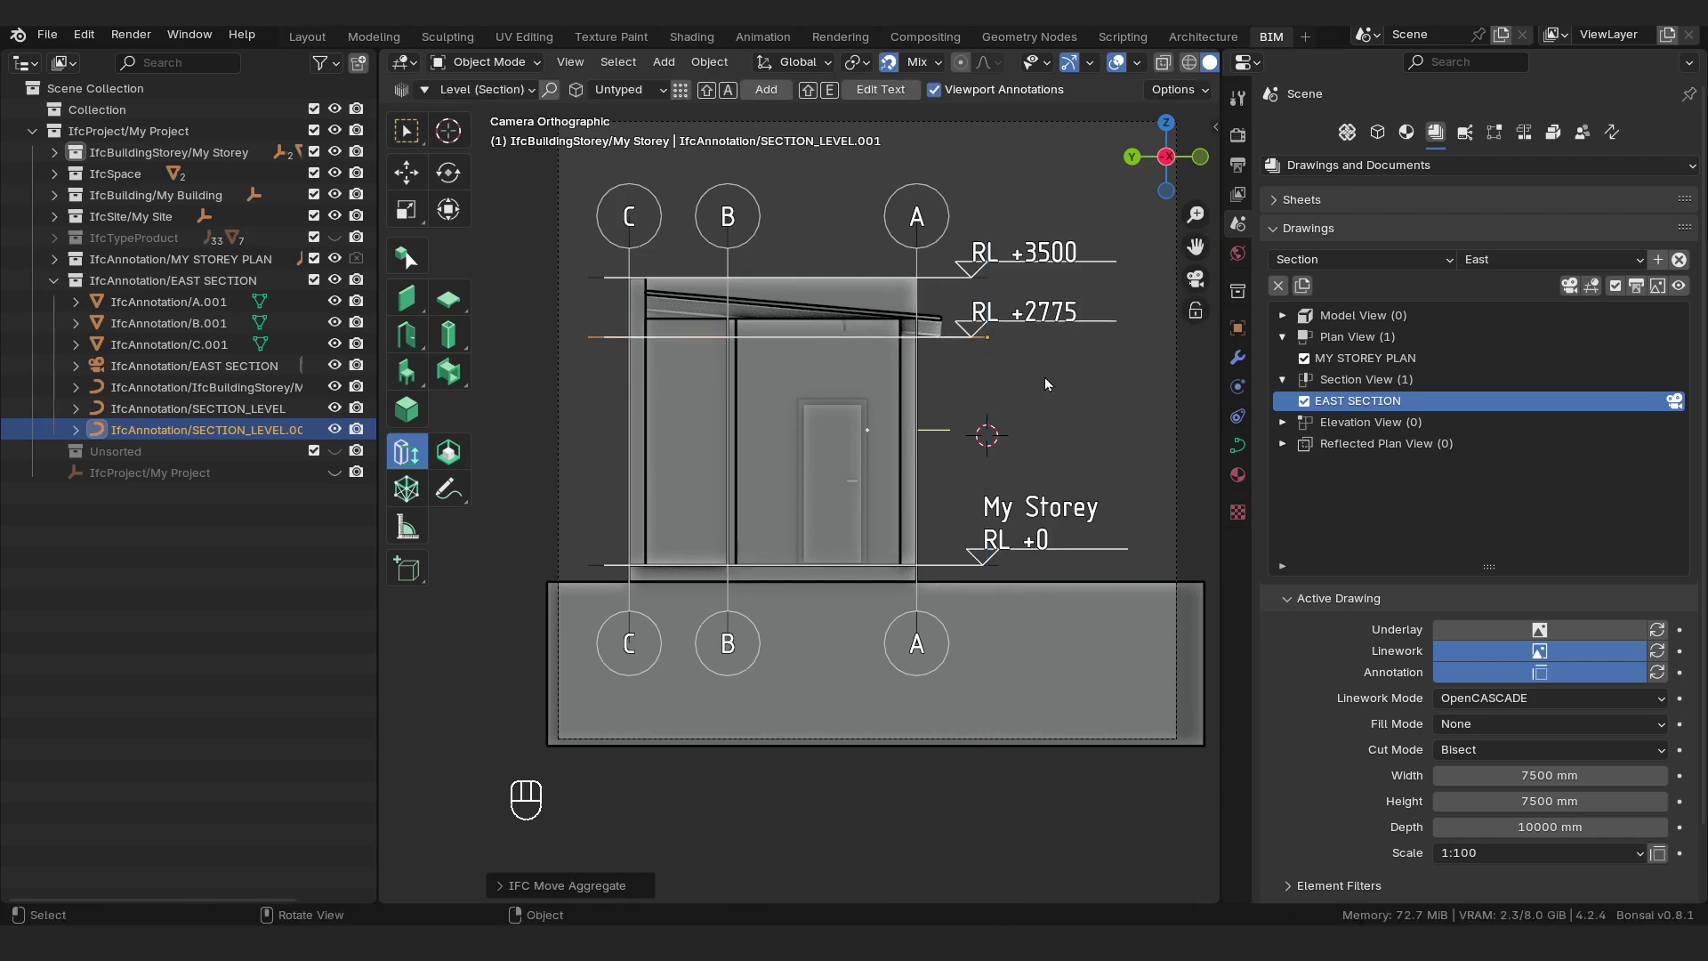
key("Tab")
key("Tab")
key("Tab")
key("Tab")
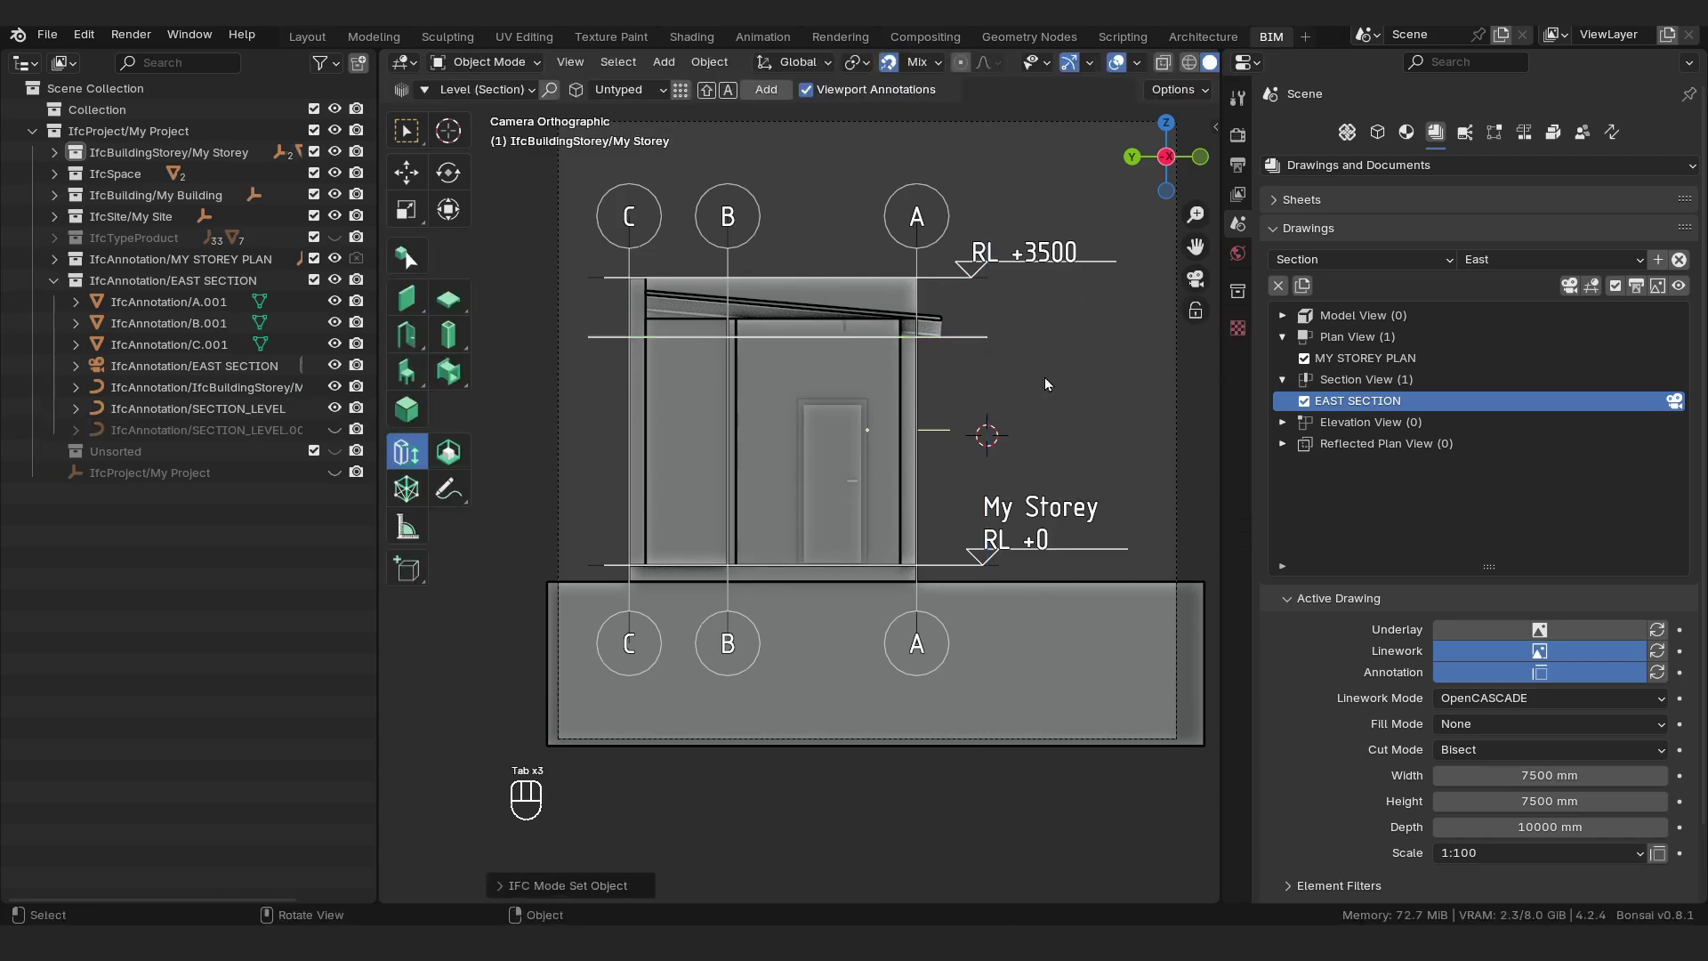
Generate the EAST SECTION drawing, check the resulting SVG in the browser, and return to the model.
left_click(1086, 401)
scroll(1048, 407, "down", 2)
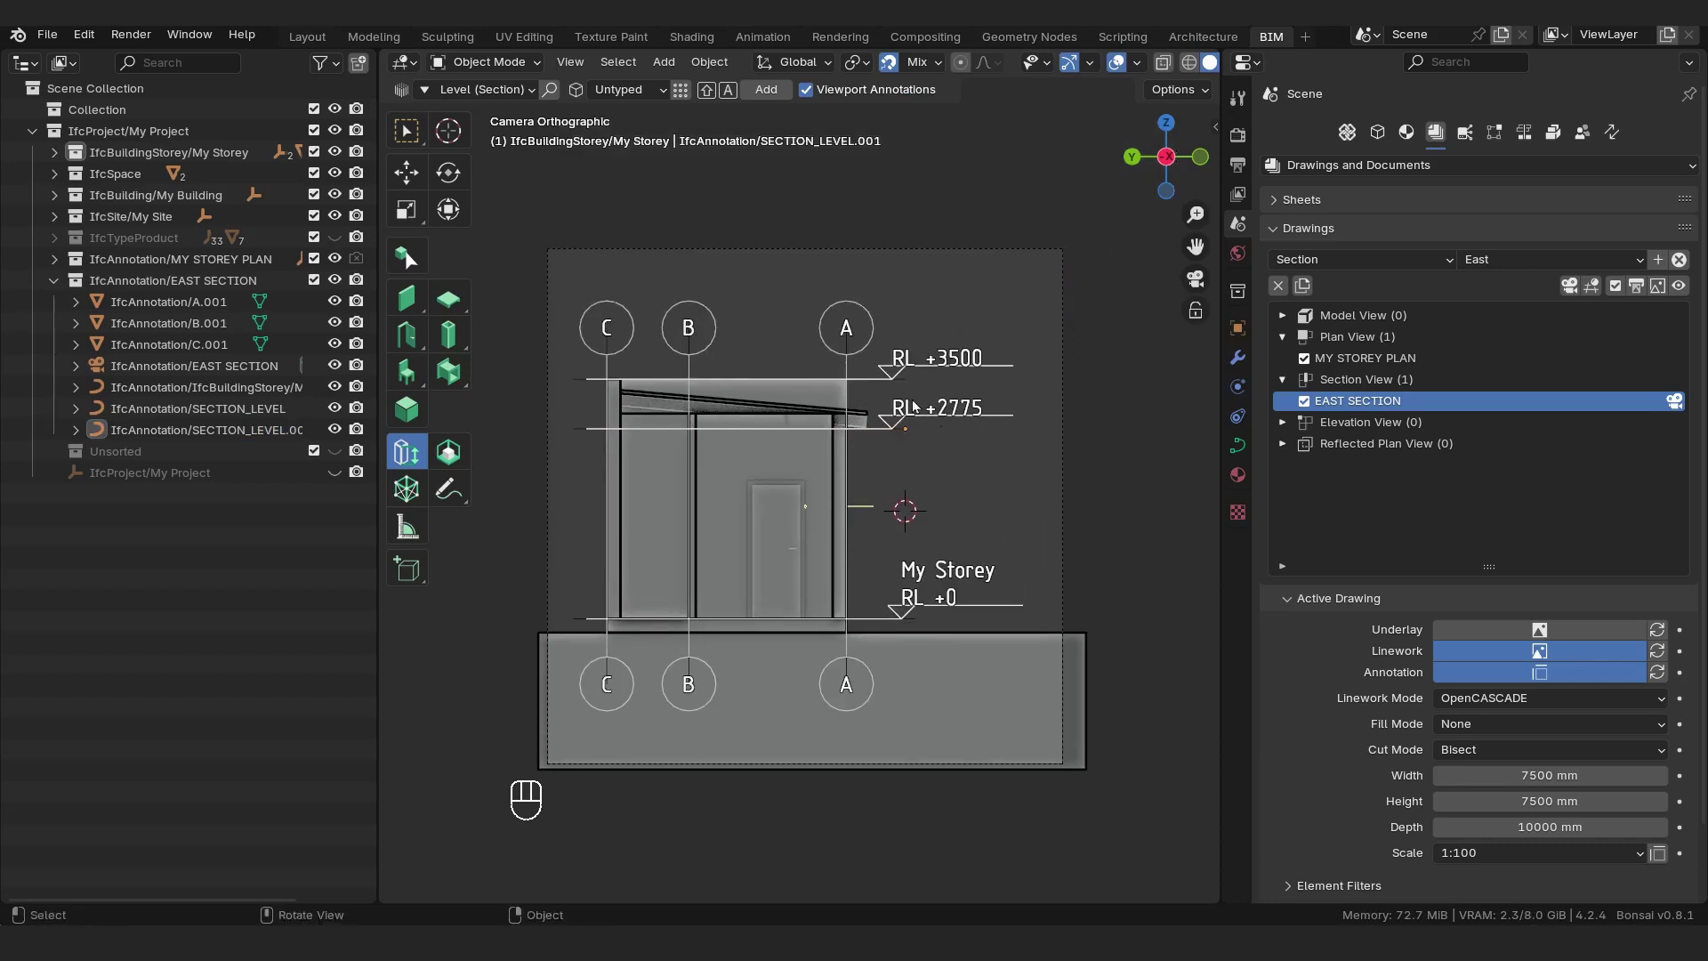
left_click(1638, 289)
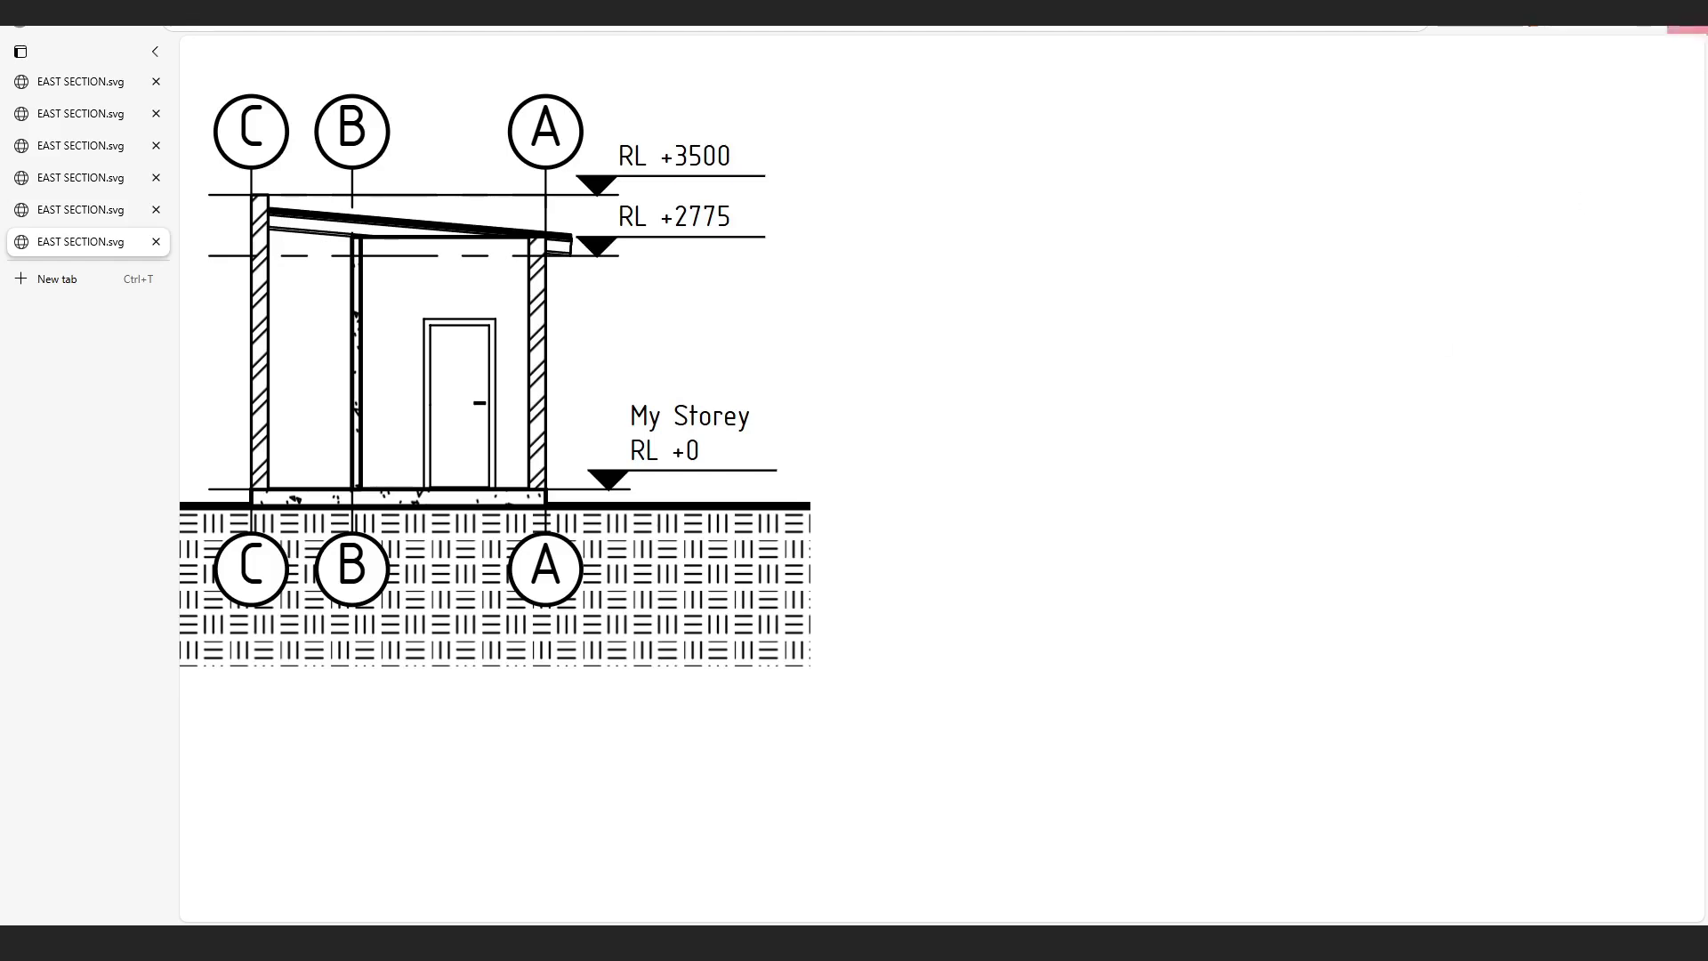
left_click(1606, 27)
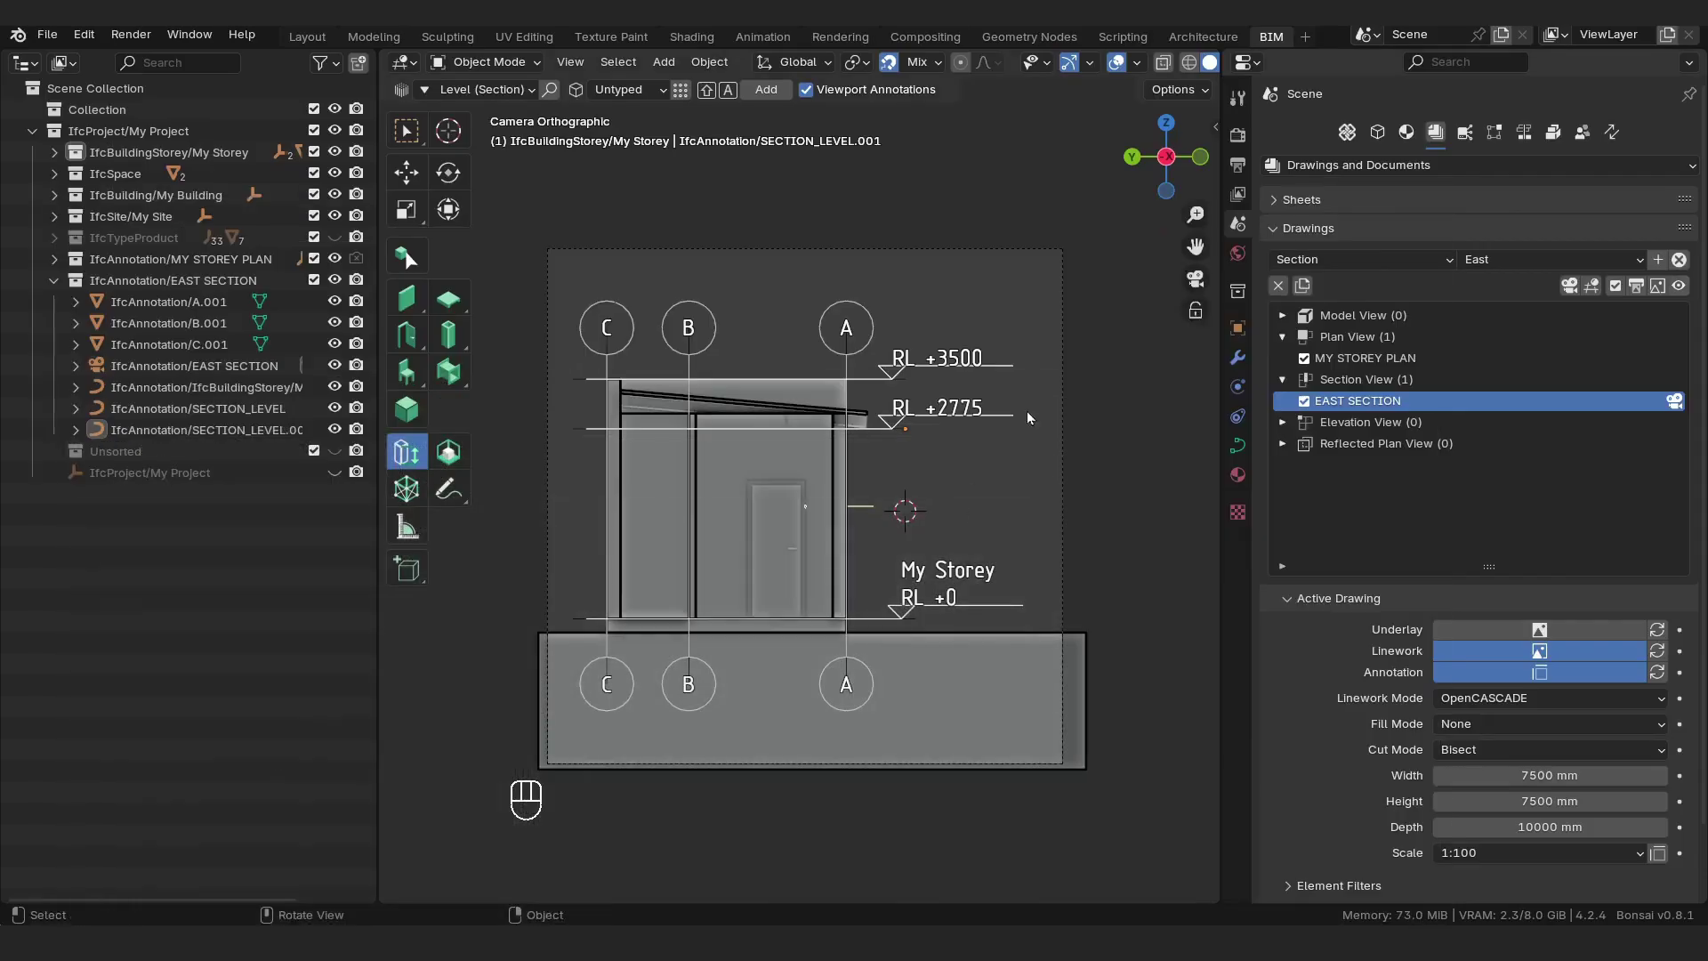
Activate the MY STOREY PLAN drawing and open its East section reference line for editing.
left_click(1369, 357)
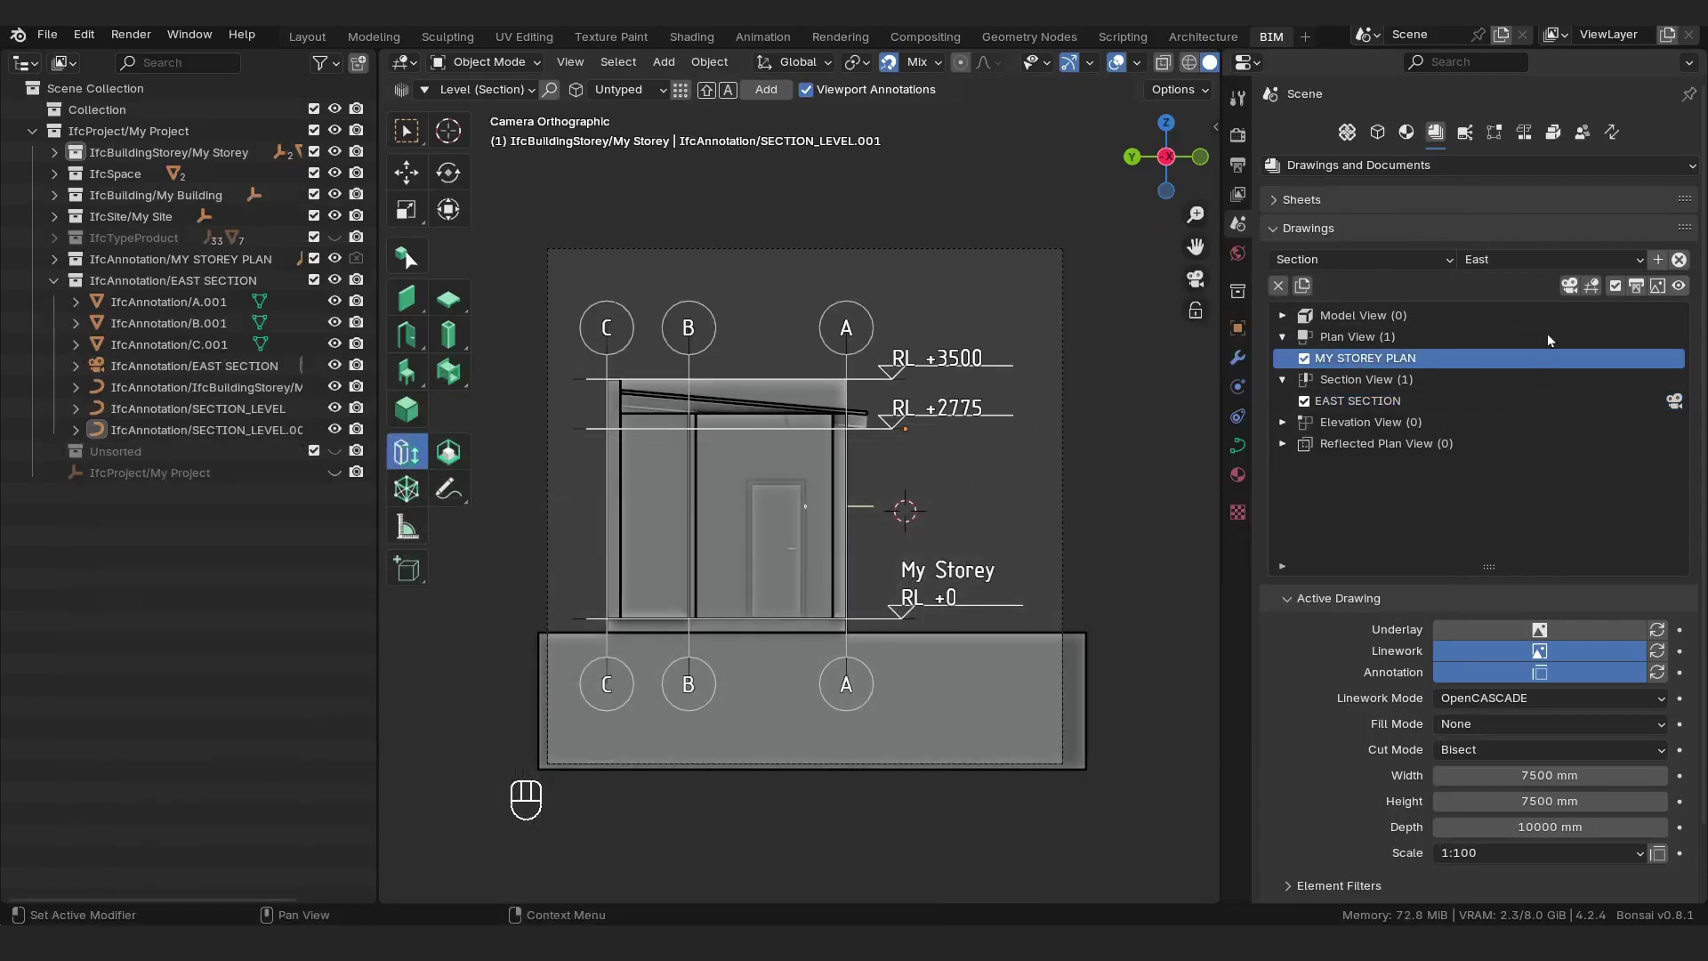
left_click(1576, 291)
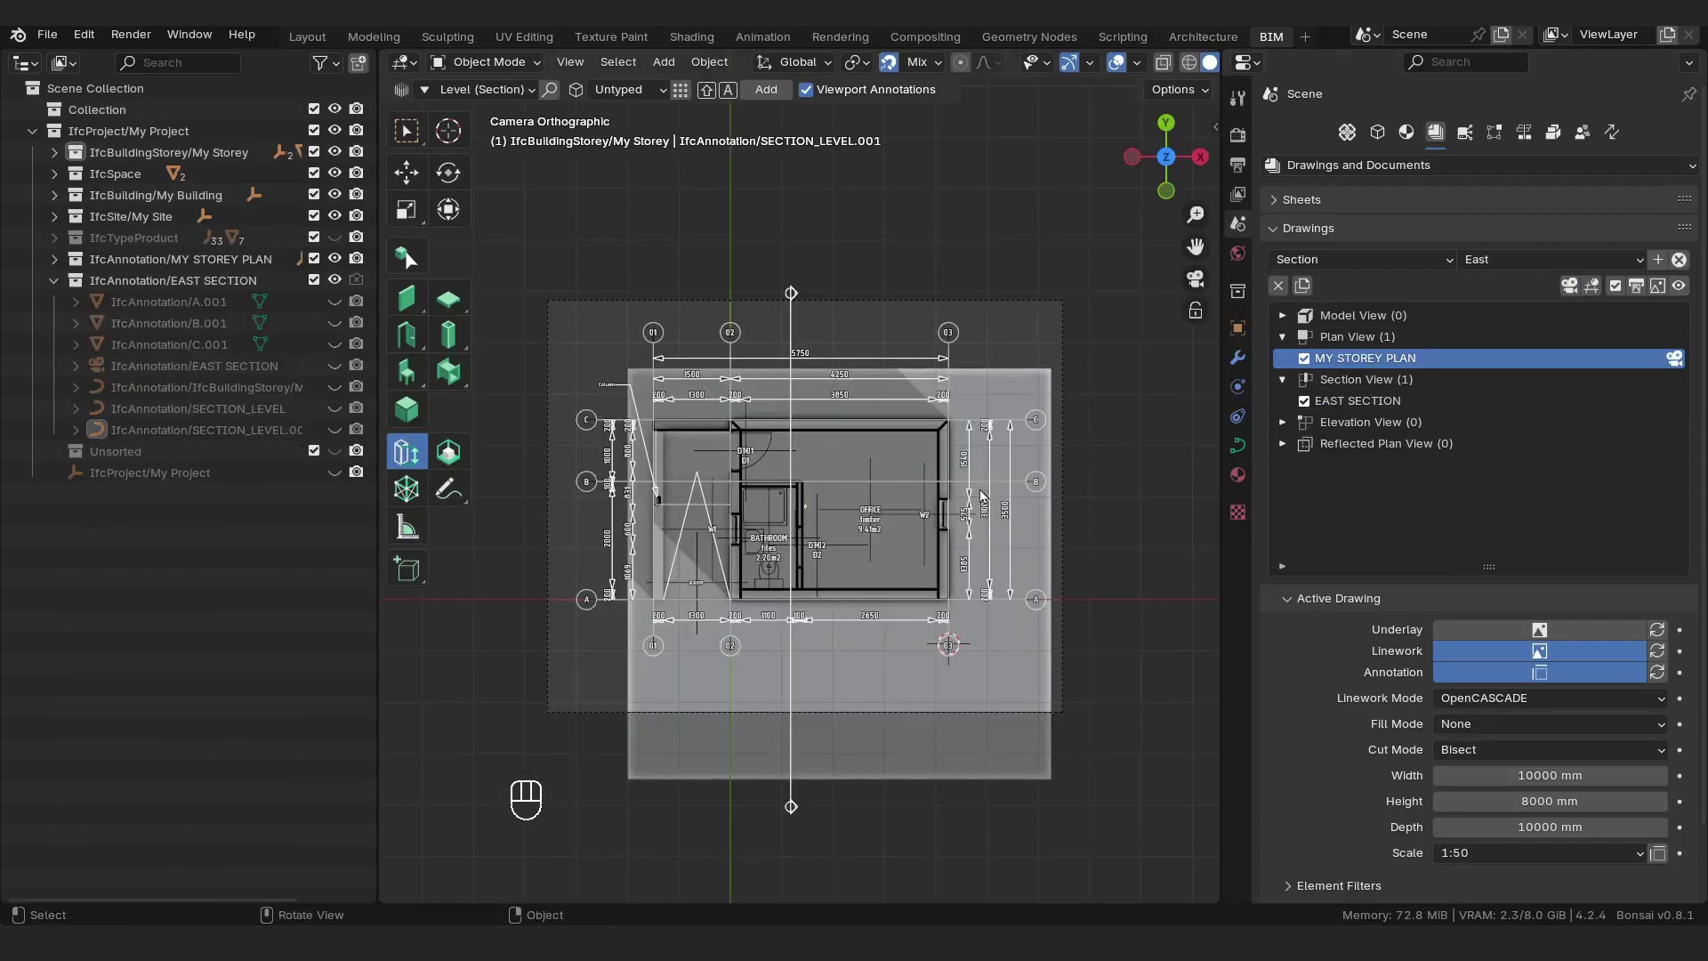
middle_click_drag(705, 501, 705, 633, "shift")
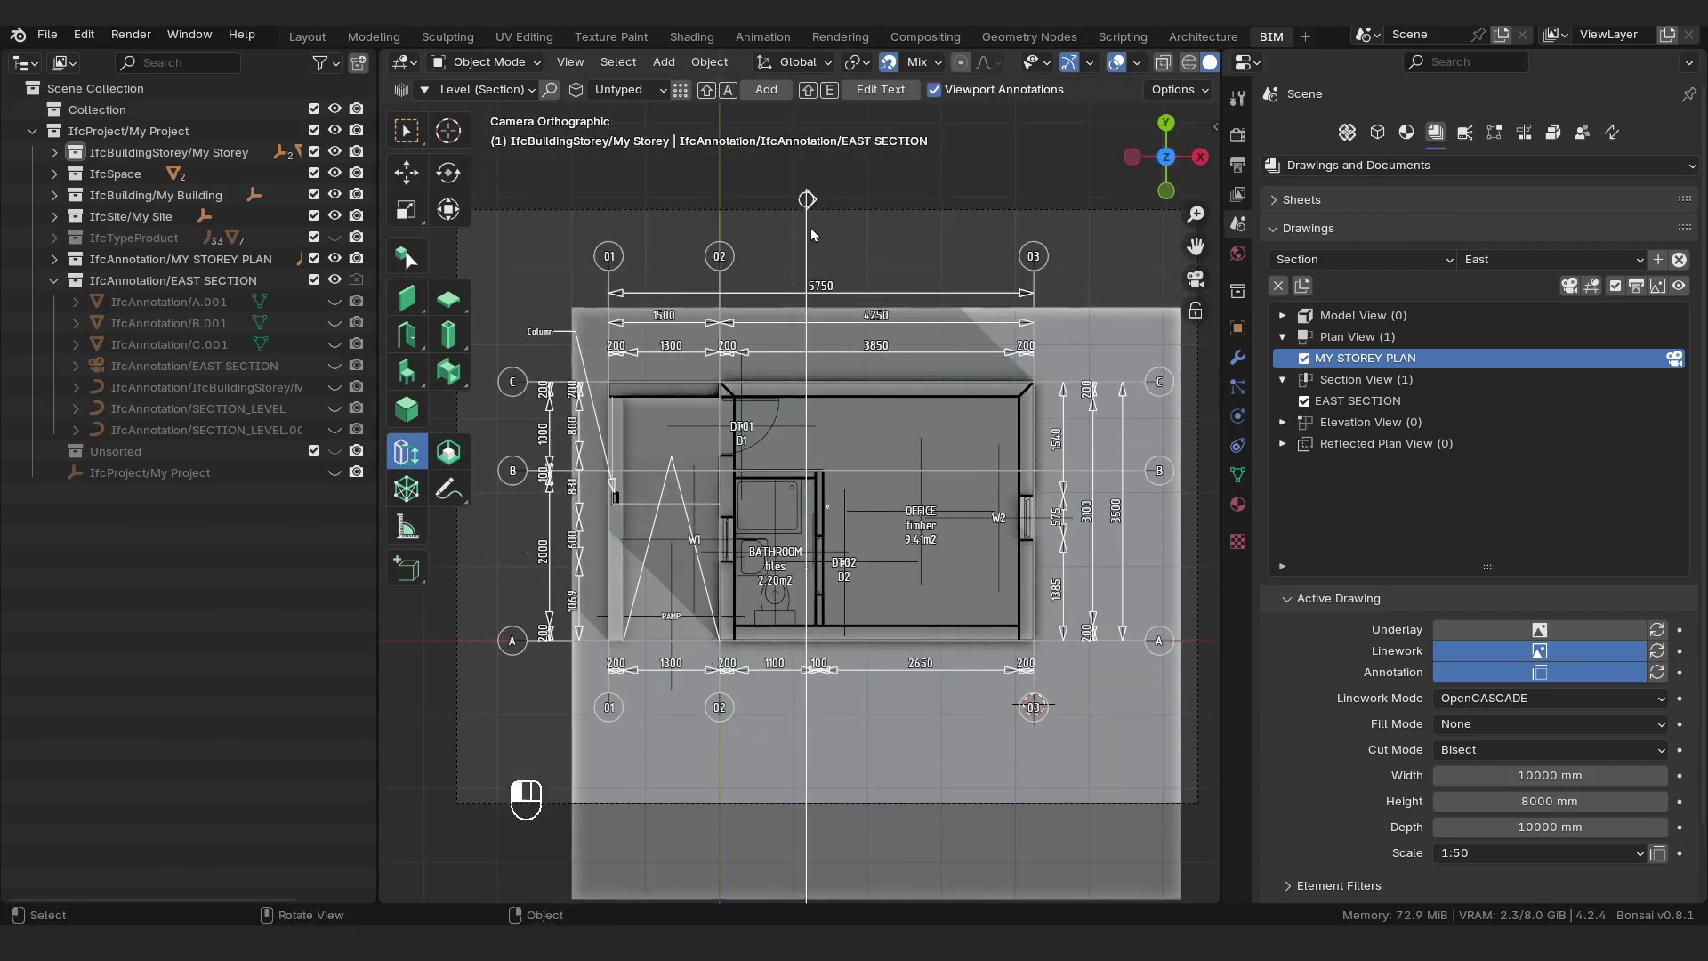
left_click(810, 228)
scroll(837, 284, "down", 3)
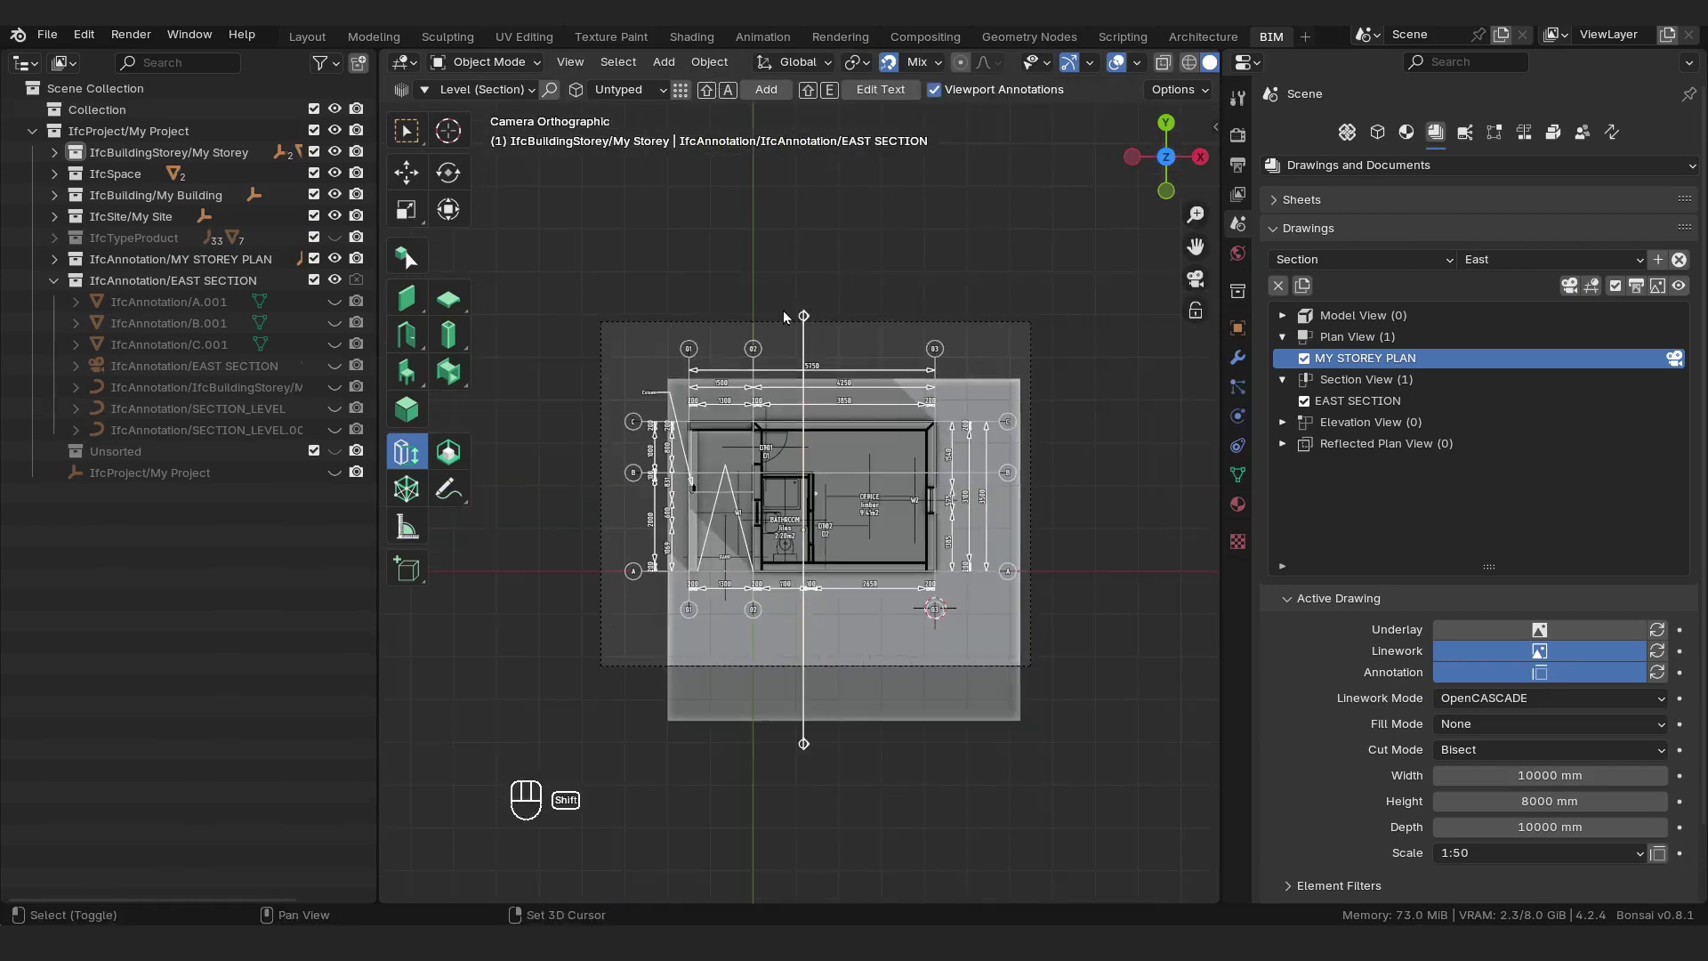
middle_click_drag(783, 317, 792, 308, "shift")
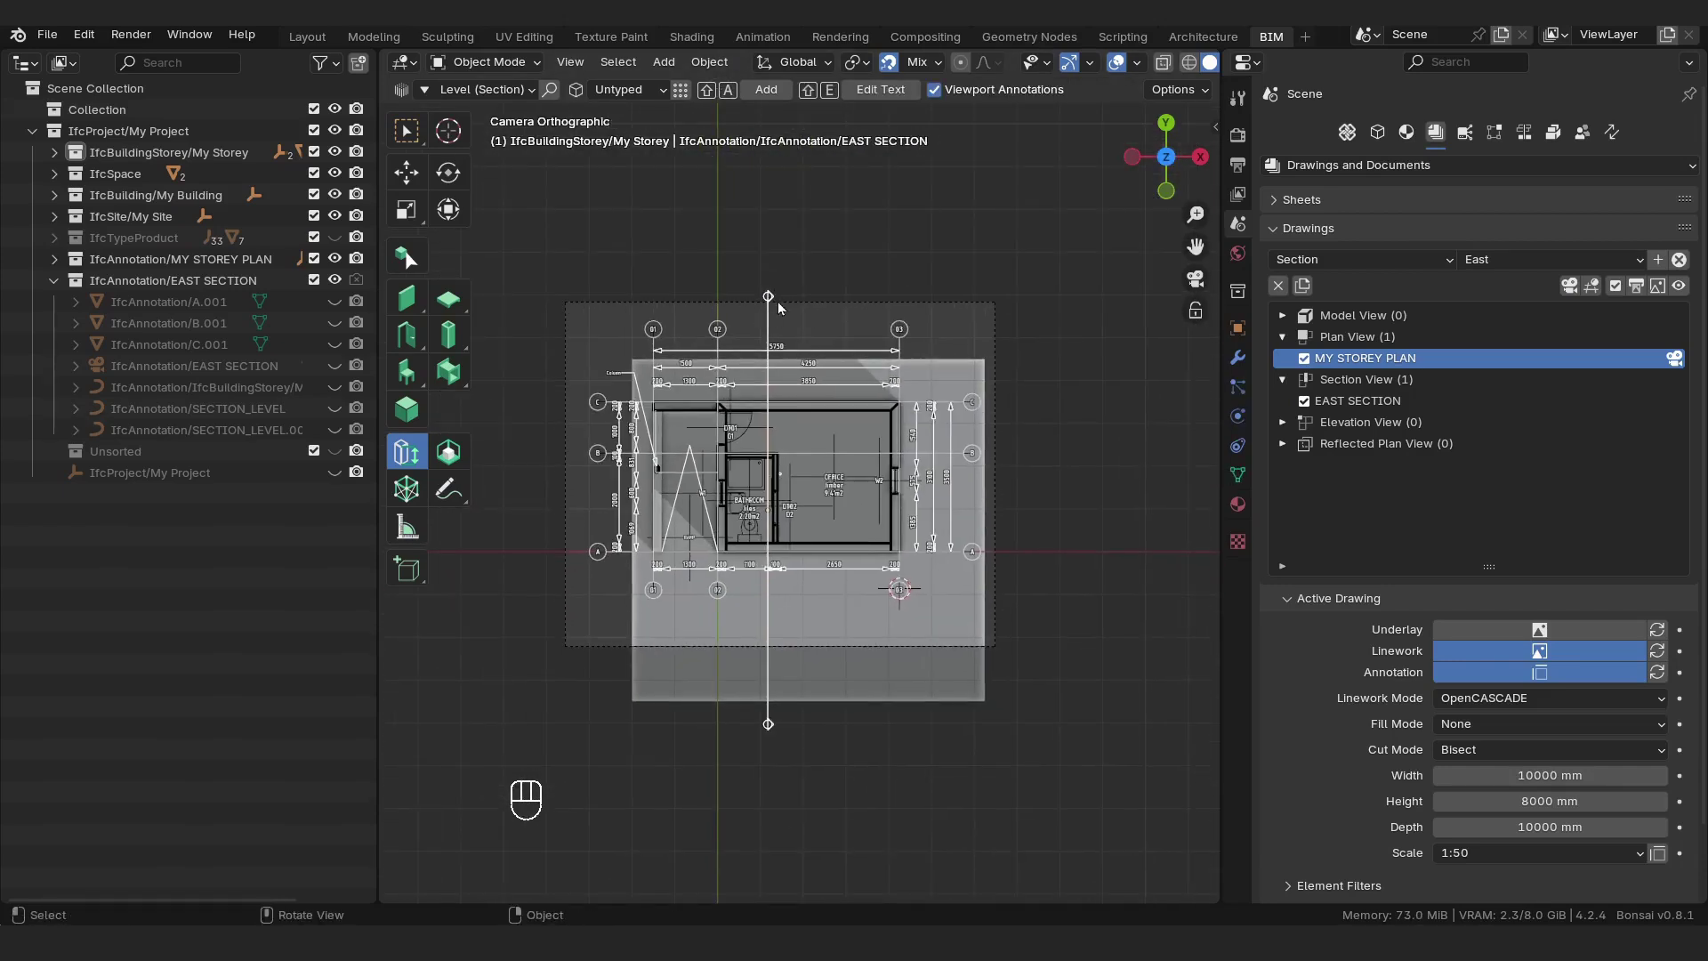
left_click(487, 62)
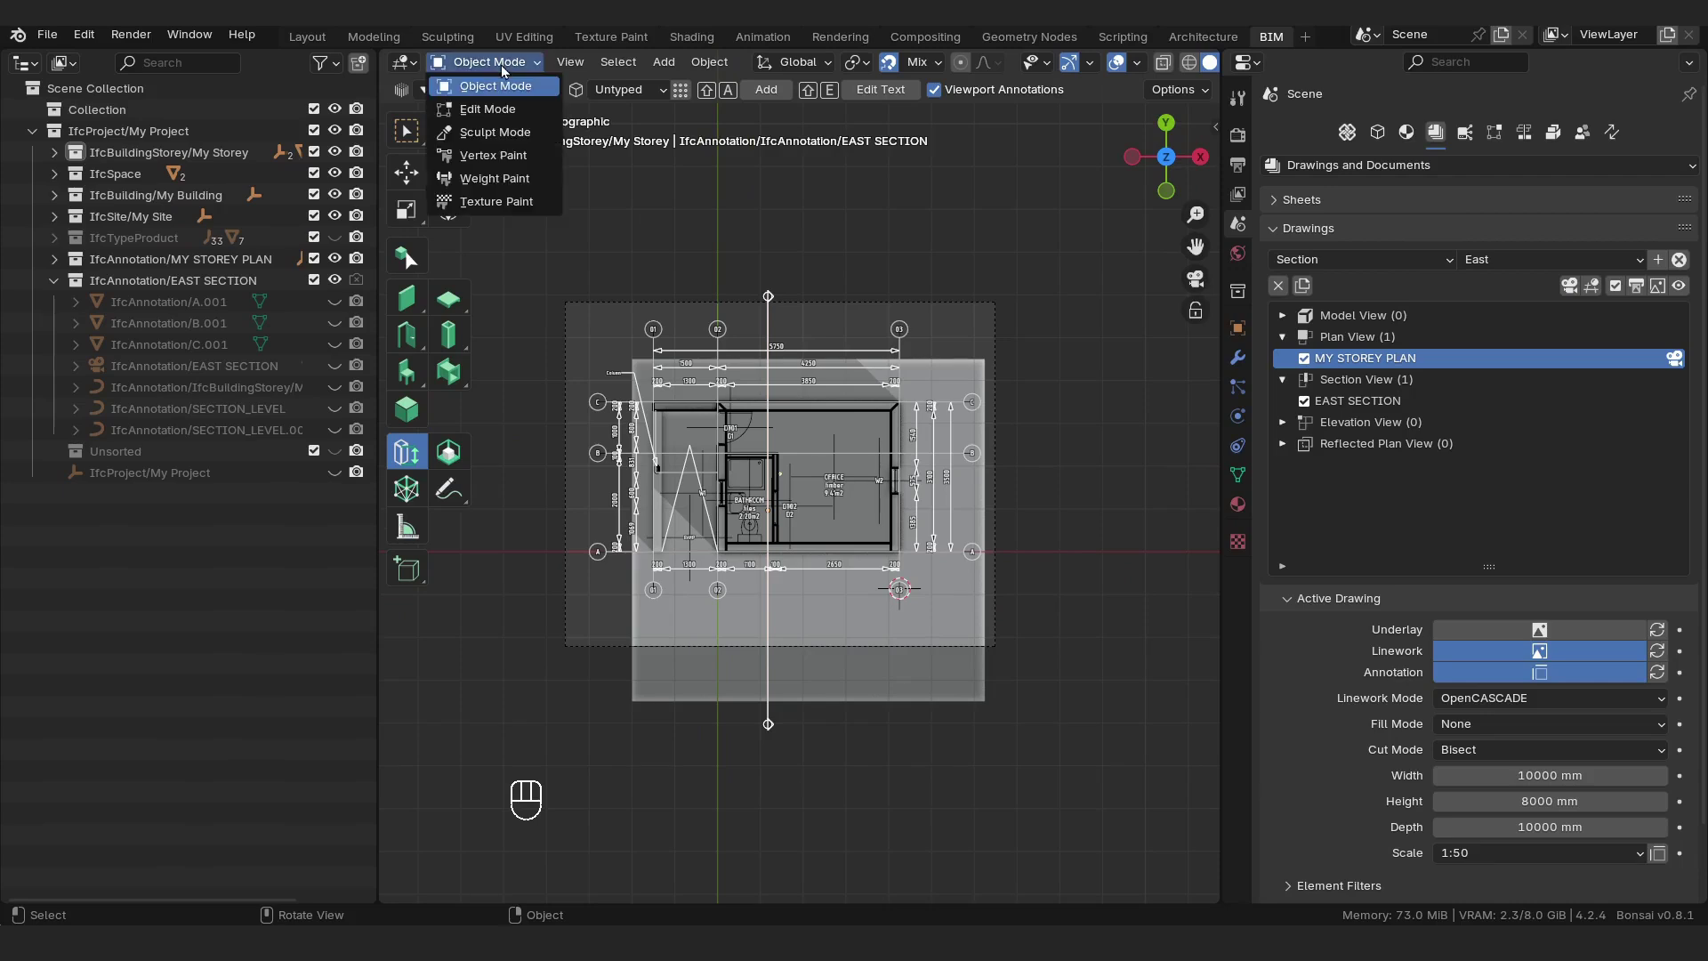
left_click(510, 113)
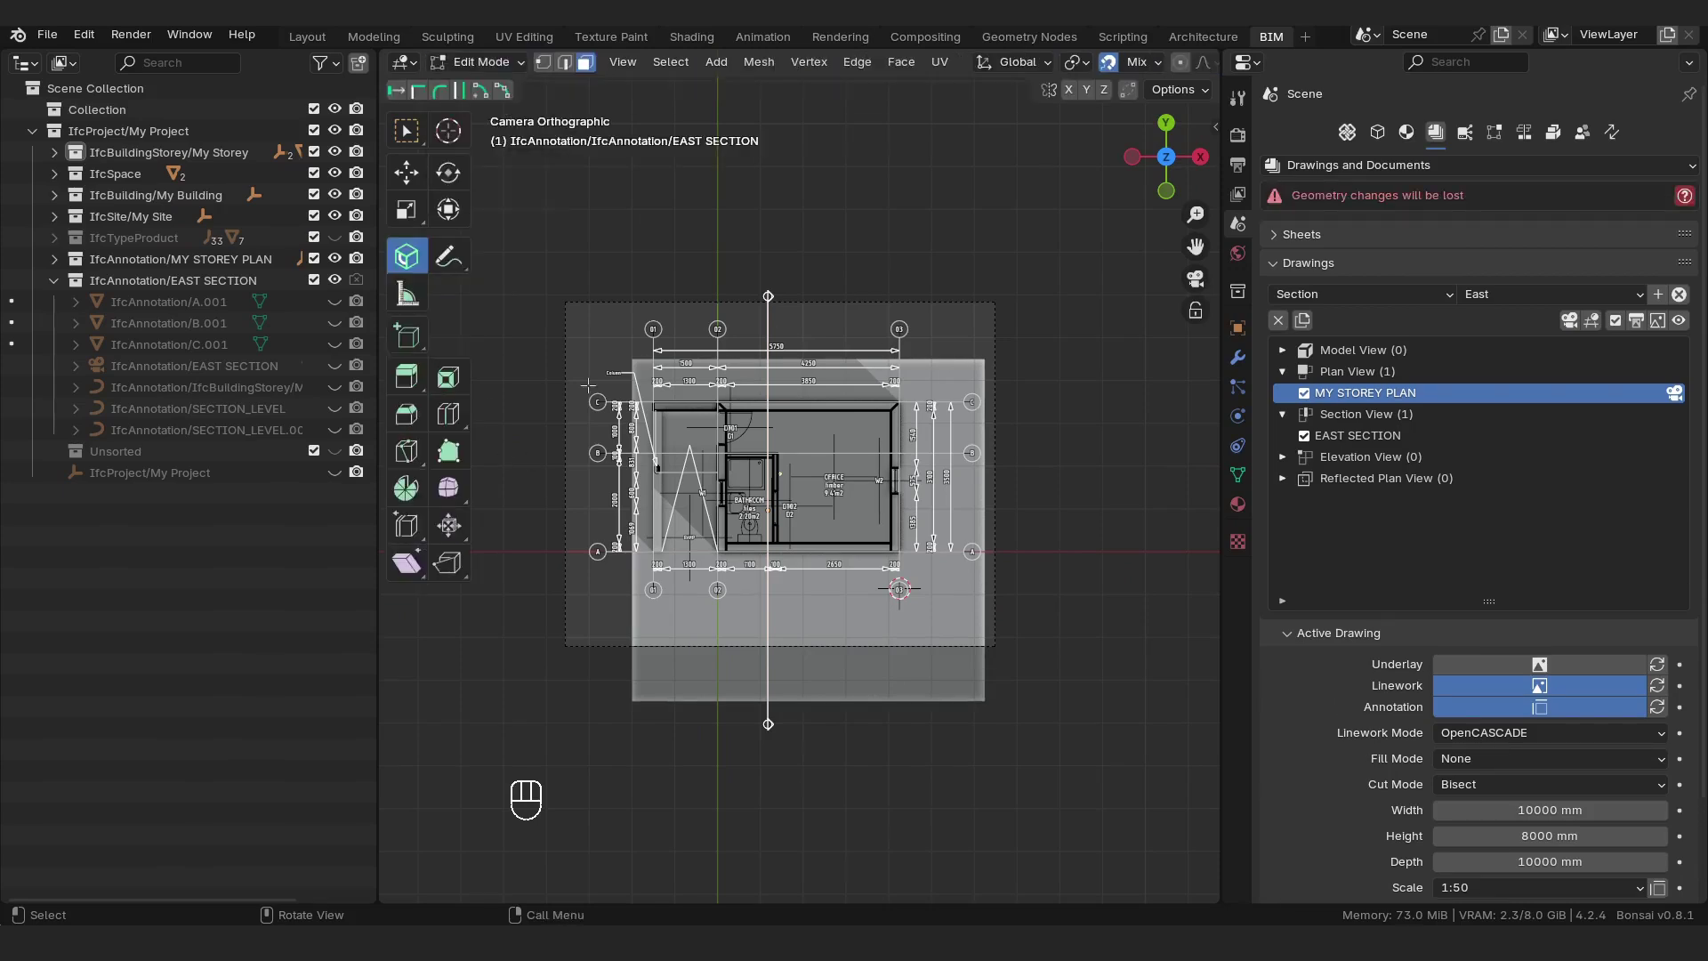
Move the section line's upper end point along Y to line up with the upper row of grid bubbles.
scroll(780, 227, "up", 4)
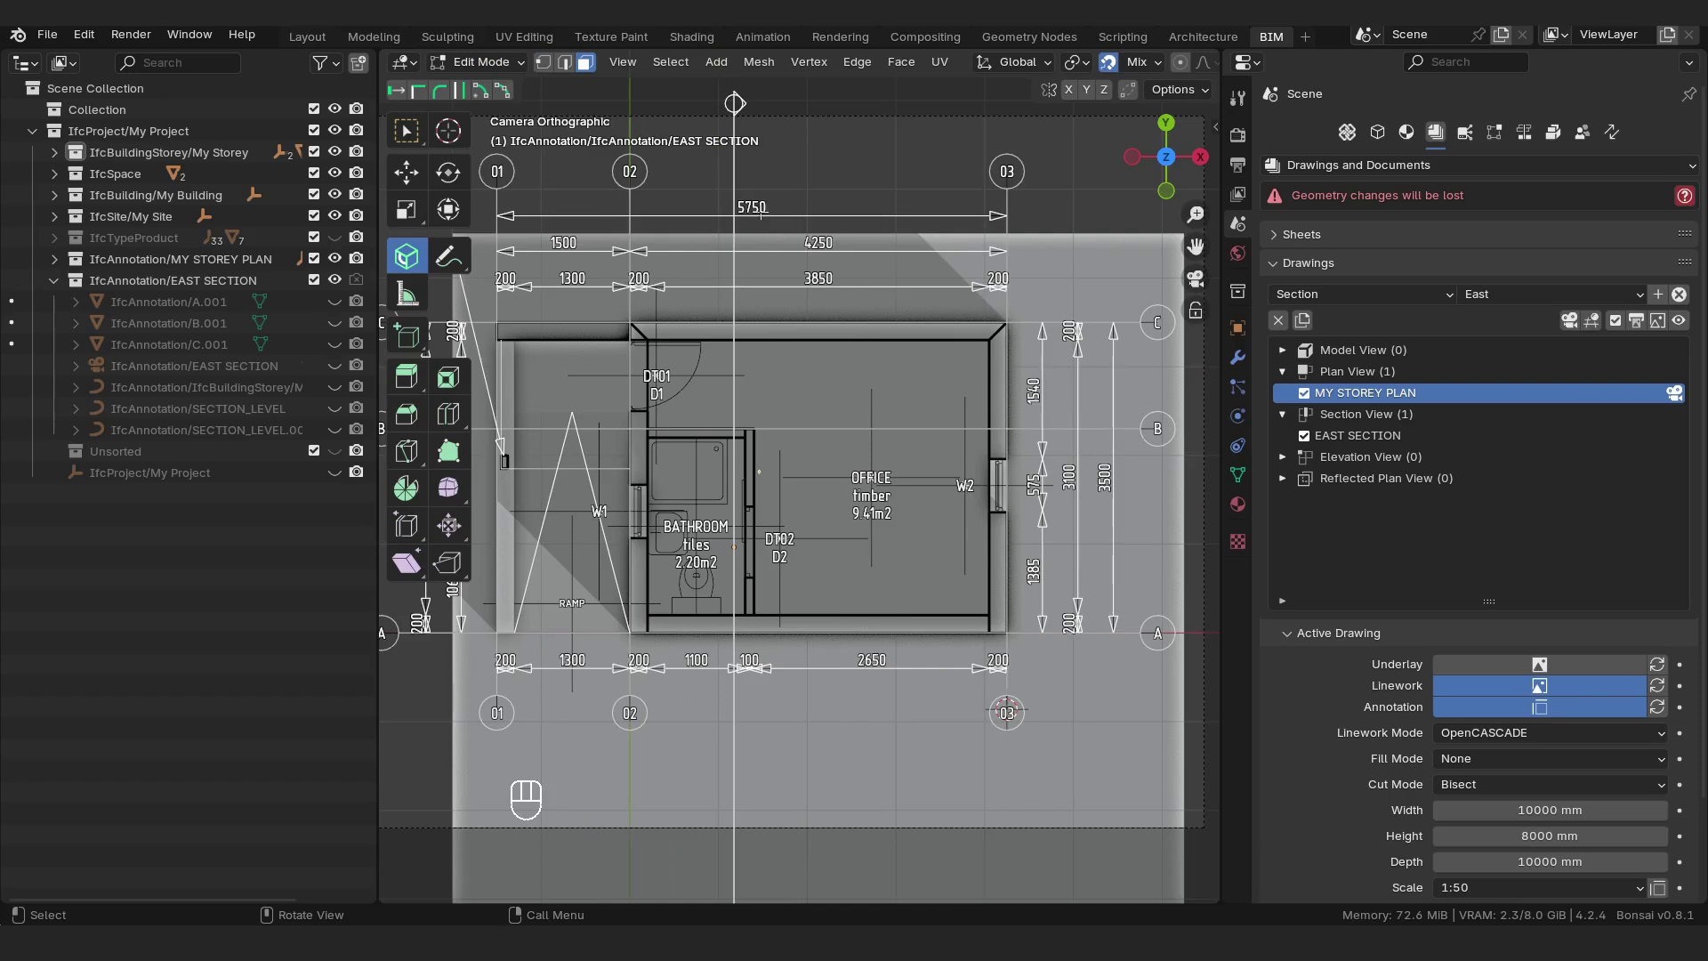
scroll(794, 142, "down", 3)
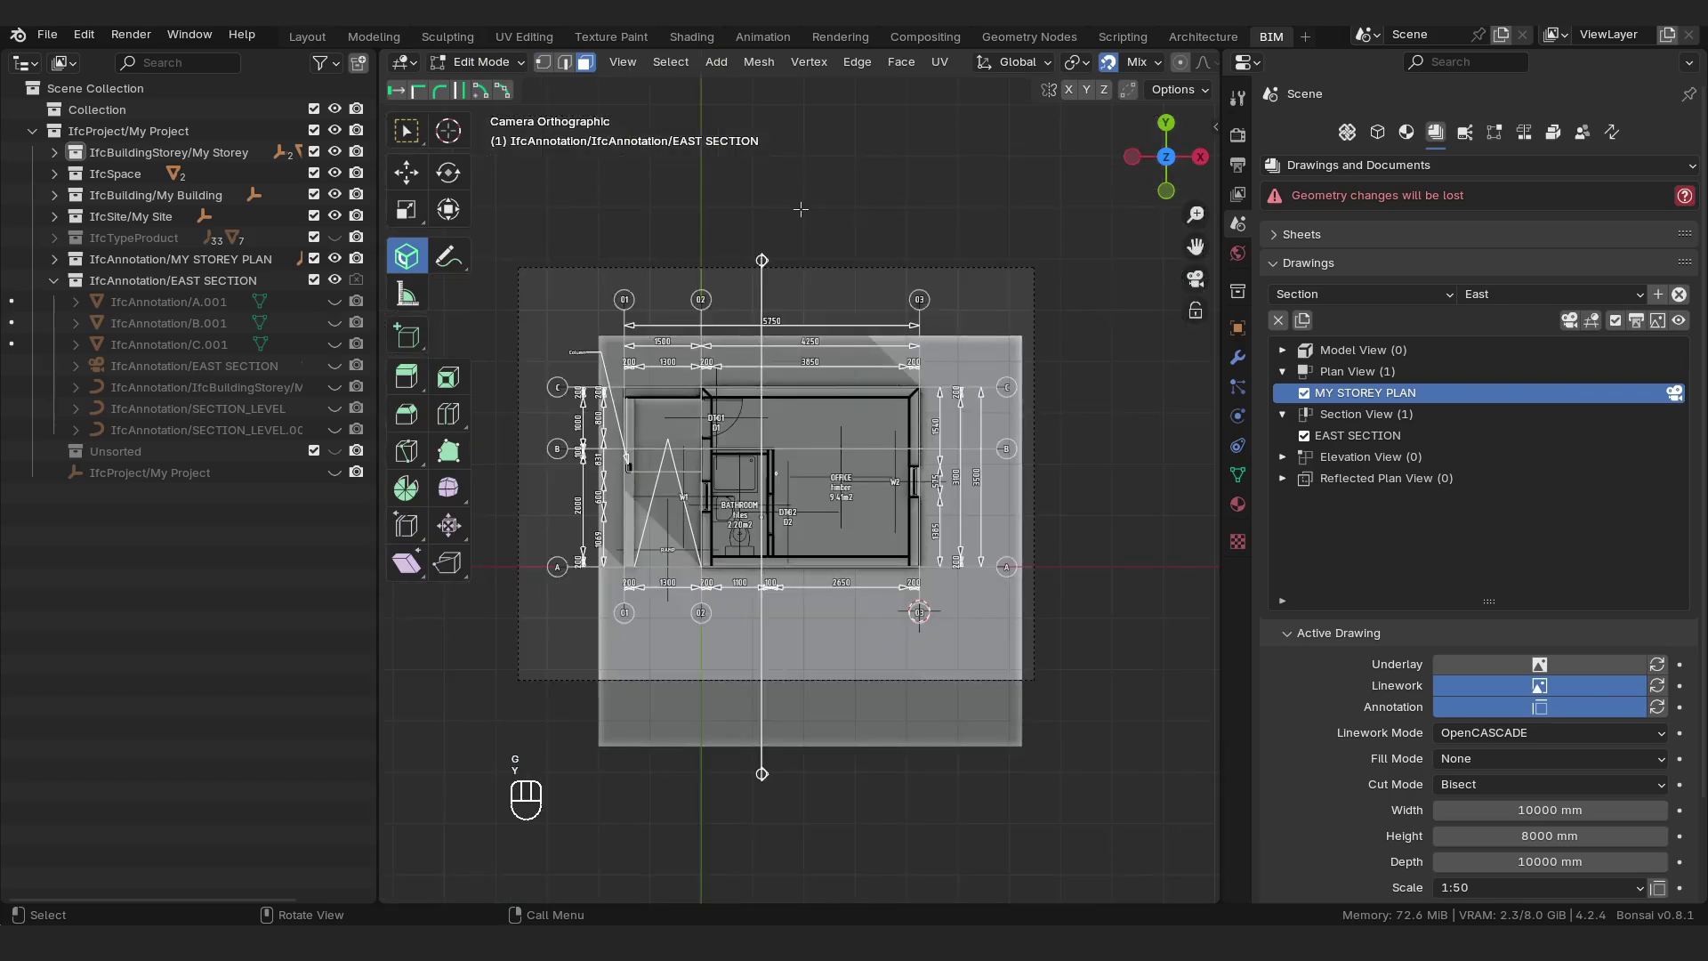
key("1")
key("g")
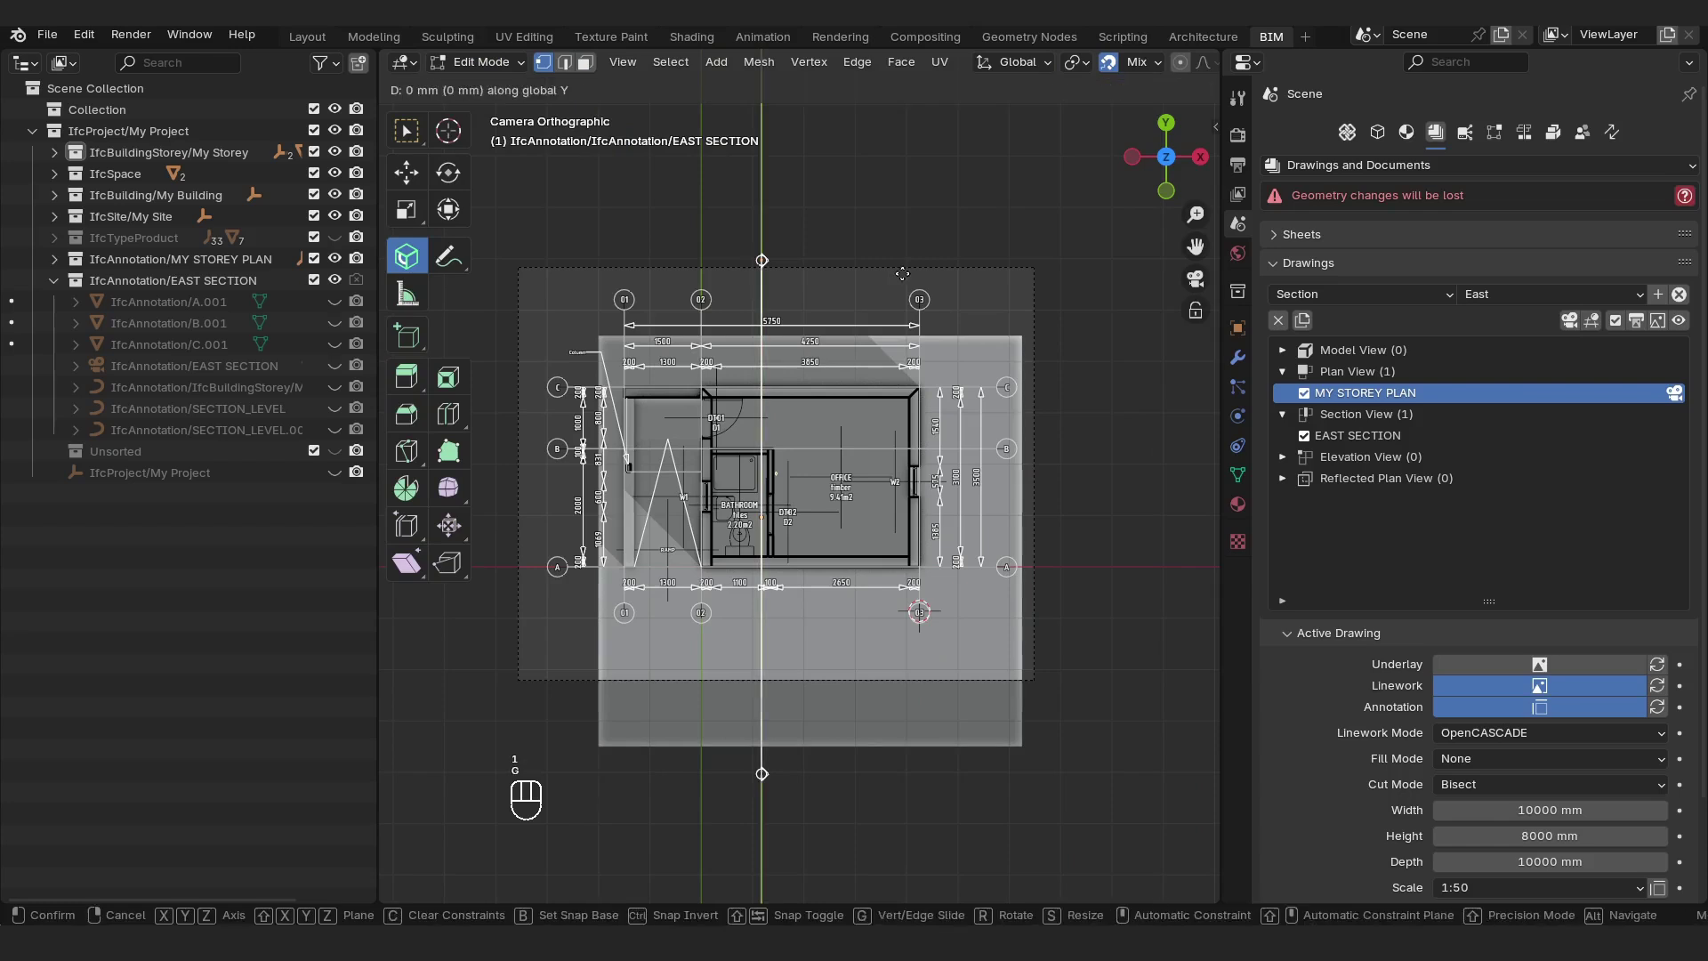
left_click(919, 301)
Move the section line's lower end point along Y to the lower row of grid bubbles and finish editing the line.
left_click_drag(807, 759, 663, 861)
key("g")
left_click(919, 614)
middle_click_drag(1003, 470, 1083, 488, "shift")
scroll(1083, 489, "up", 2)
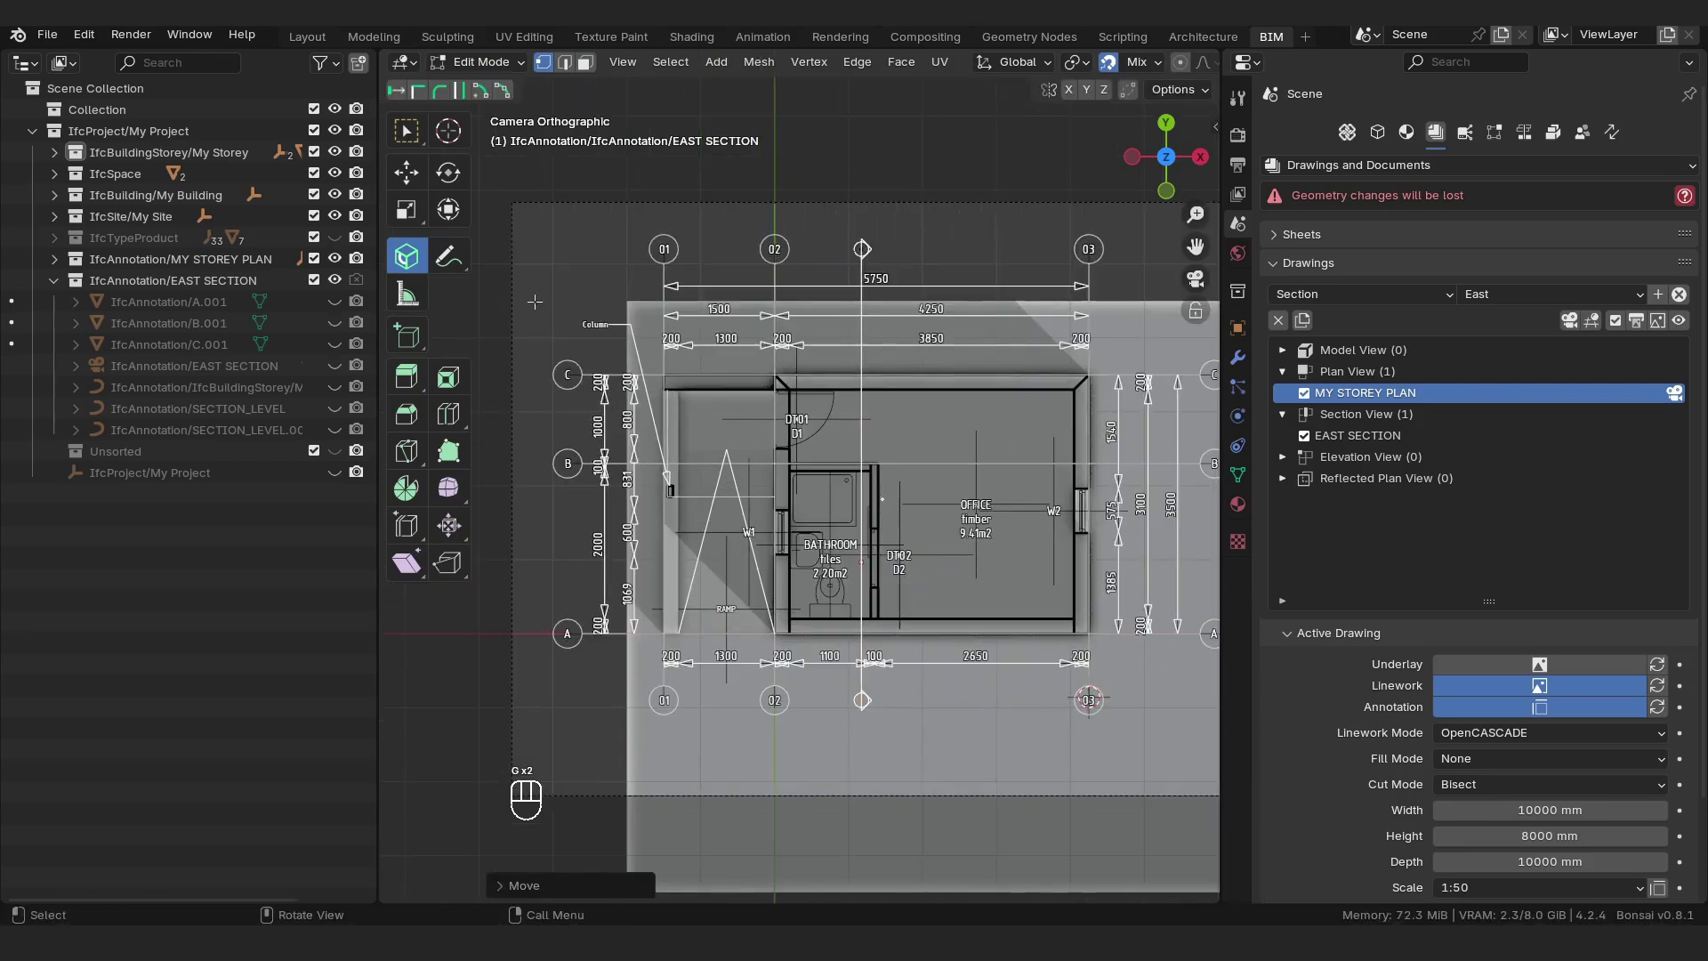
key("Tab")
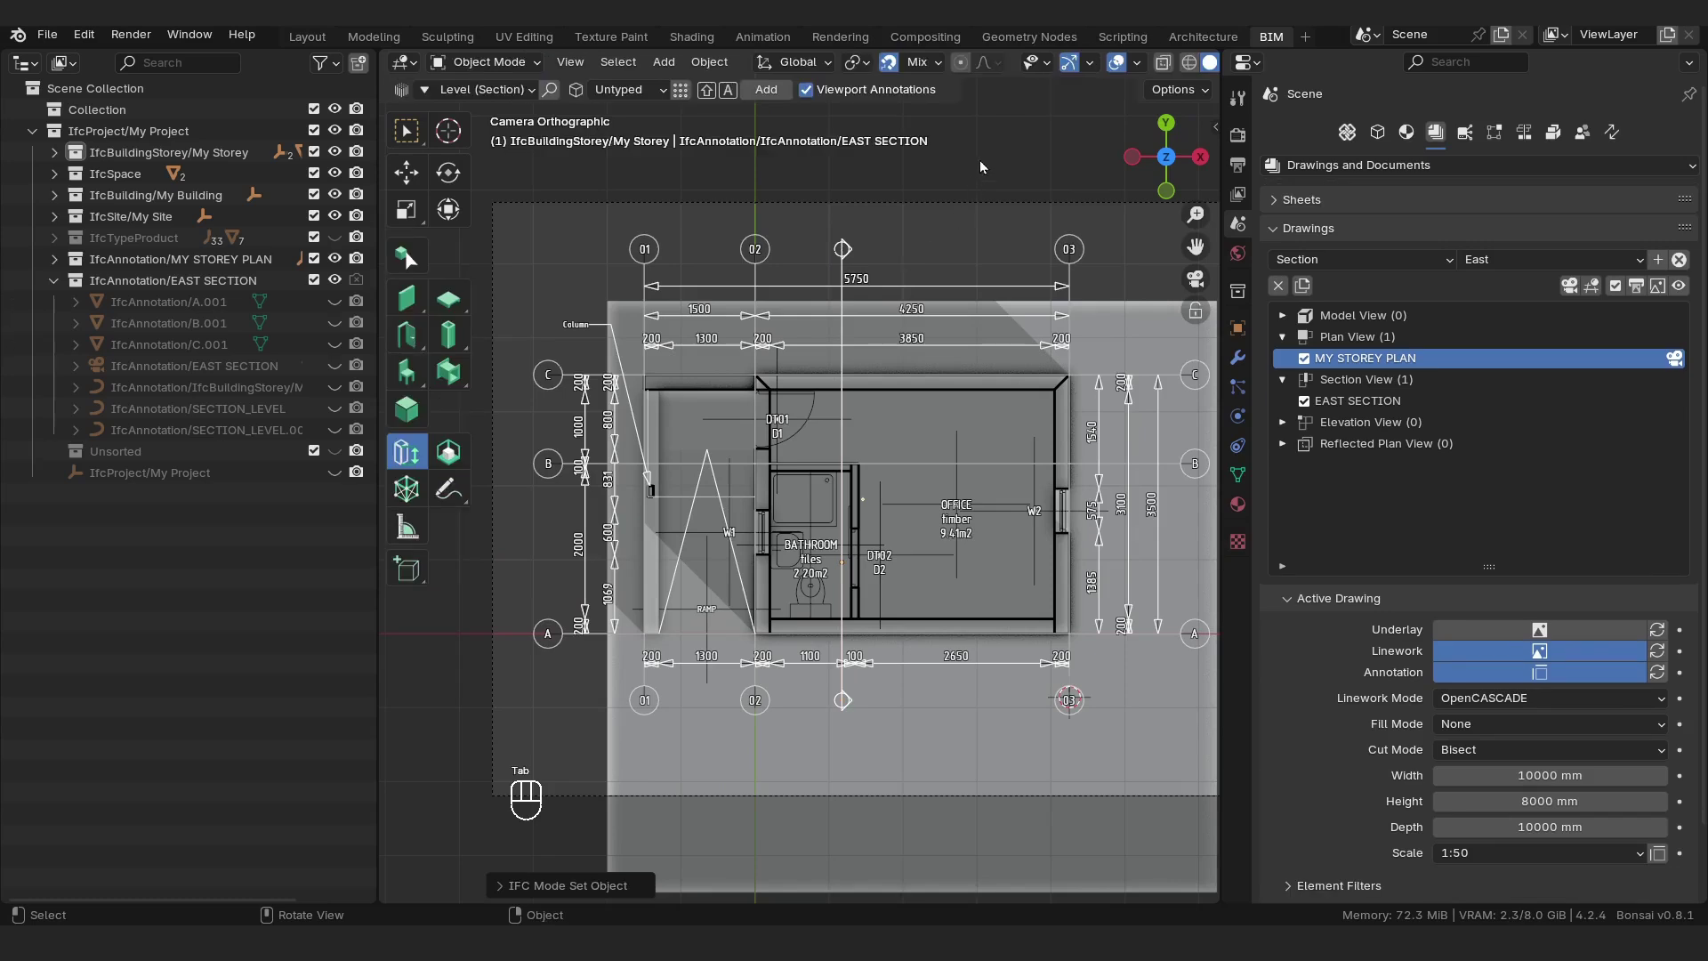
key("ctrl+z")
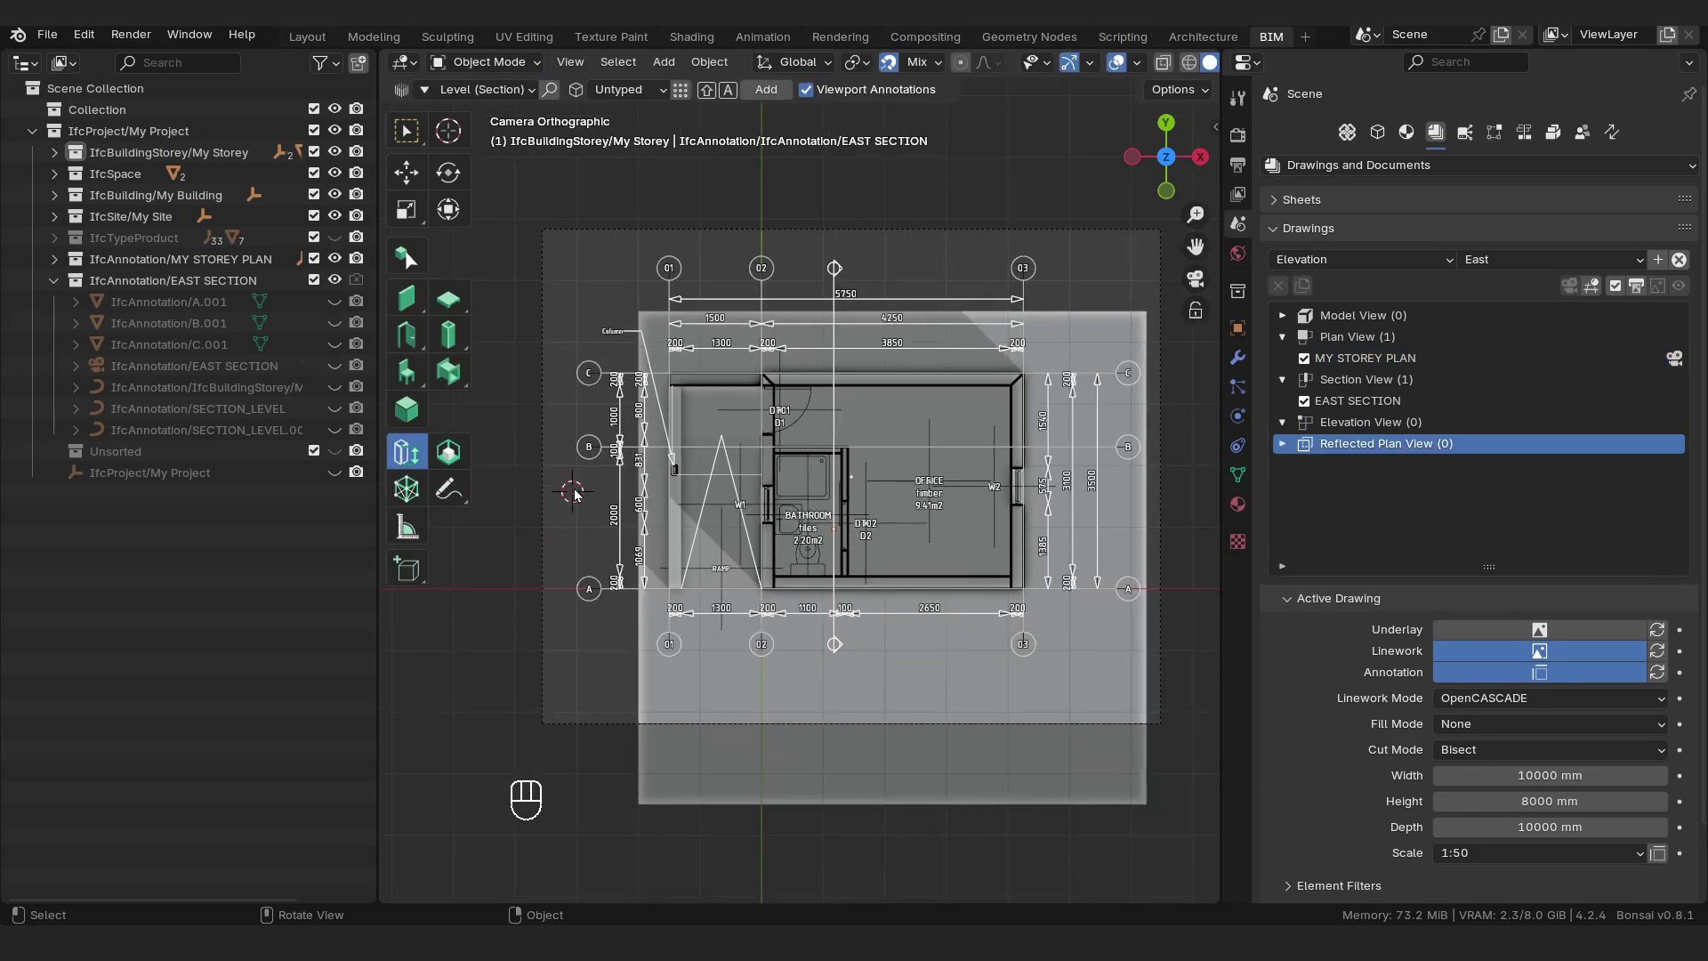
Add a new Elevation drawing with West as its location hint.
left_click(1357, 258)
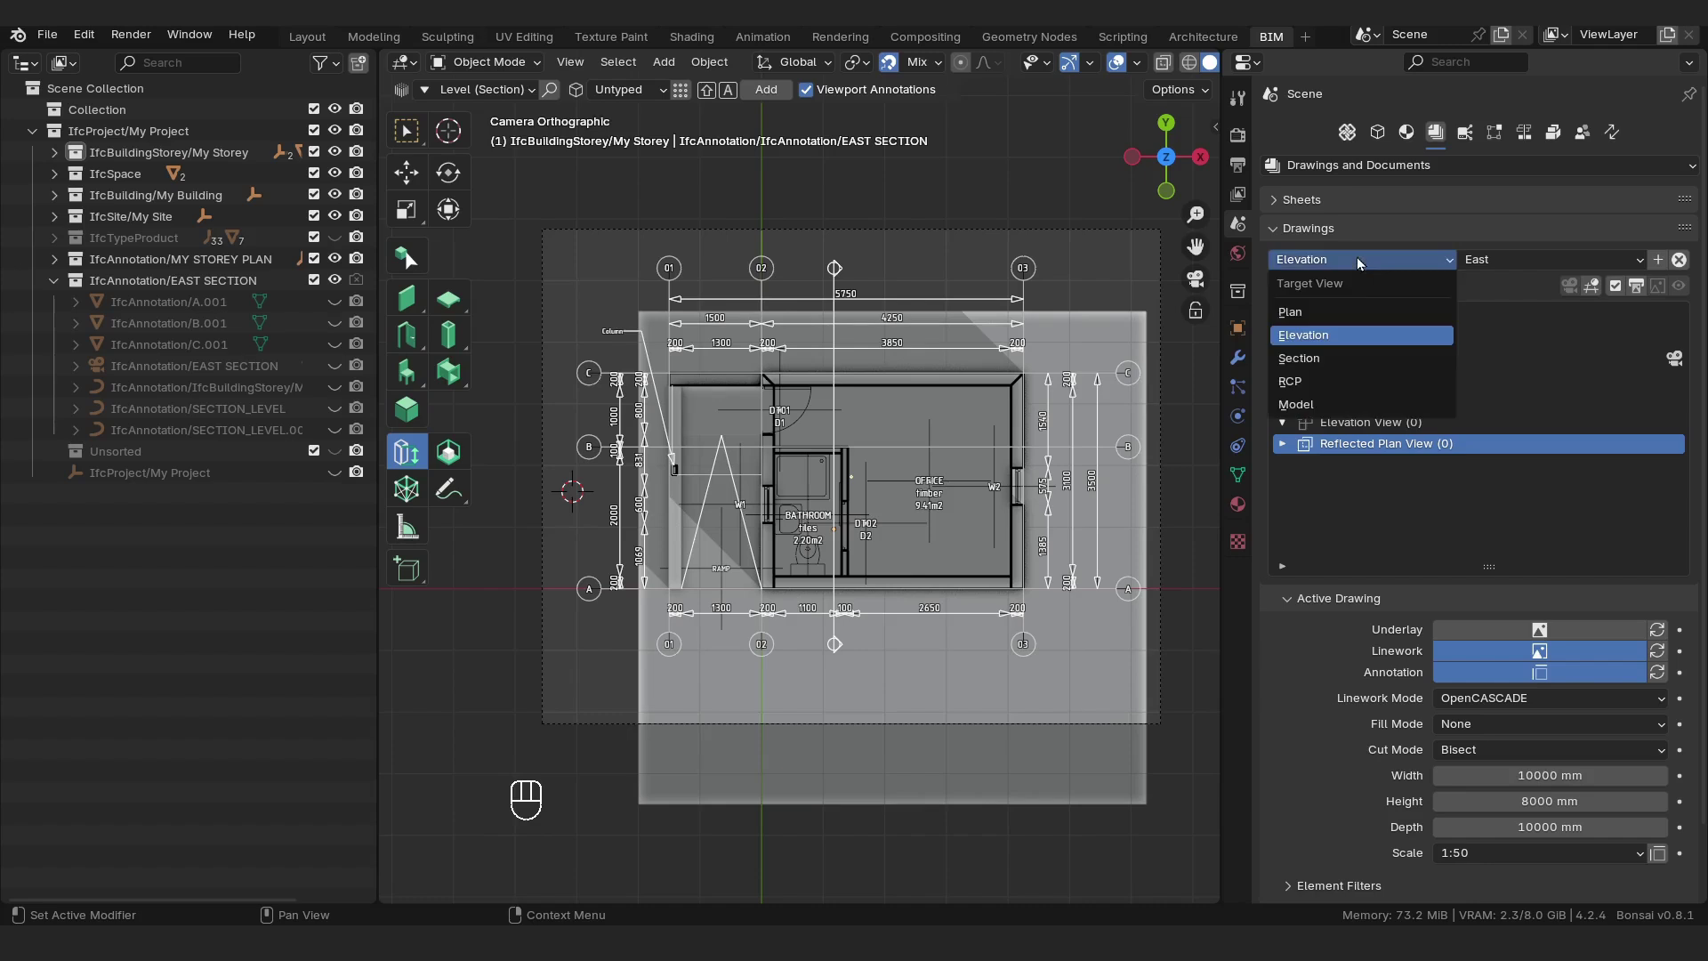
left_click(1332, 335)
left_click(1479, 260)
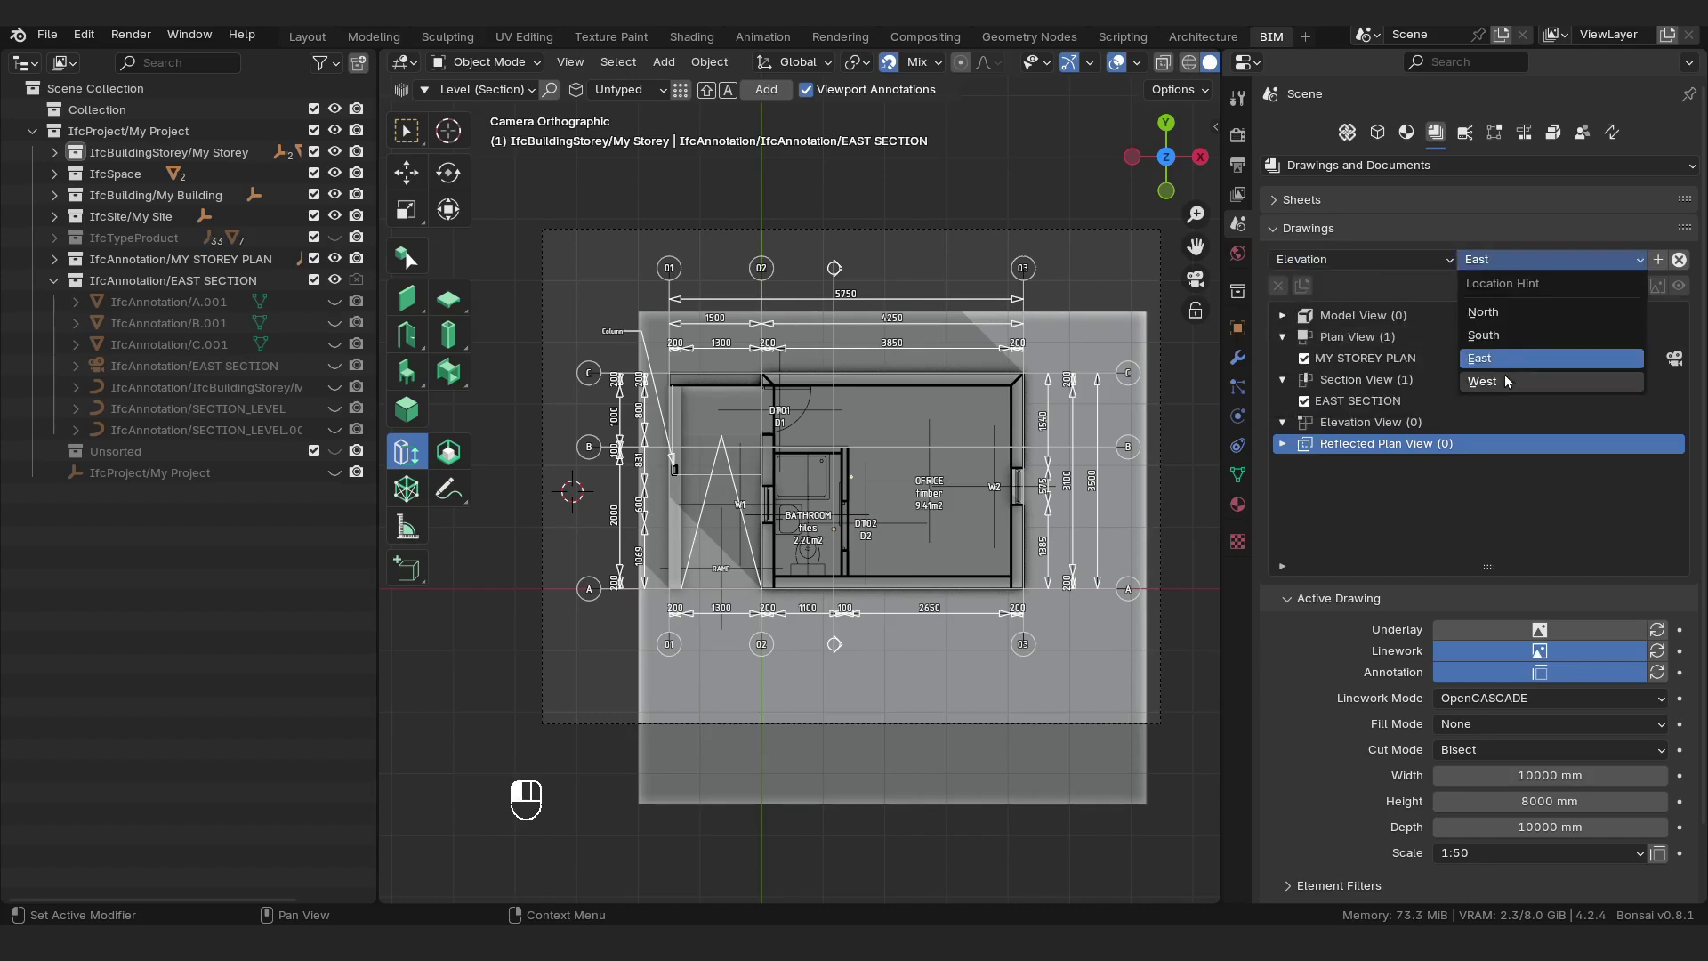
left_click(1510, 382)
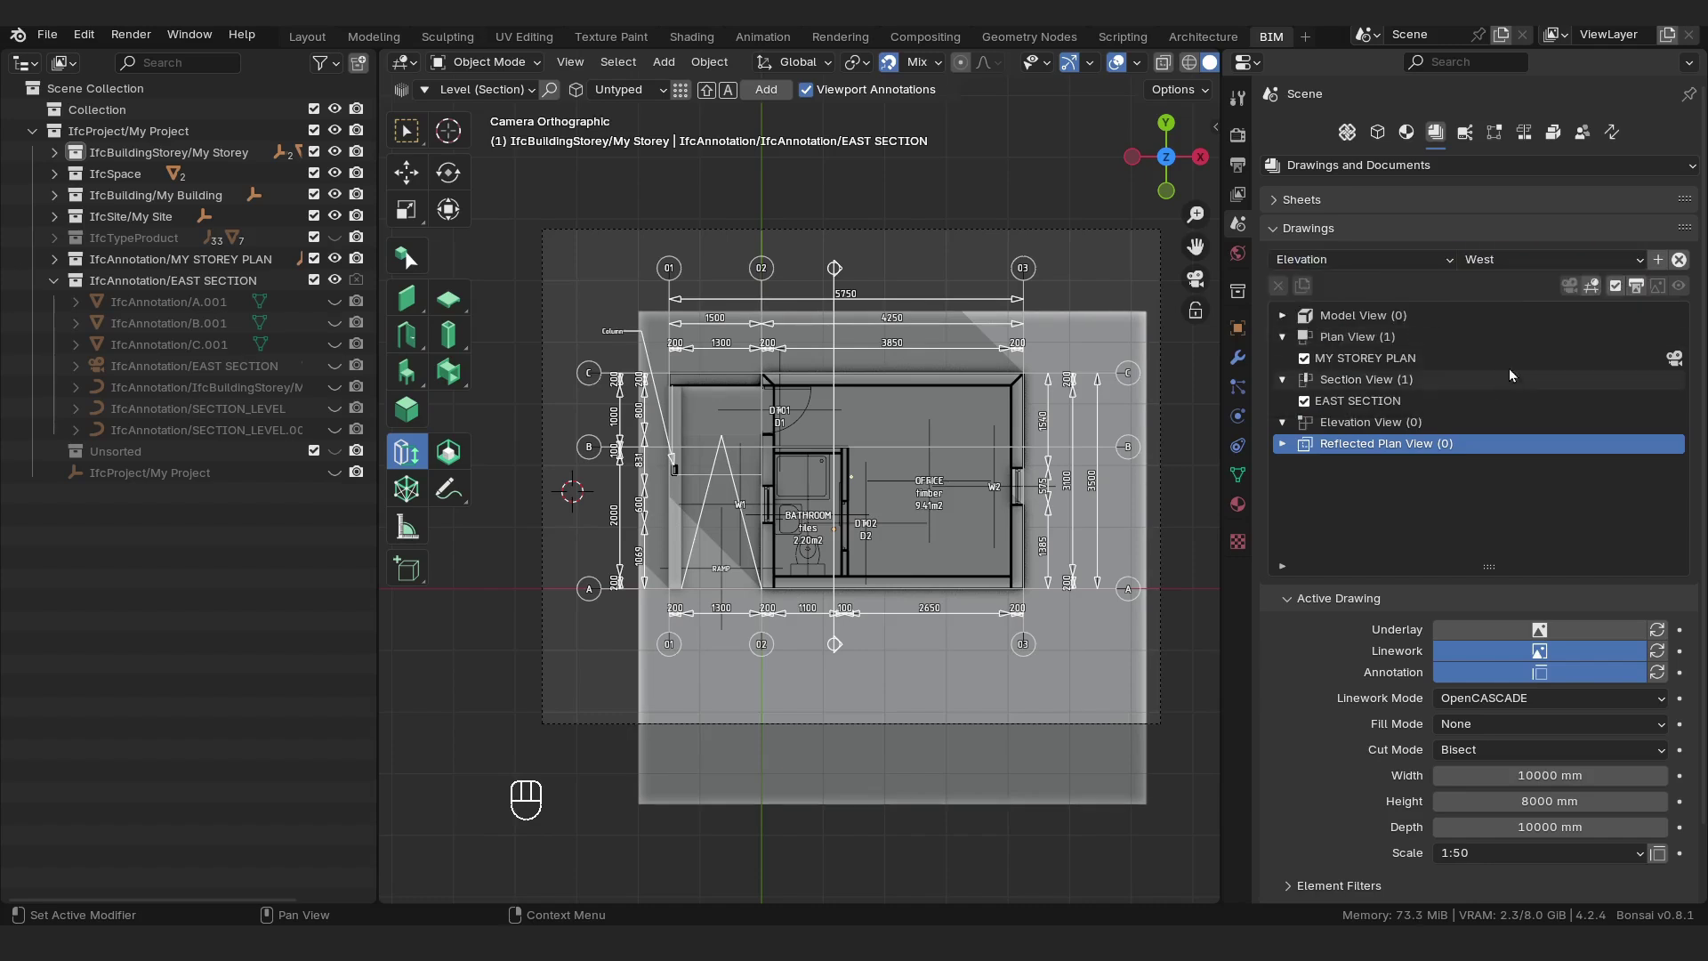
left_click(1658, 260)
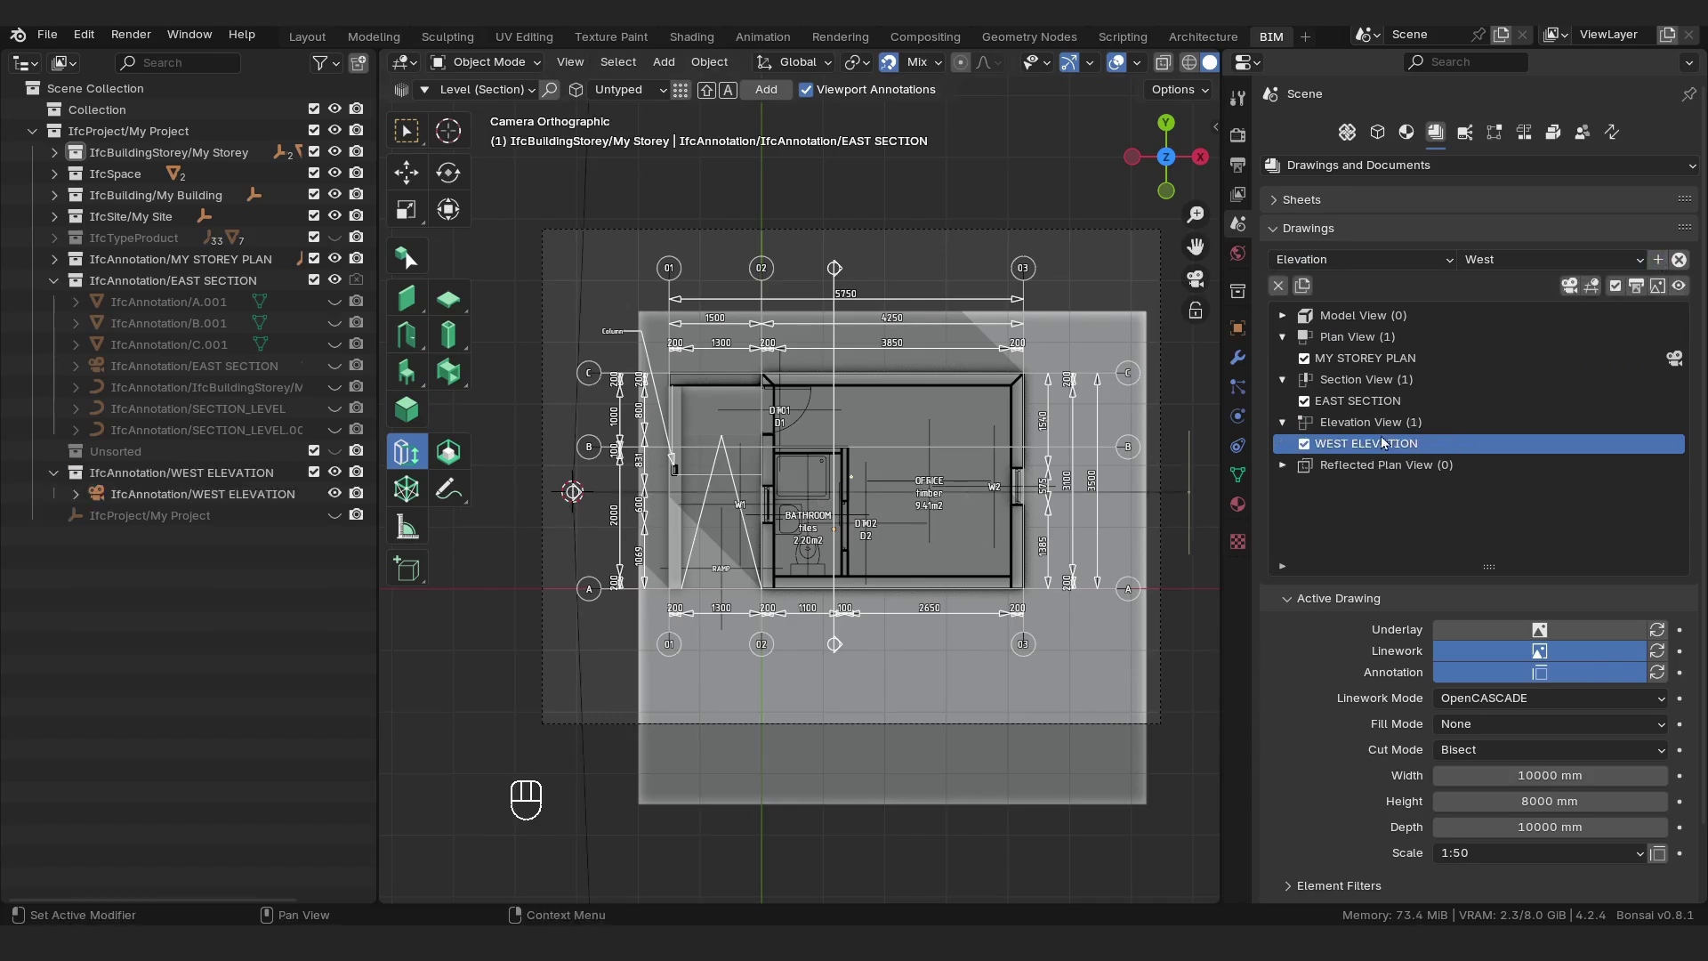
Select the WEST ELEVATION drawing under the elevation views and activate it.
left_click(1341, 432)
left_click(1375, 452)
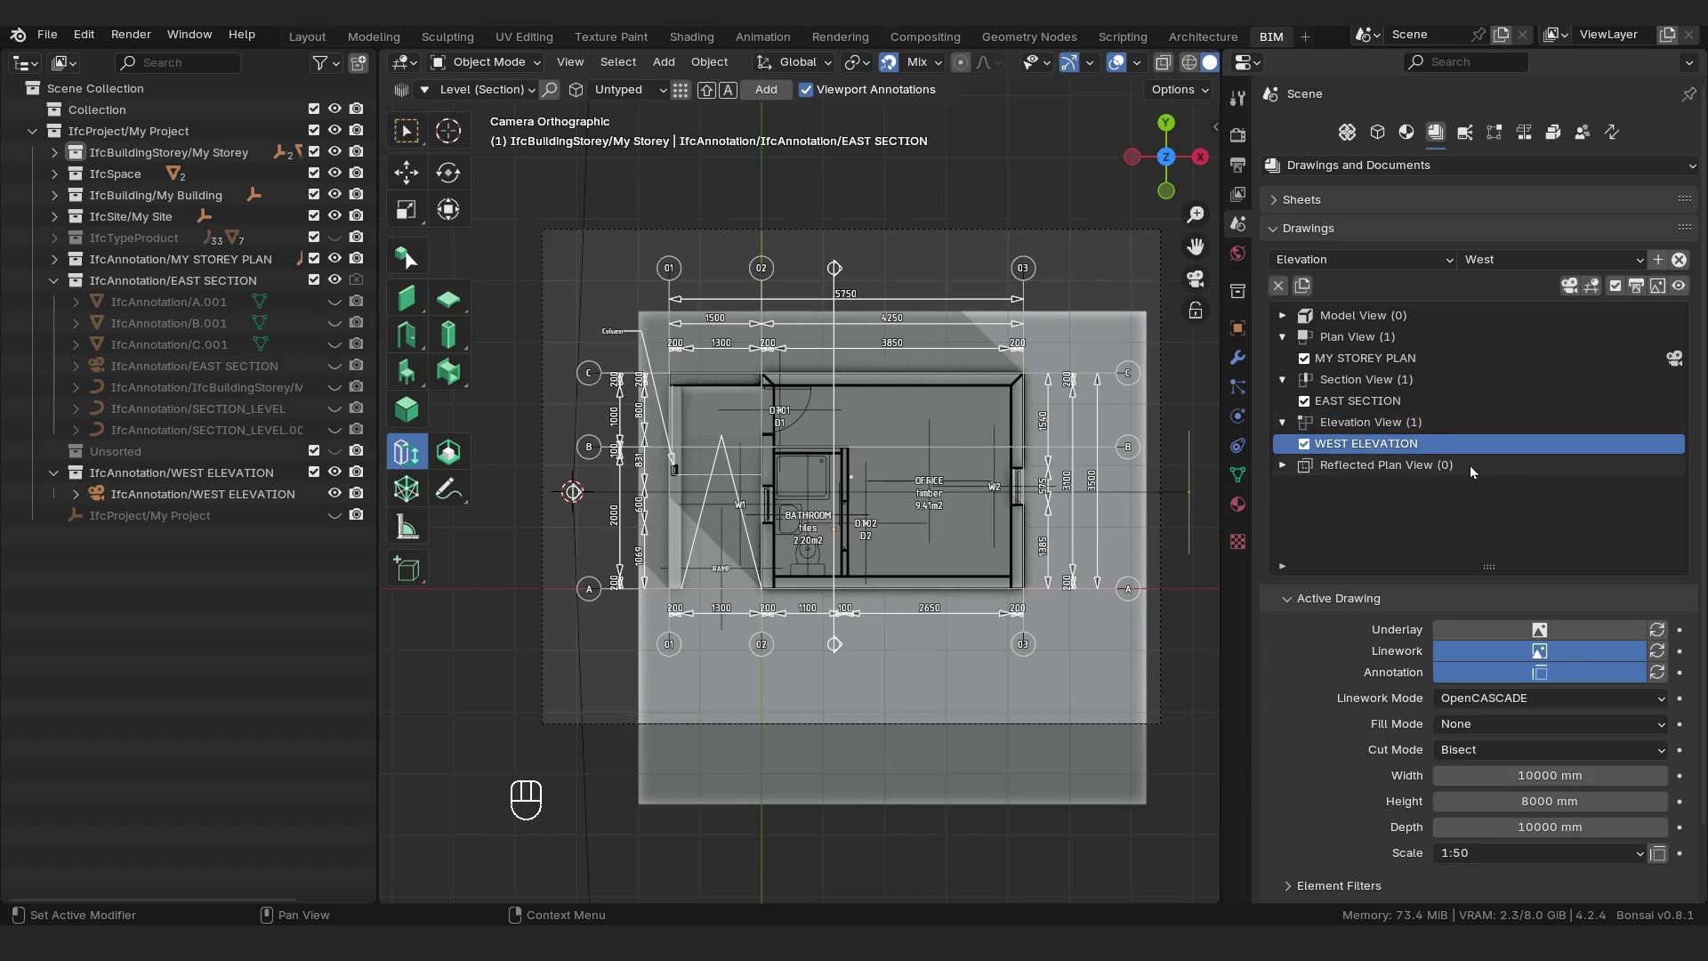
left_click(1283, 423)
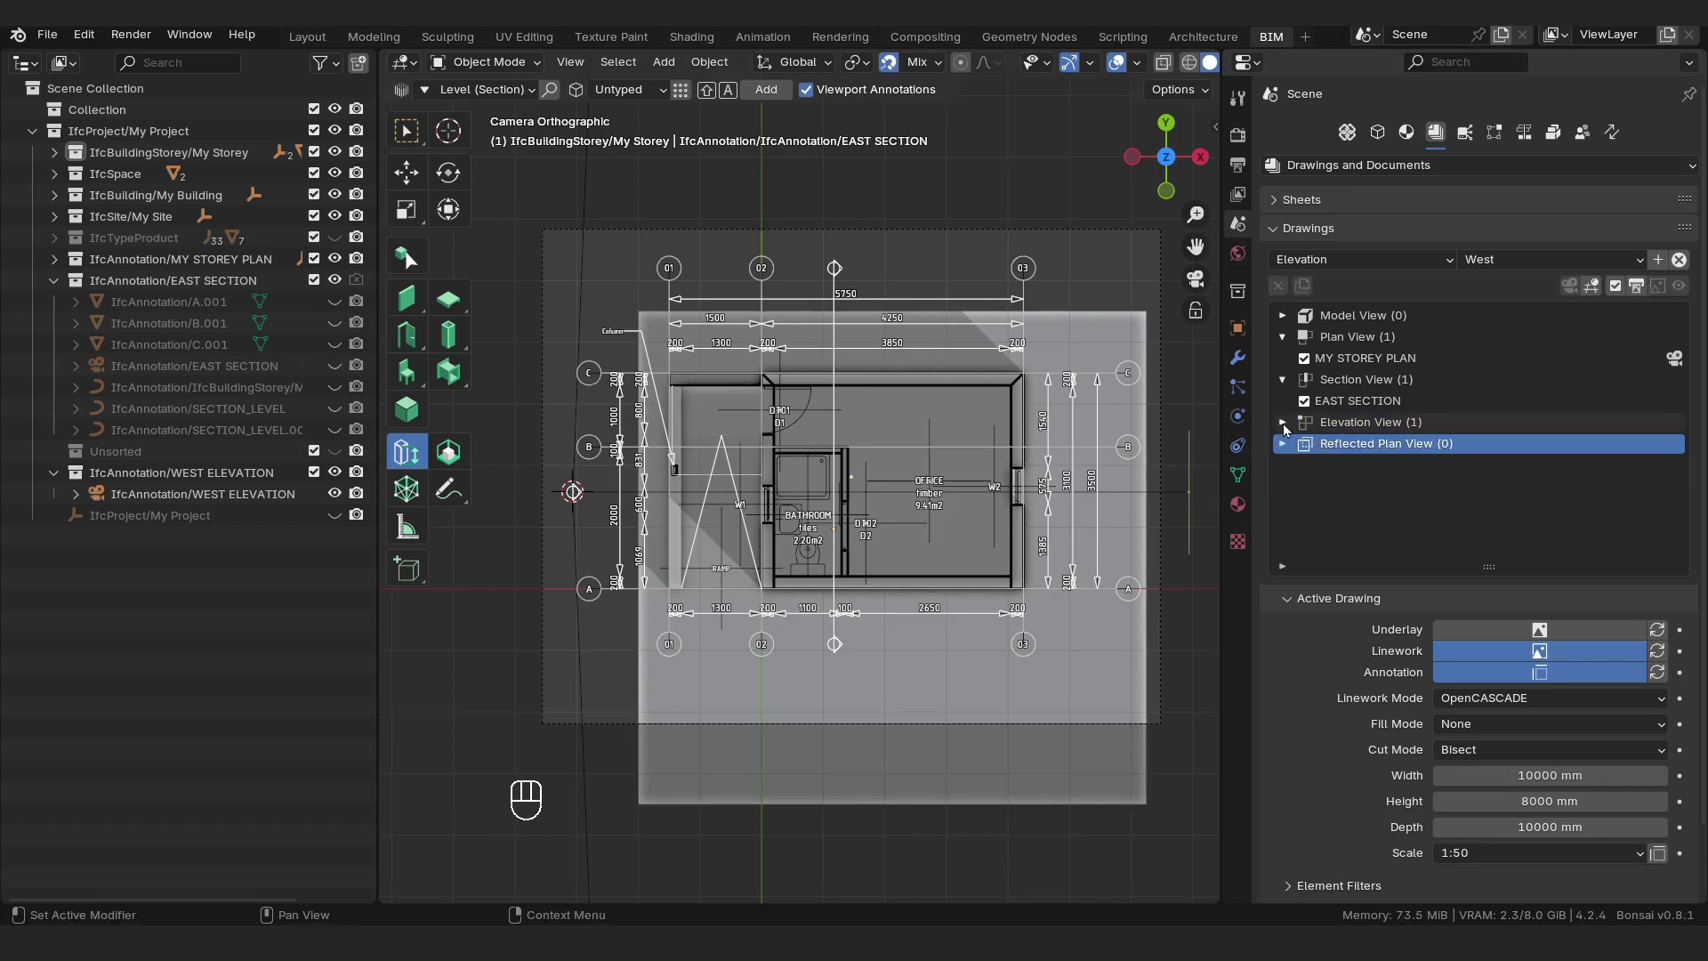
left_click(1283, 423)
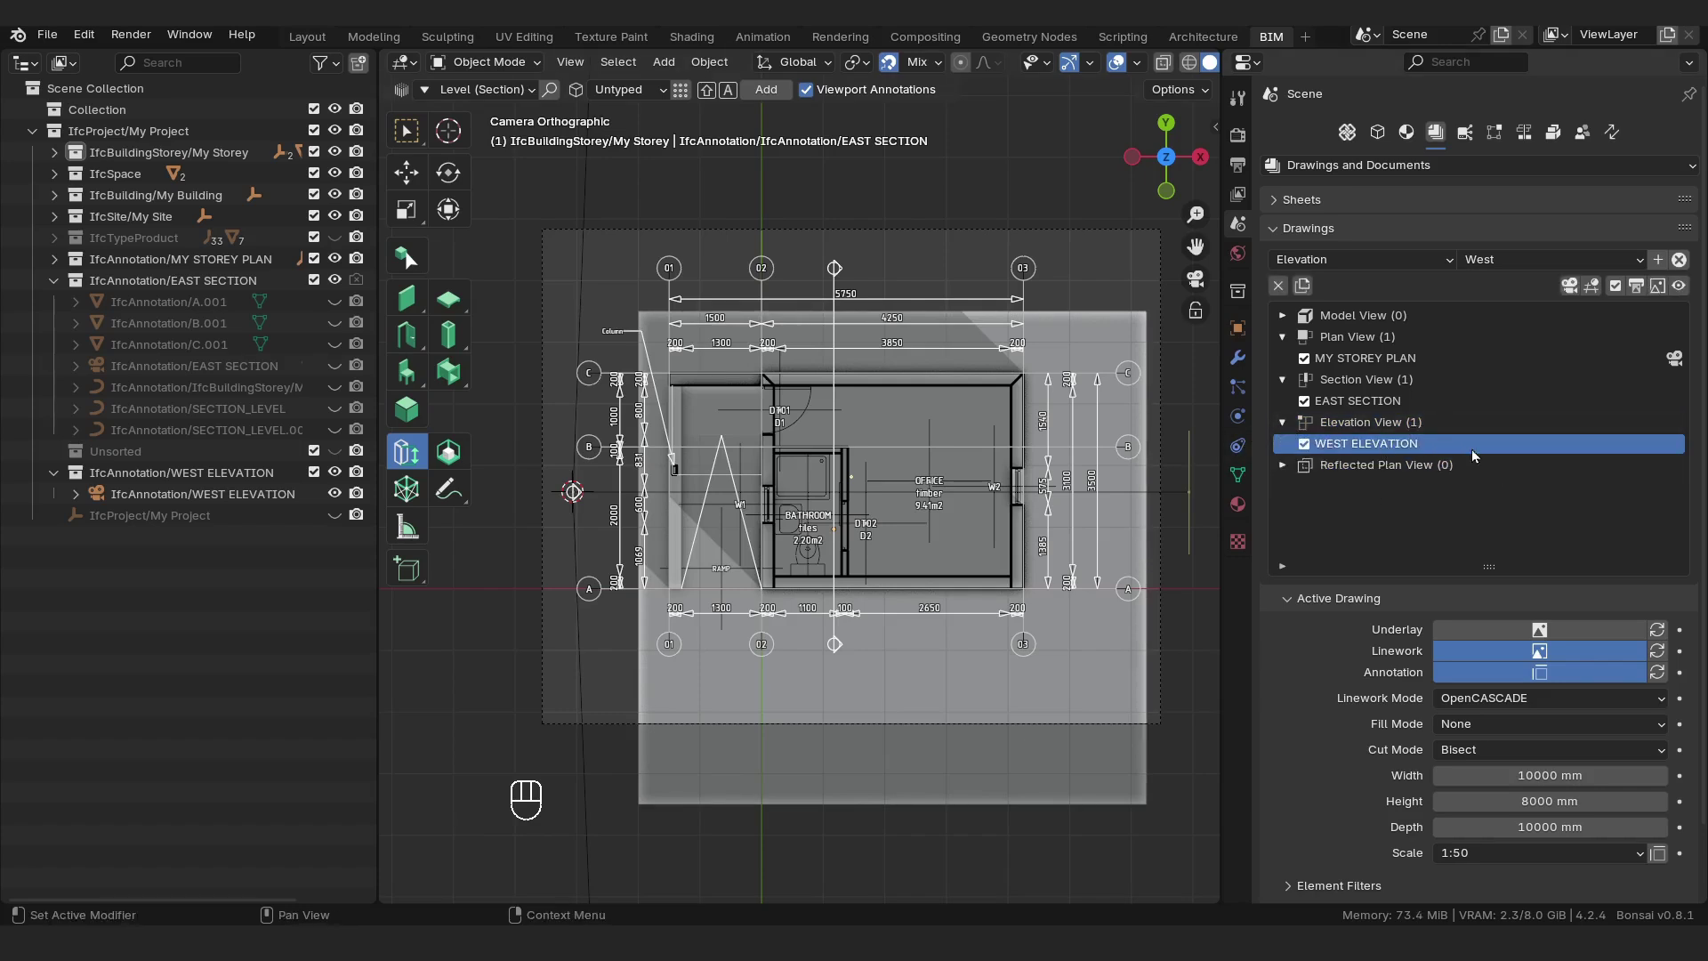
left_click(1570, 285)
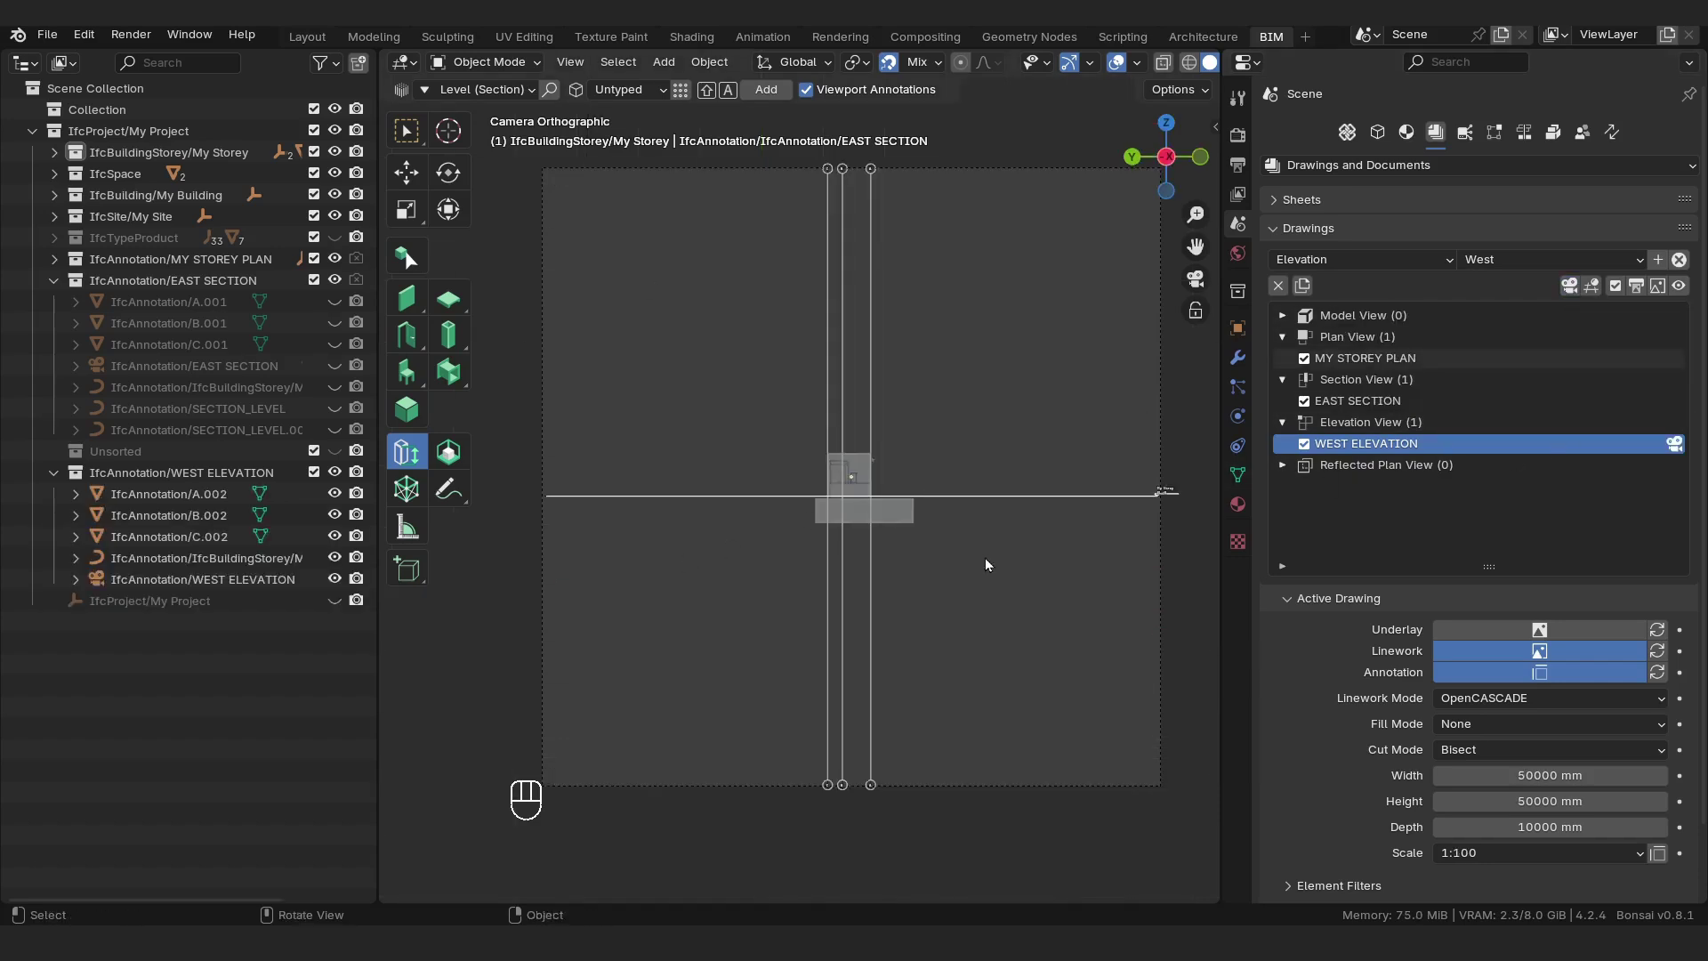
Move the storey level line's tagged end point along Y to the building's edge beside grid A, then about 840 mm outward.
left_click(1002, 497)
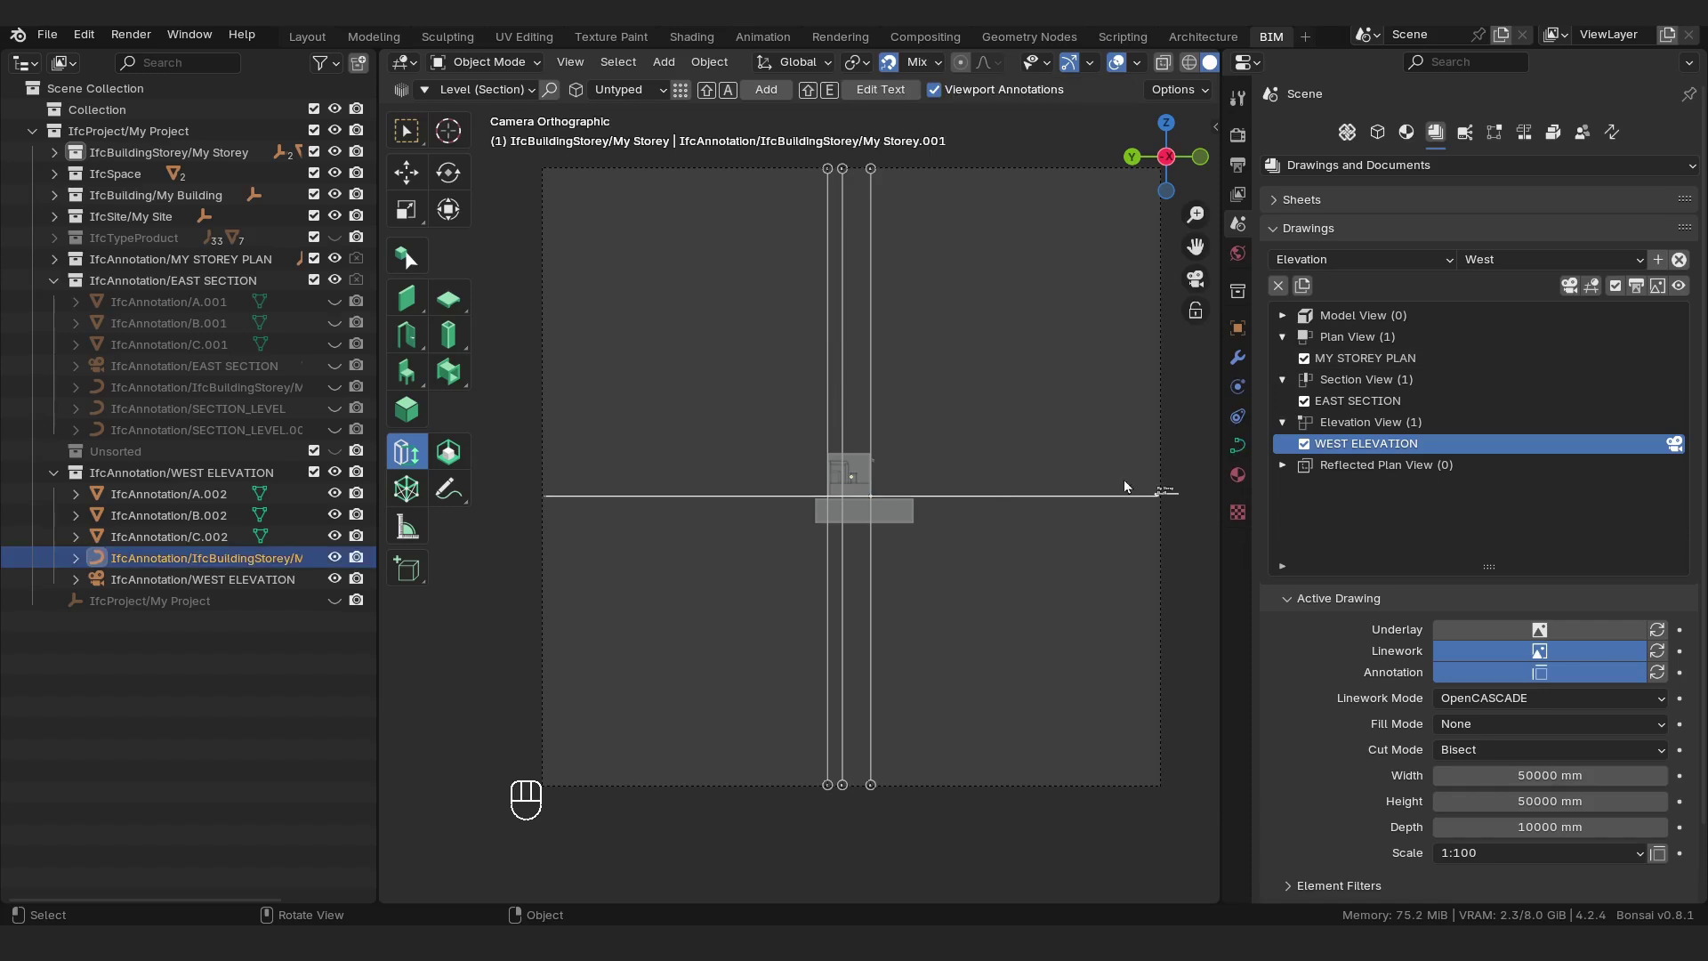
left_click(487, 62)
left_click(492, 107)
left_click_drag(1203, 442, 1064, 605)
key("g")
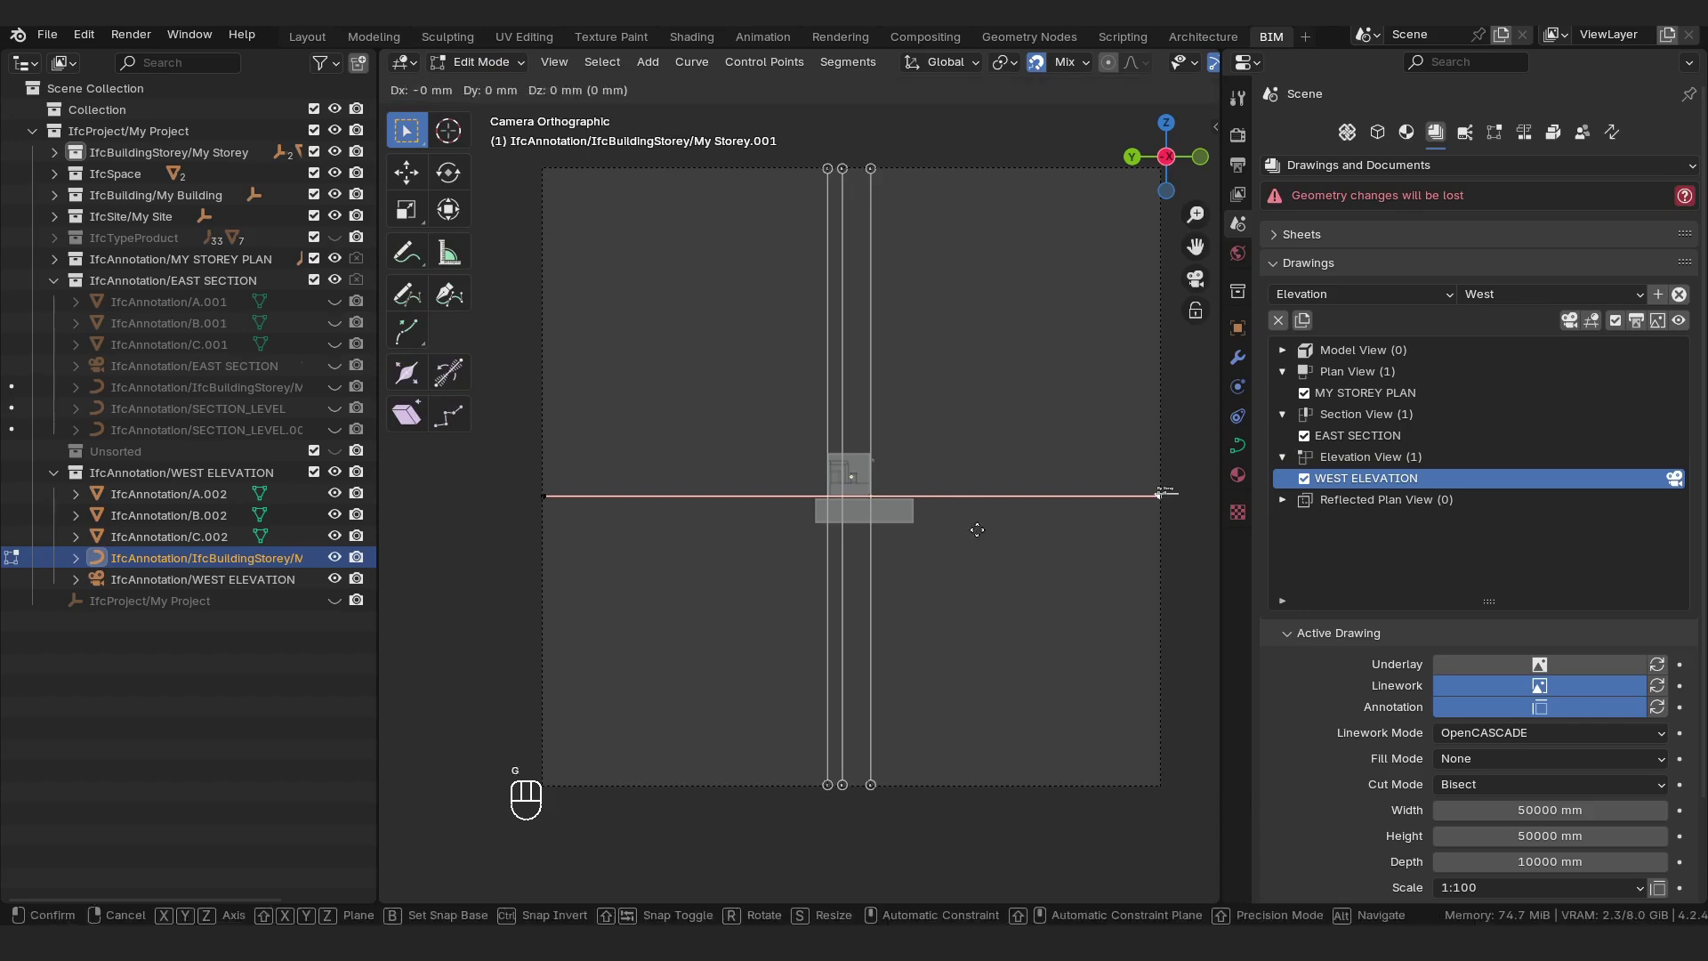
key("y")
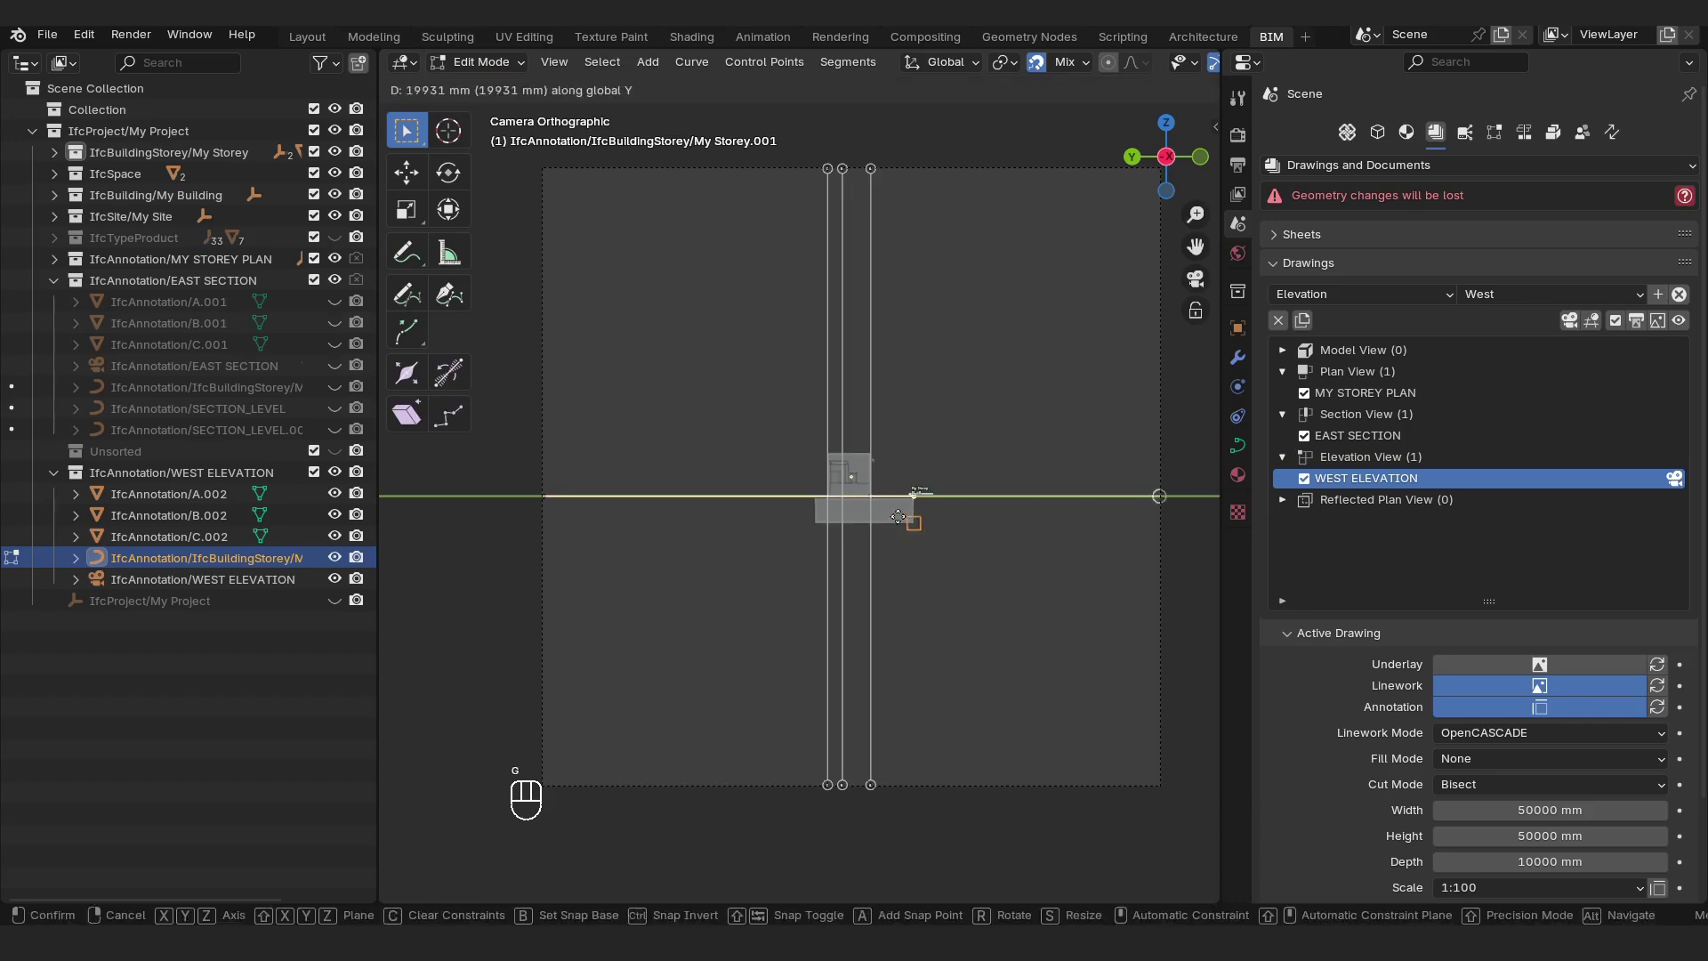
left_click(873, 485)
key("g")
key("y")
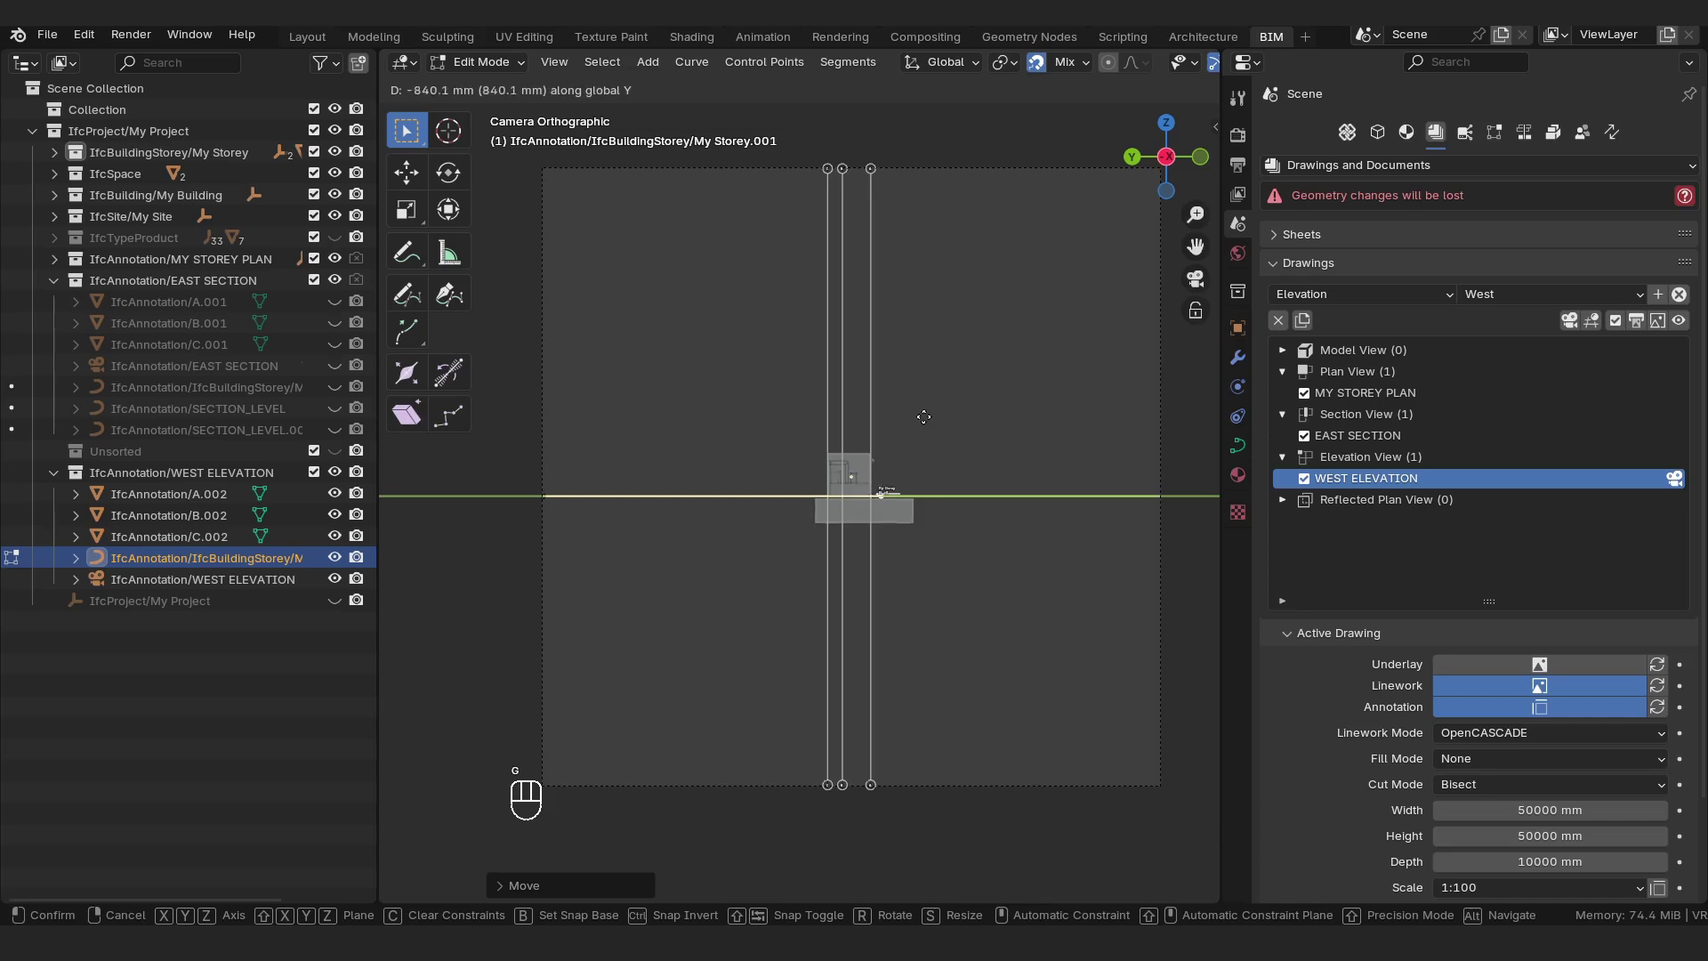
left_click(924, 416)
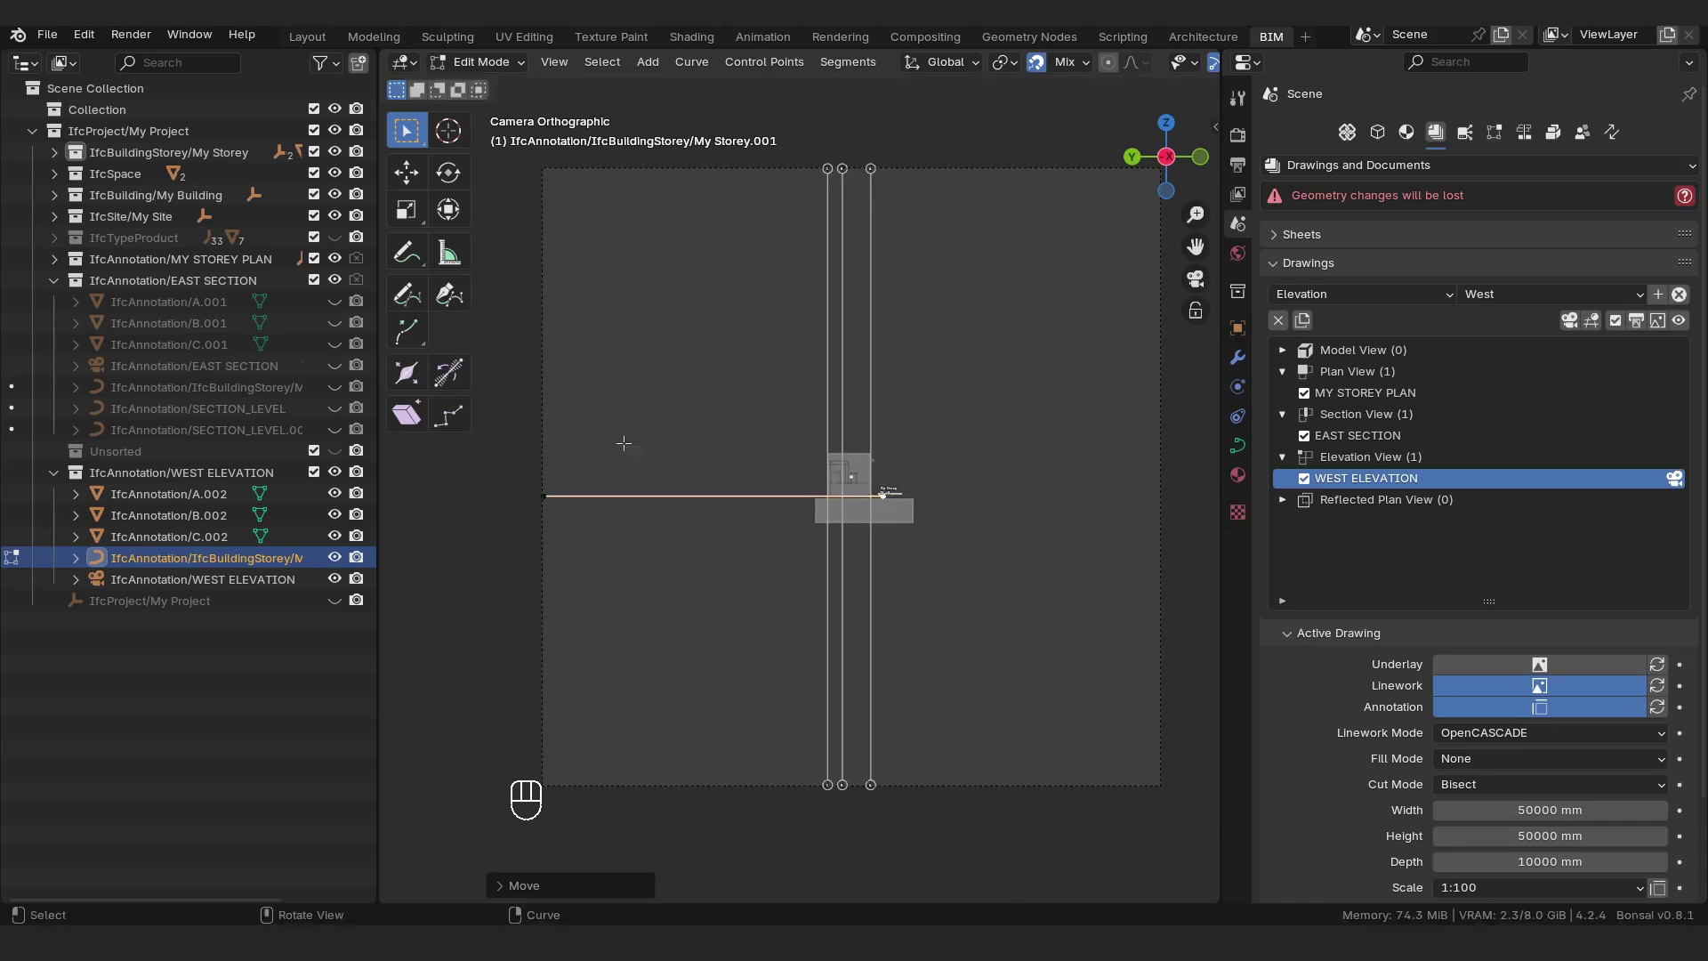
Move the level line's opposite end point along Y to the building's edge and 500 mm beyond it, and finish editing.
key("g")
key("y")
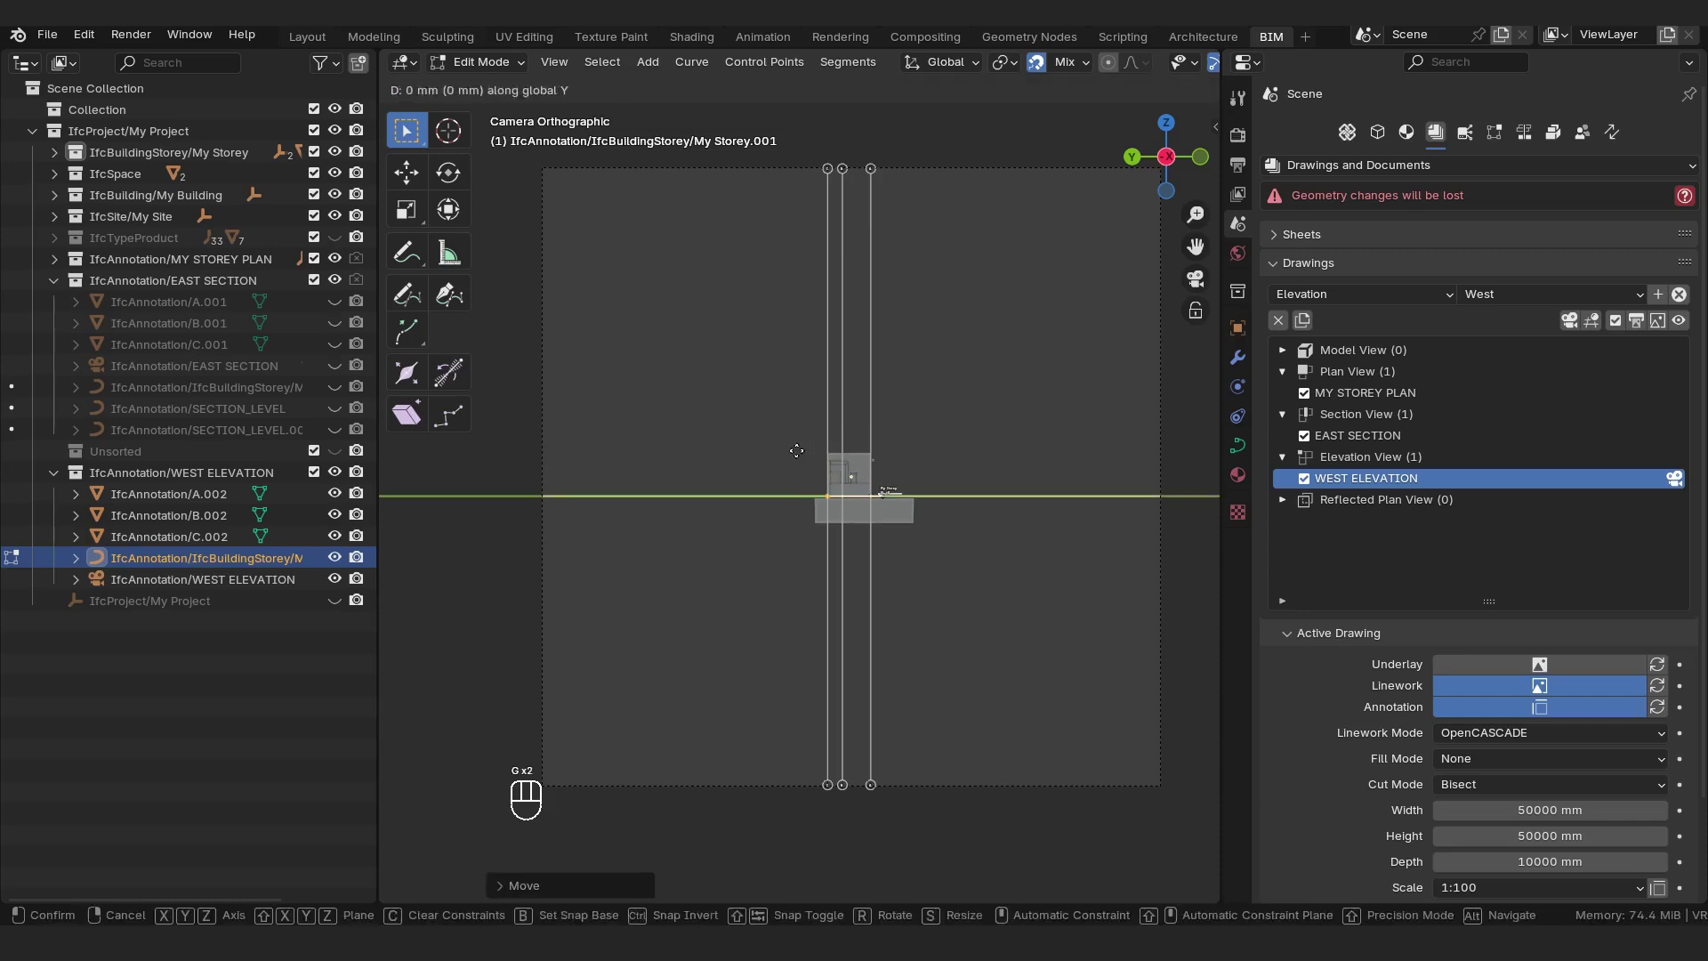
type("500")
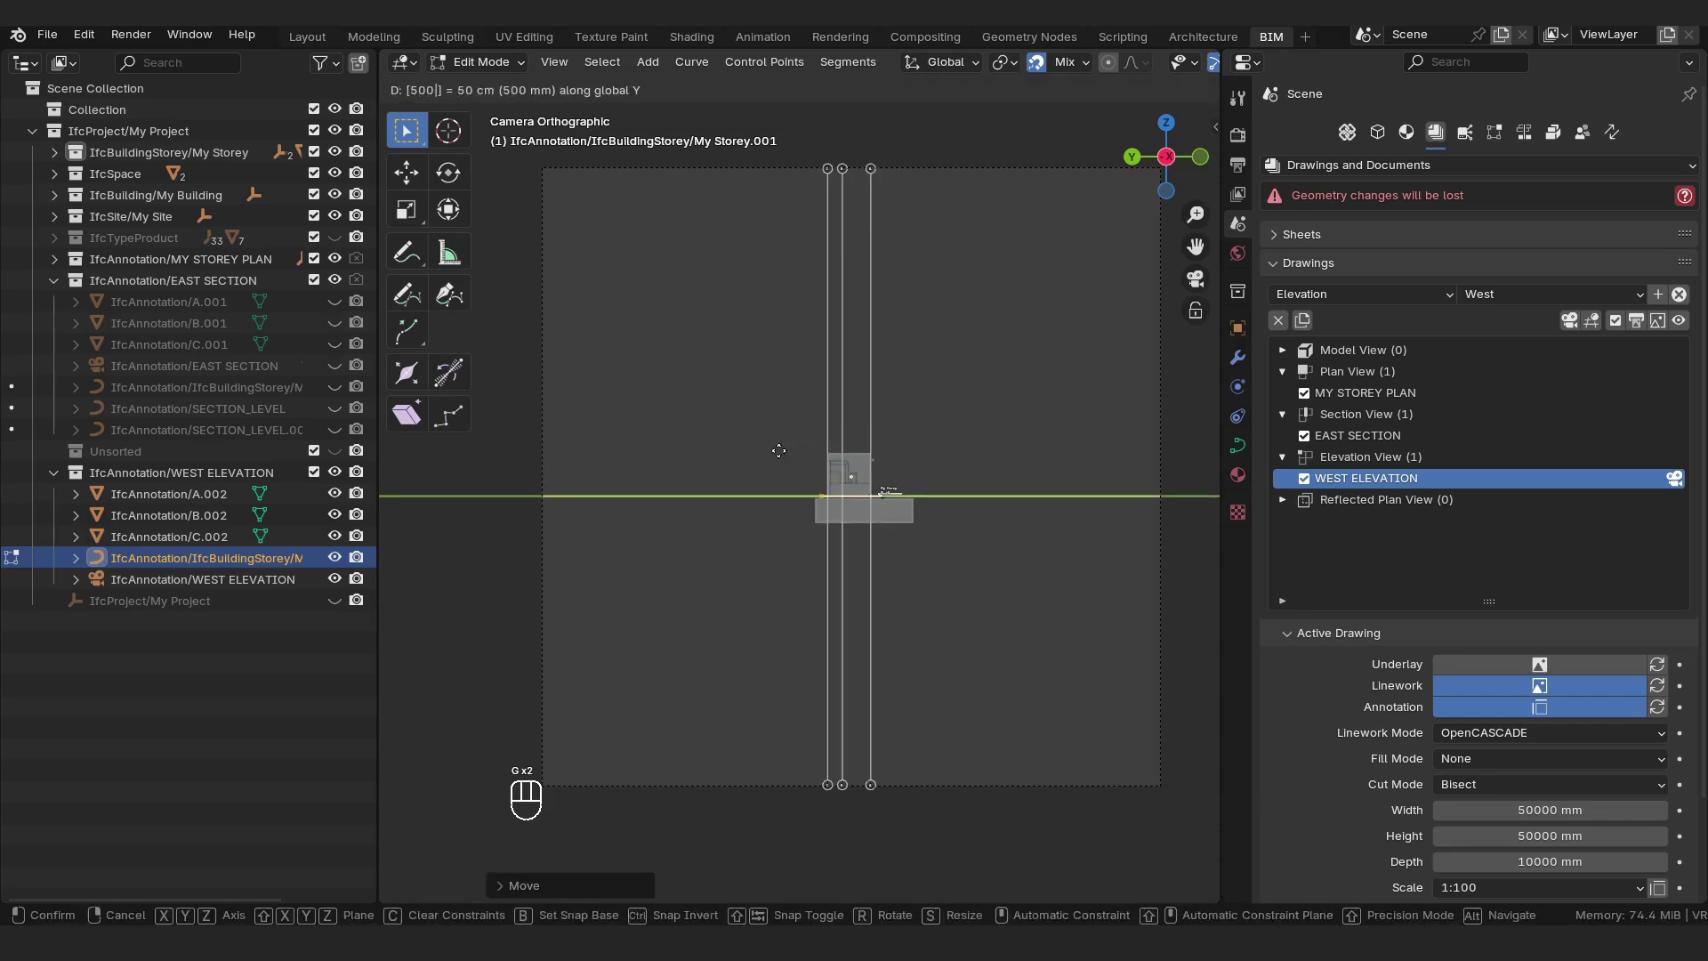
key("Return")
key("Tab")
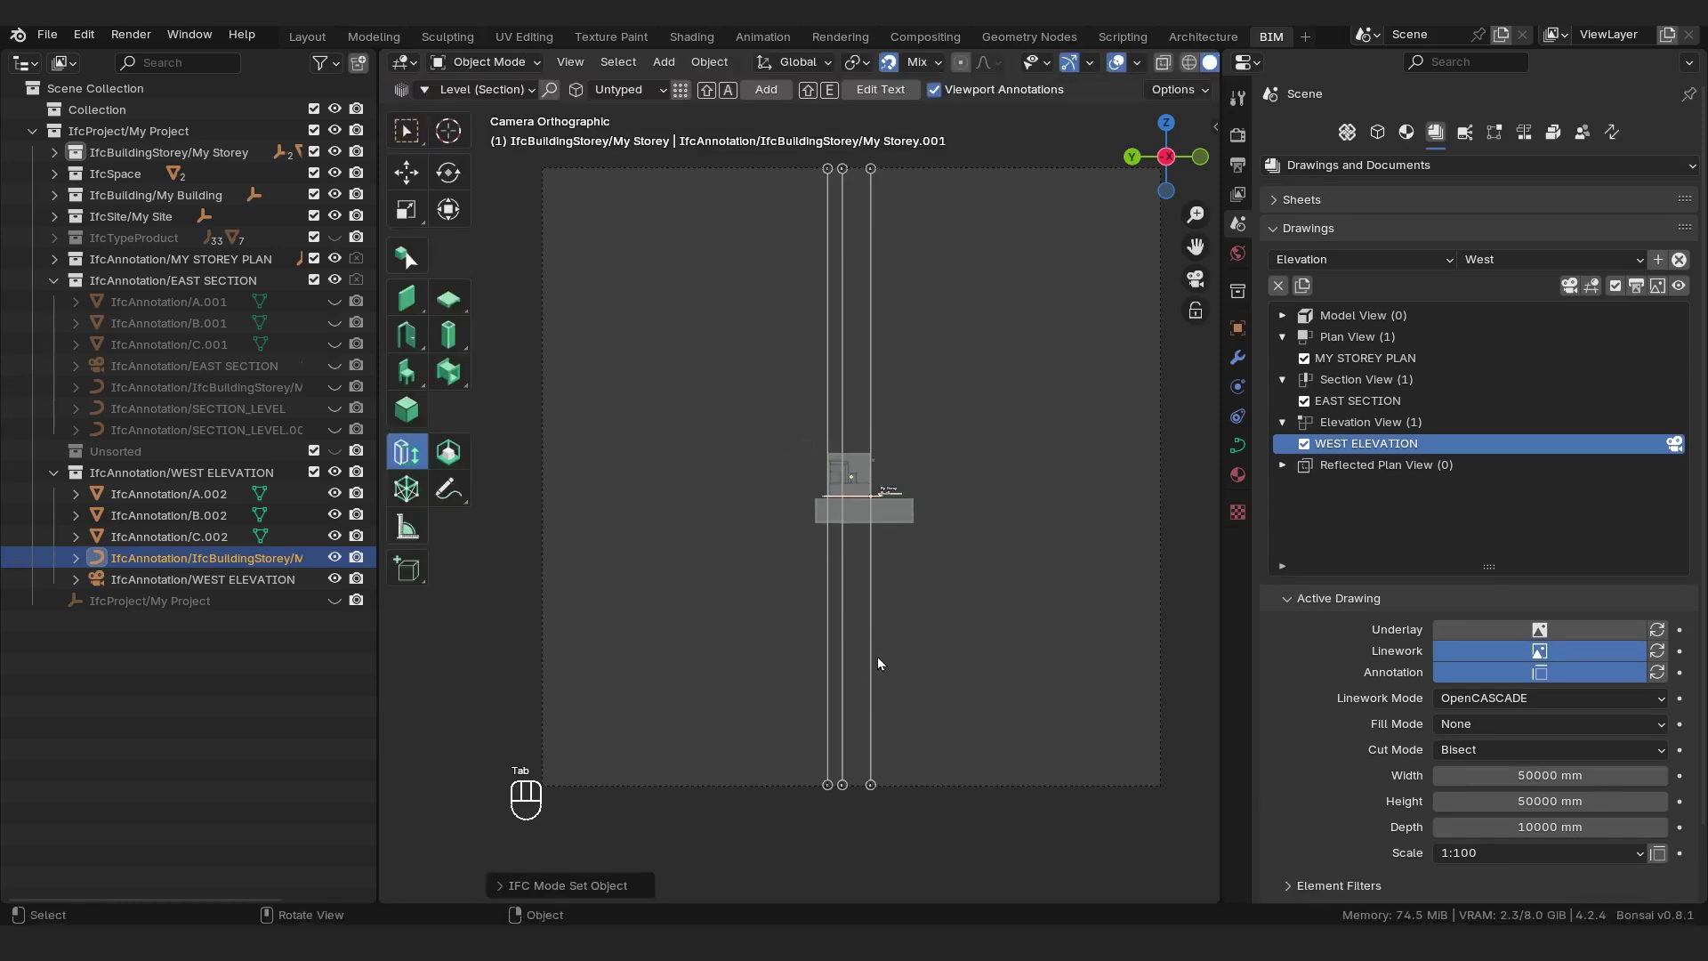
Edit grid lines A, B and C together and move their upper end points along Z to 500 mm above the building's top.
left_click(872, 657)
left_click(843, 623, "shift")
left_click(828, 621, "shift")
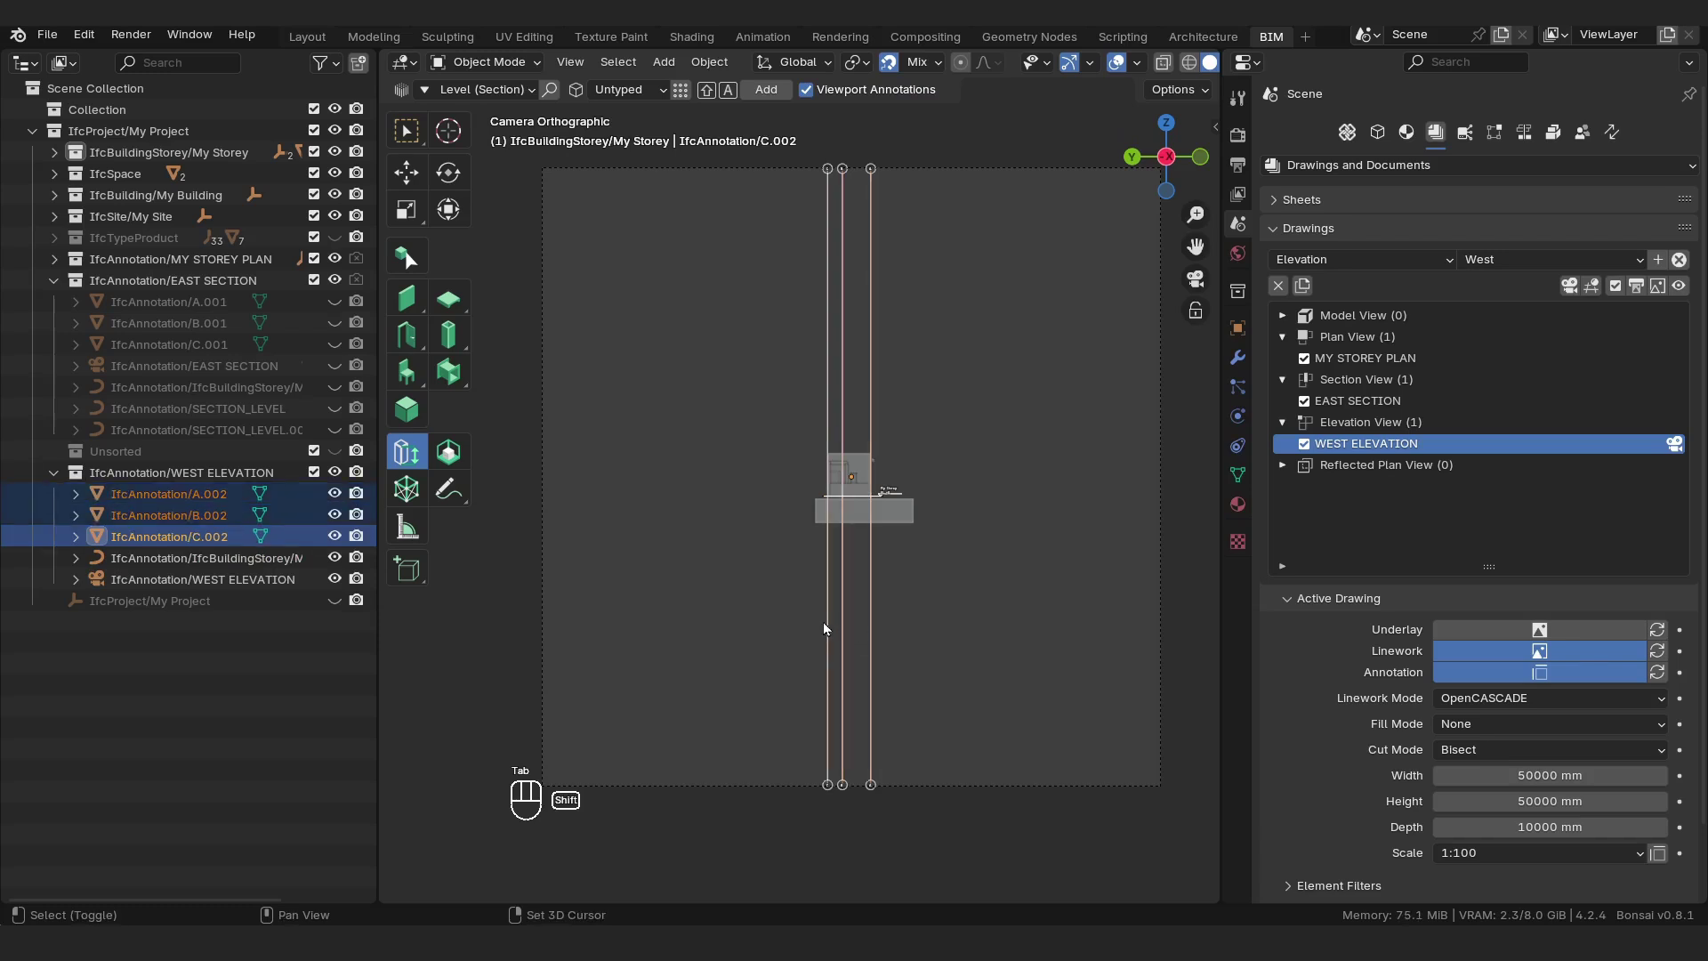
left_click(490, 64)
left_click(496, 89)
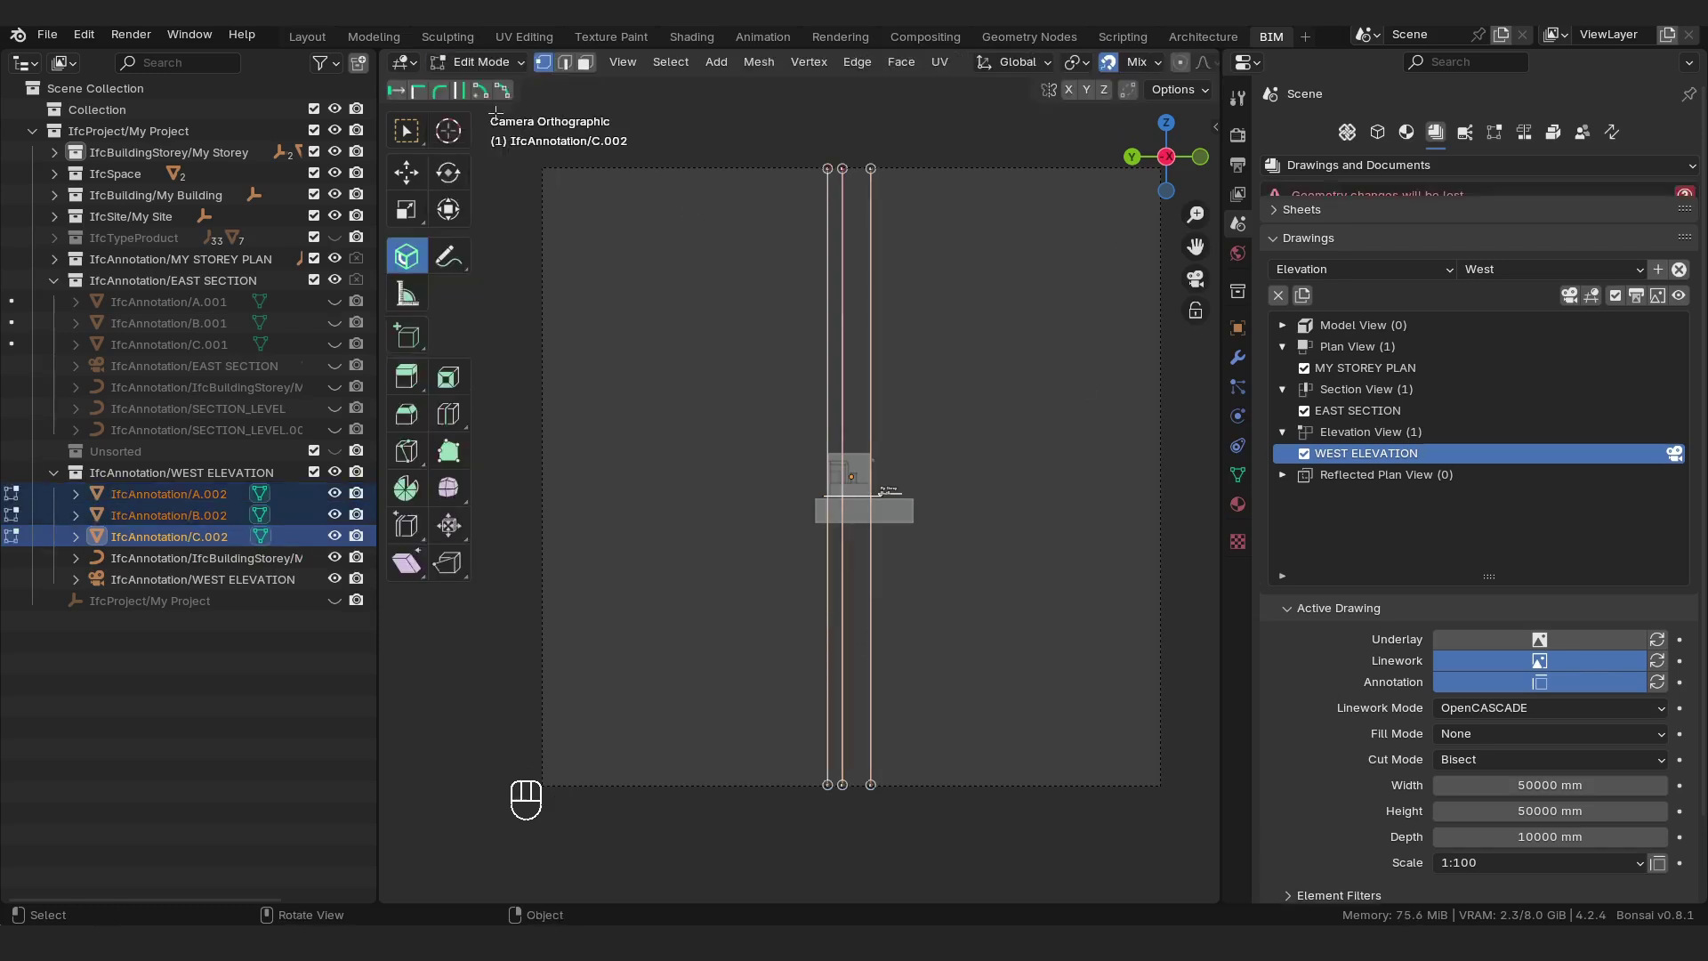
key("g")
key("z")
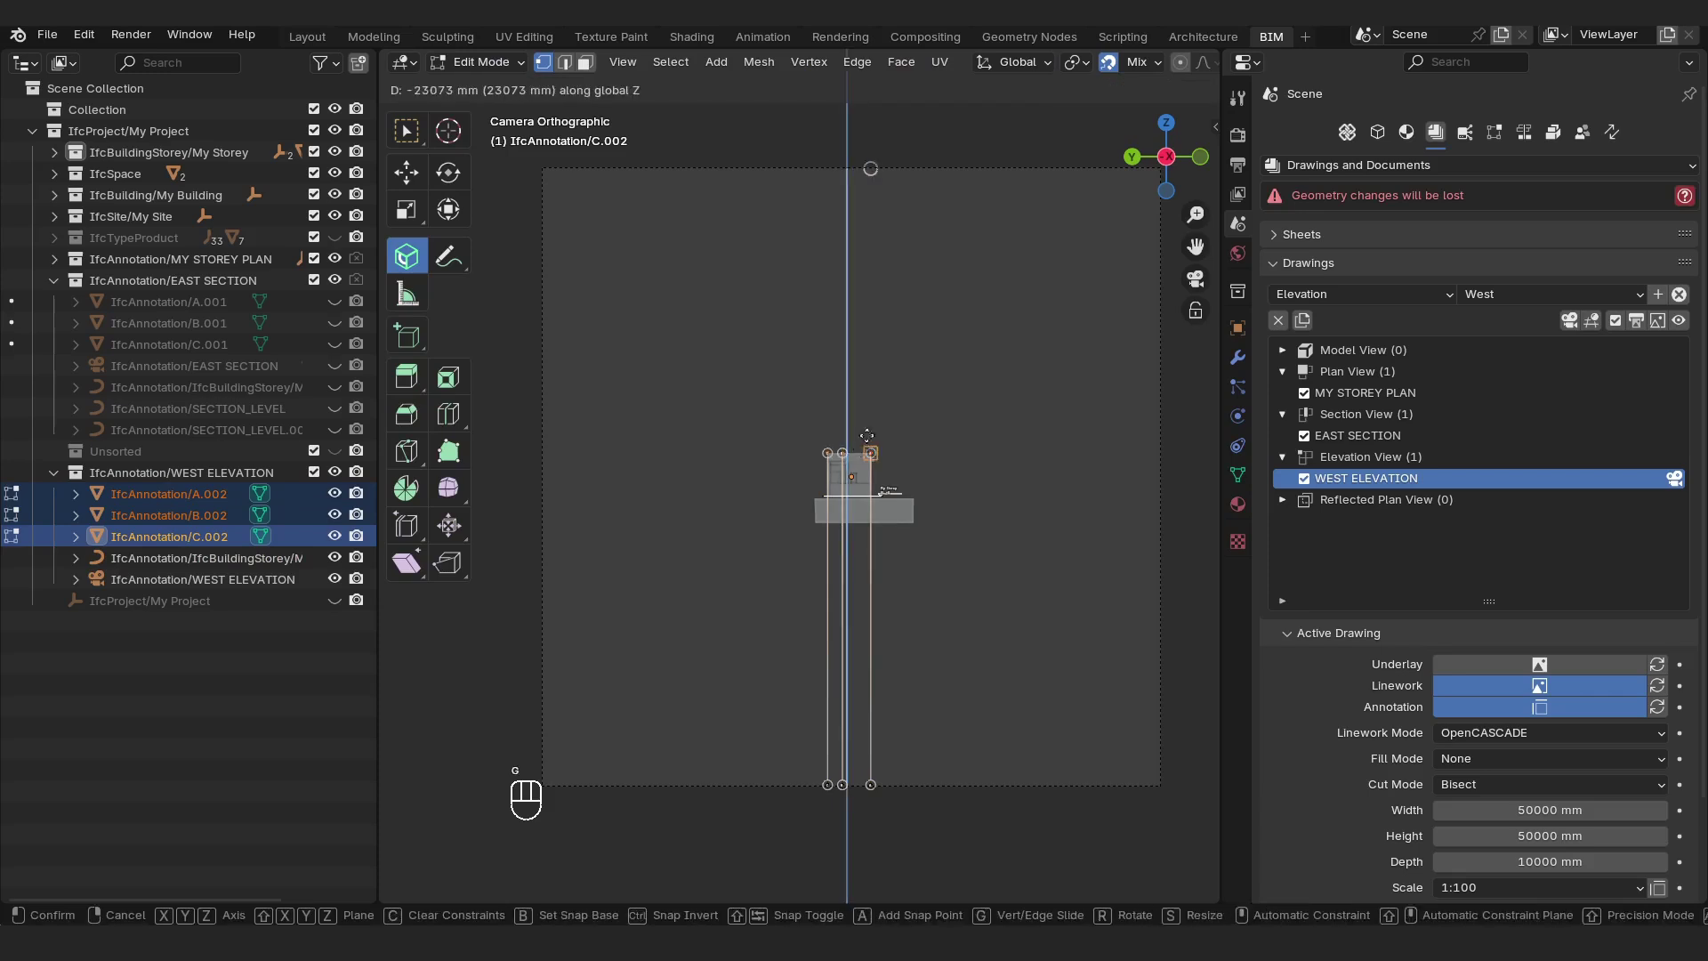
left_click(867, 441)
type("gz50")
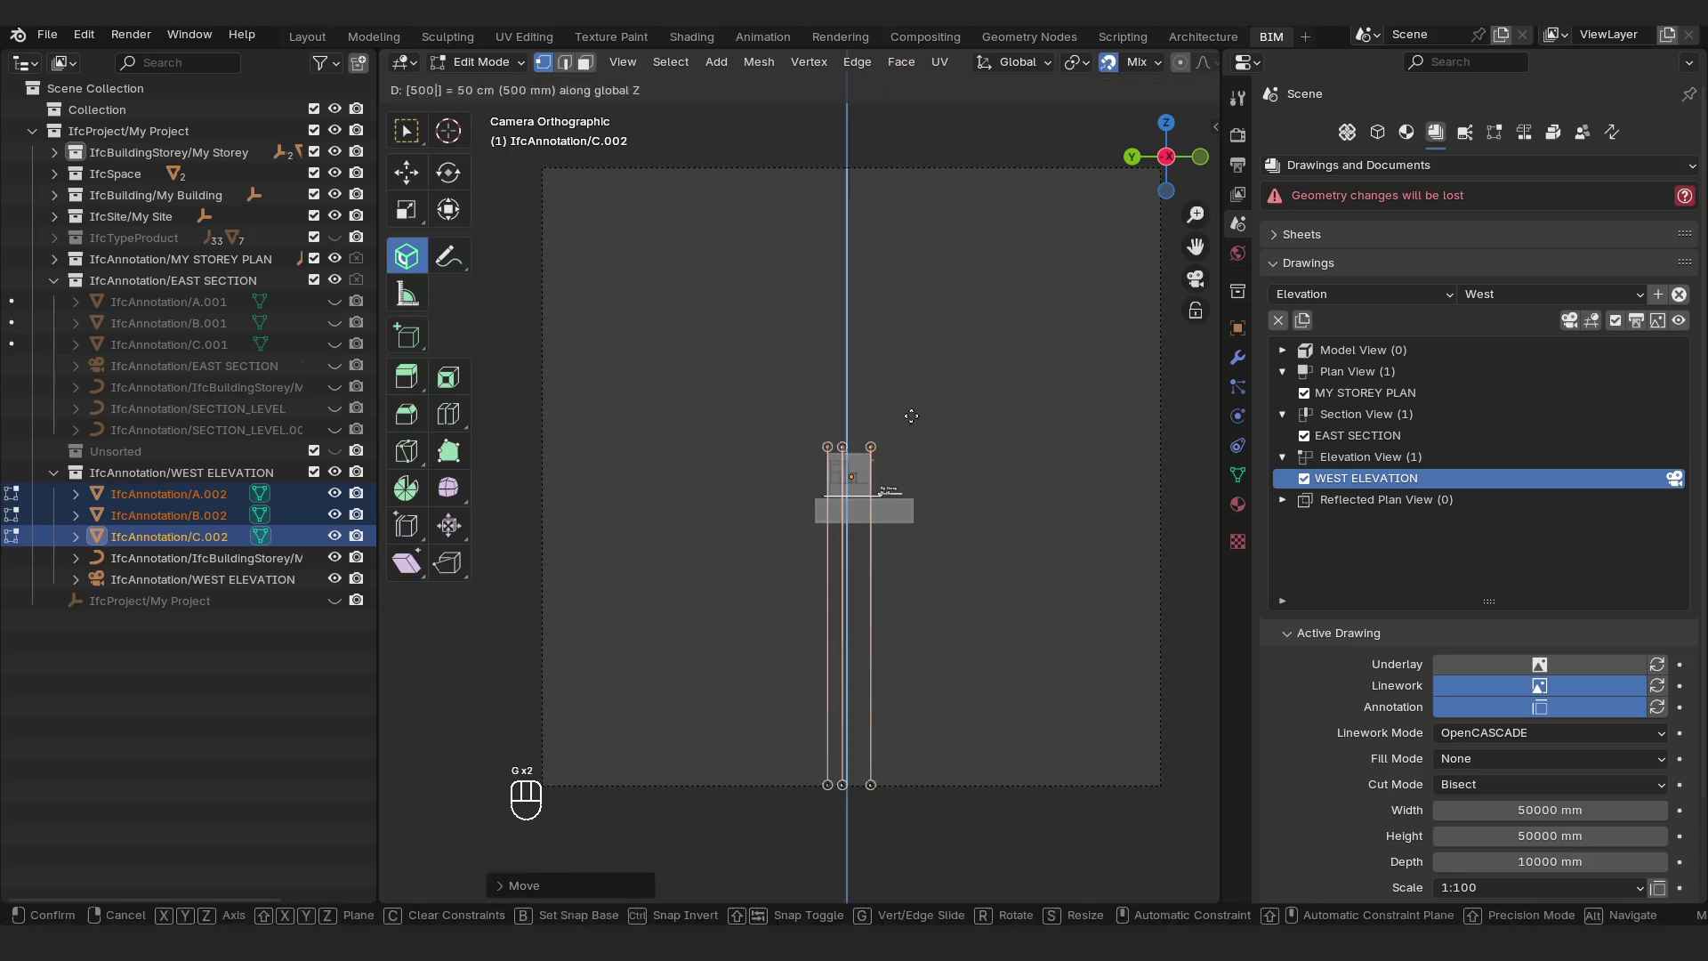
key("Return")
Move the three grid lines' lower end points along Z to just below the building's base and finish editing.
left_click_drag(946, 762, 490, 894)
key("g")
key("z")
left_click(928, 491)
key("g")
key("z")
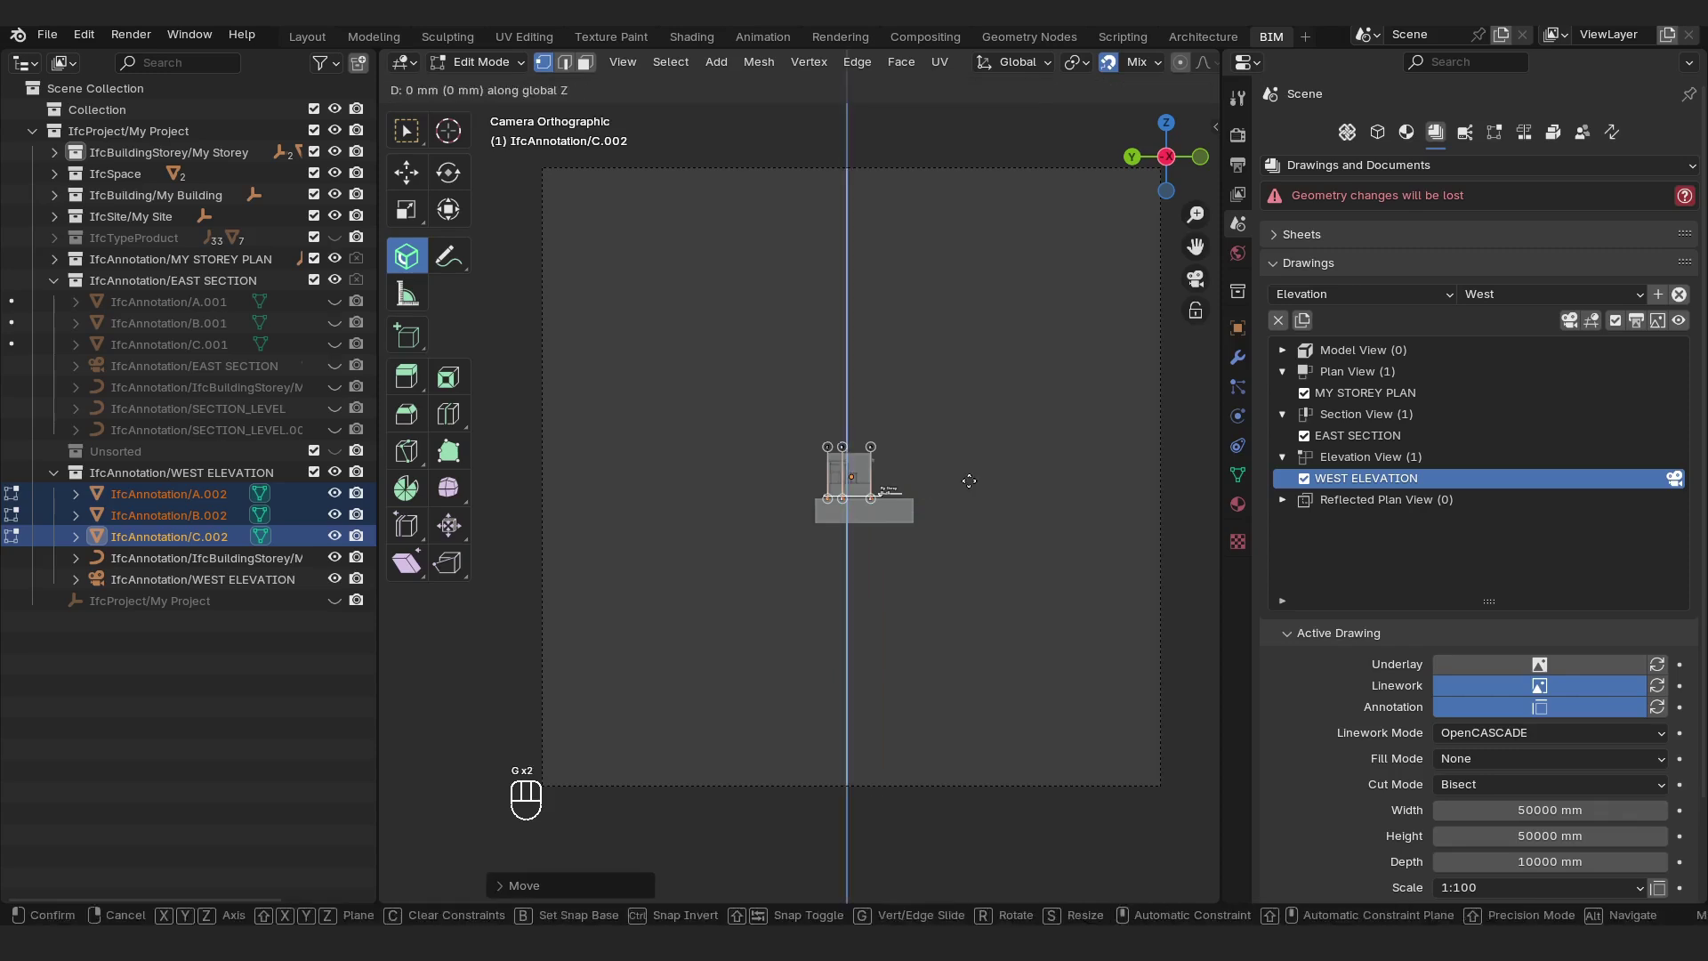
left_click(969, 486)
key("Tab")
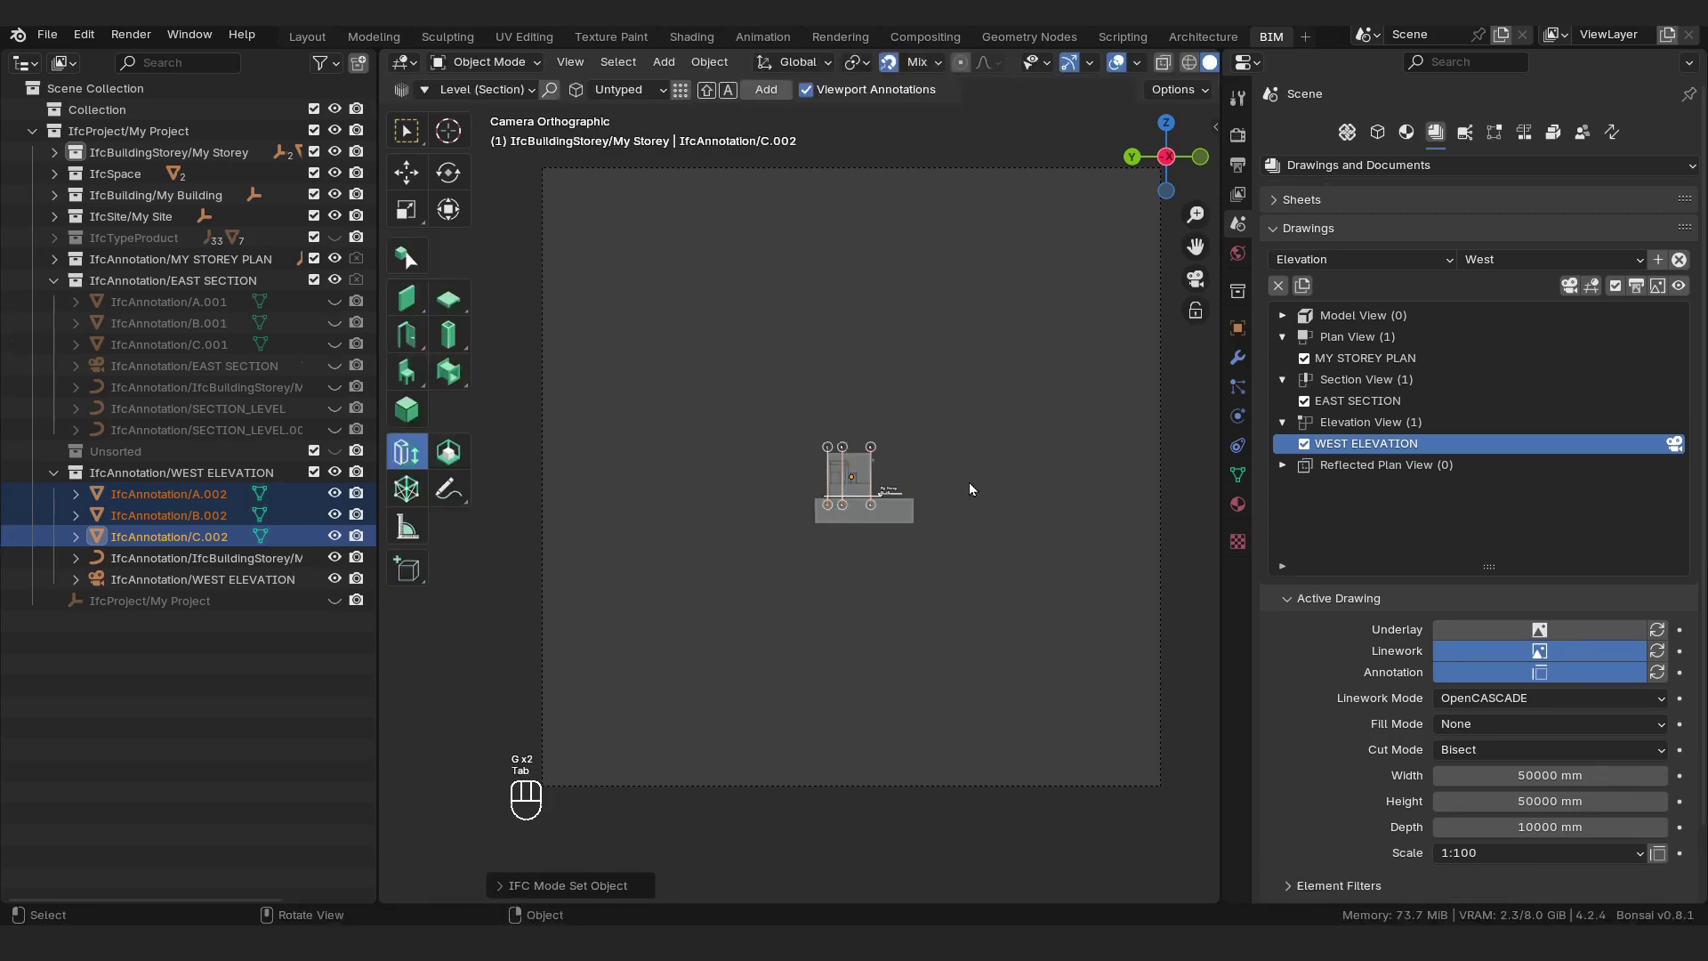
Set both the width and height of the WEST ELEVATION drawing to 7500 mm.
left_click(1160, 372)
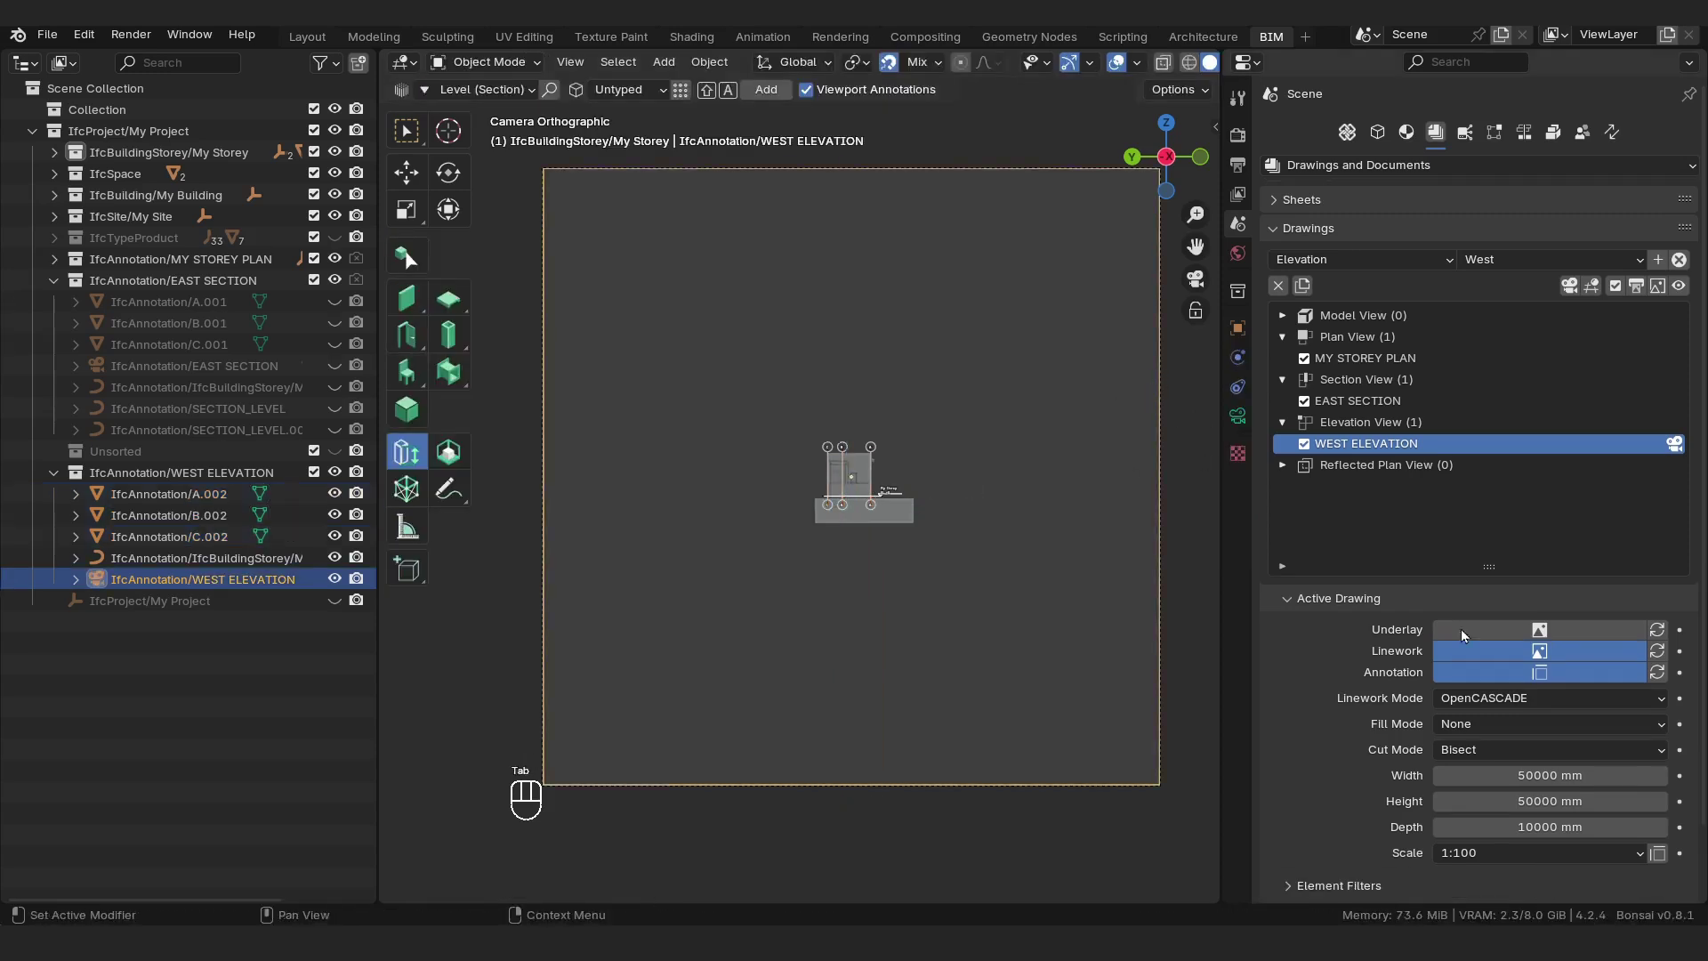
left_click(1551, 775)
type("7500")
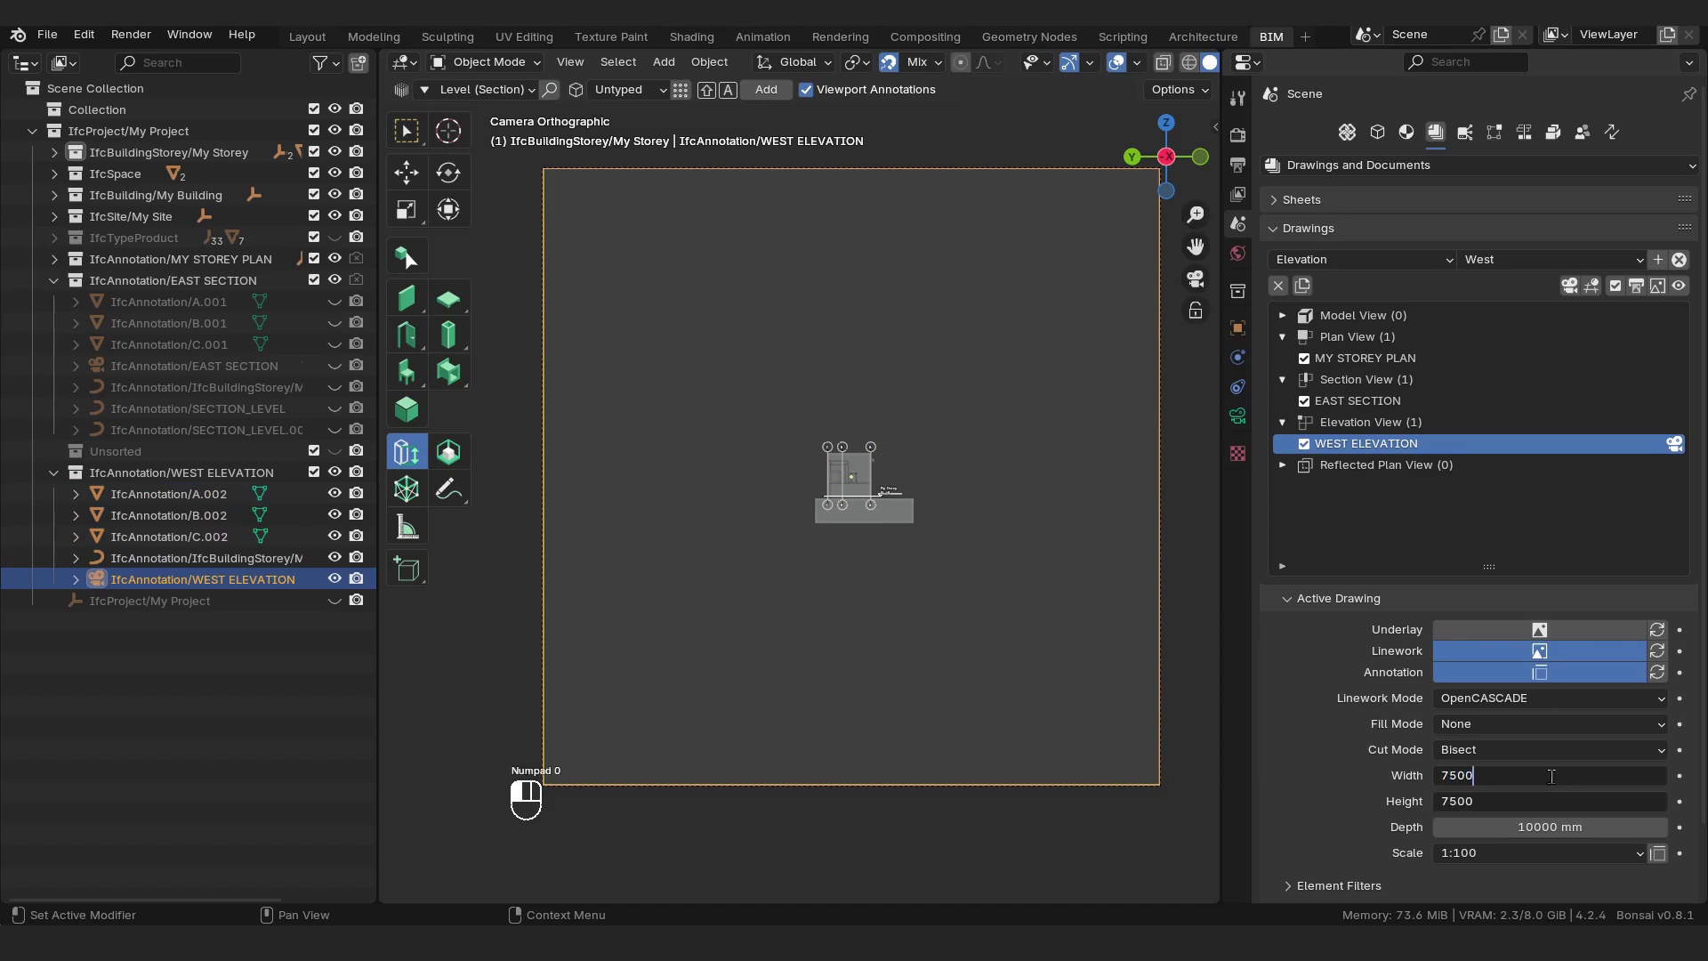
key("Return")
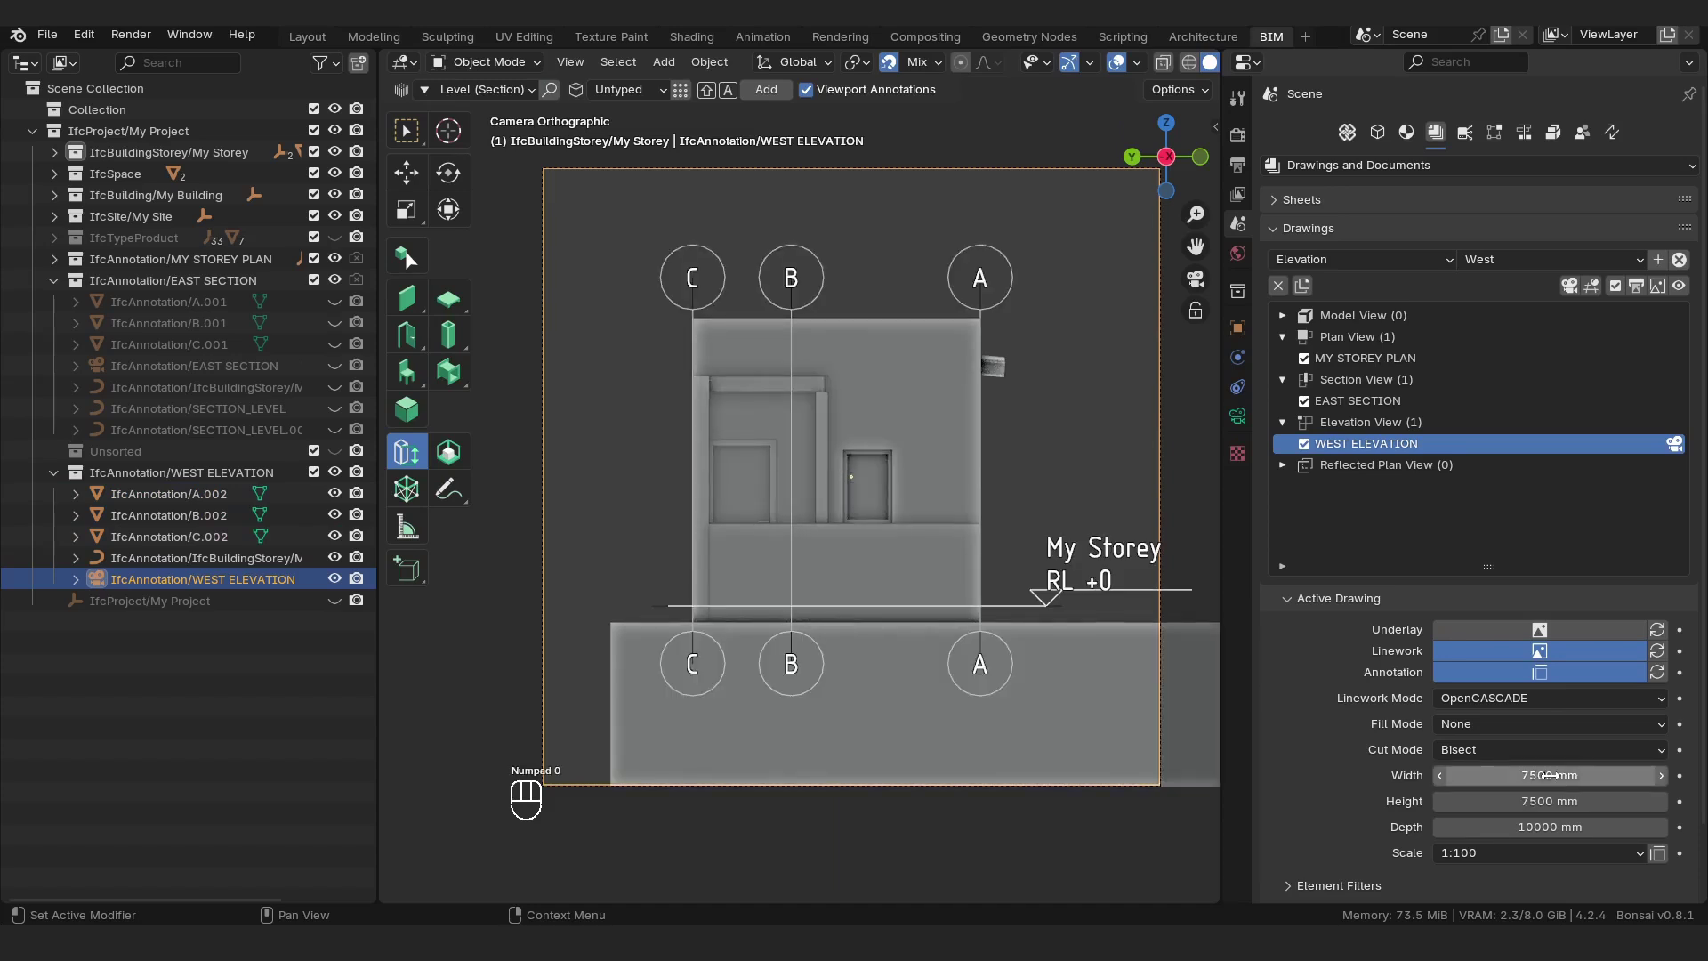
scroll(924, 406, "down", 4)
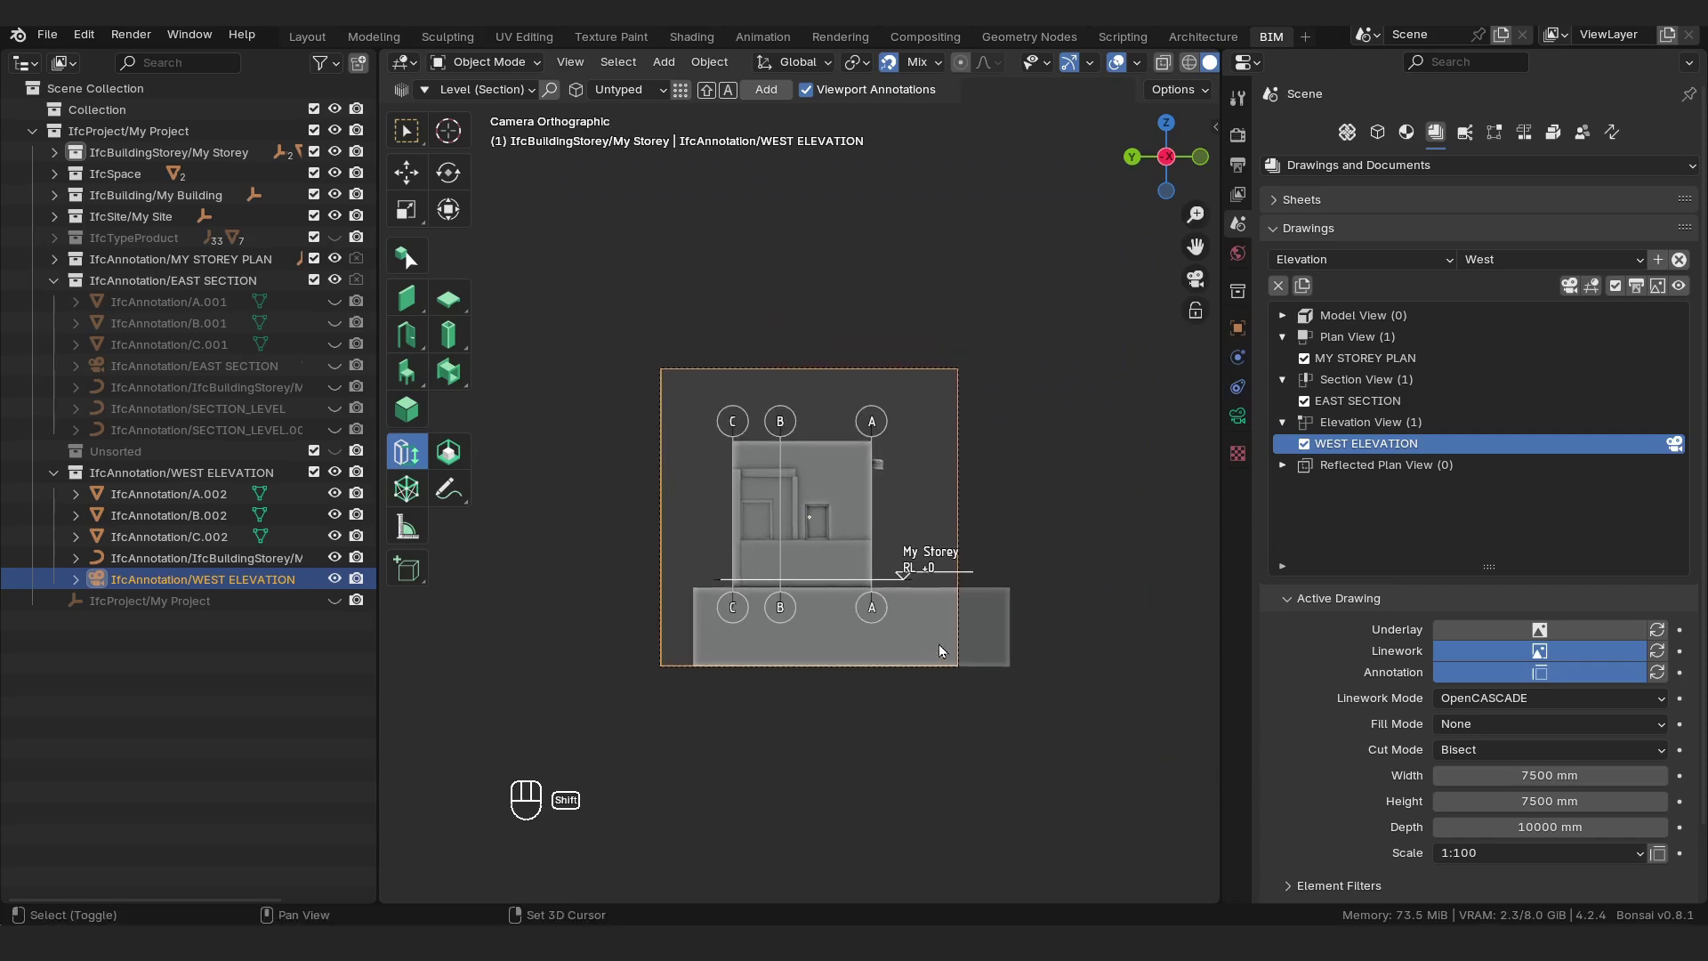
scroll(822, 563, "up", 3)
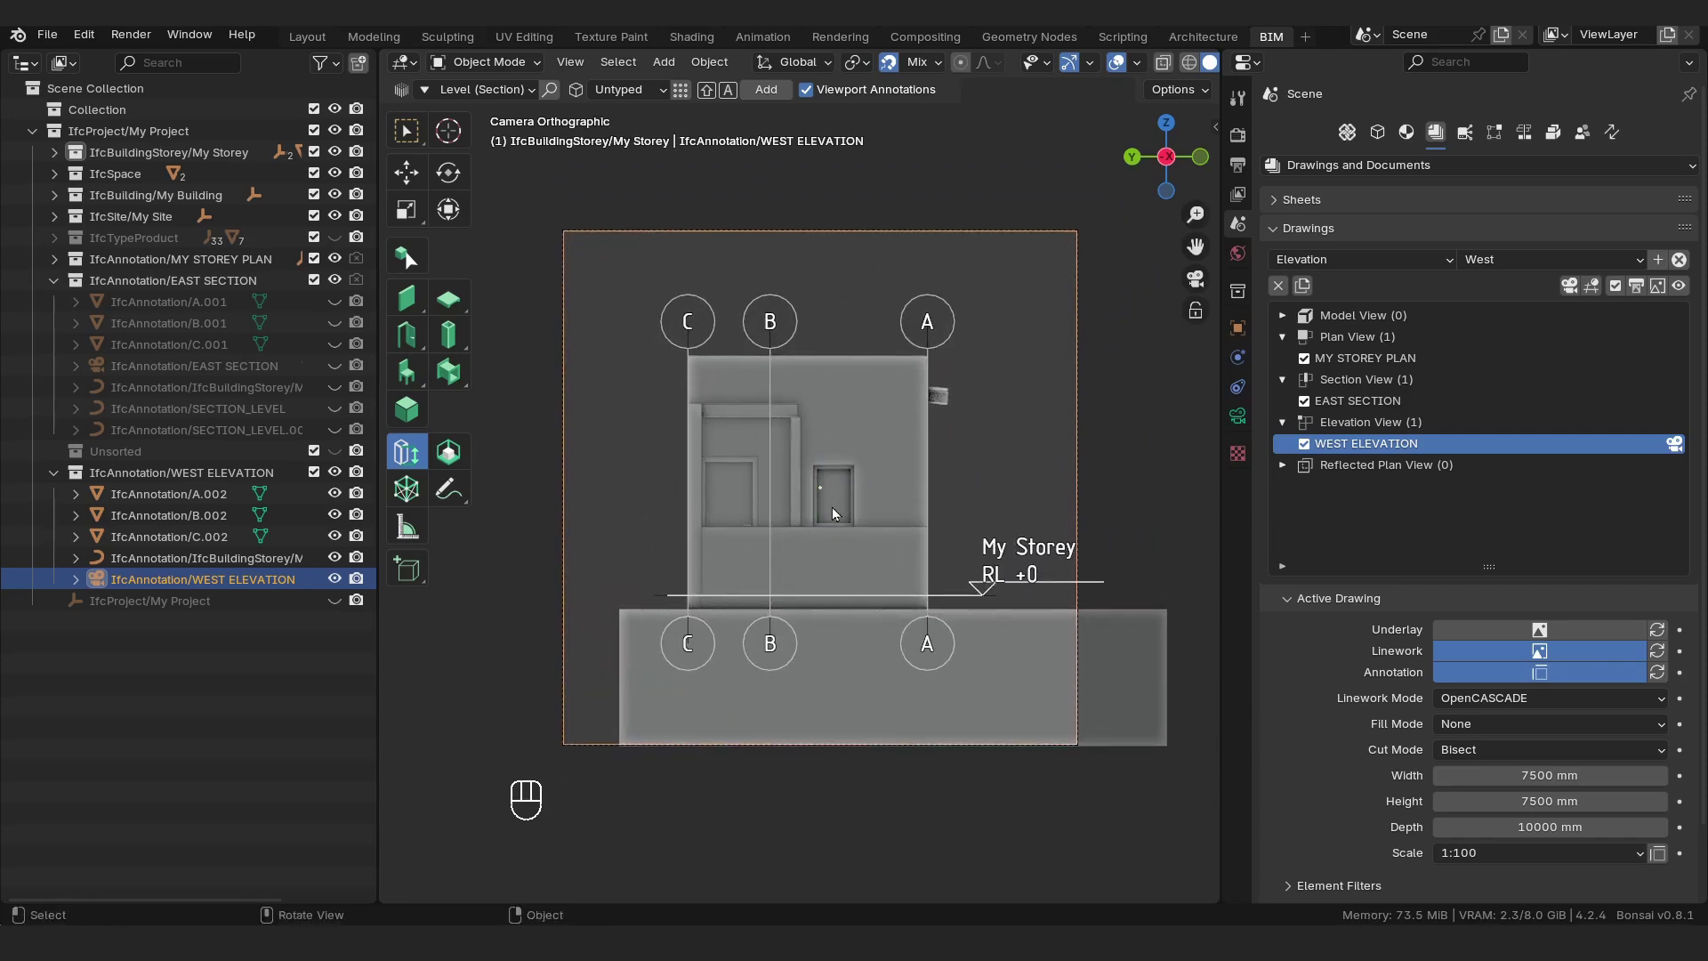
left_click(1143, 423)
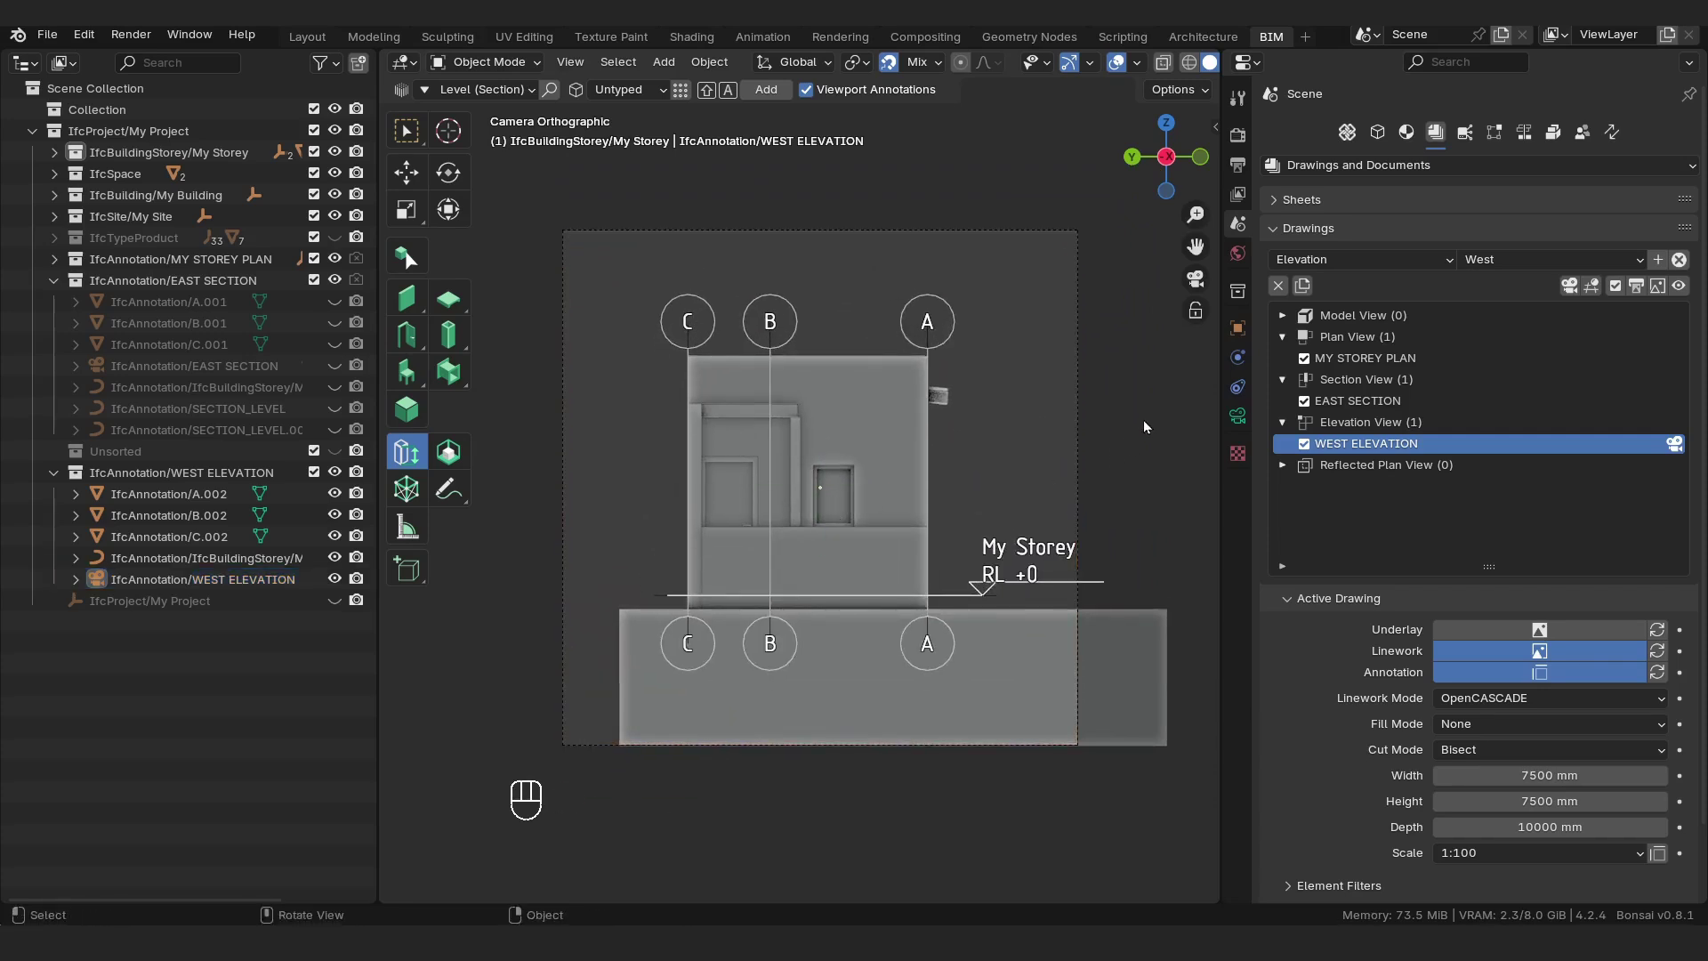
Select the terrain block and open its item geometry for face editing.
scroll(1144, 420, "down", 3)
left_click(915, 594)
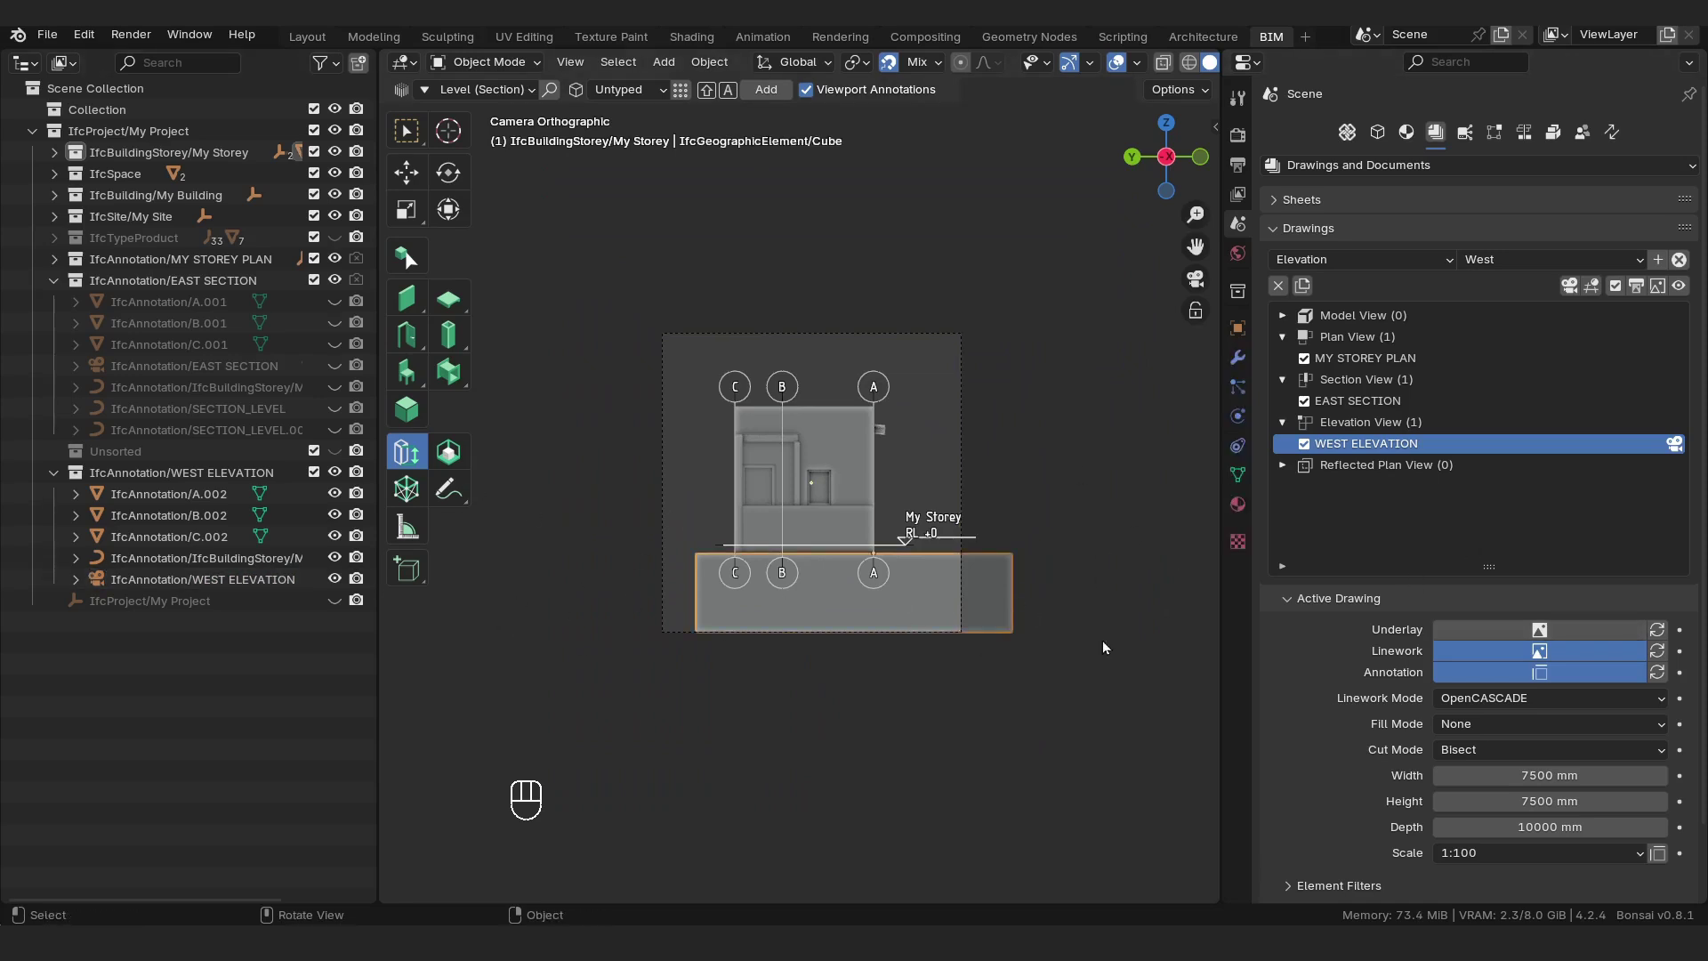
middle_click_drag(876, 549, 799, 682)
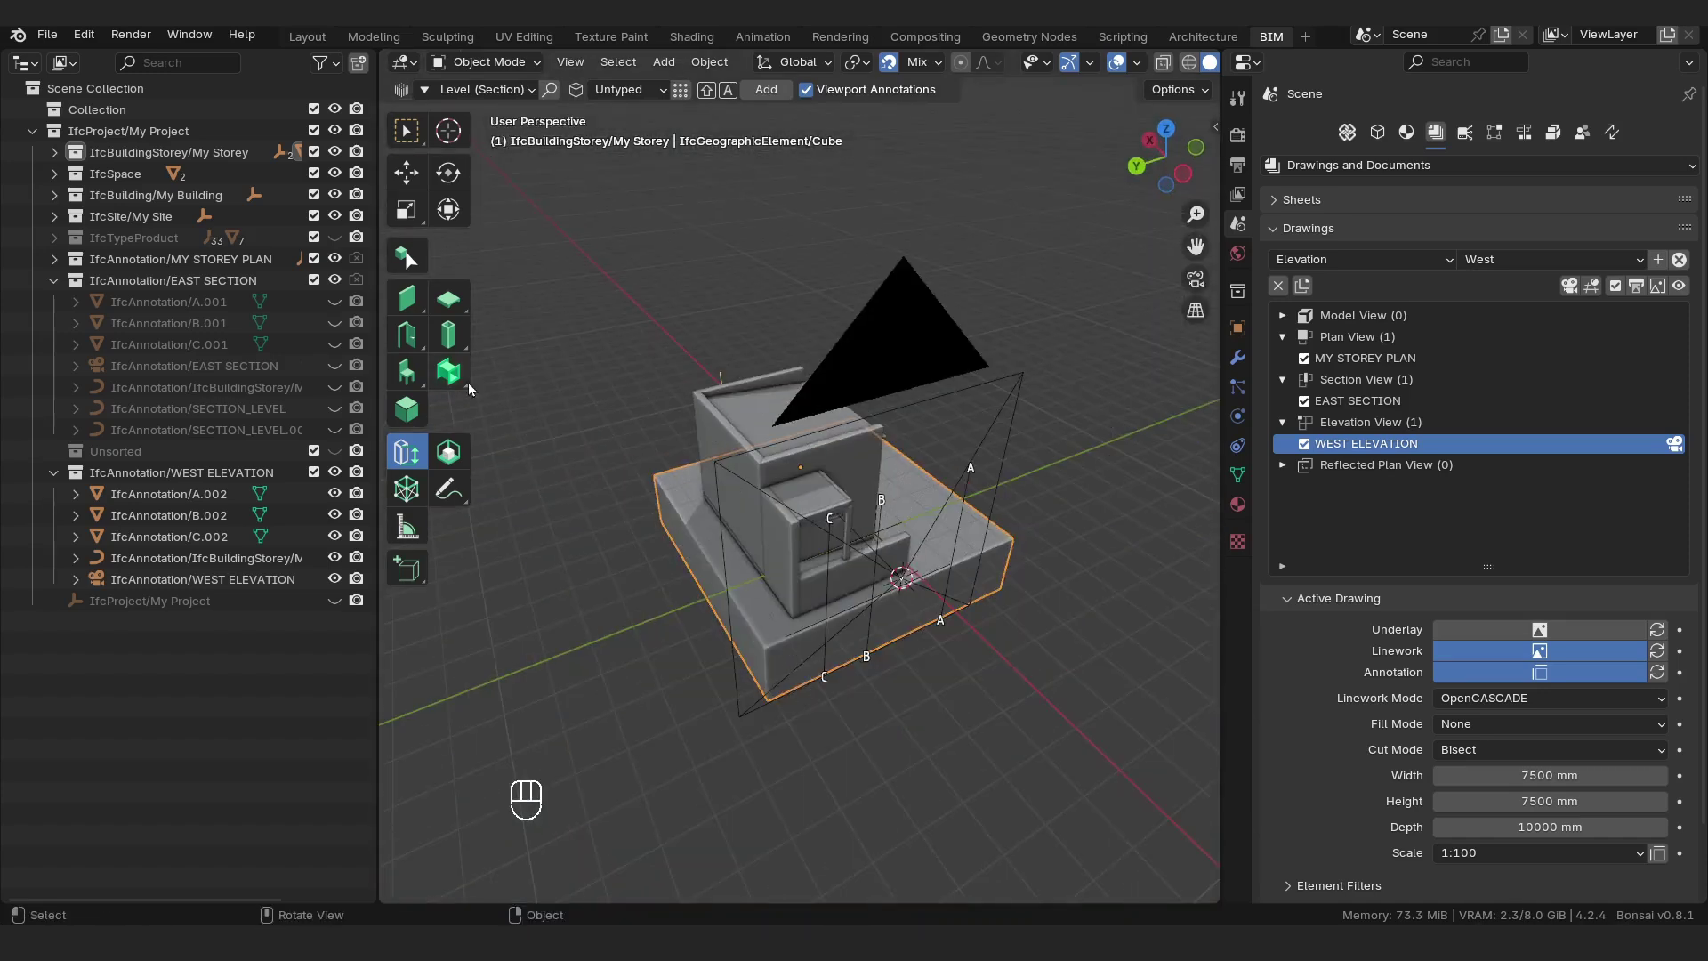
left_click(407, 409)
middle_click_drag(530, 504, 606, 546)
key("Tab")
key("Tab")
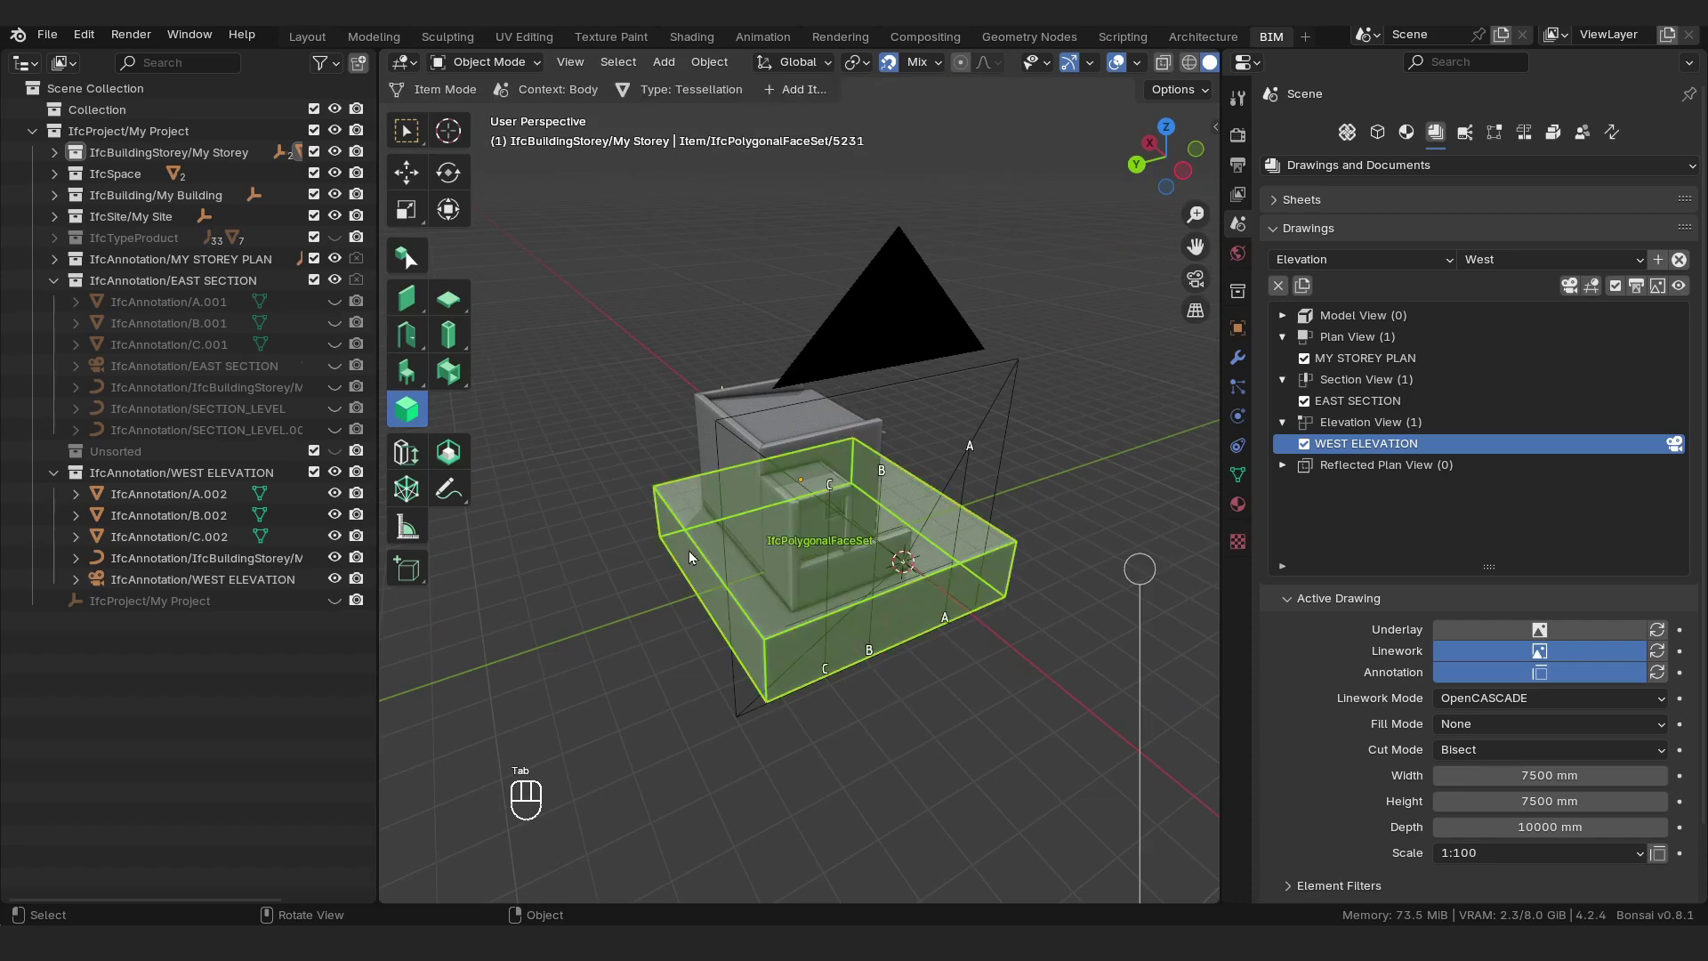
key("3")
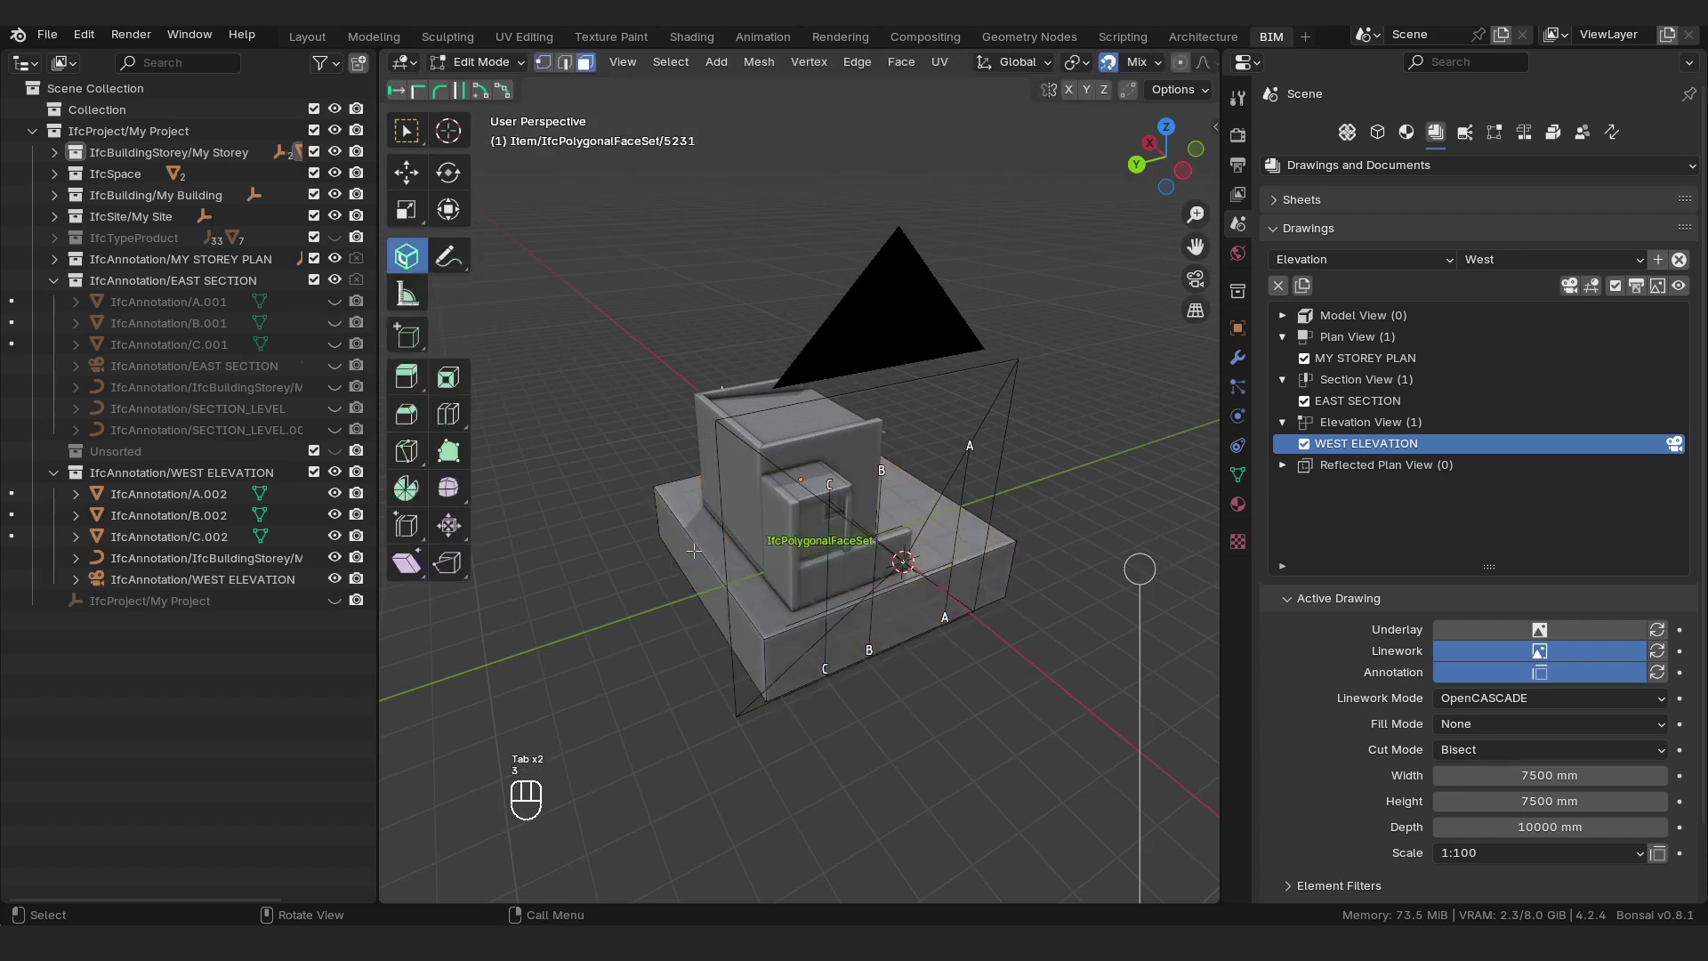
Move the terrain block's side face nearest grid C 1500 mm outward along Y, finish editing and return to the camera view.
left_click(694, 550)
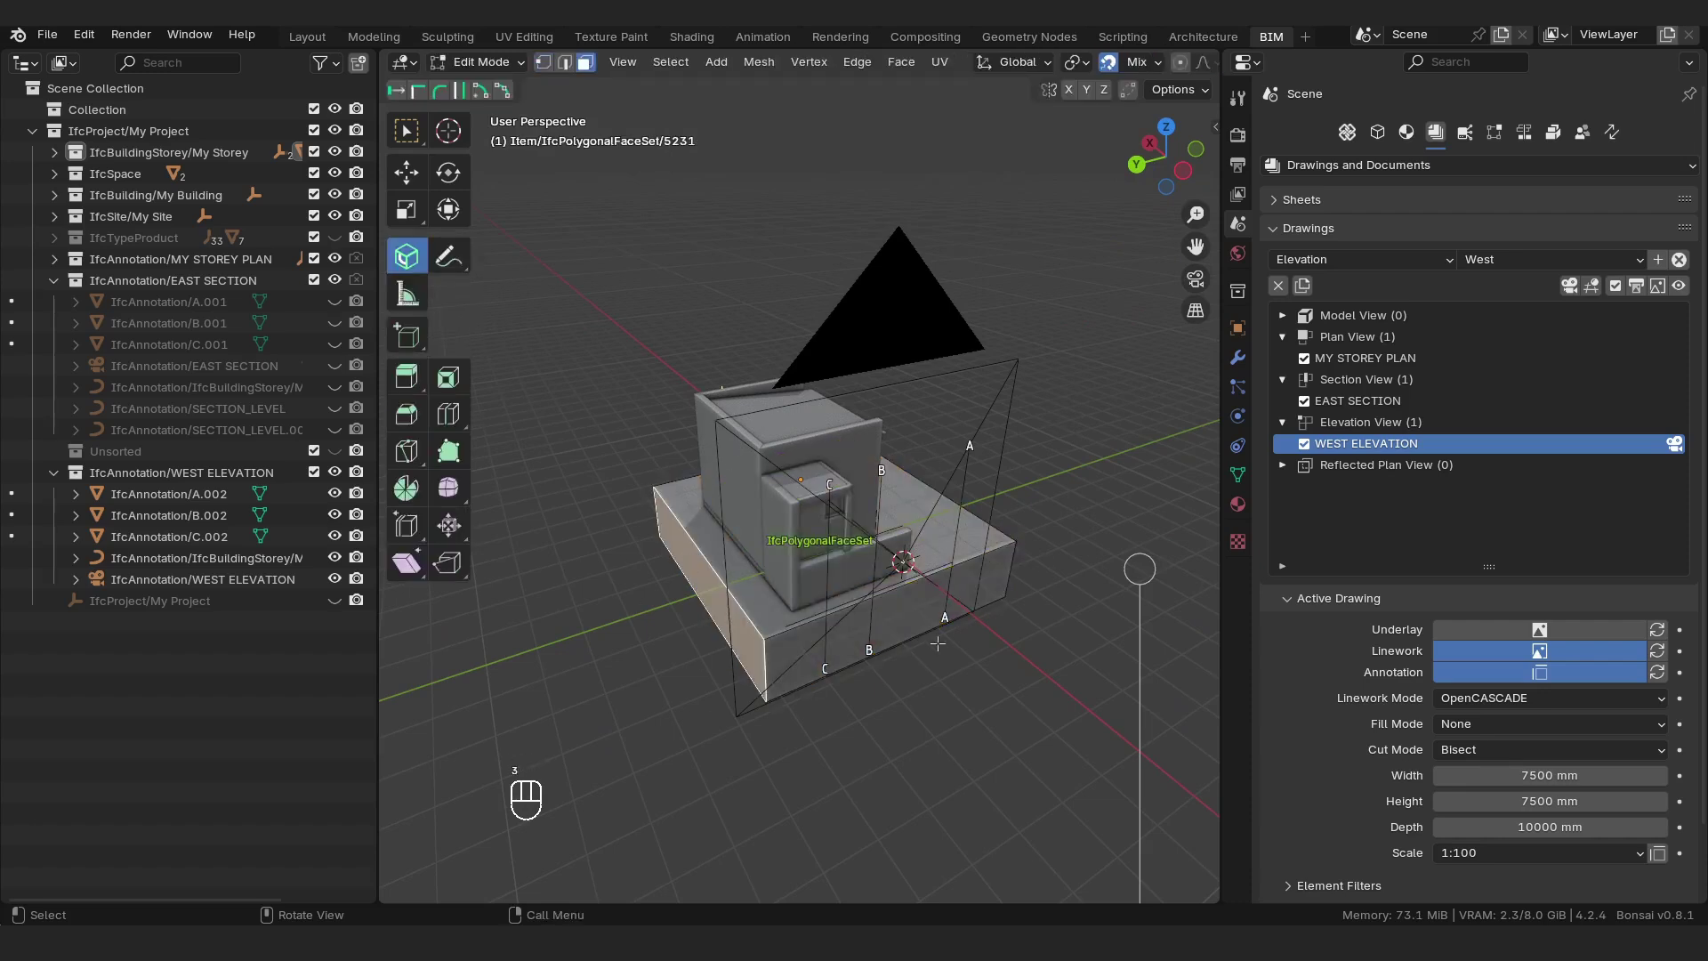
key("g")
key("y")
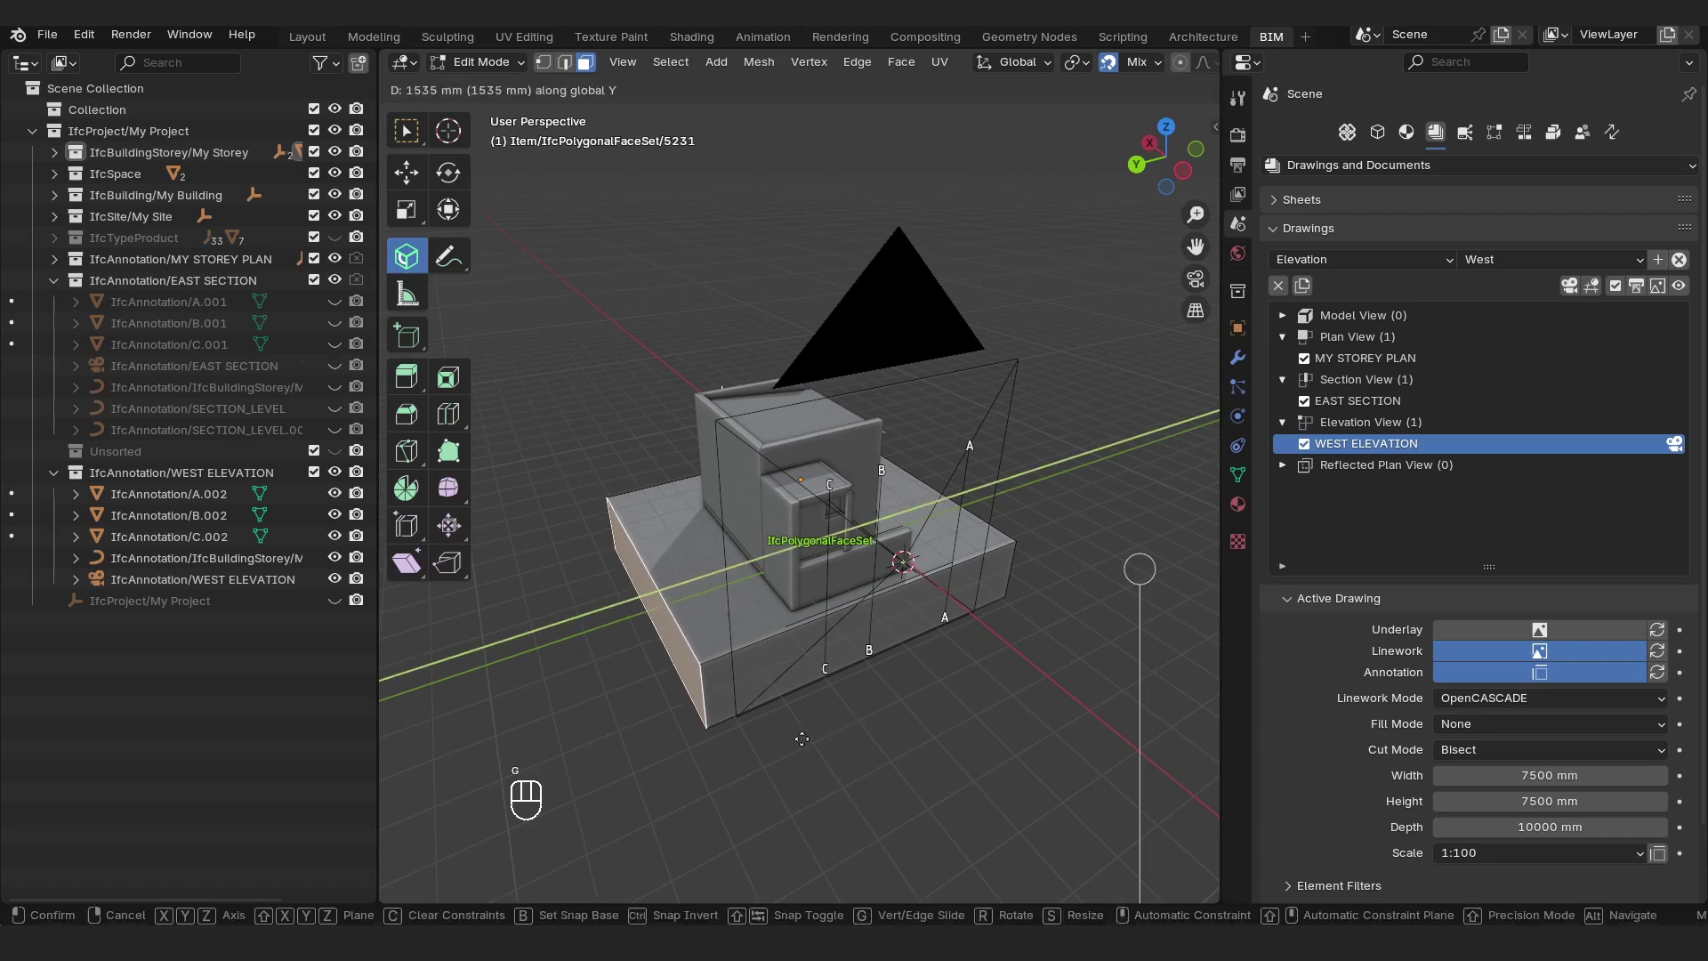
type("1500")
key("Return")
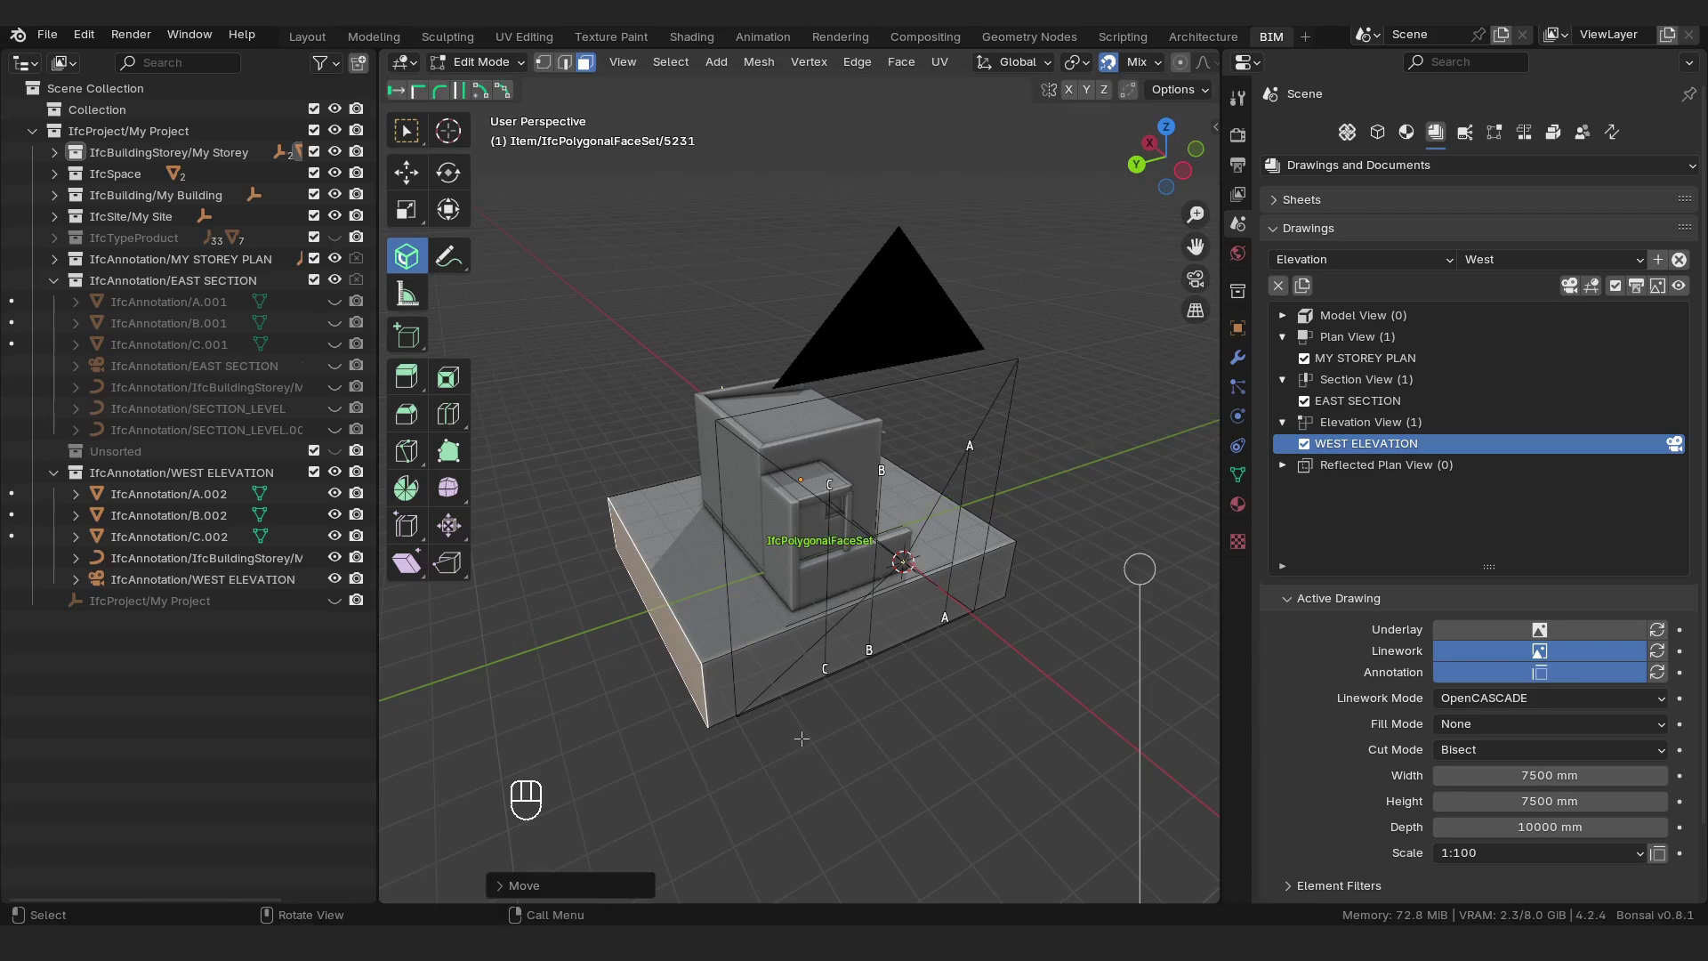
key("KP_0")
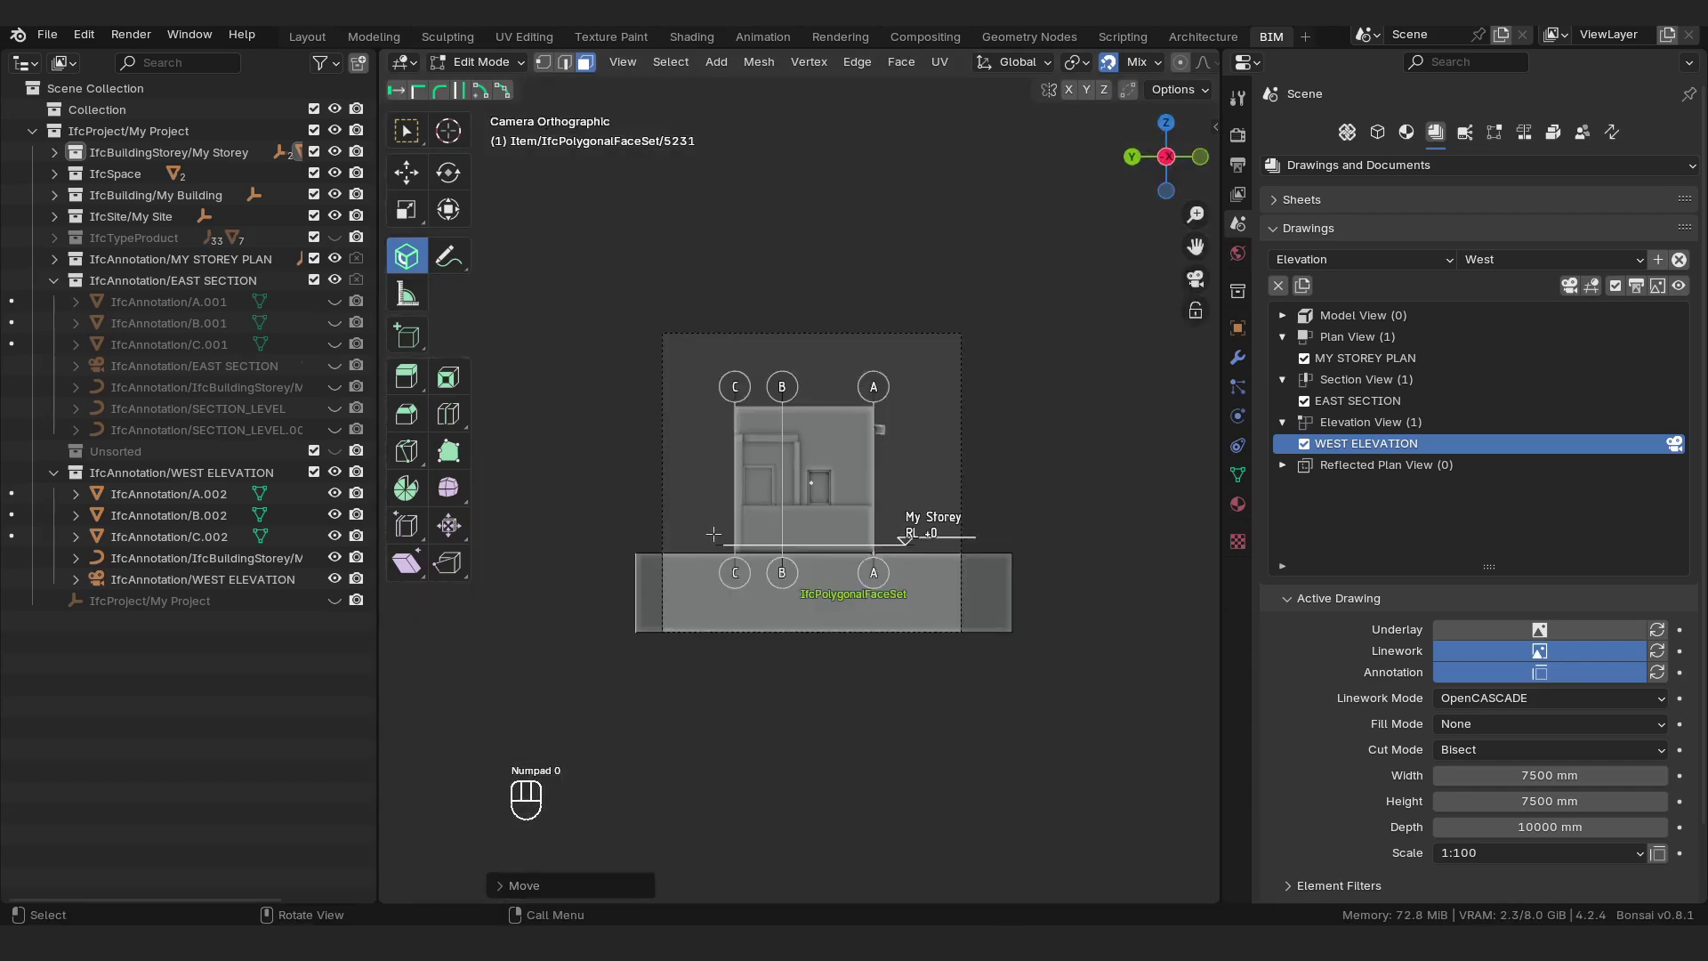
scroll(713, 533, "up", 2)
key("Tab")
key("Tab")
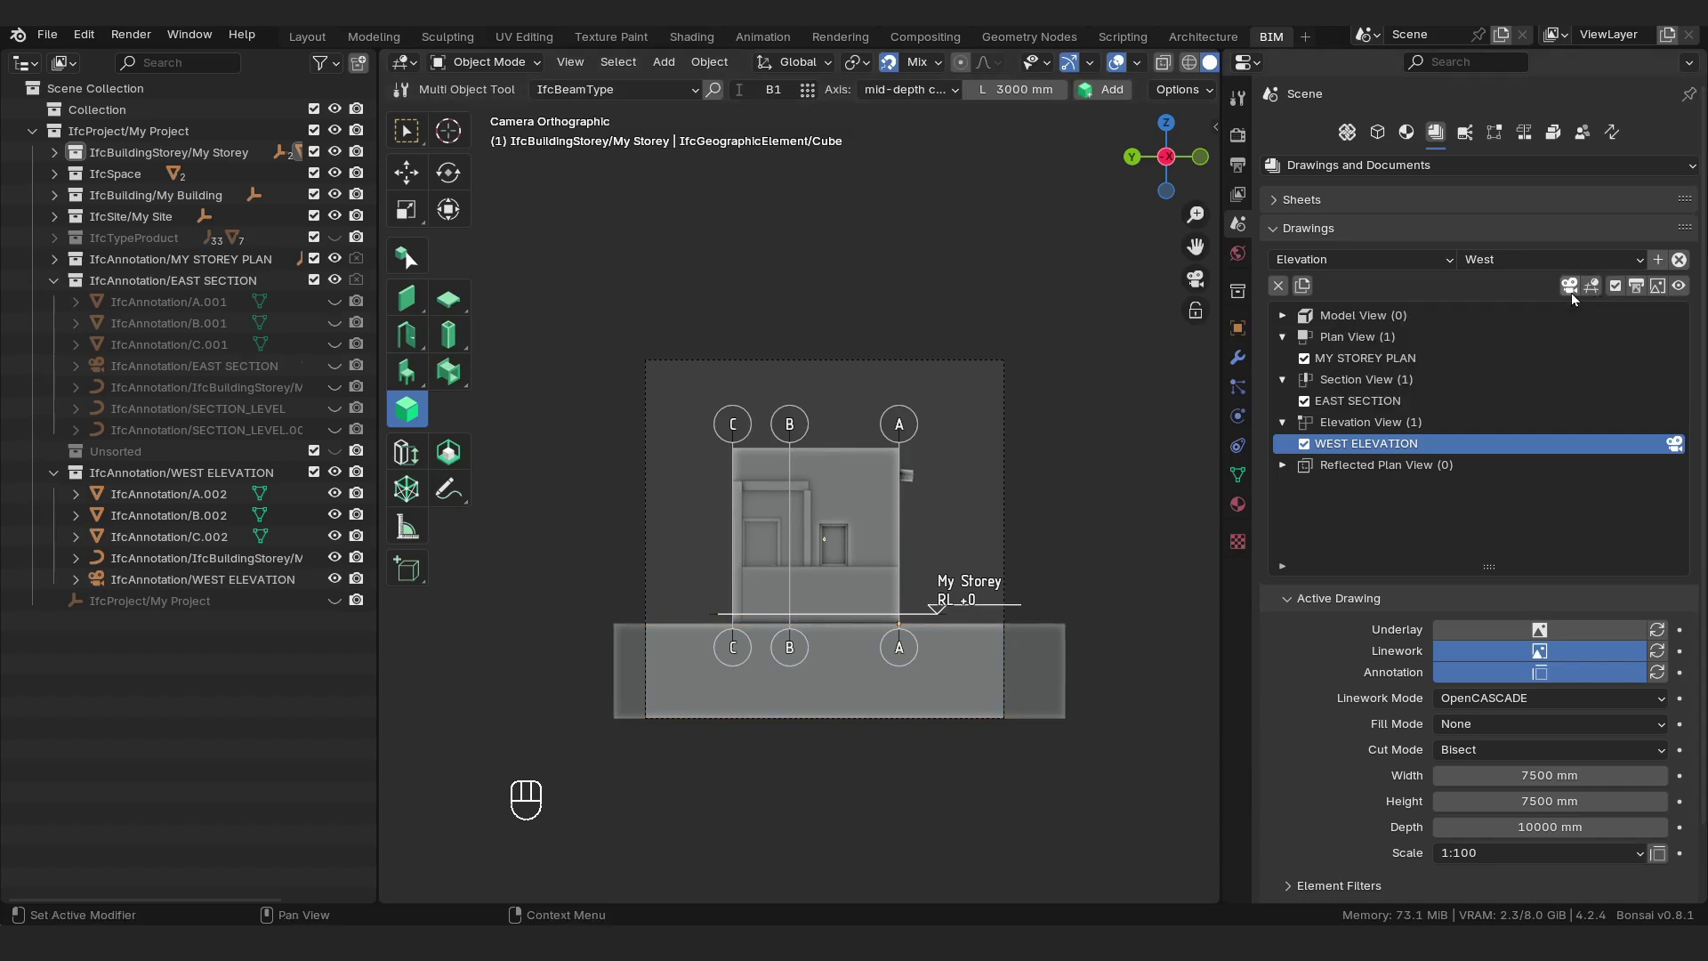
Generate the WEST ELEVATION drawing and open its SVG in the browser to check the linework.
left_click(1636, 286)
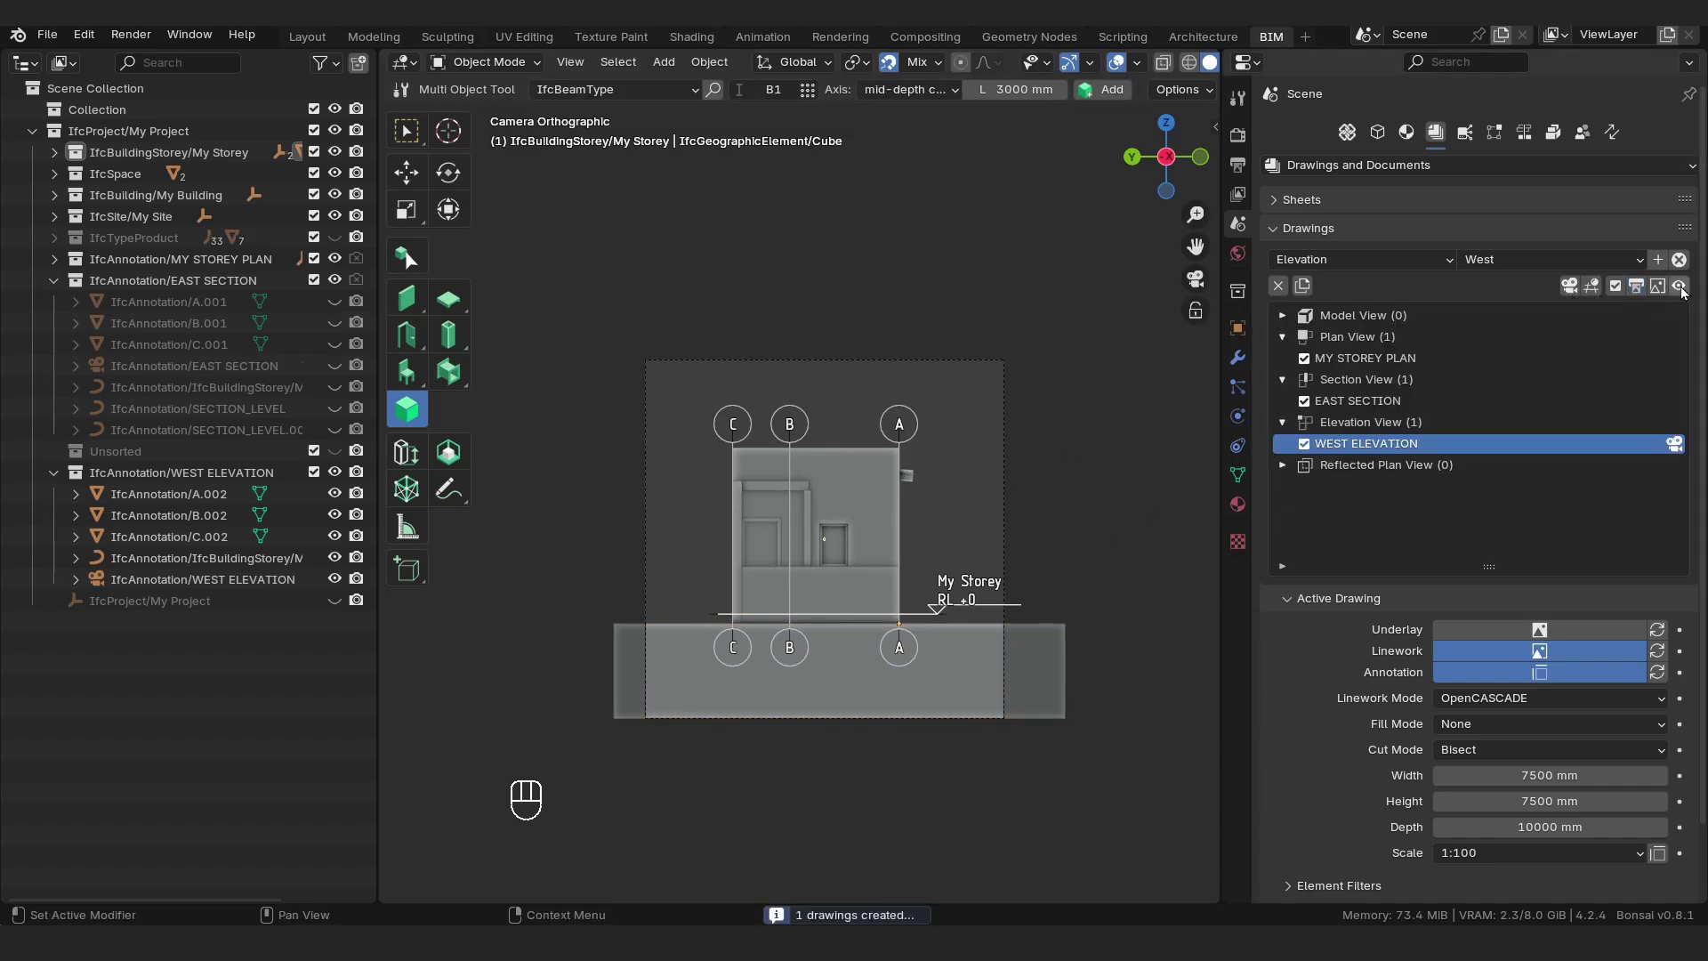
left_click(1657, 286)
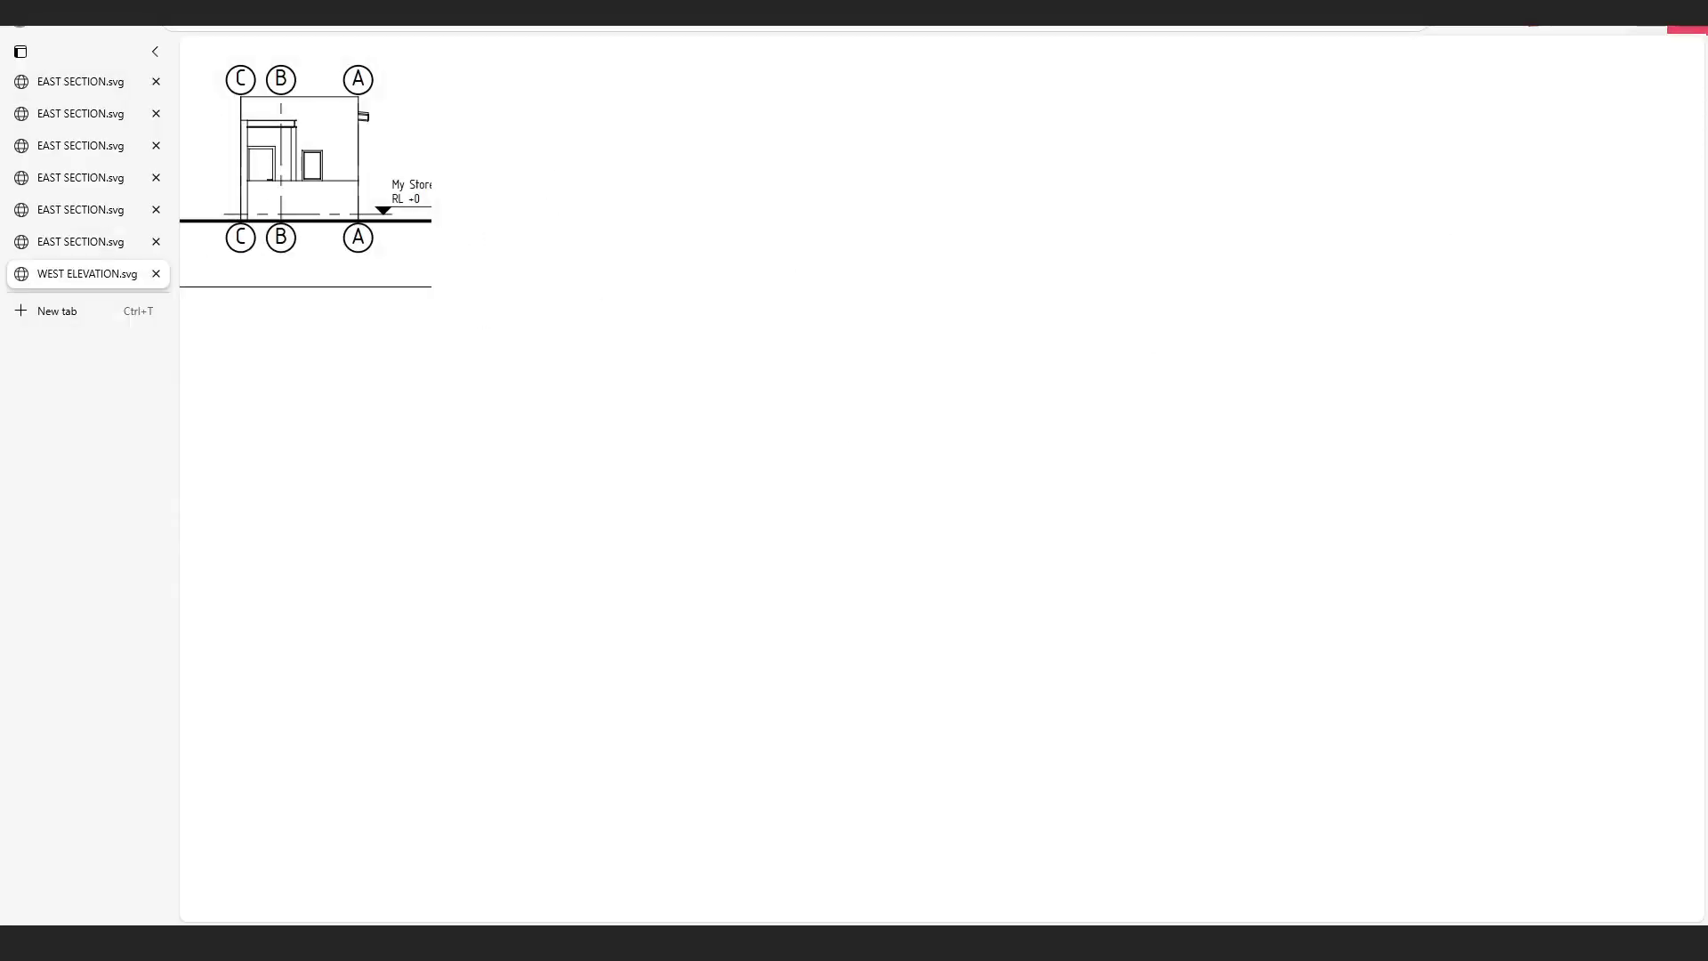
left_click(1603, 29)
Lower the terrain block's bottom face by 500 mm along Z and leave item editing.
left_click(1048, 675)
middle_click_drag(915, 776, 792, 419)
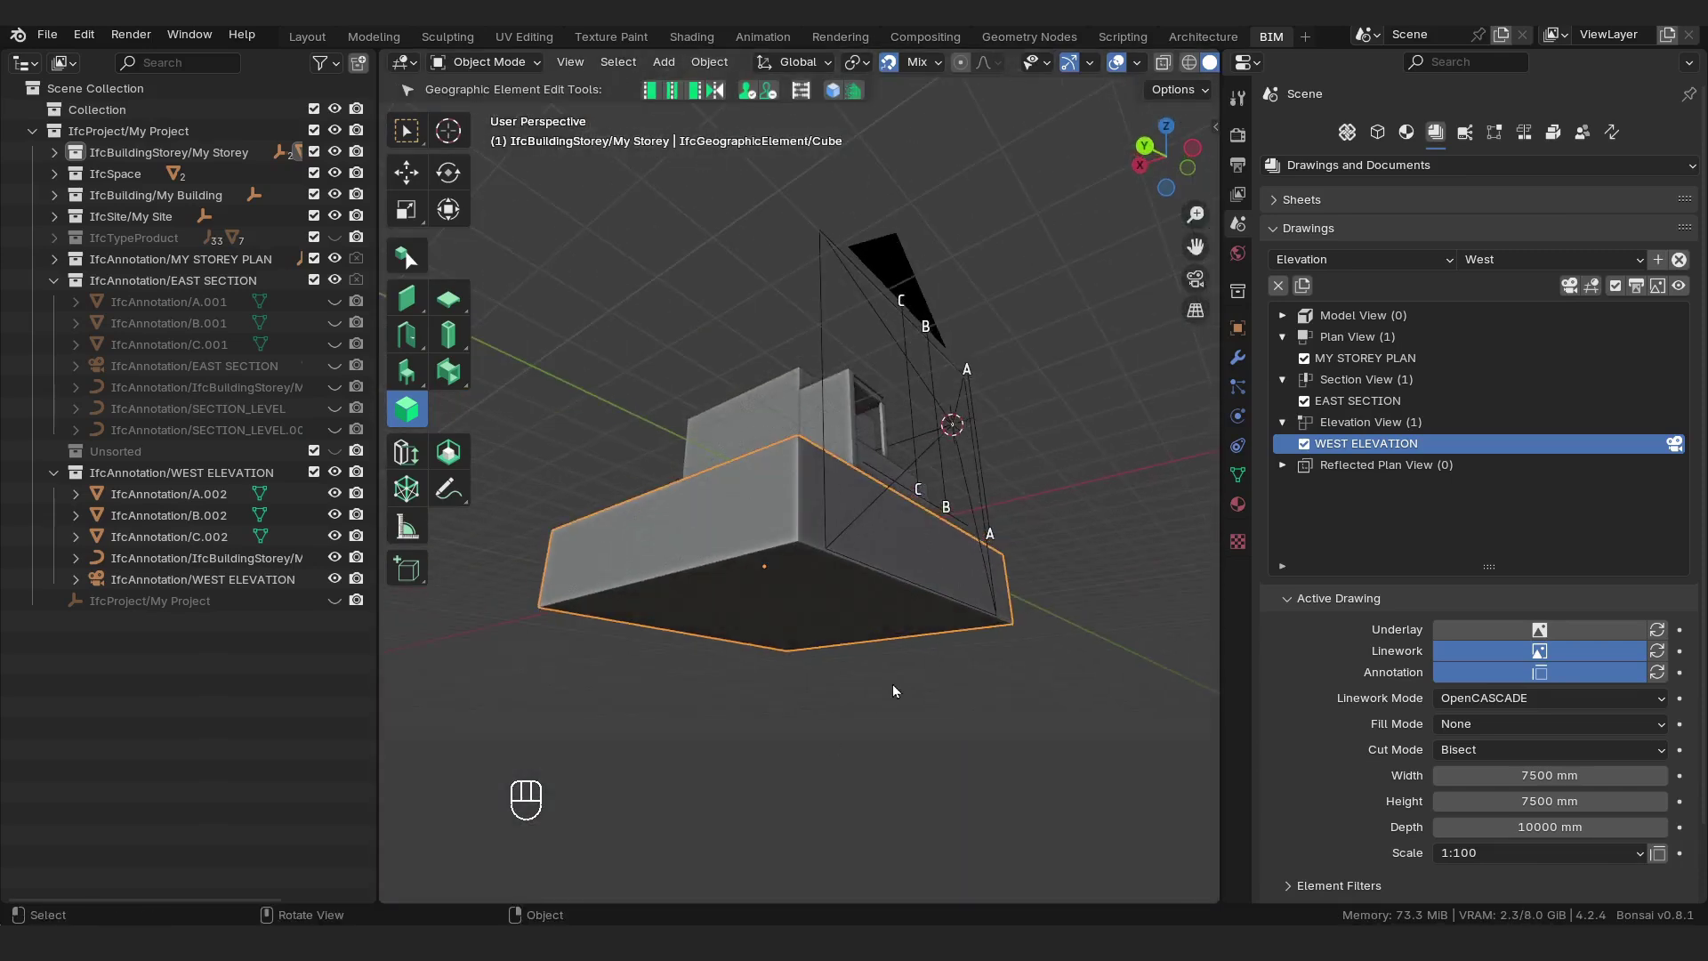
key("Tab")
key("Tab")
left_click(905, 632)
type("gz-500")
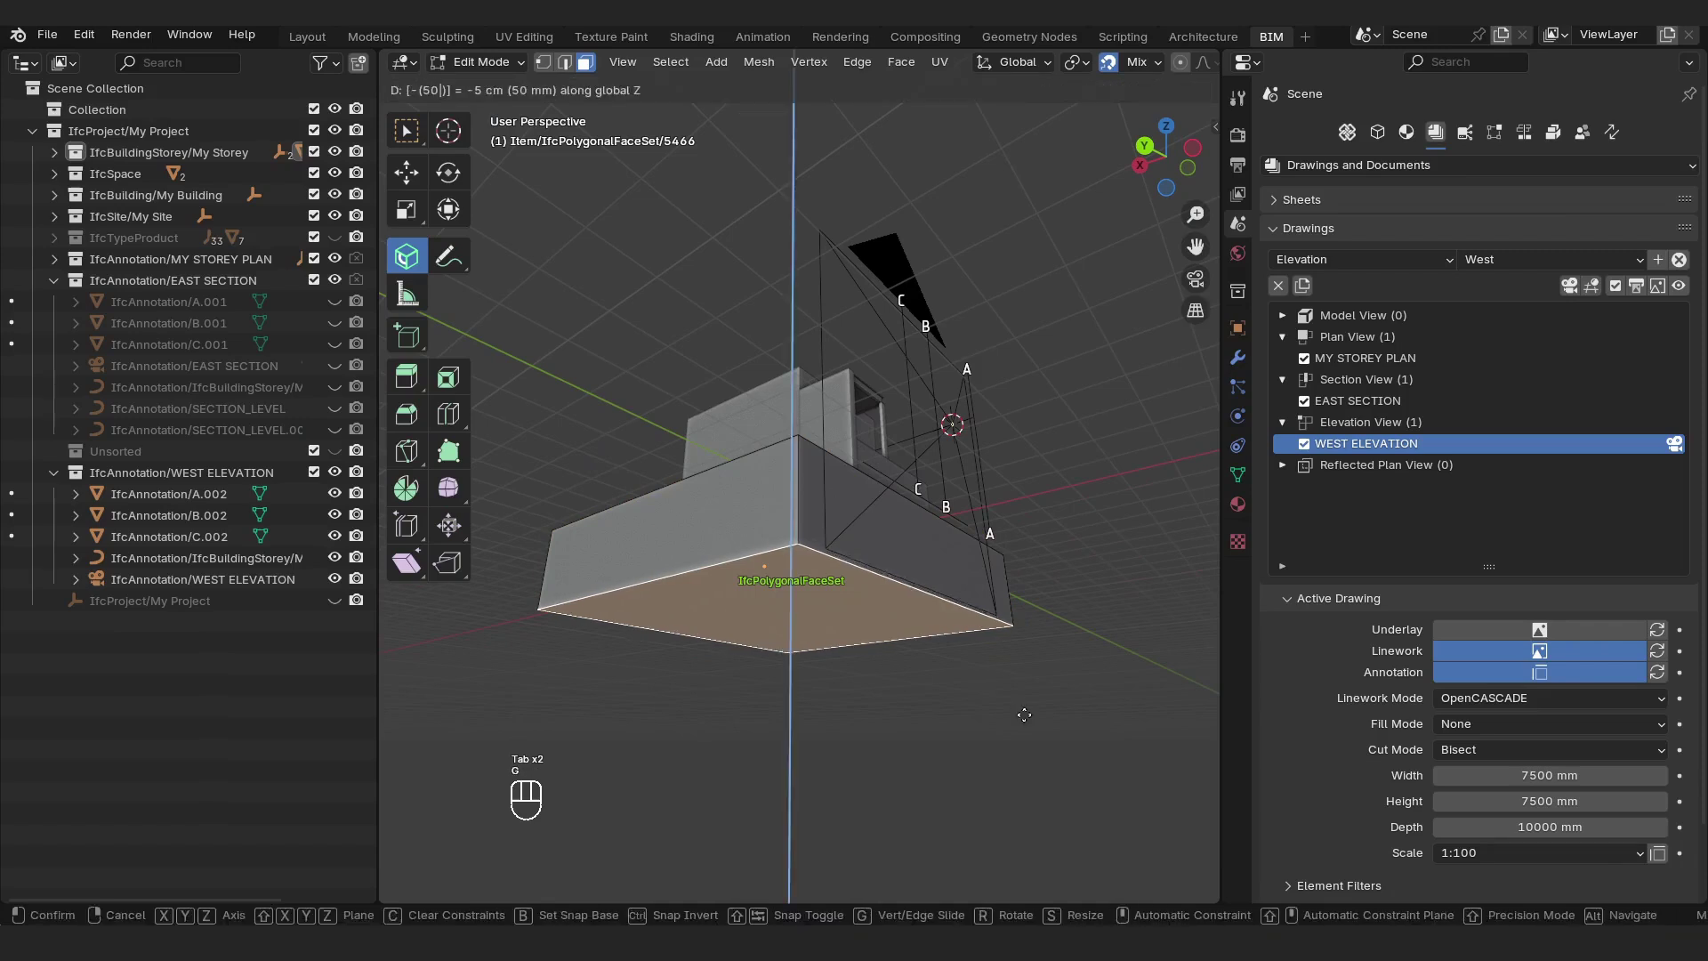
left_click(1025, 717)
key("Tab")
middle_click_drag(1025, 717, 989, 793)
left_click(939, 721)
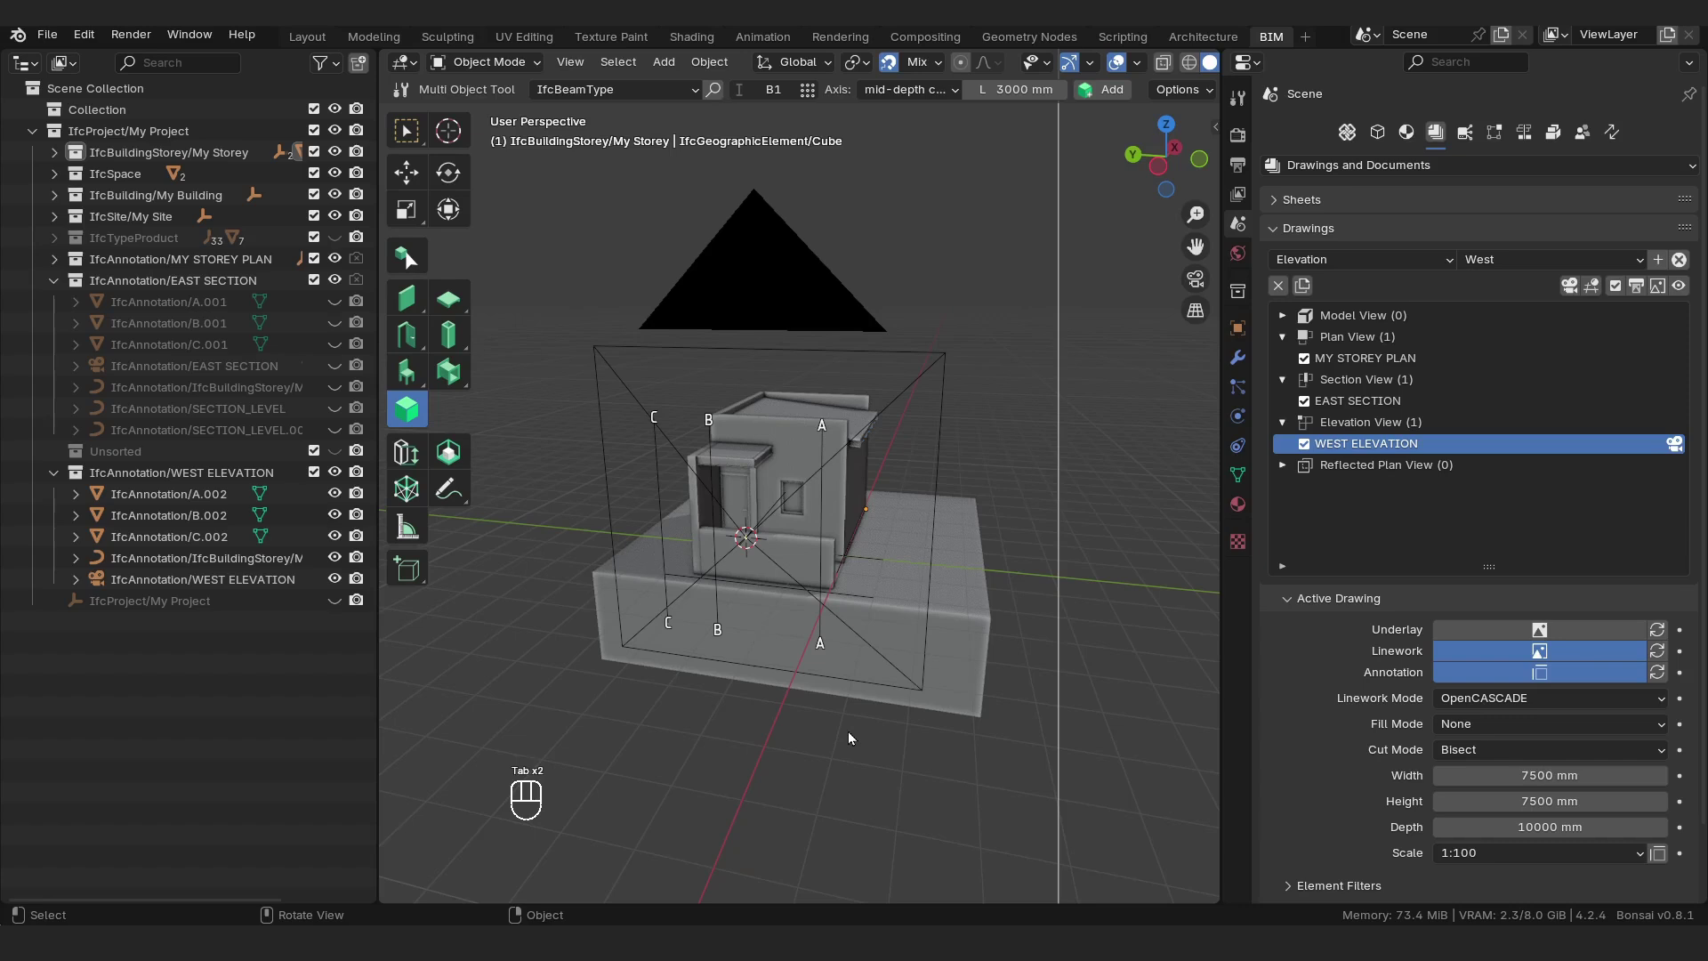
middle_click_drag(842, 678, 1064, 531)
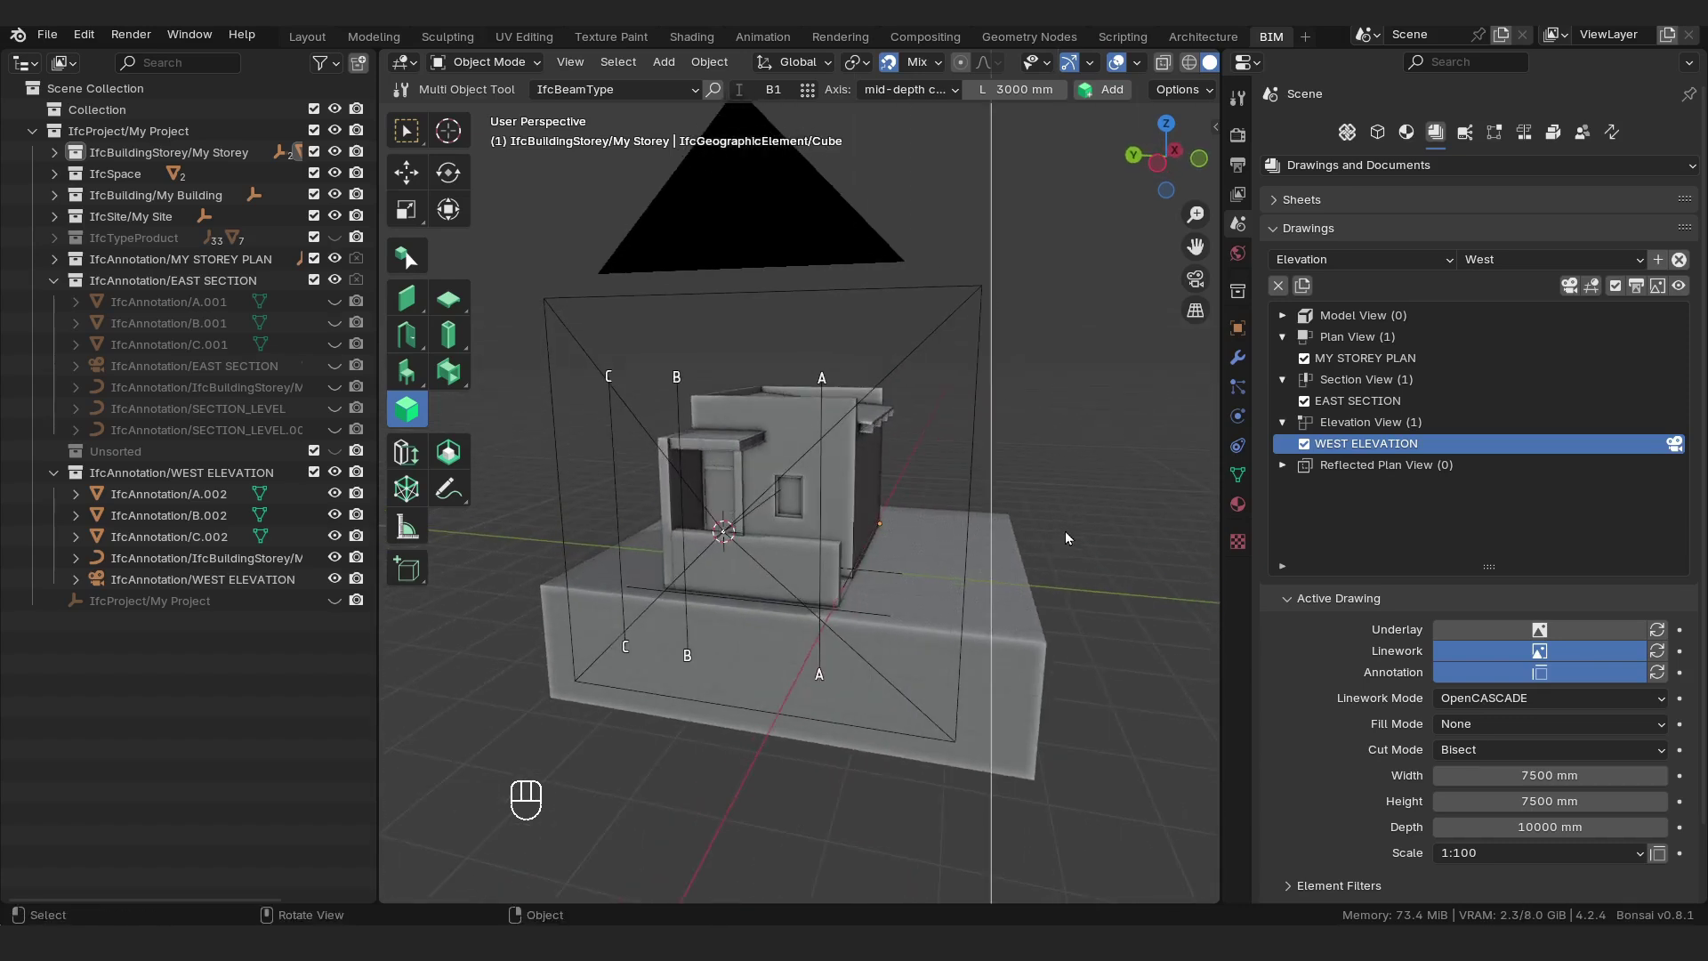
Return to the camera view and move the WEST ELEVATION camera -1000 mm along the global Y axis, then deselect it.
key("KP_0")
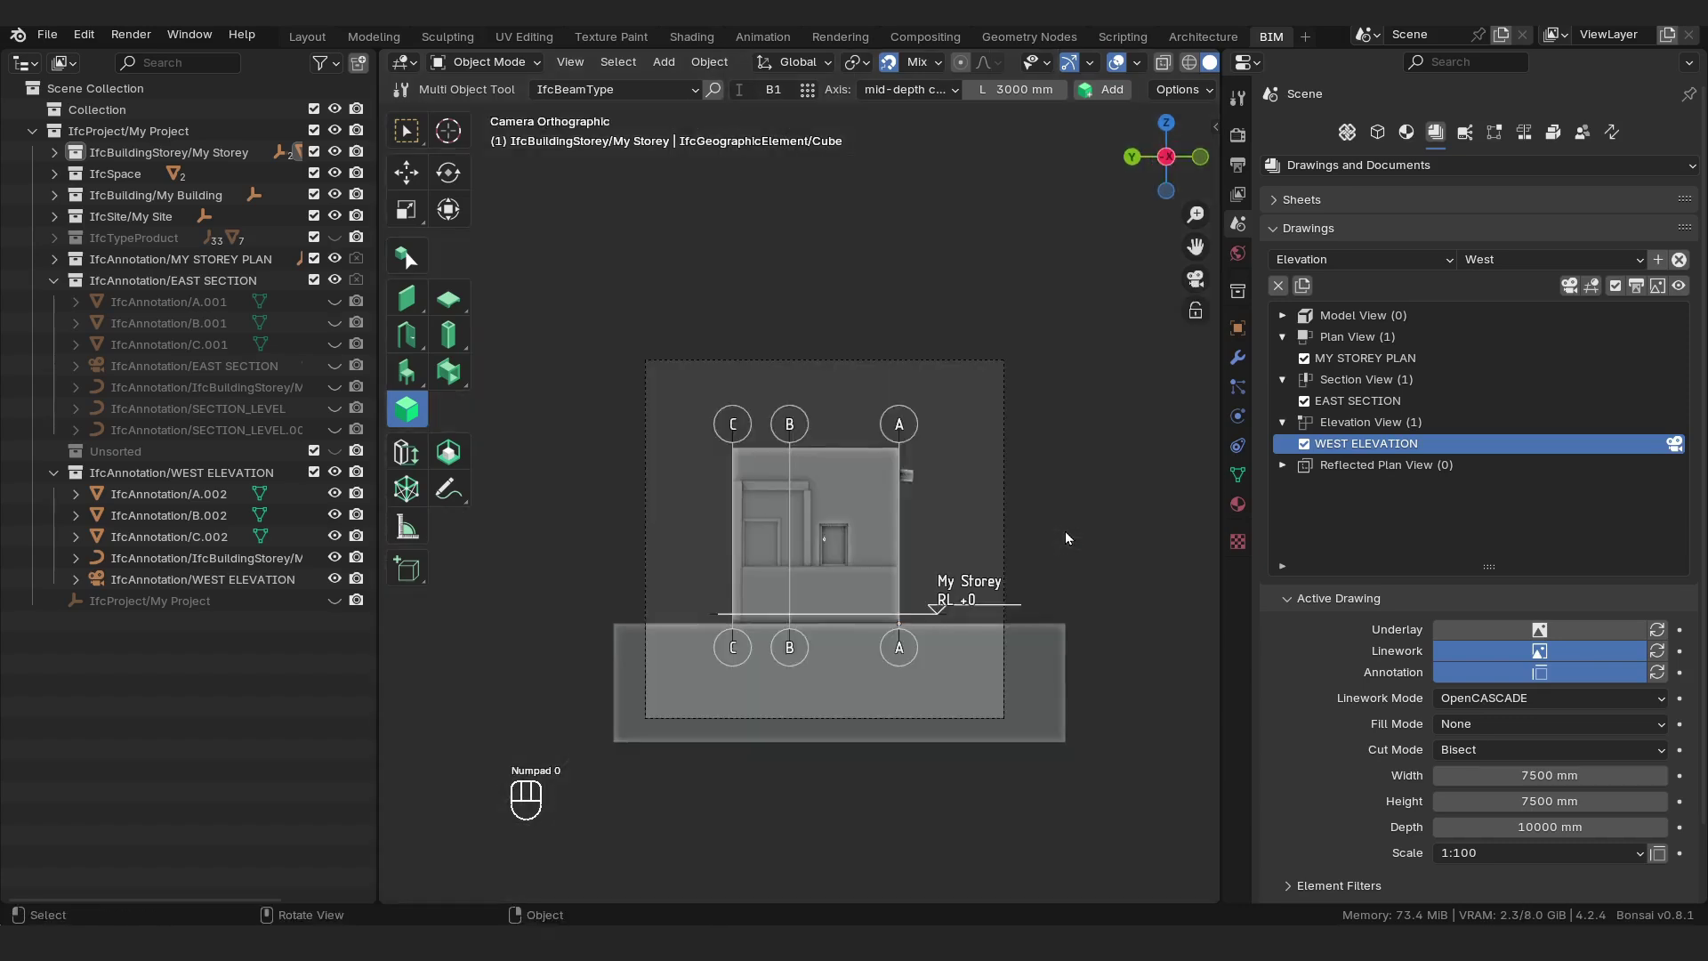
left_click(941, 618)
mouse_move(941, 618)
middle_mouse_down("shift")
mouse_move(807, 614)
mouse_move(906, 509)
middle_mouse_up("shift")
scroll(842, 579, "up", 3)
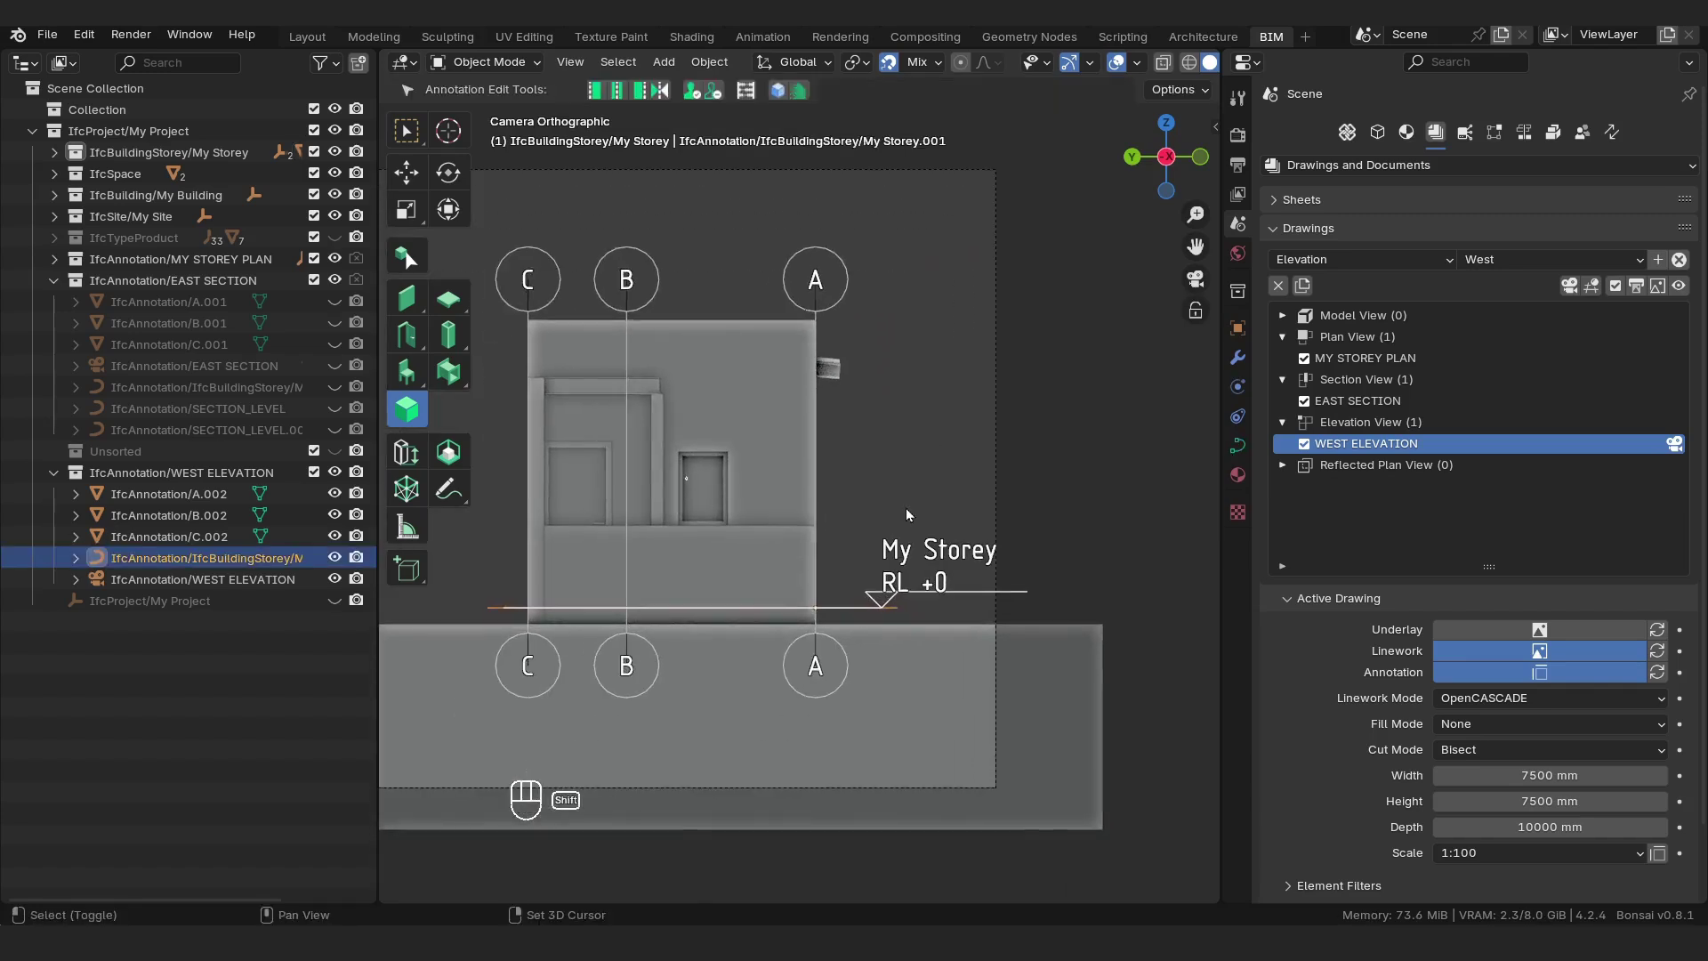
key("Home")
left_click(948, 417)
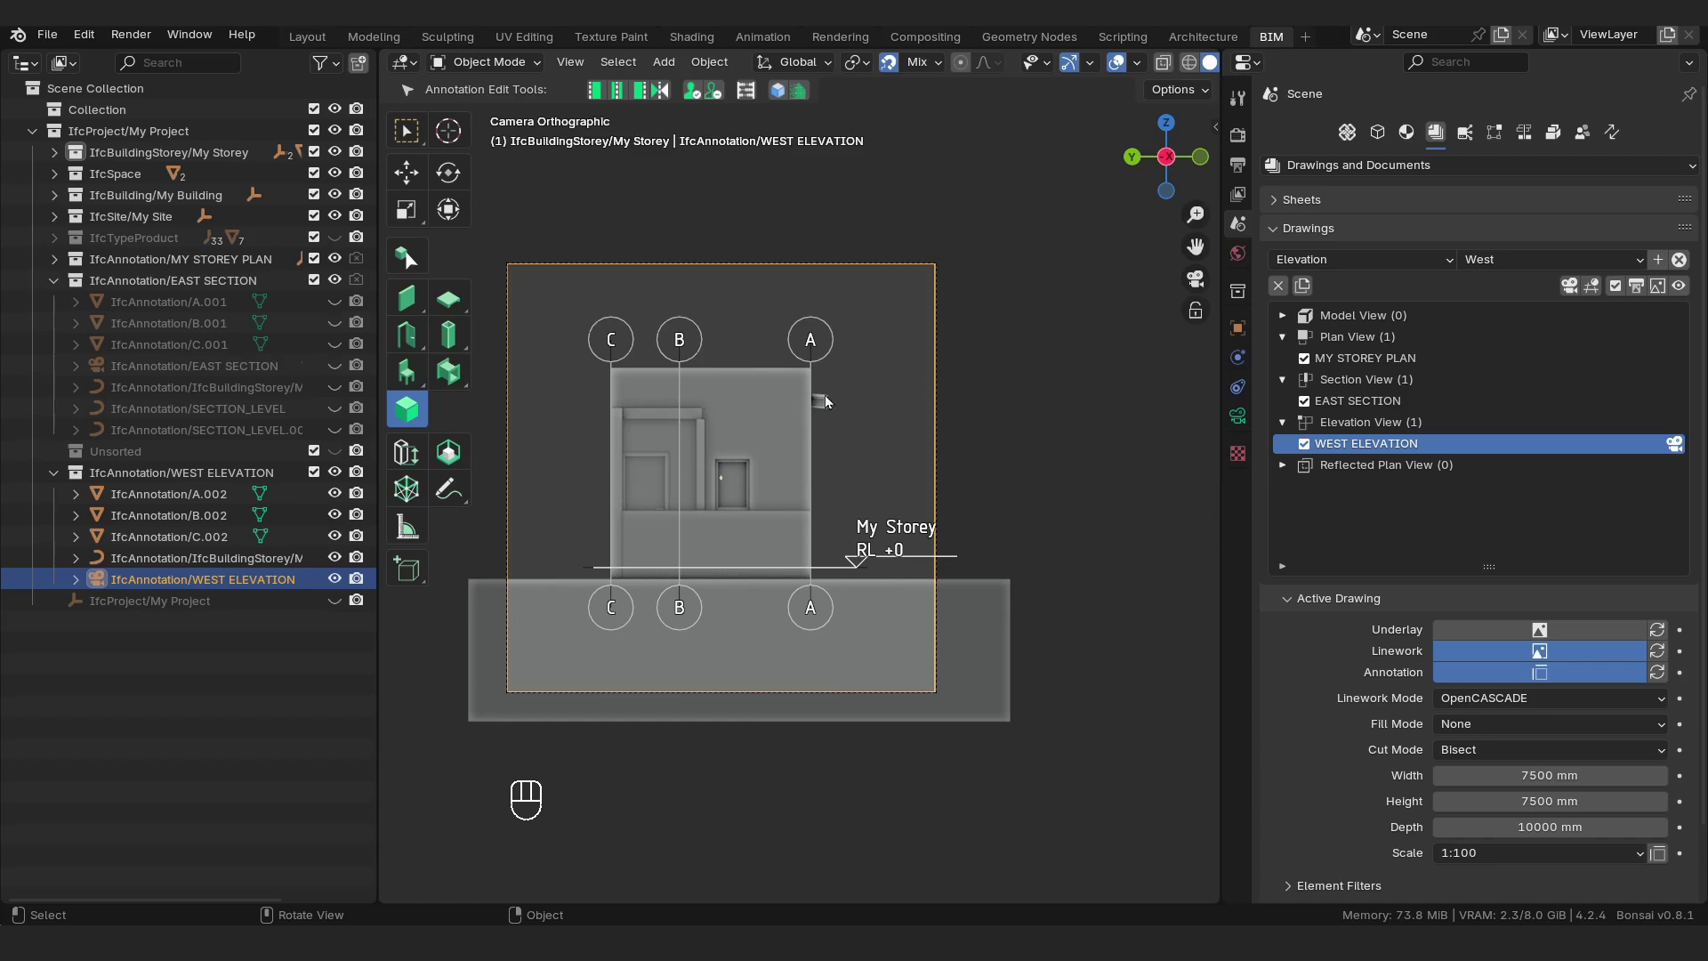
key("g")
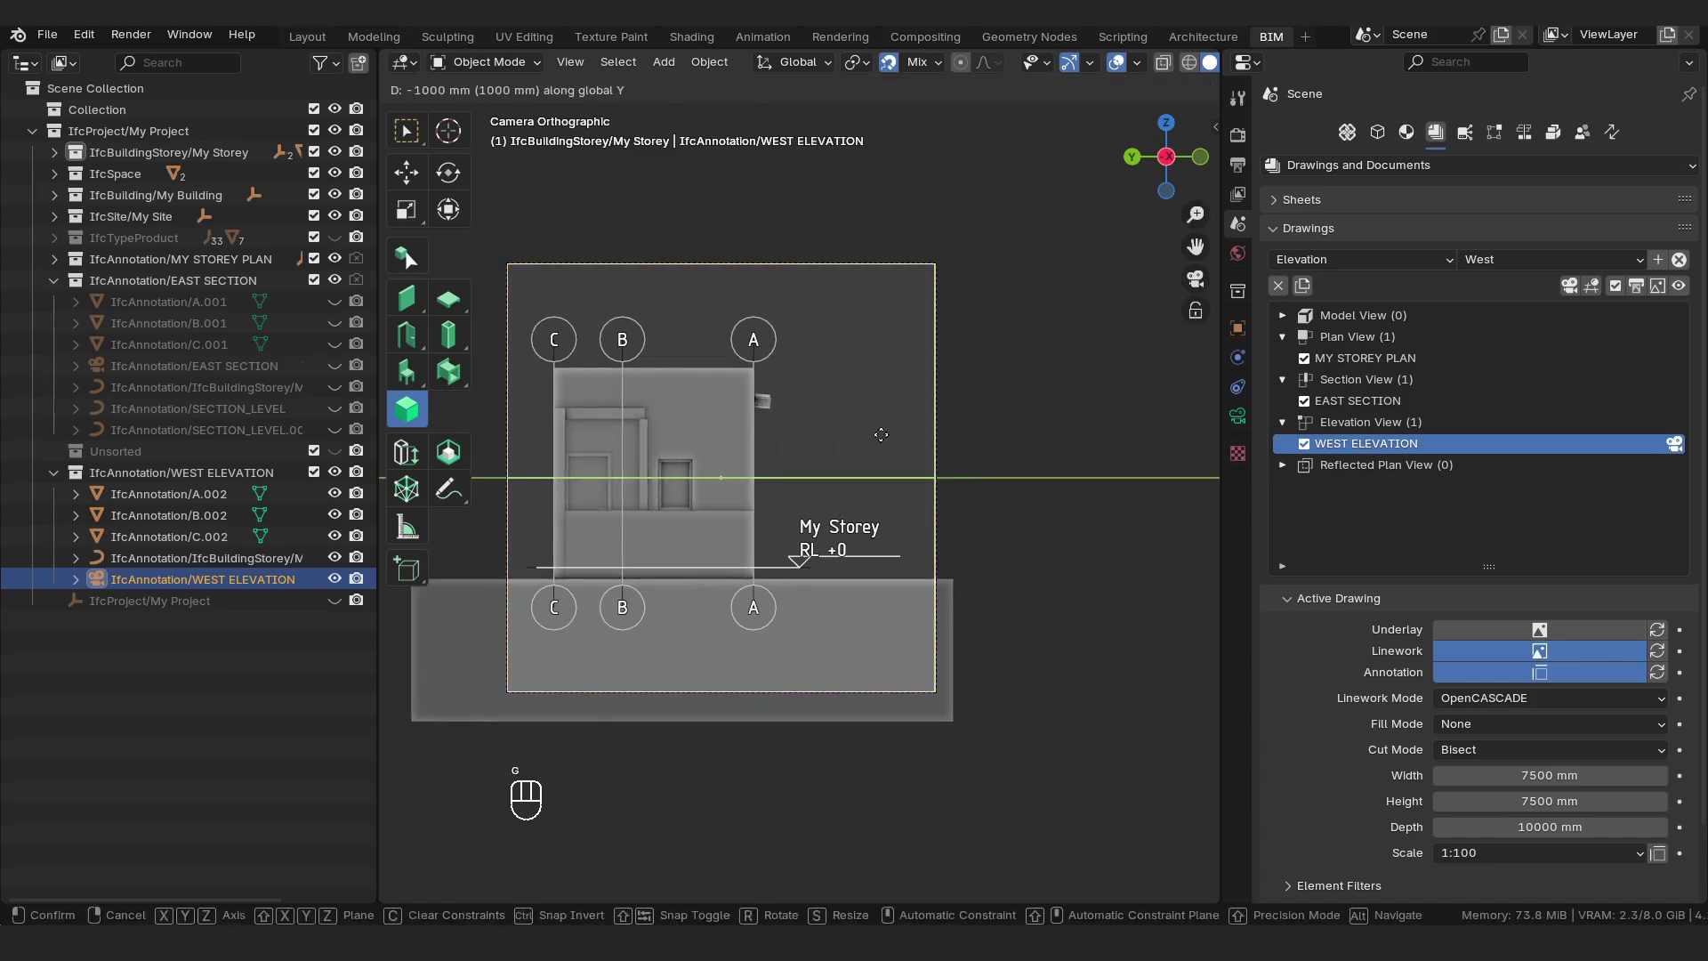
left_click(1152, 424)
left_click(1152, 416)
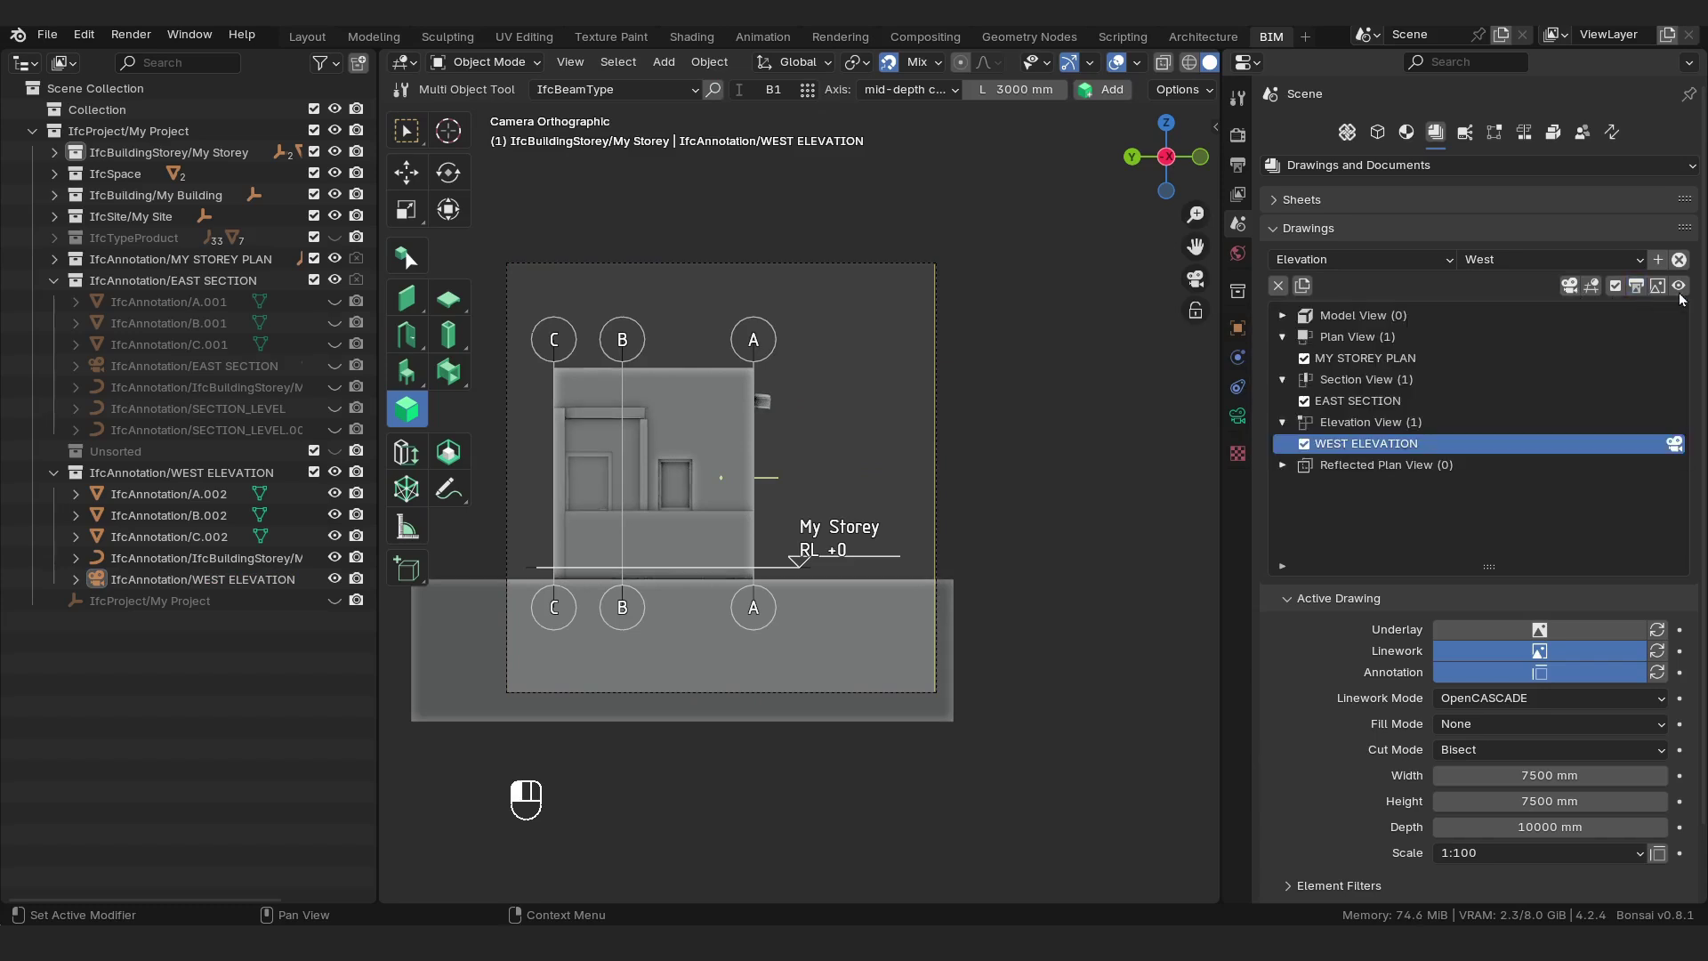
Regenerate the WEST ELEVATION drawing and compare its SVG with the latest EAST SECTION SVG in the browser.
left_click(1638, 288)
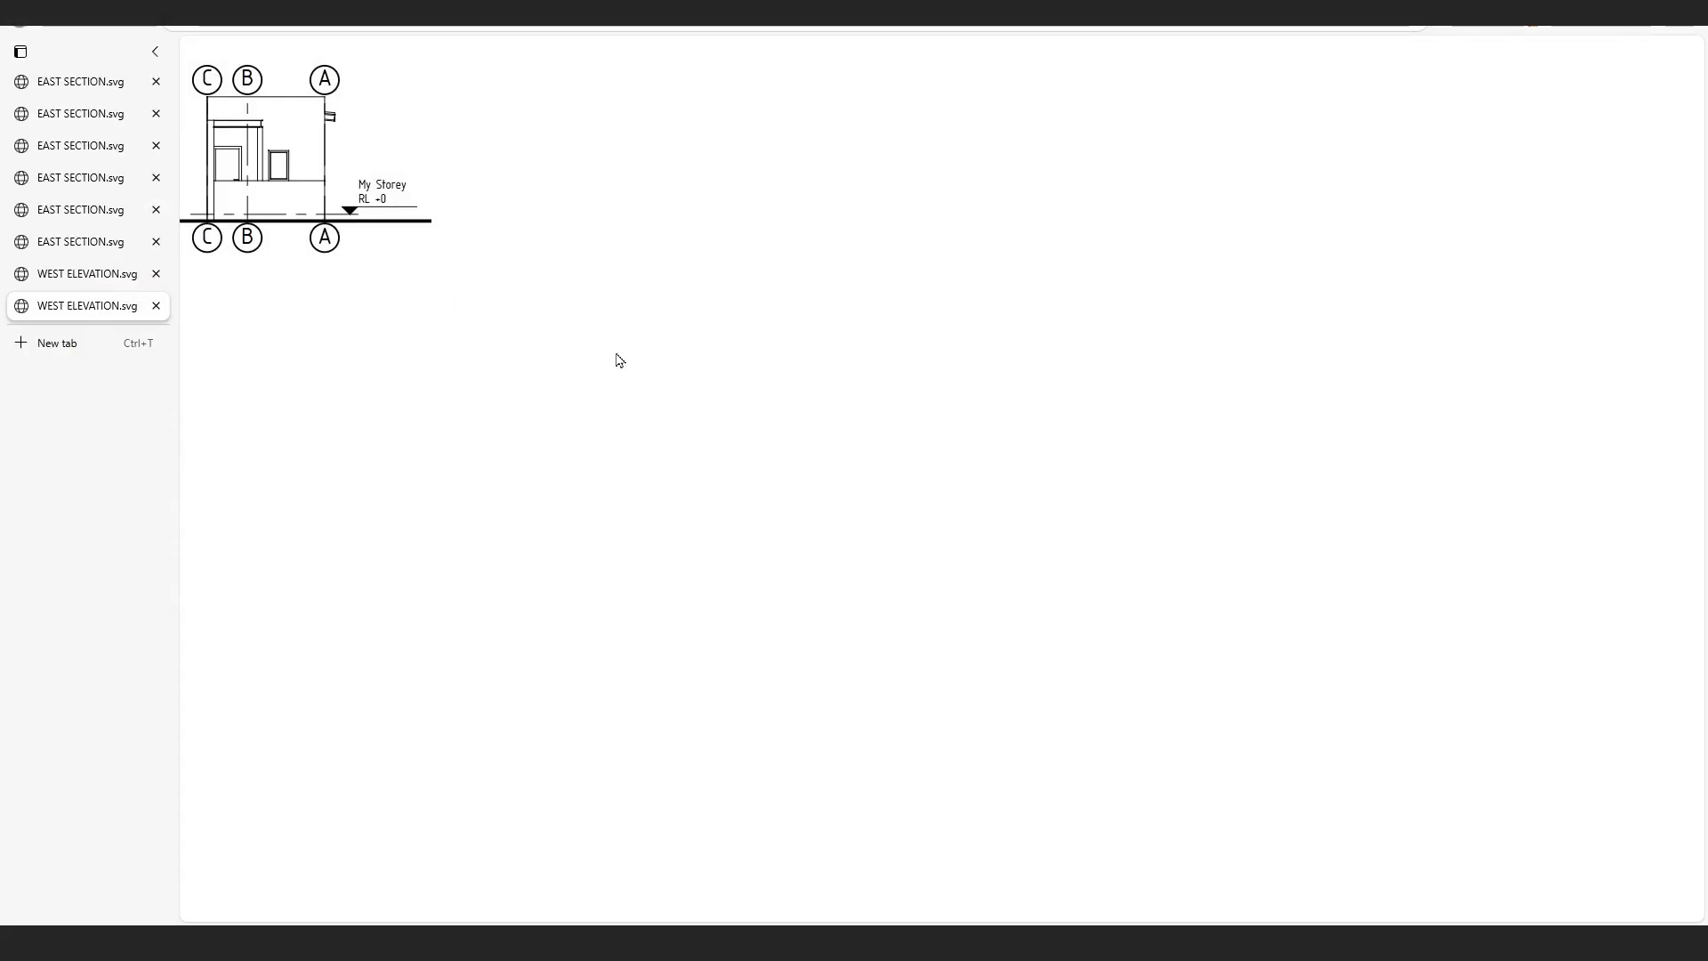
scroll(347, 153, "up", 6, "ctrl")
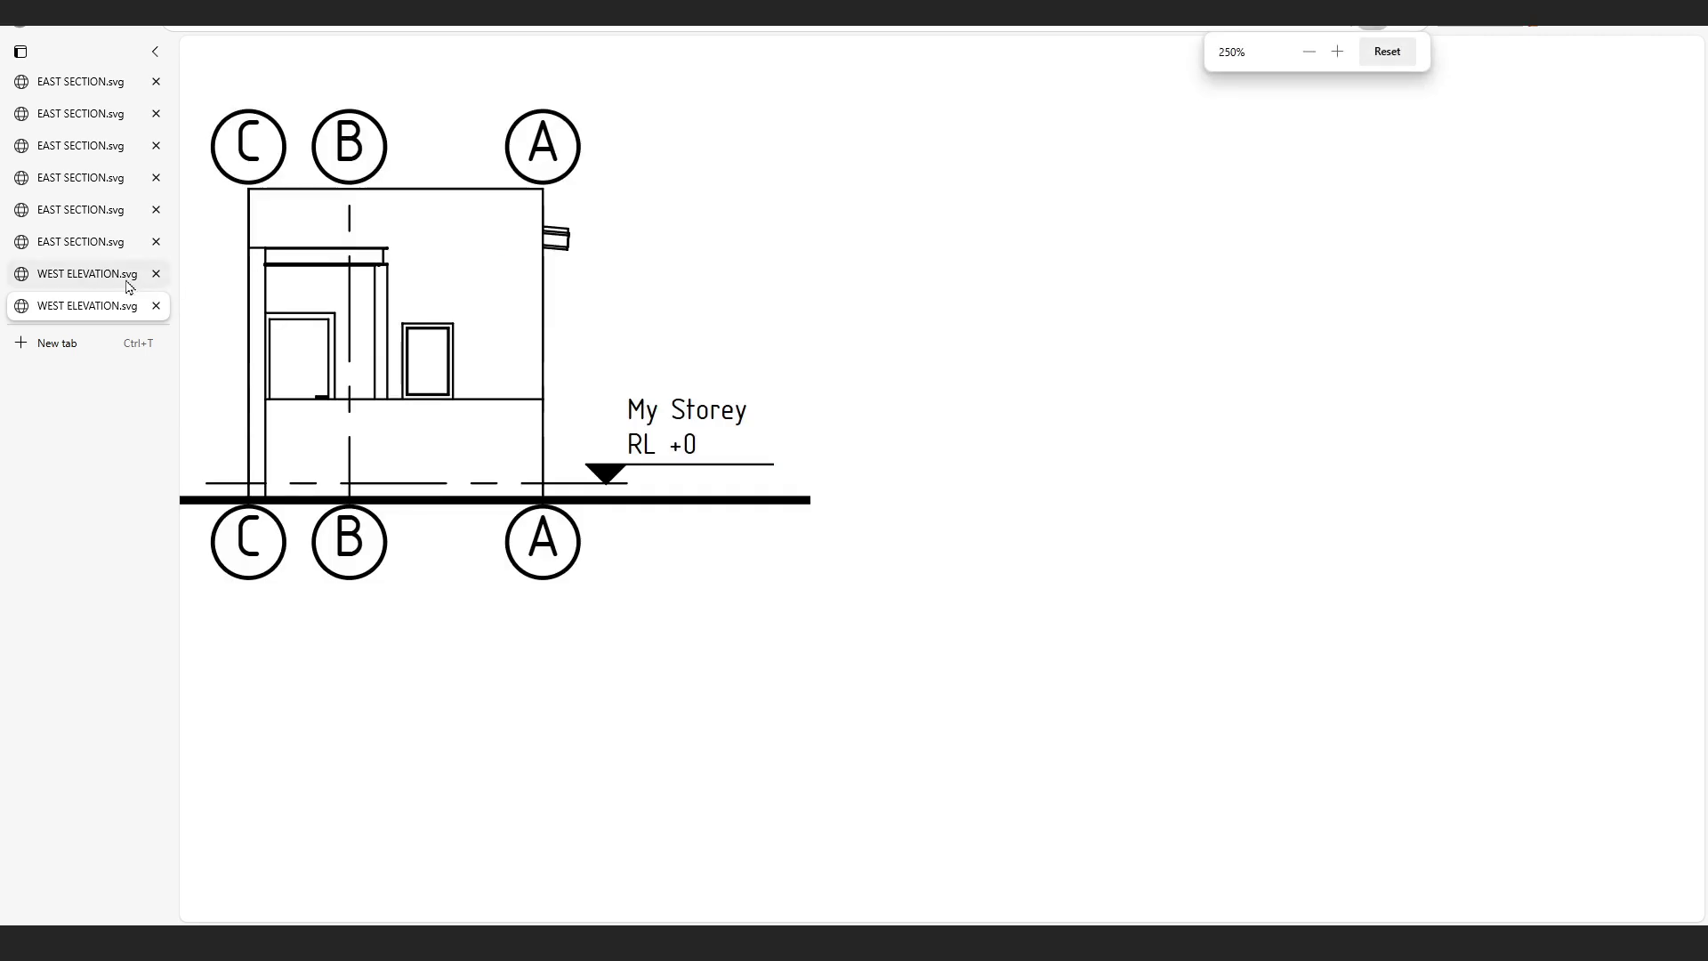
left_click(95, 250)
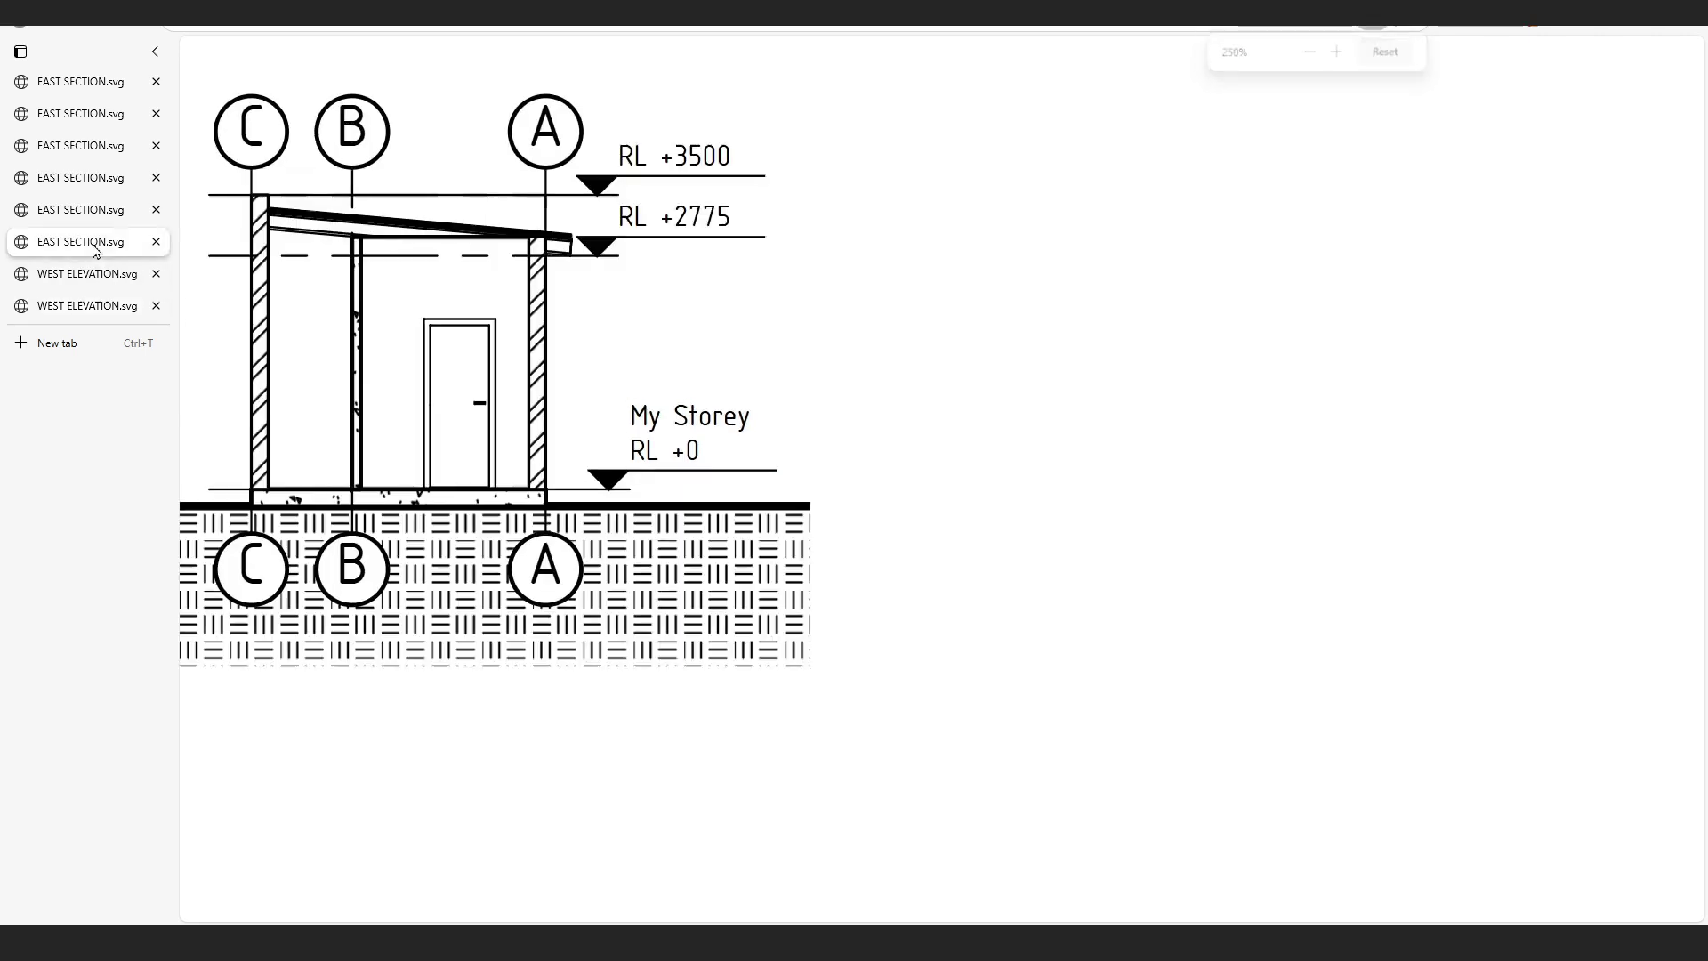
left_click(77, 316)
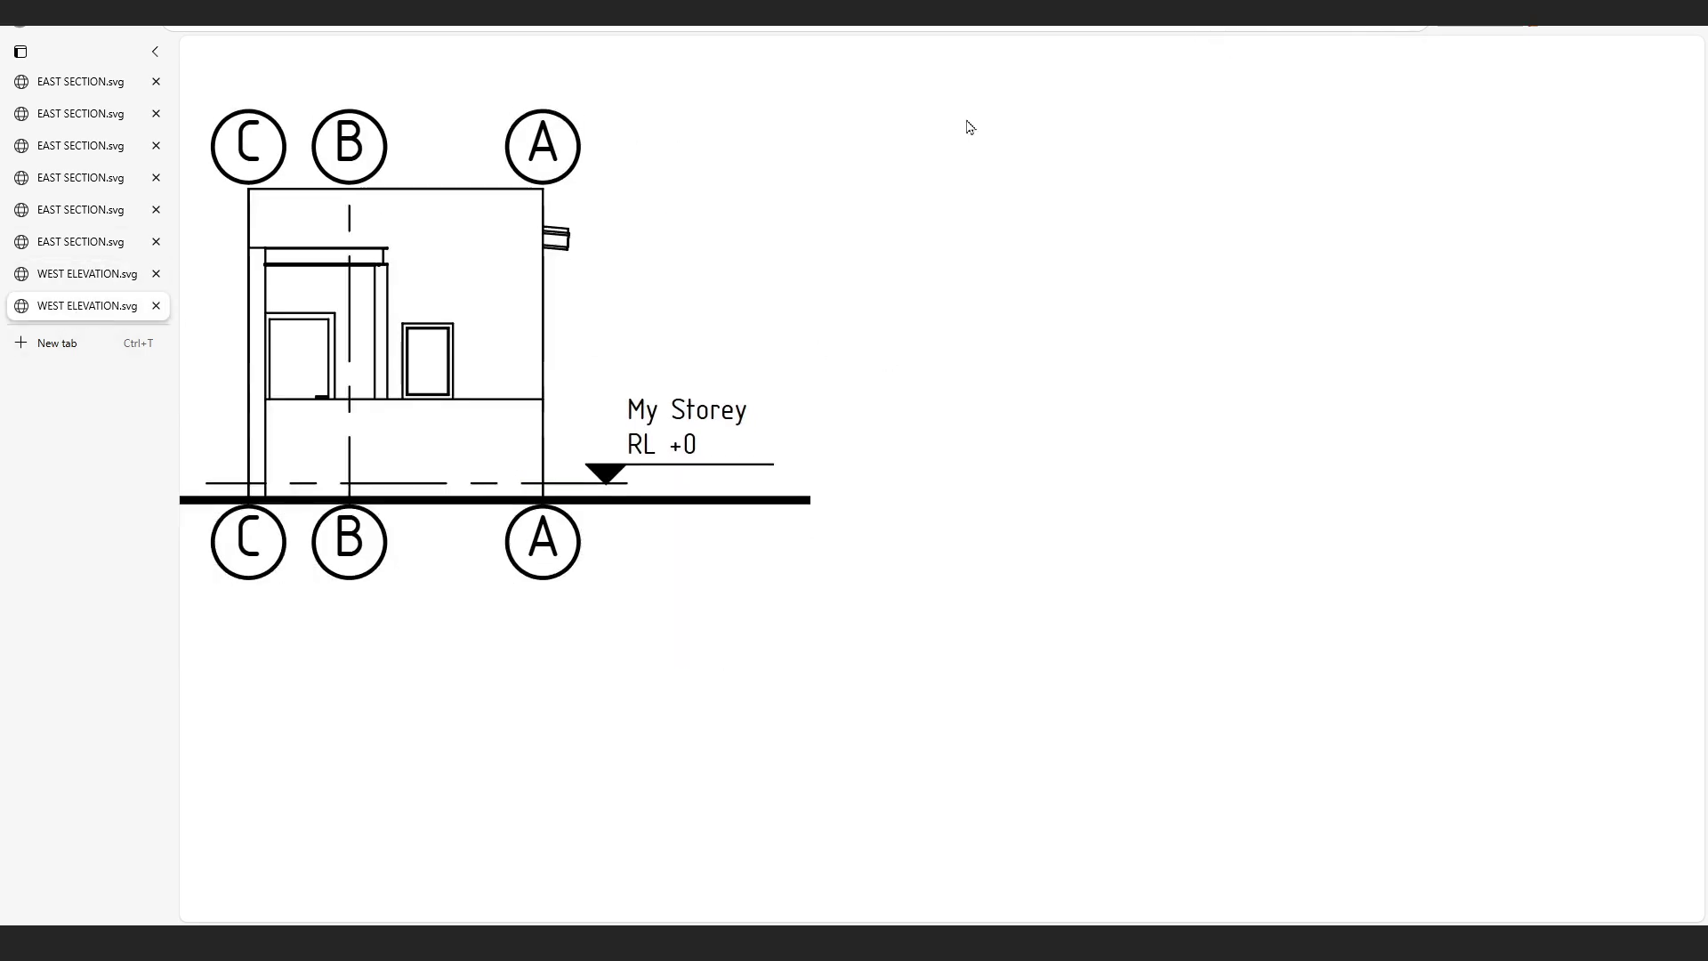